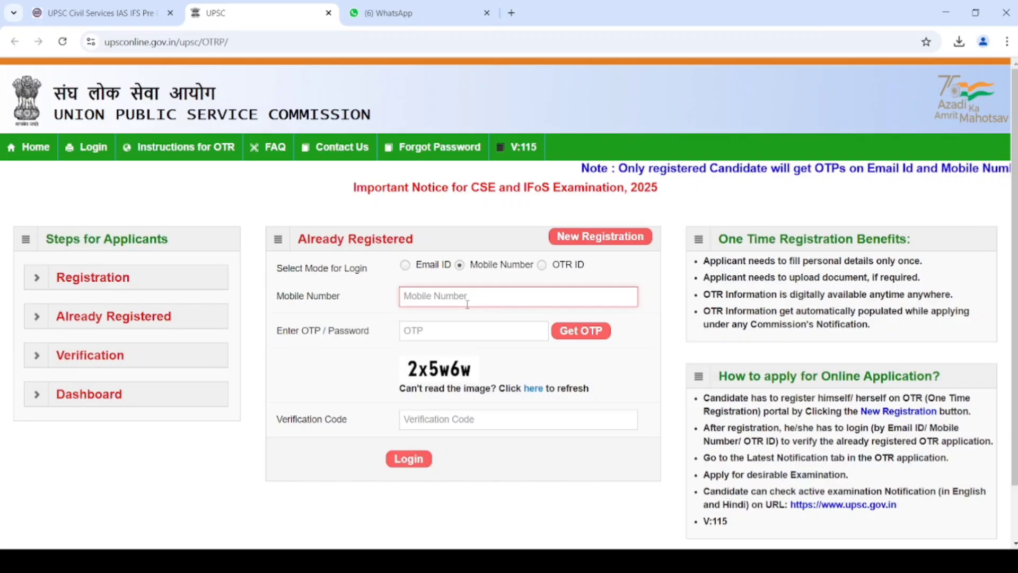
# - Enter the registered mobile number and request a login OTP
pyautogui.click(467, 304)
pyautogui.write('81')
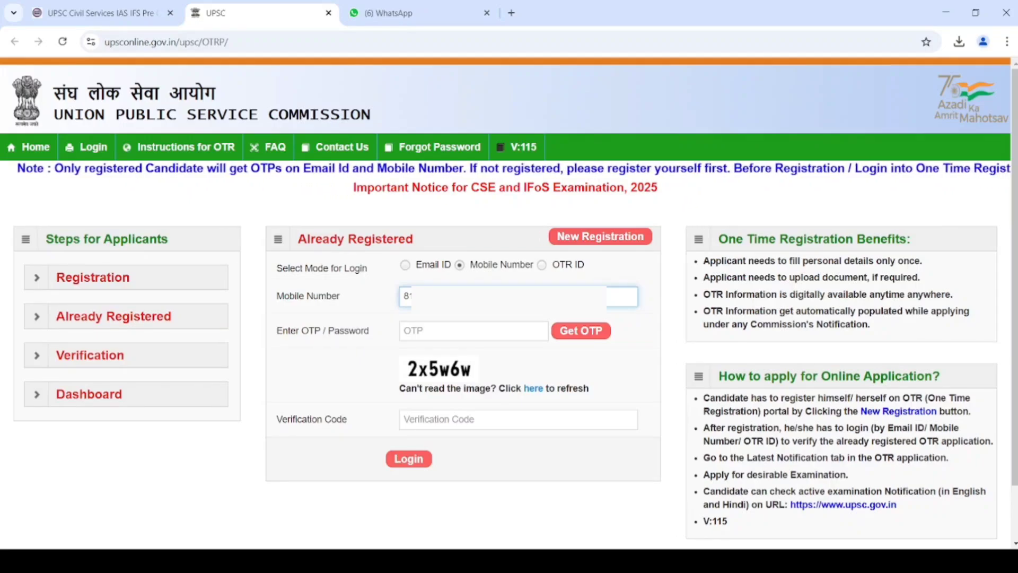
pyautogui.click(579, 332)
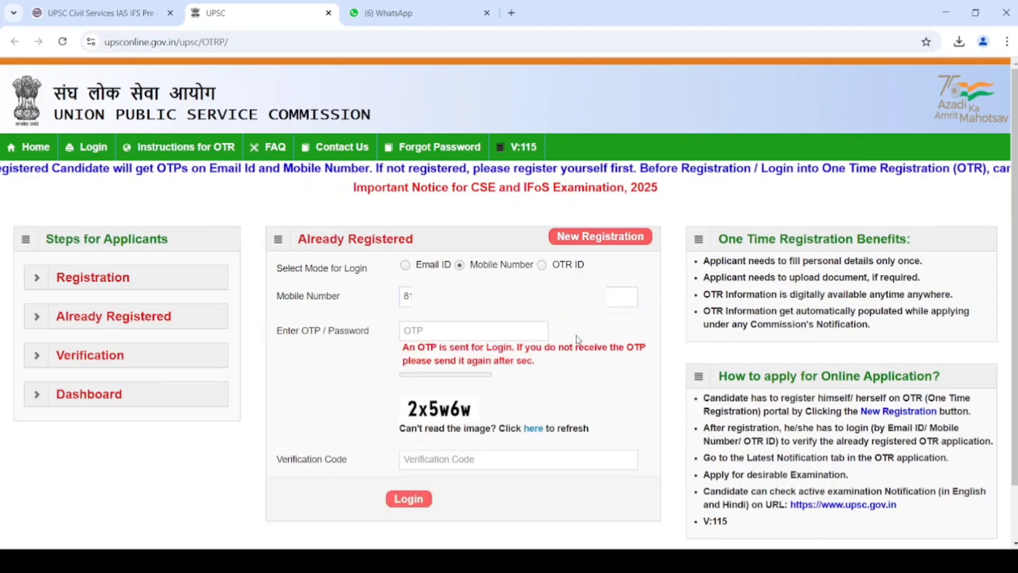
# - Enter the captcha code and the received OTP, then log in to the OTR dashboard
pyautogui.click(469, 460)
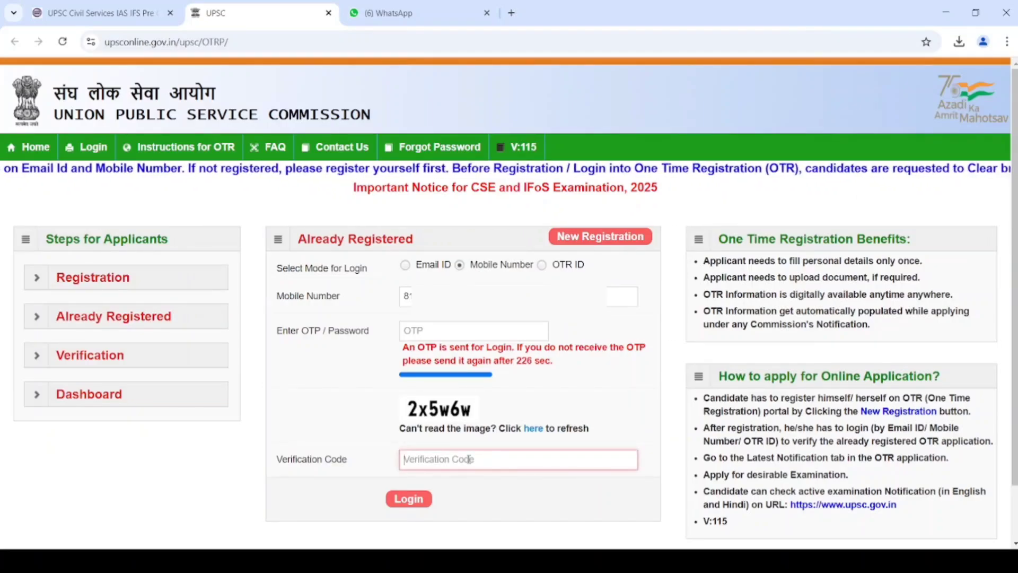
pyautogui.write('2x5')
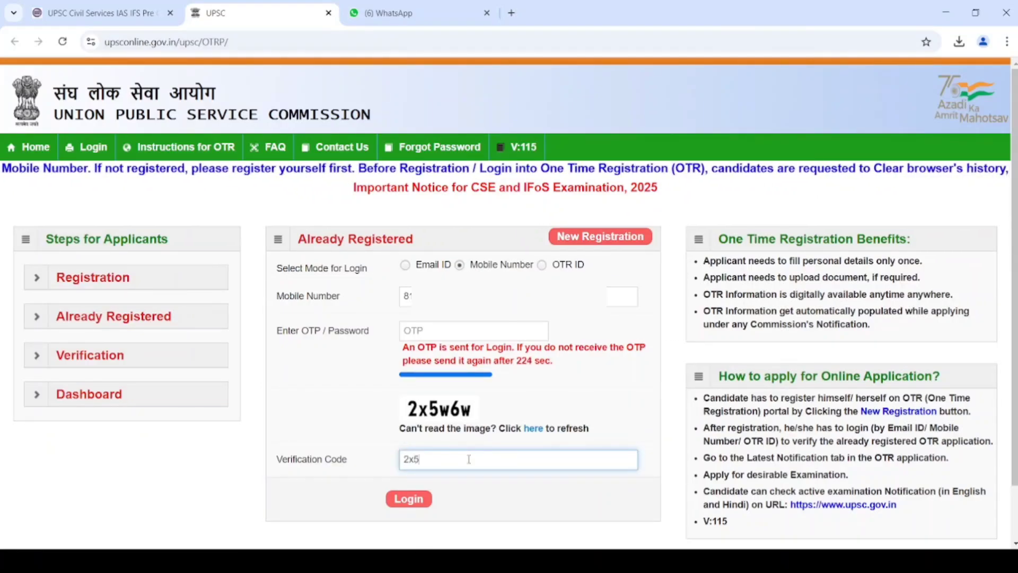
pyautogui.write('w')
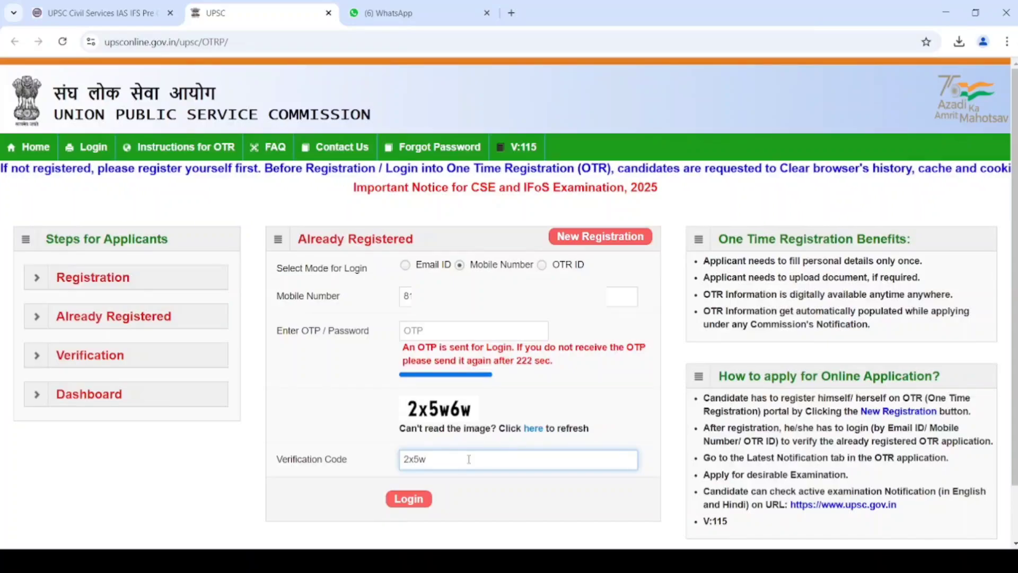
pyautogui.write('6')
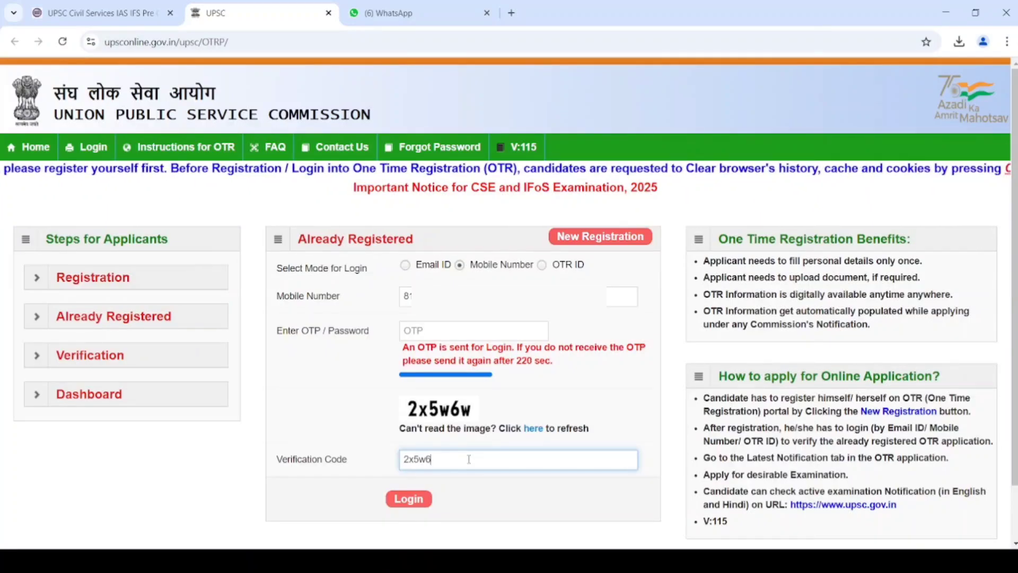
pyautogui.write('w')
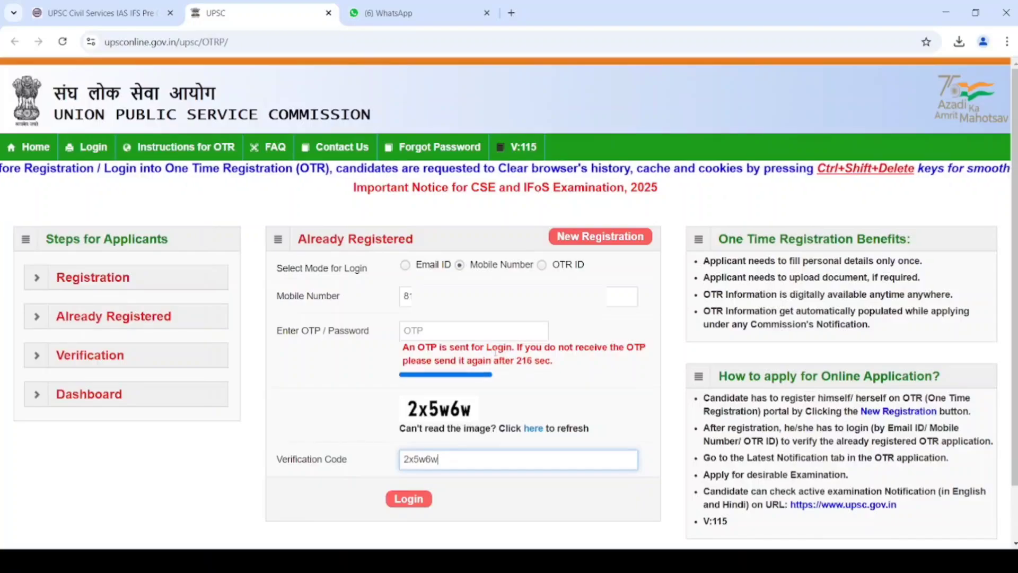
pyautogui.click(496, 336)
pyautogui.write('******')
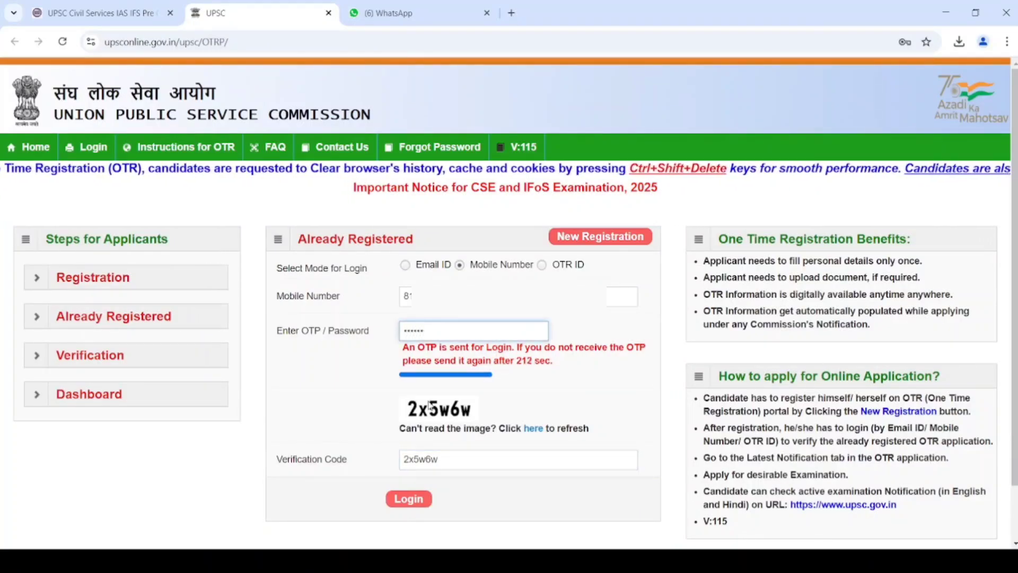
pyautogui.click(422, 503)
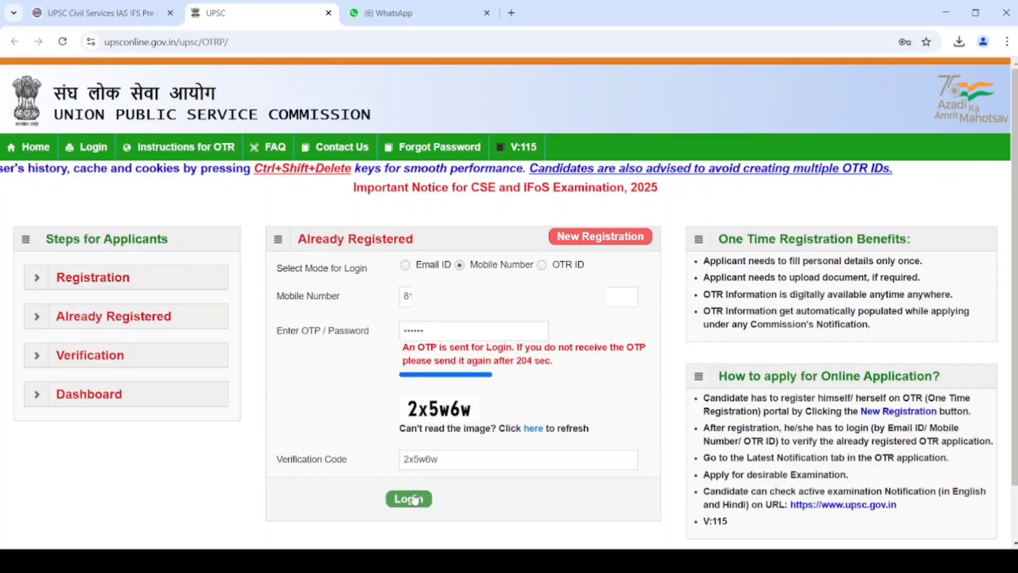
pyautogui.click(414, 500)
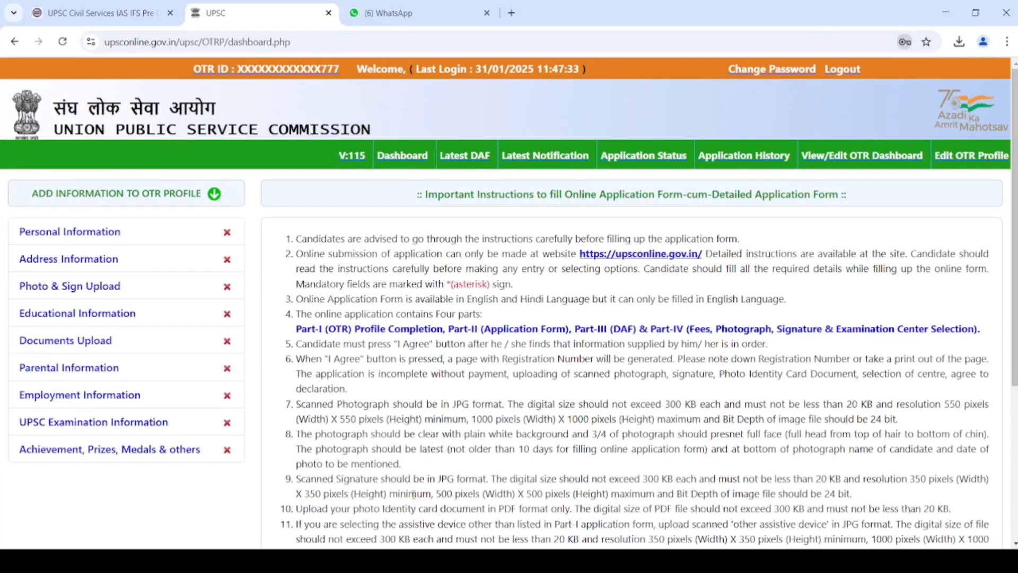
# - In Personal Information, choose HINDI mother tongue, Unmarried marital status and India as place of birth
pyautogui.click(56, 236)
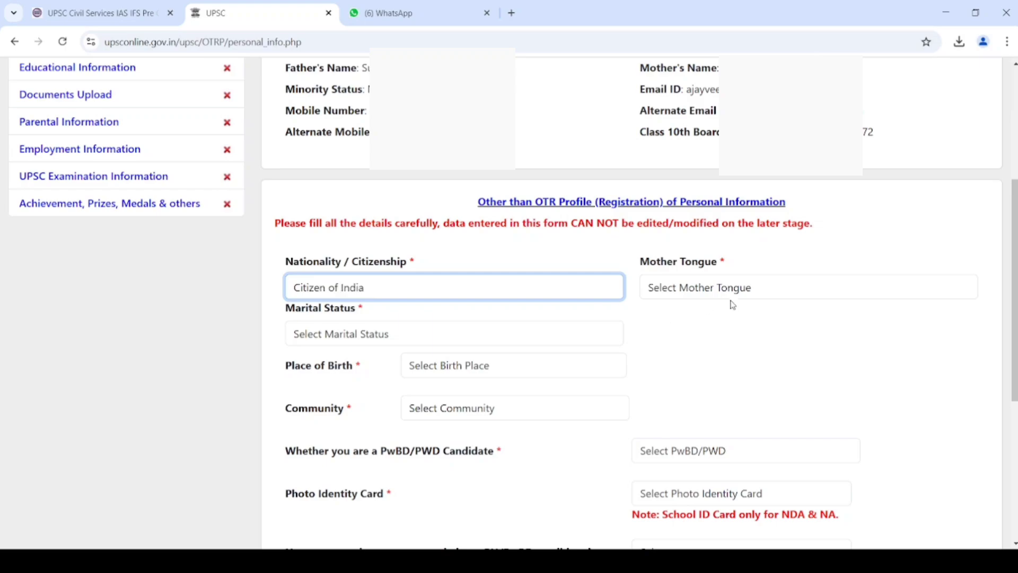
pyautogui.click(733, 298)
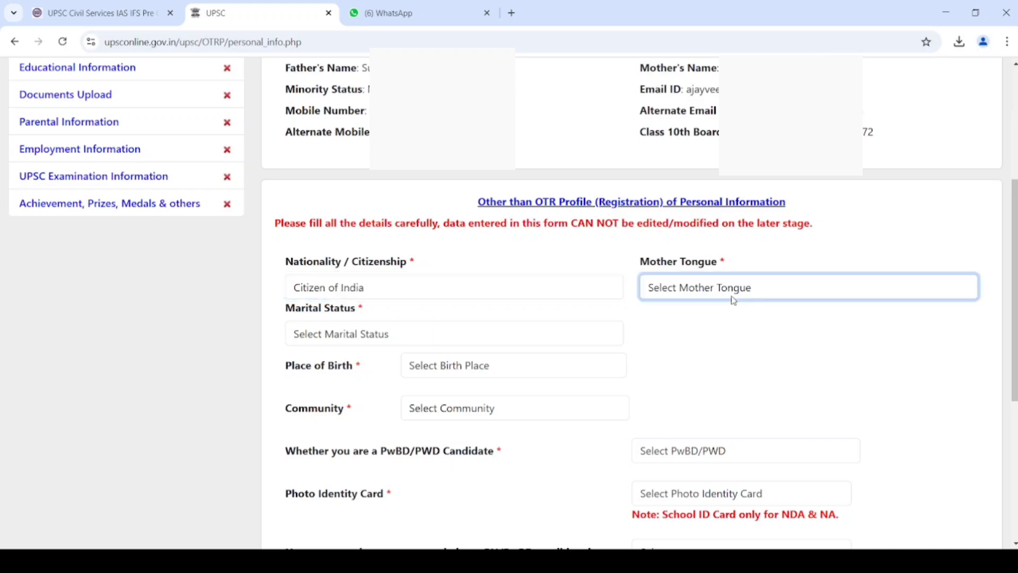
pyautogui.press('h')
pyautogui.click(397, 338)
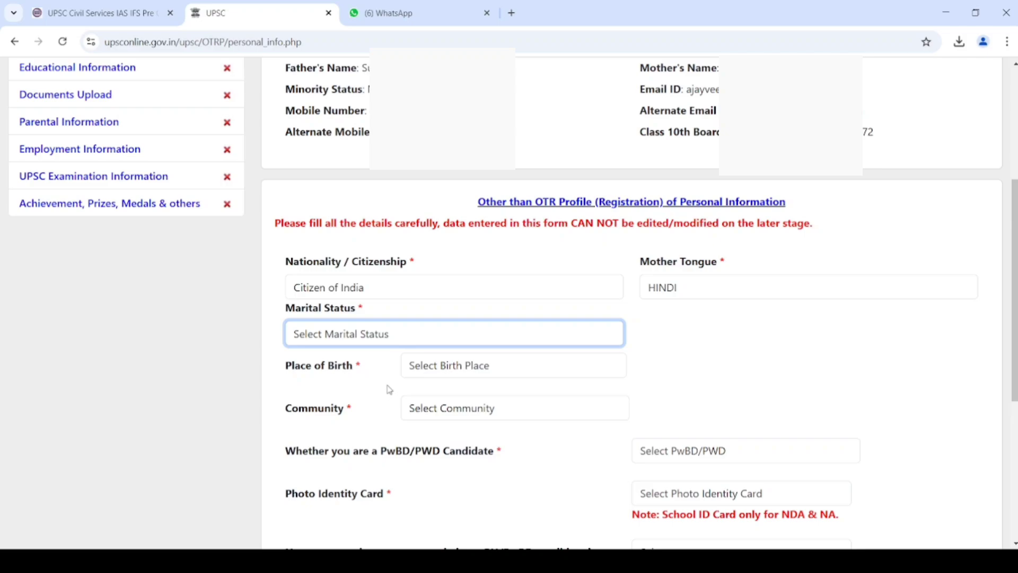
pyautogui.press('u')
pyautogui.click(470, 366)
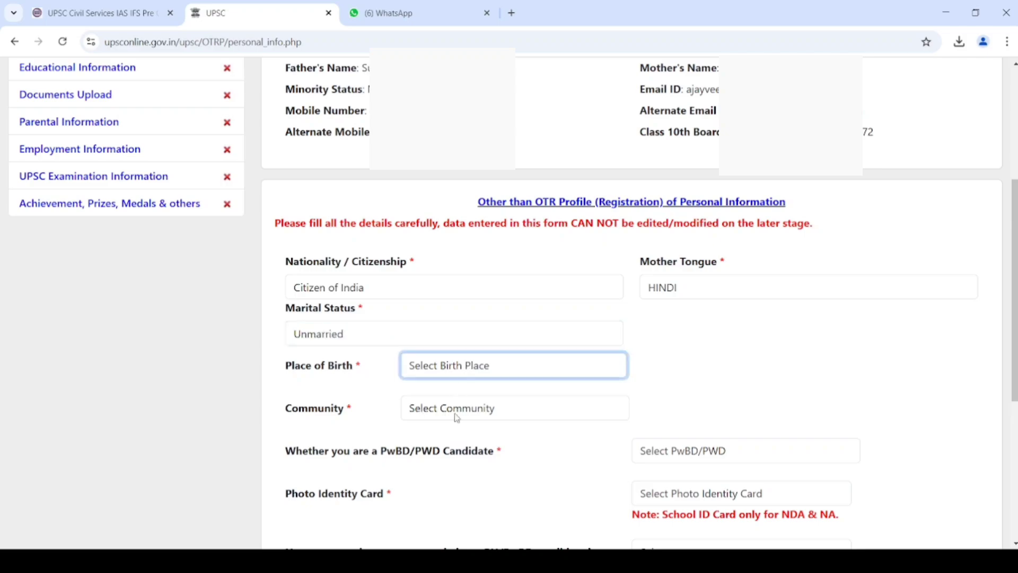
pyautogui.press('i')
pyautogui.click(455, 427)
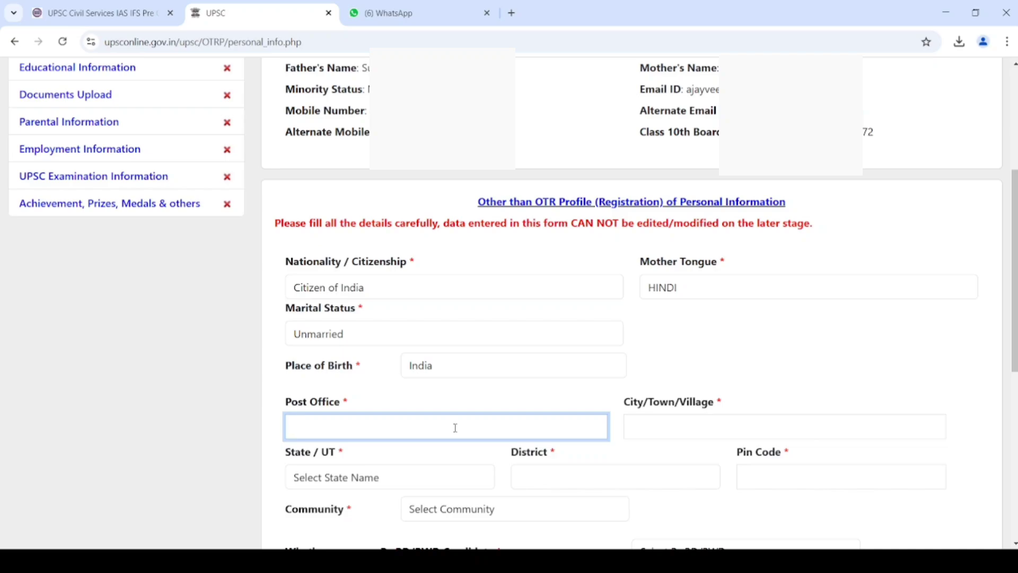
# - Fill in the birthplace post office and city or village
pyautogui.write('k')
pyautogui.press('BackSpace')
pyautogui.write('KARMI')
pyautogui.press('Tab')
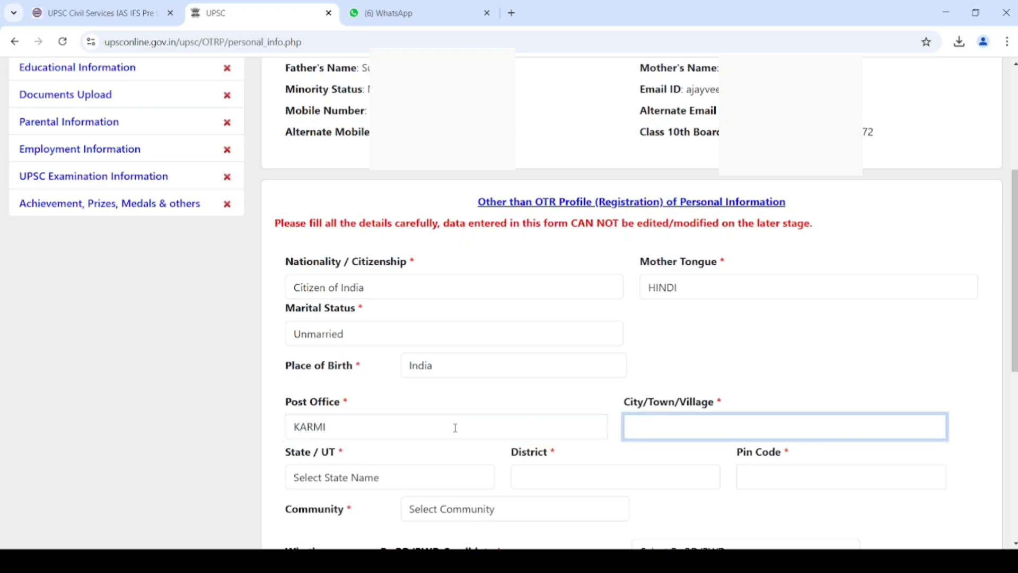
pyautogui.write('MOHAMMADABAD')
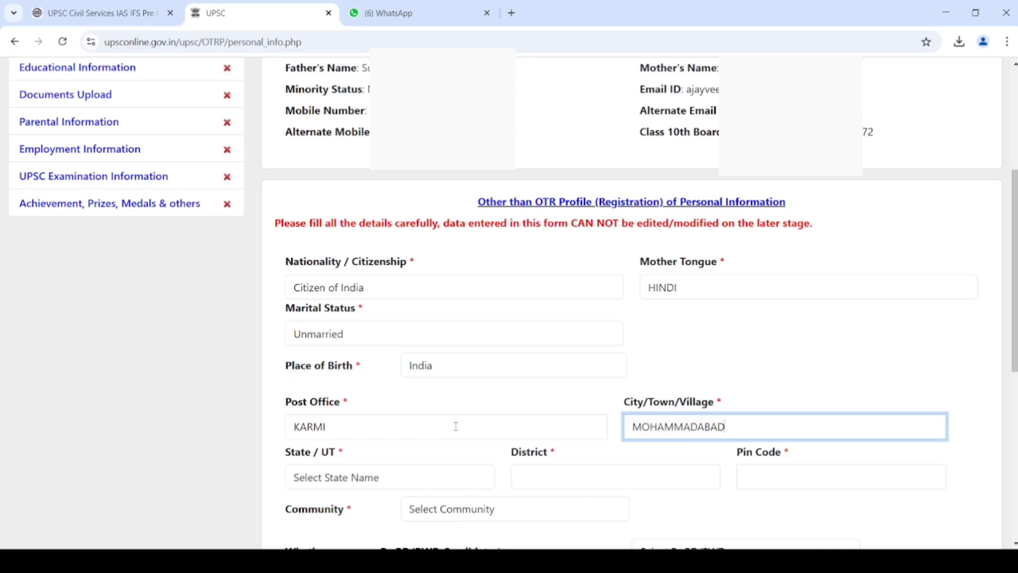
# - Set birthplace state to Uttar Pradesh, district to Mau, and enter the pin code
pyautogui.click(364, 478)
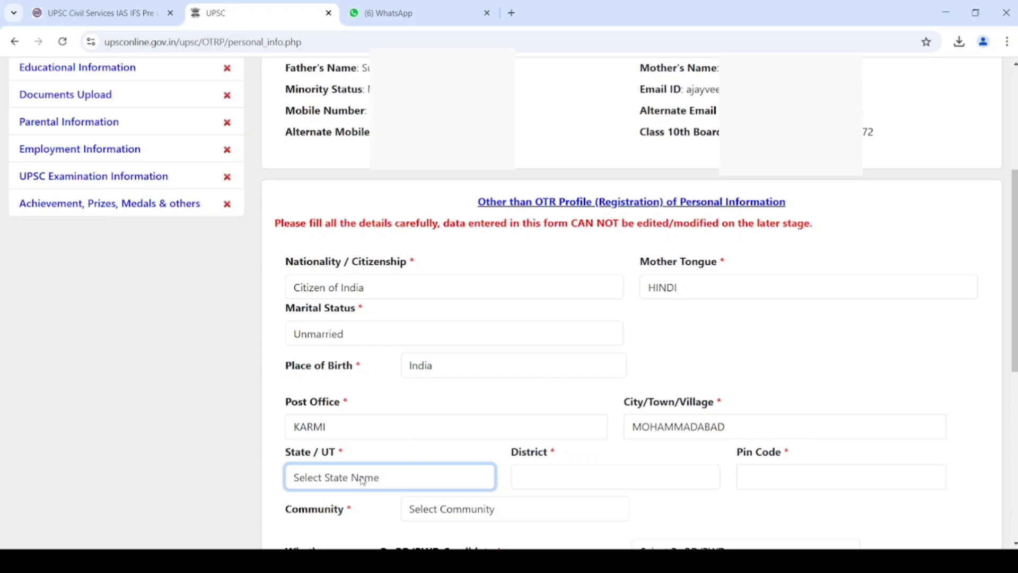
pyautogui.press('u')
pyautogui.click(550, 477)
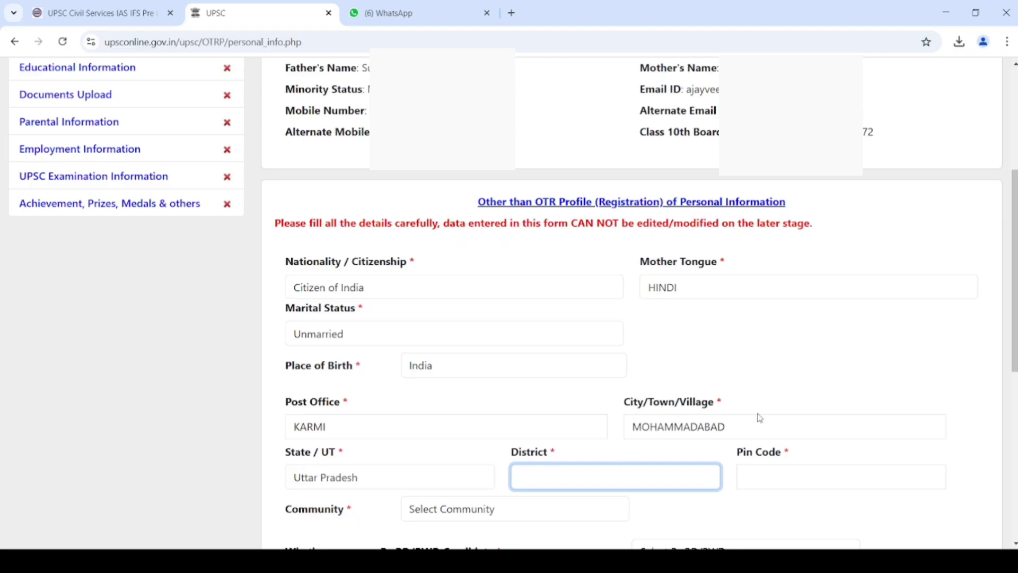
pyautogui.moveTo(1014, 346); pyautogui.dragTo(1015, 419)
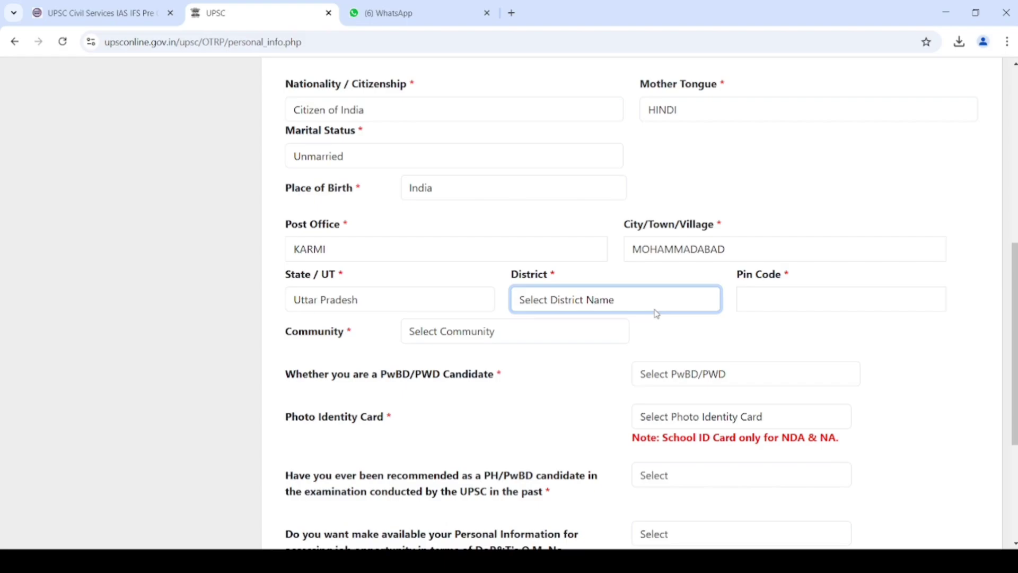
pyautogui.write('Mau')
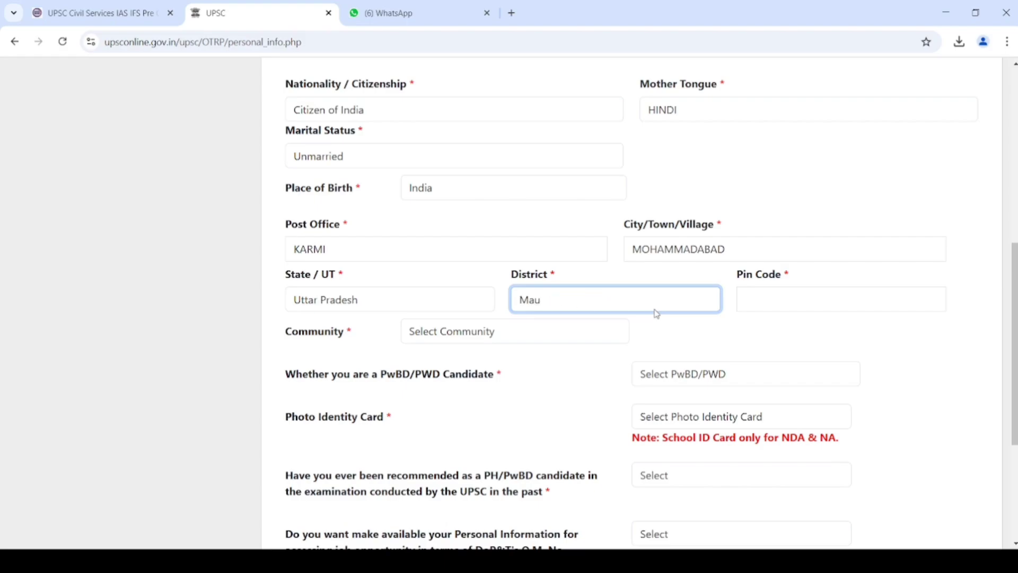
pyautogui.press('Tab')
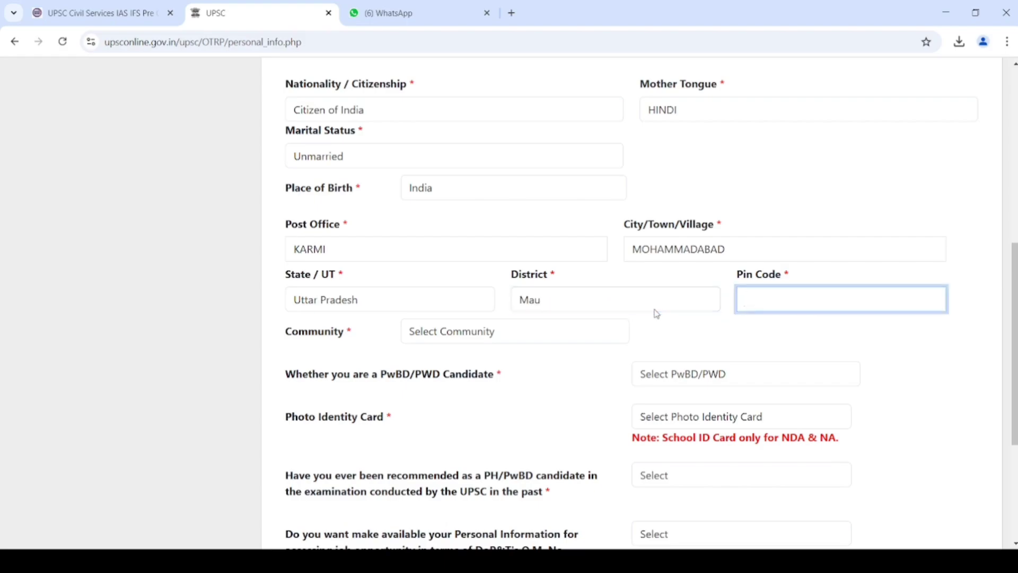
pyautogui.write('276129')
pyautogui.click(644, 326)
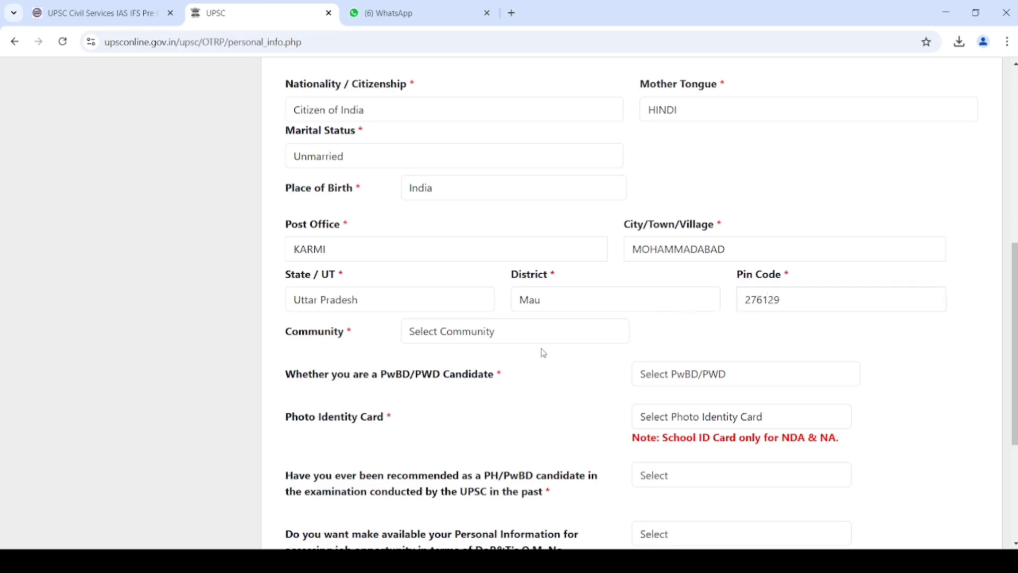
pyautogui.press('Tab')
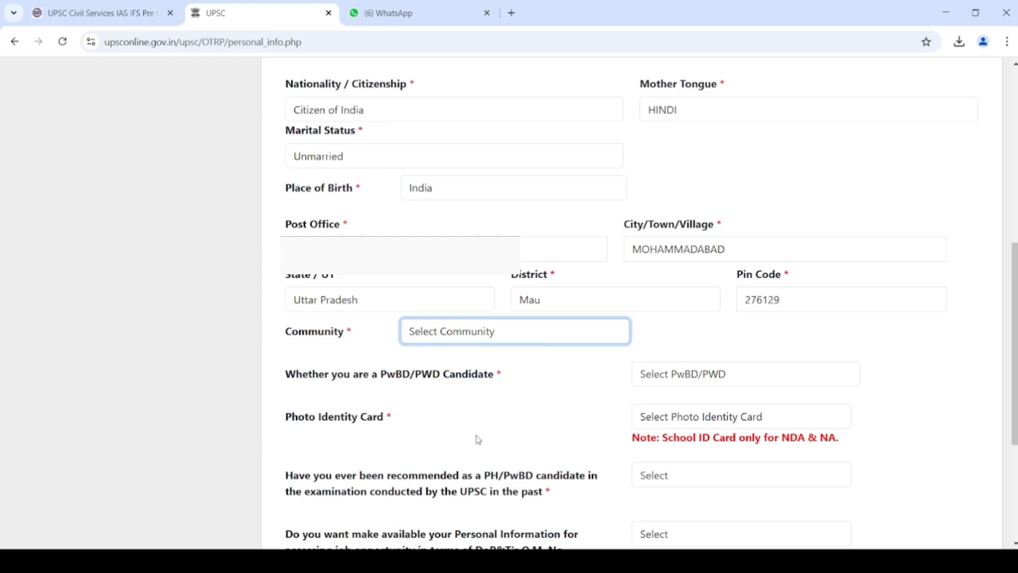
# - Set community to OBC, answer No to creamy layer, and enter the certificate number
pyautogui.press('o')
pyautogui.click(533, 390)
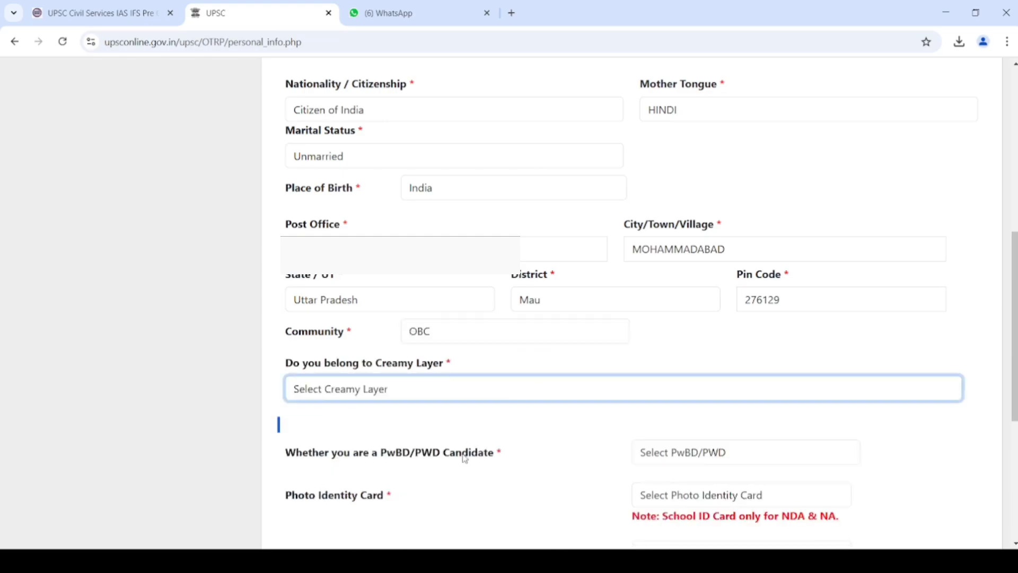
pyautogui.press('n')
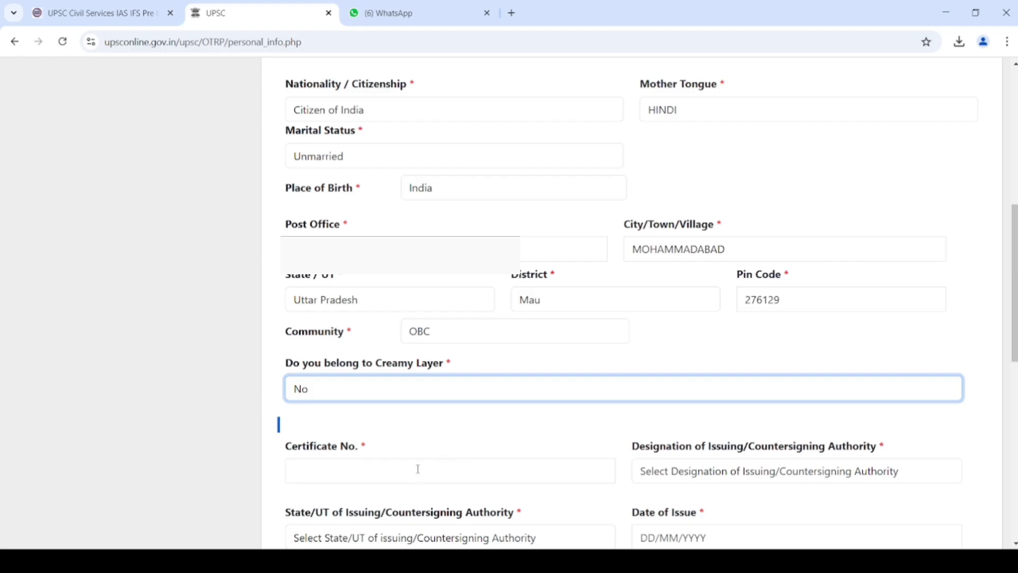
pyautogui.click(418, 469)
pyautogui.scroll(-4, 986, 363)
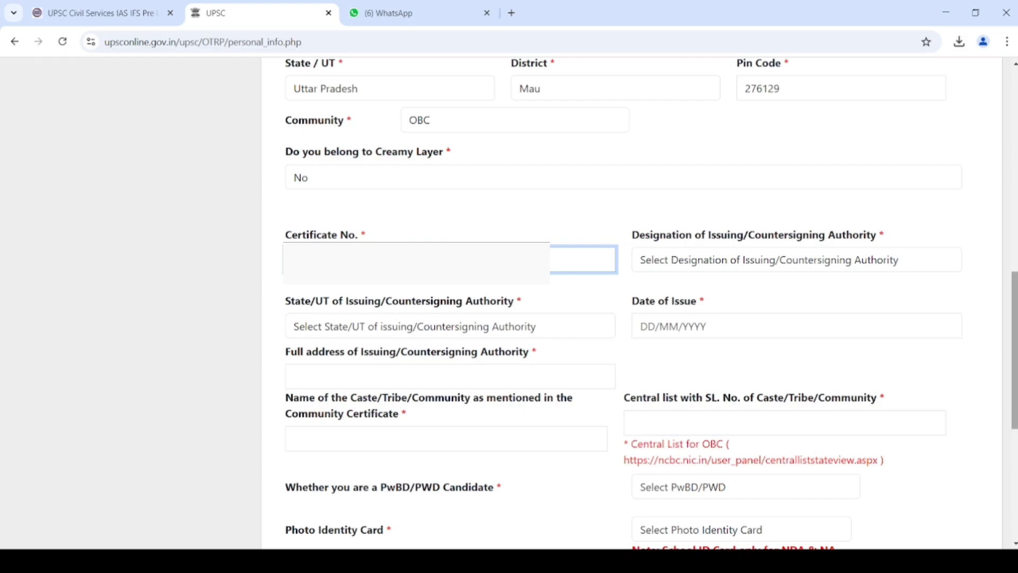
pyautogui.click(928, 388)
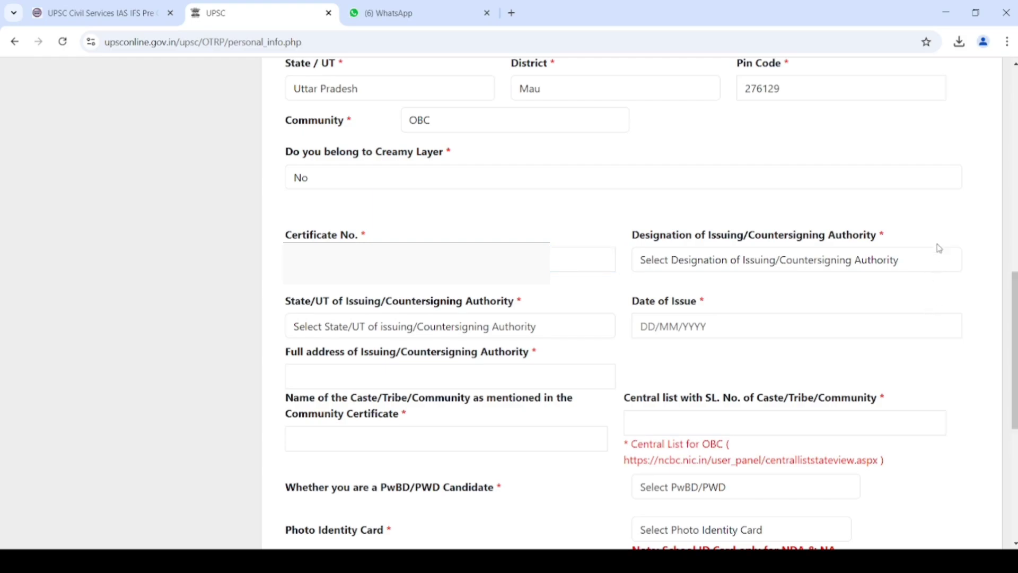
# - Choose Tehsildar as issuing authority designation and Uttar Pradesh as its state
pyautogui.click(901, 270)
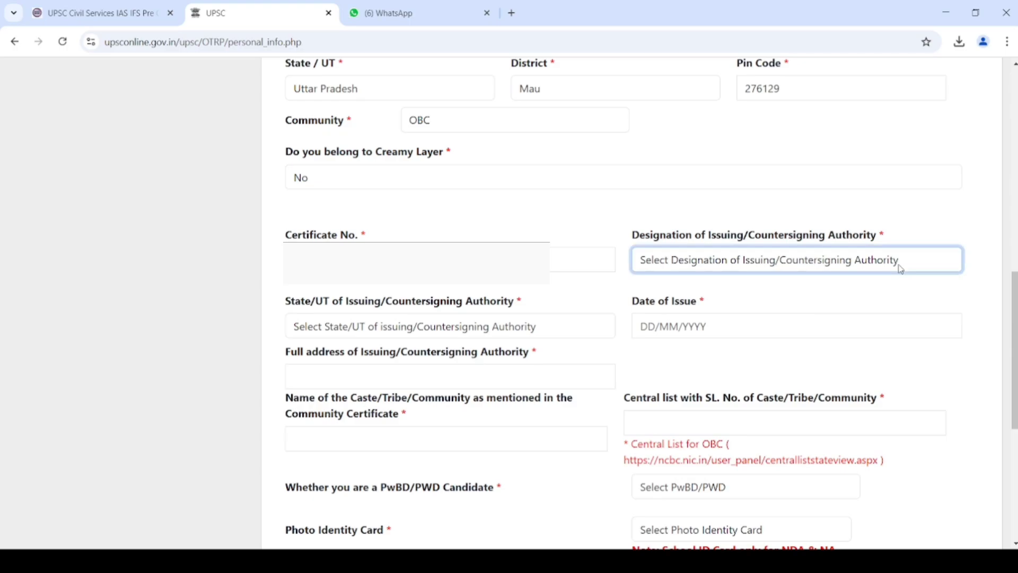
pyautogui.press('t')
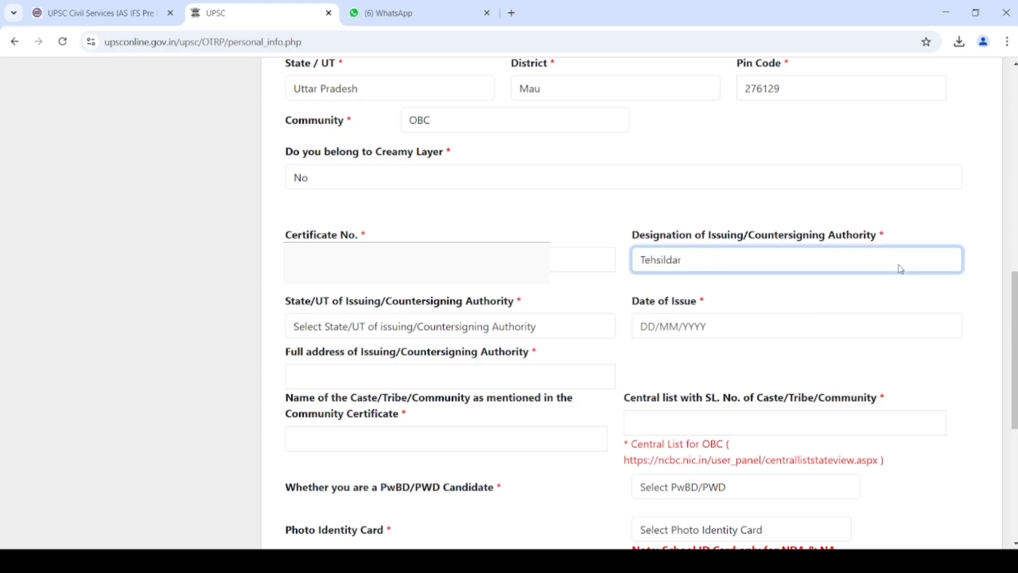
pyautogui.click(505, 333)
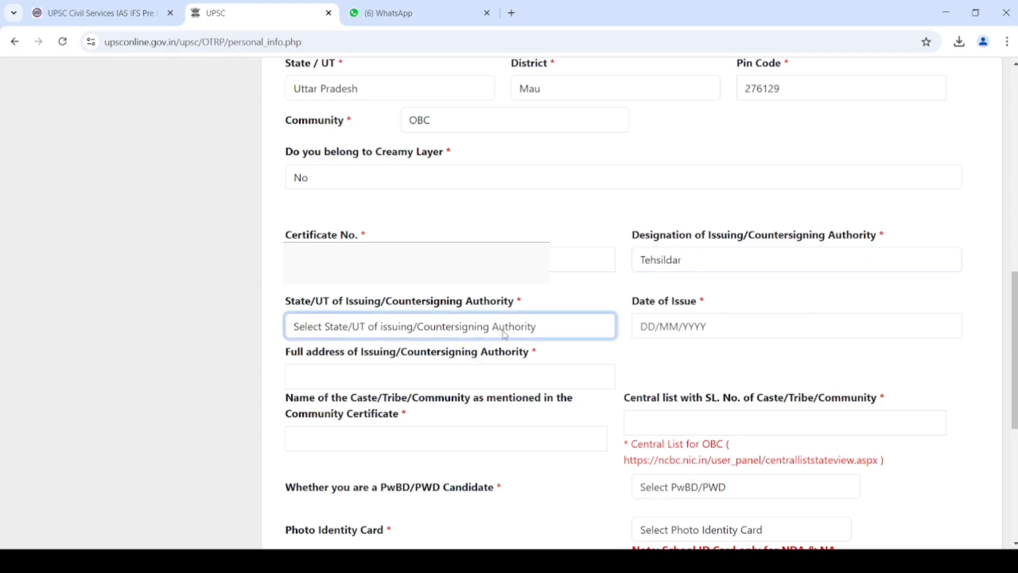
pyautogui.press('u')
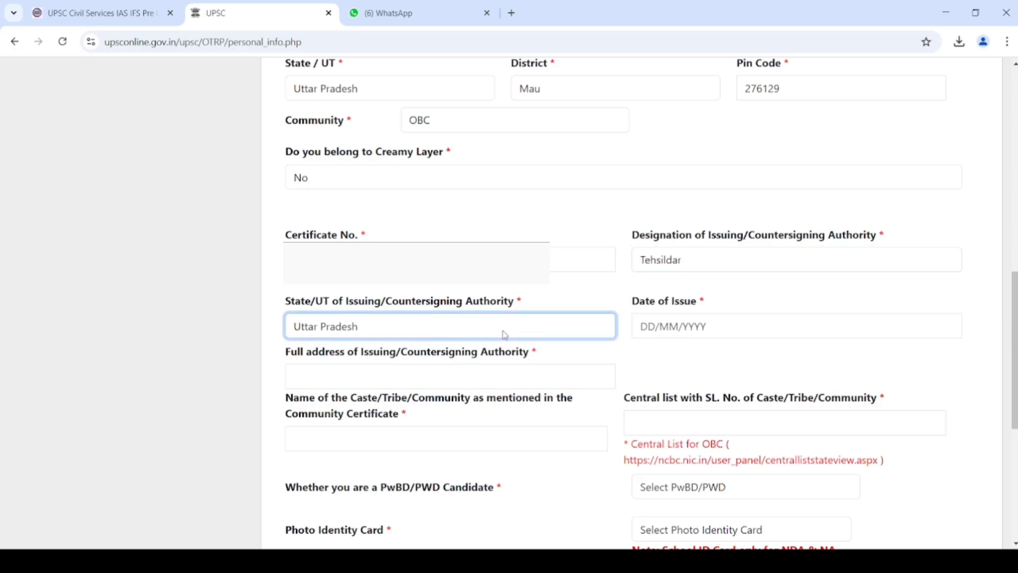
# - Pick 13 August 2024 in the calendar as the certificate's Date of Issue
pyautogui.click(639, 325)
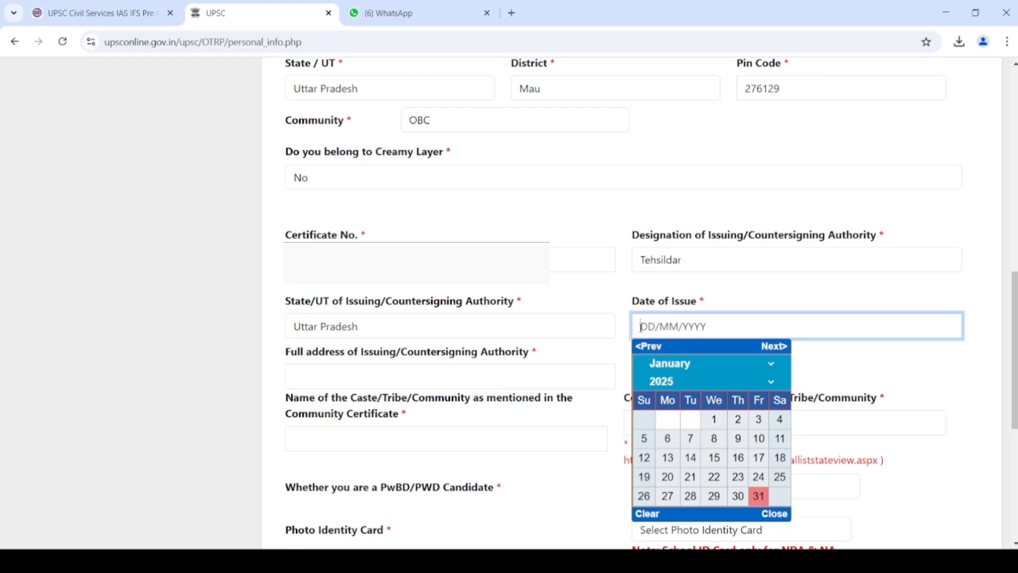
pyautogui.click(677, 386)
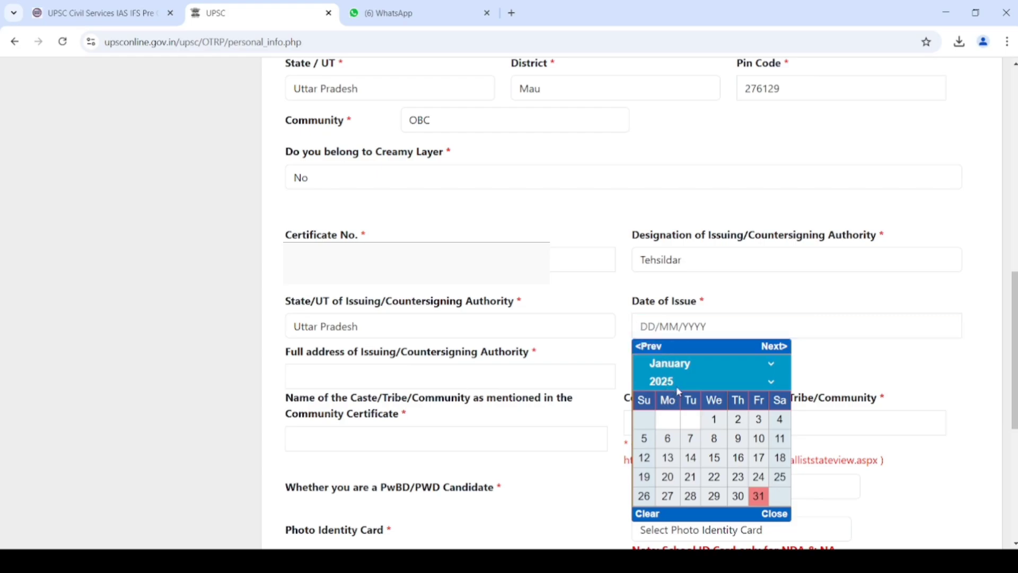
pyautogui.doubleClick(720, 42)
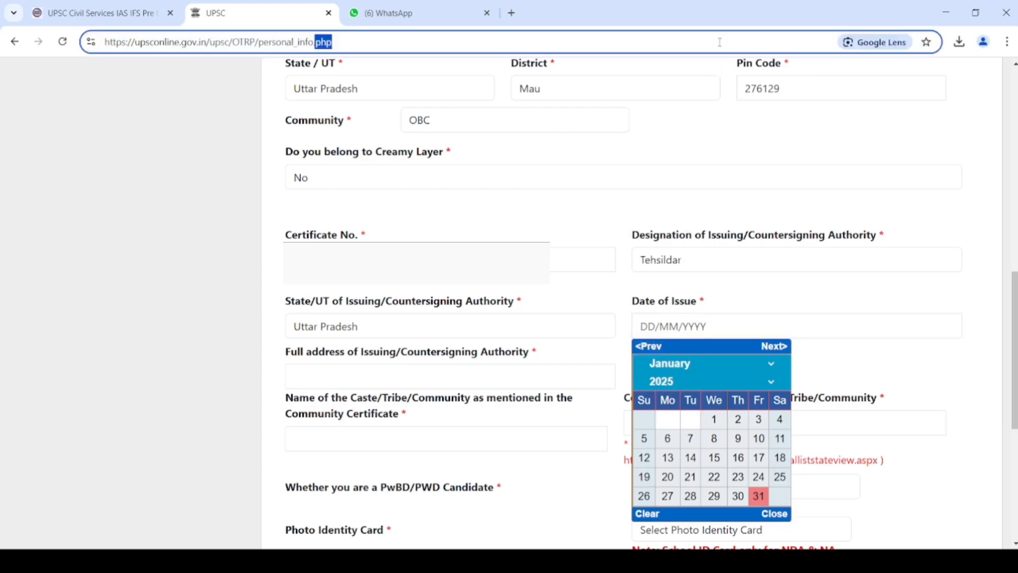
pyautogui.click(700, 365)
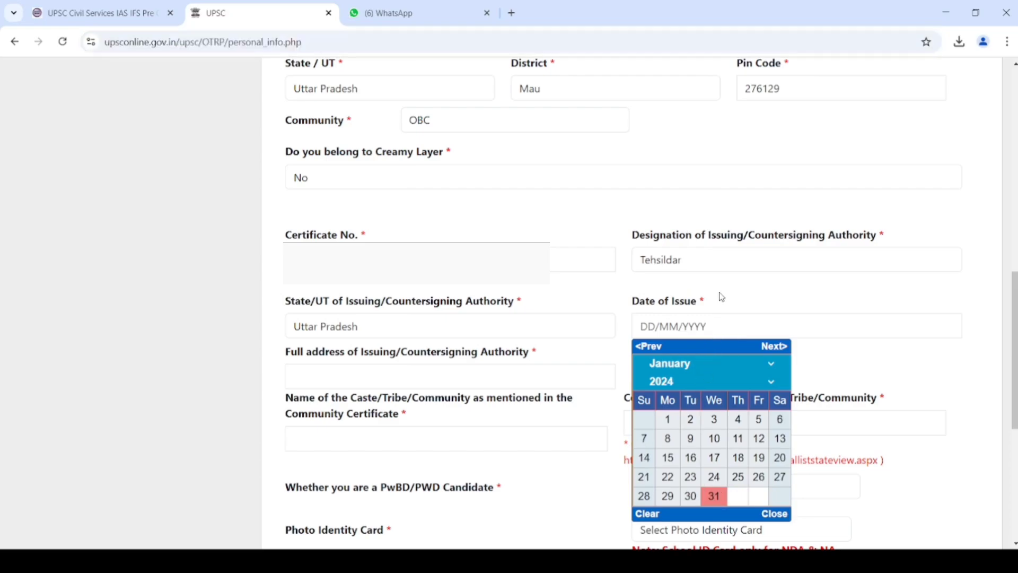
pyautogui.click(704, 326)
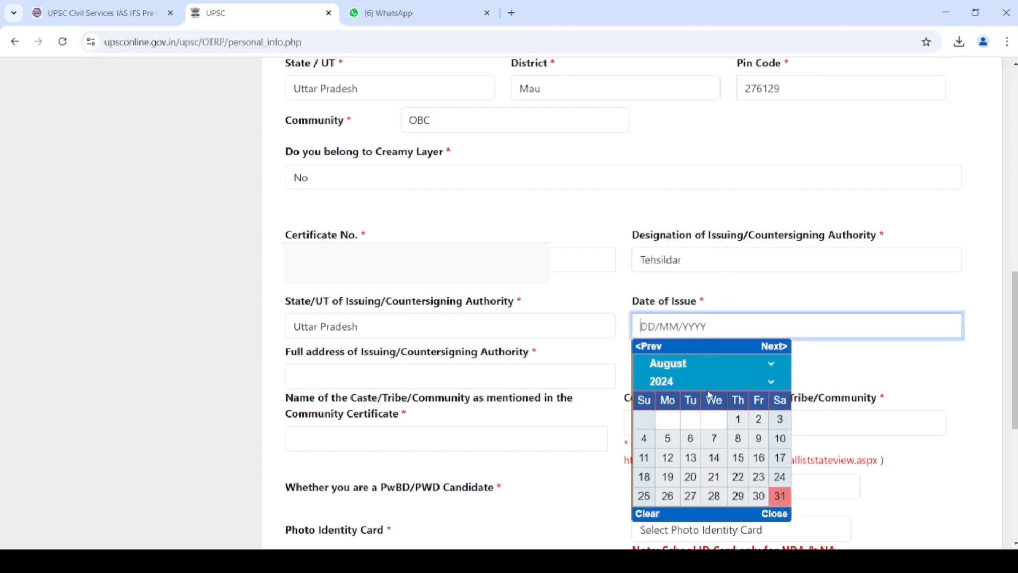
pyautogui.click(690, 458)
pyautogui.click(572, 383)
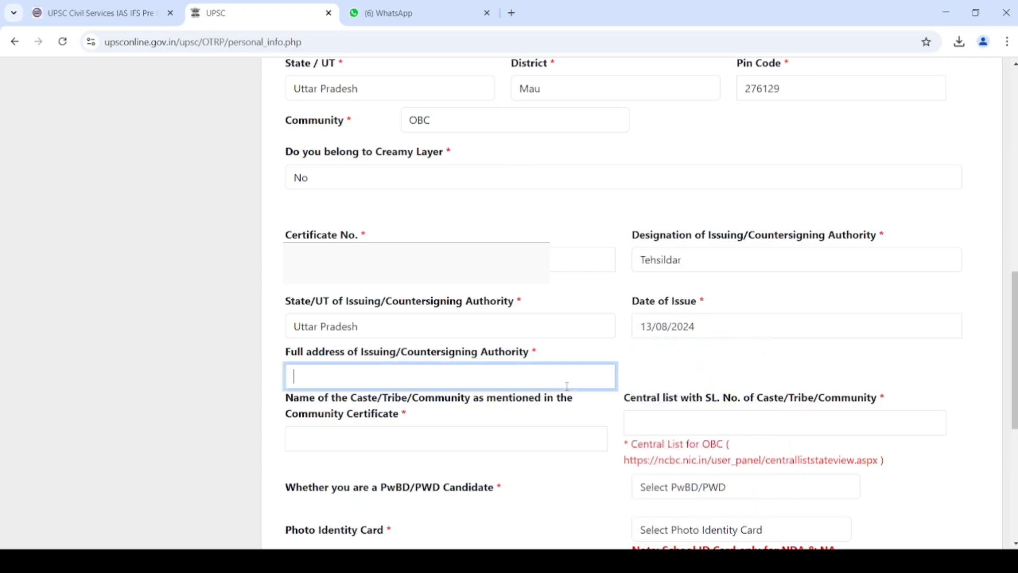
# - Enter the issuing authority's full address, and LONIA as the certificate's caste name
pyautogui.write('MOHAMMADABAD GOHNA ')
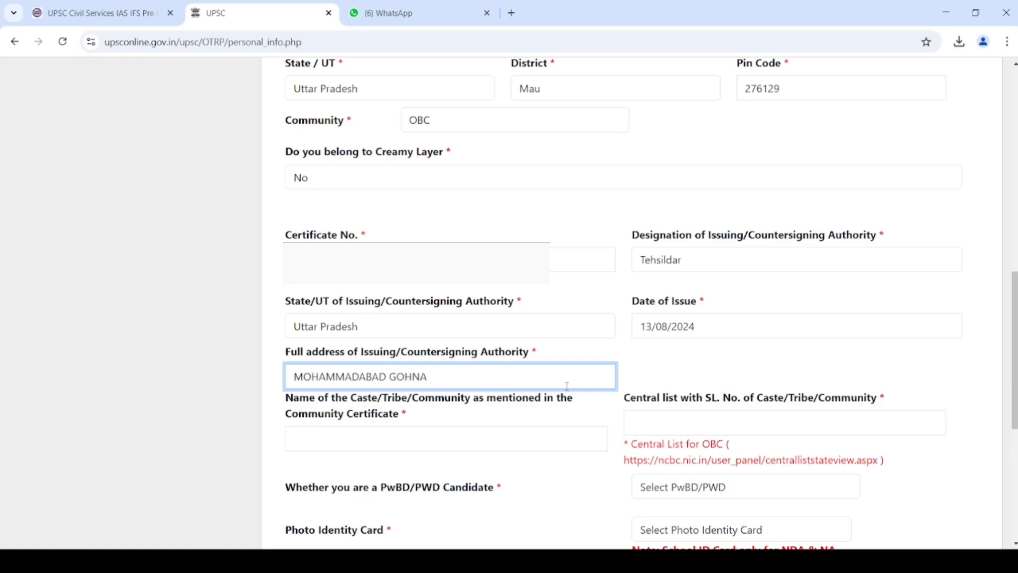
pyautogui.write('MAU')
pyautogui.write('UTTAR PRADESH')
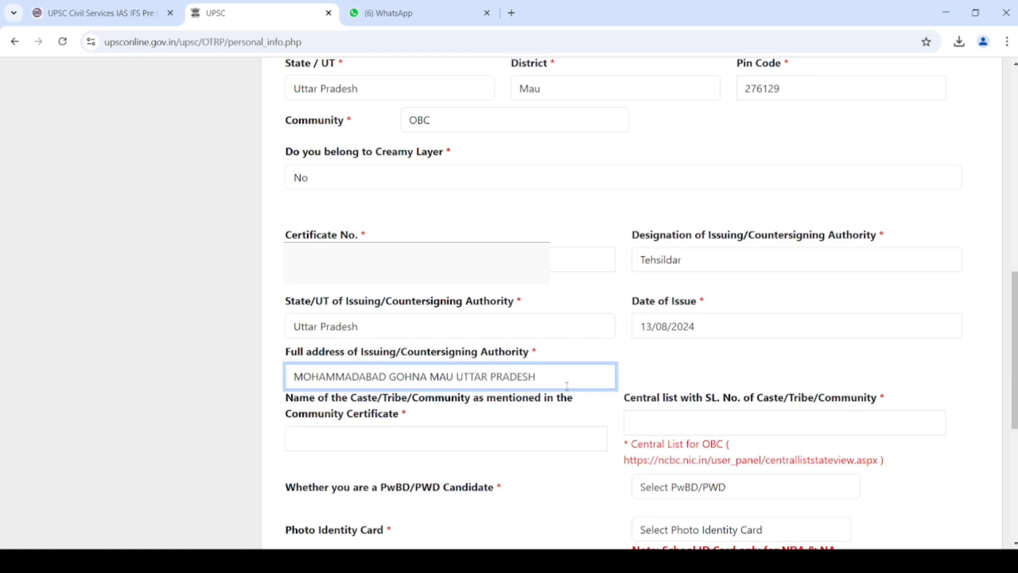
pyautogui.press('Tab')
pyautogui.scroll(-3, 636, 404)
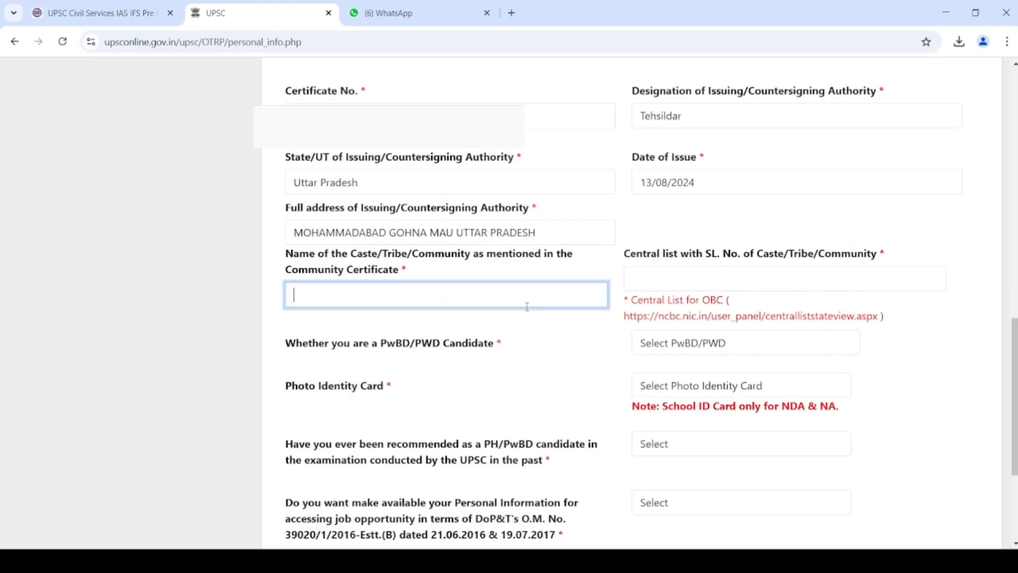
pyautogui.write('LONI')
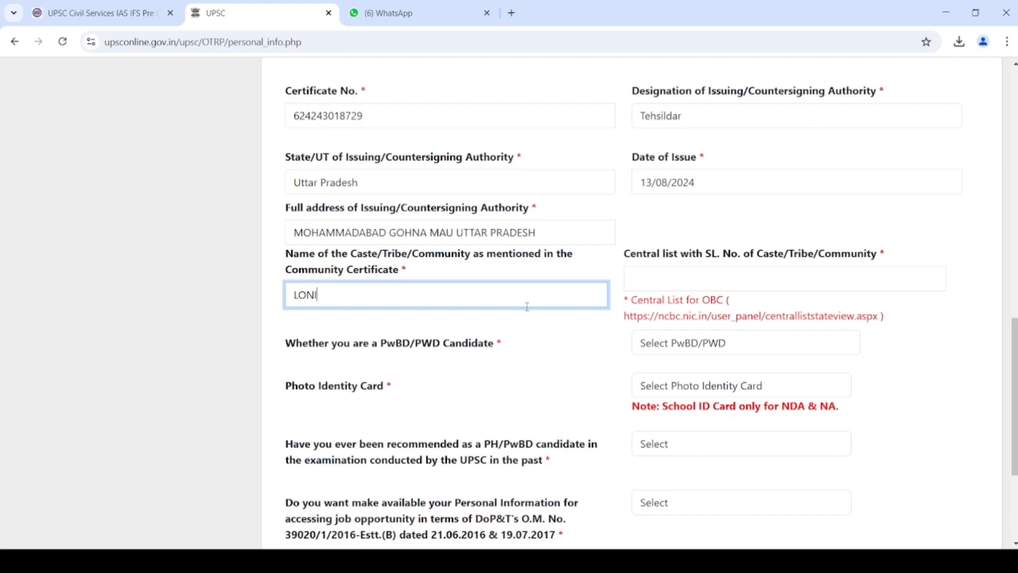
pyautogui.write('A')
pyautogui.press('Tab')
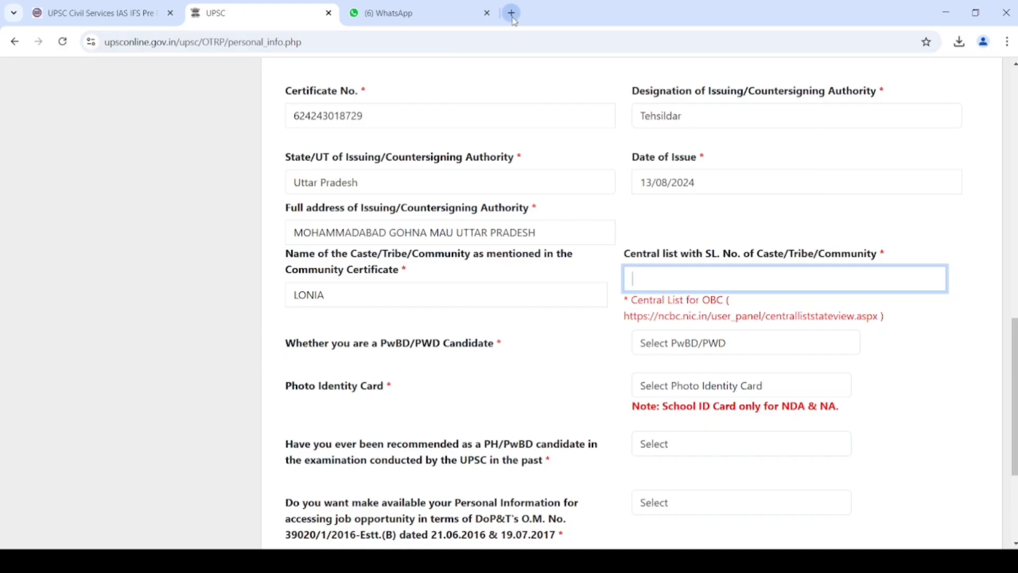
# - Search Google in a new tab for 'central list caste name for obc'
pyautogui.click(511, 14)
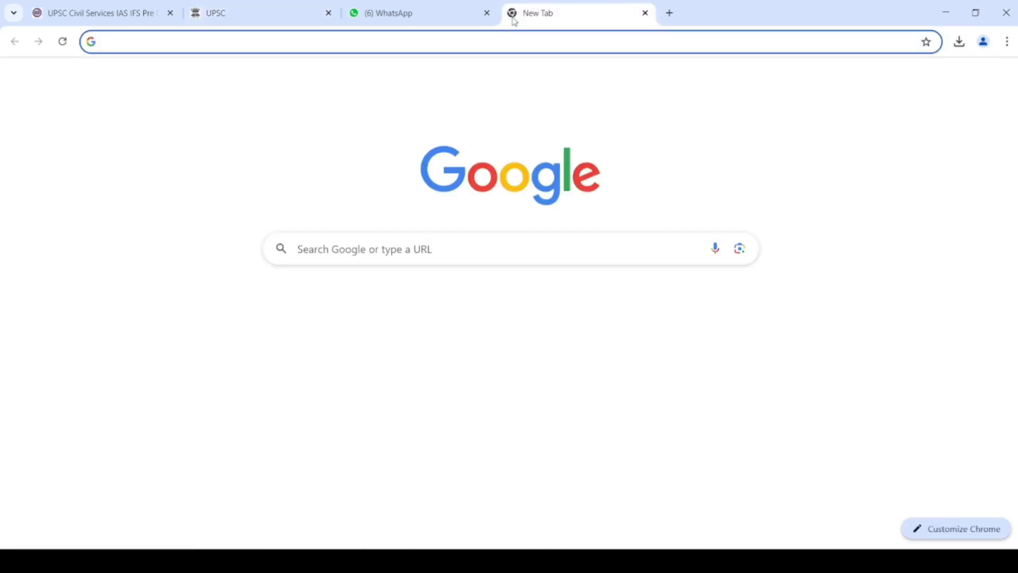
pyautogui.write('CASTER')
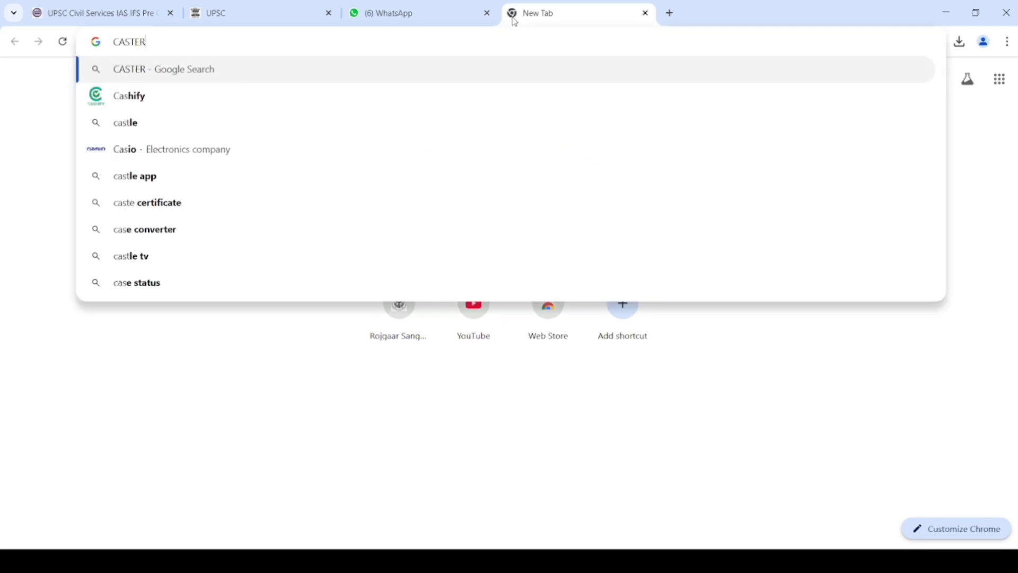
pyautogui.press('BackSpace')
pyautogui.press('BackSpace')
pyautogui.press('BackSpace')
pyautogui.write('ENT')
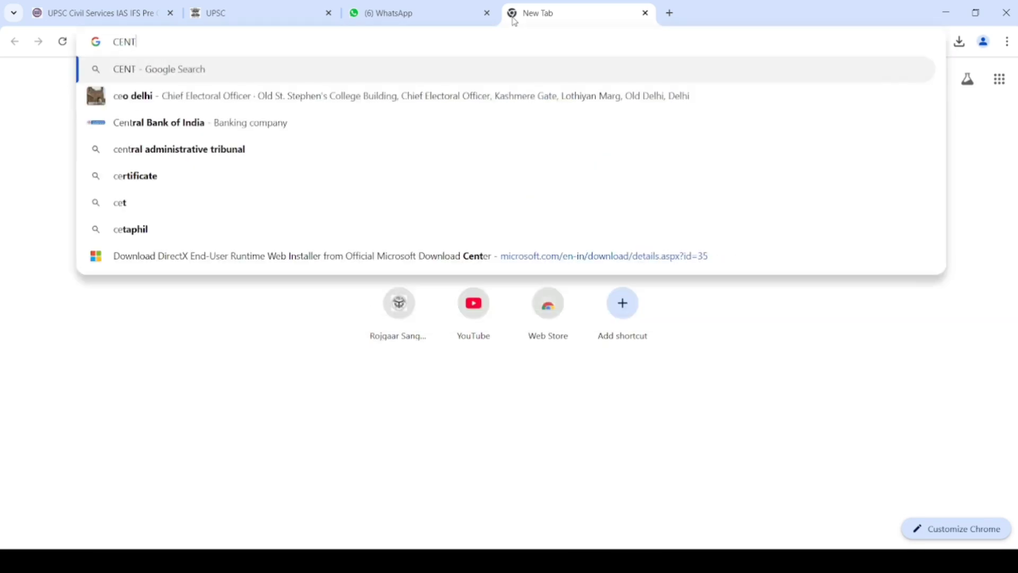
pyautogui.write('RAL CASTE')
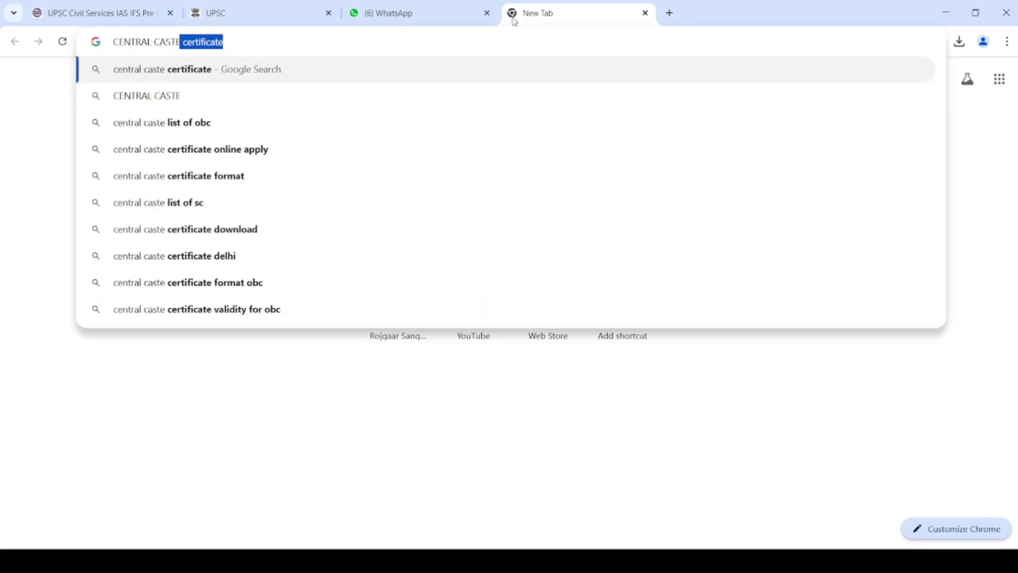
pyautogui.write(' certificat')
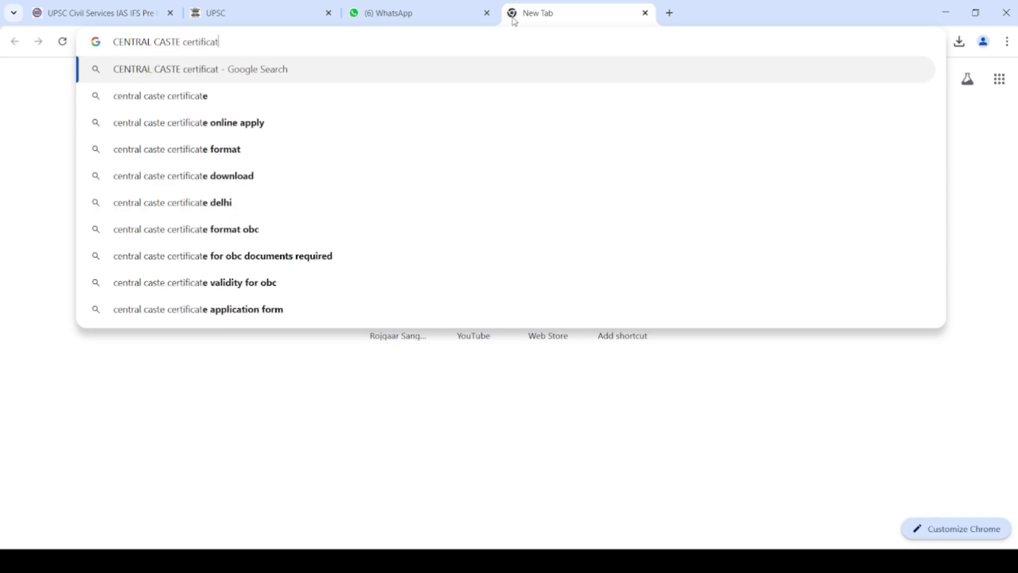
pyautogui.press('BackSpace')
pyautogui.press('BackSpace')
pyautogui.press('BackSpace')
pyautogui.press('BackSpace')
pyautogui.press('BackSpace')
pyautogui.press('BackSpace')
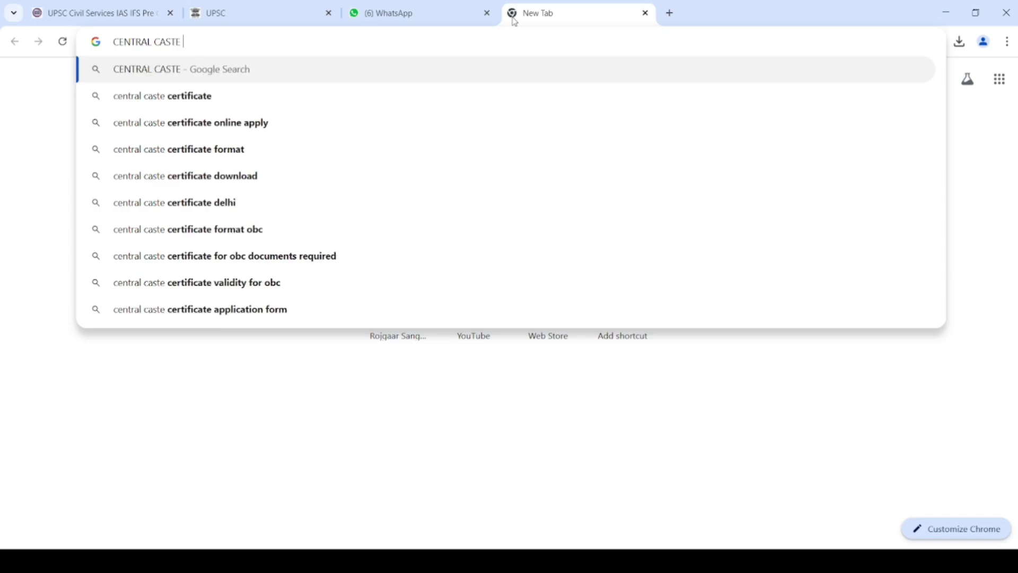
pyautogui.write('NAME')
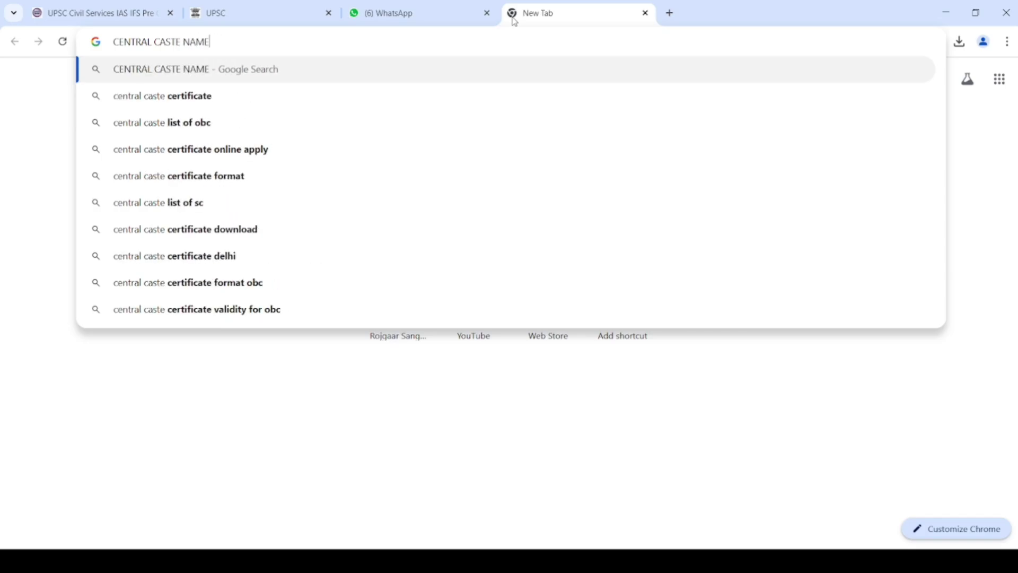
pyautogui.press('Down')
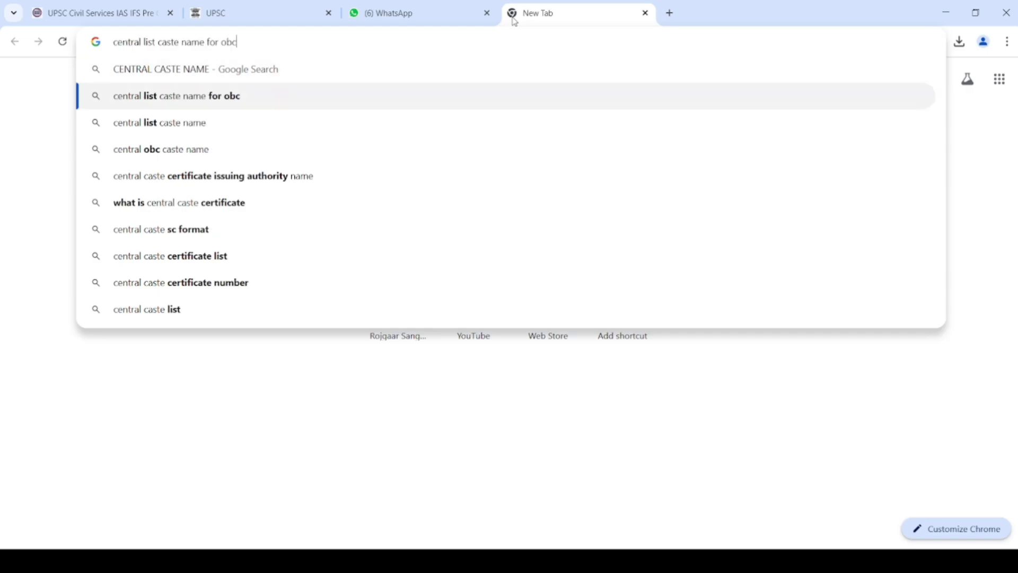
pyautogui.press('Return')
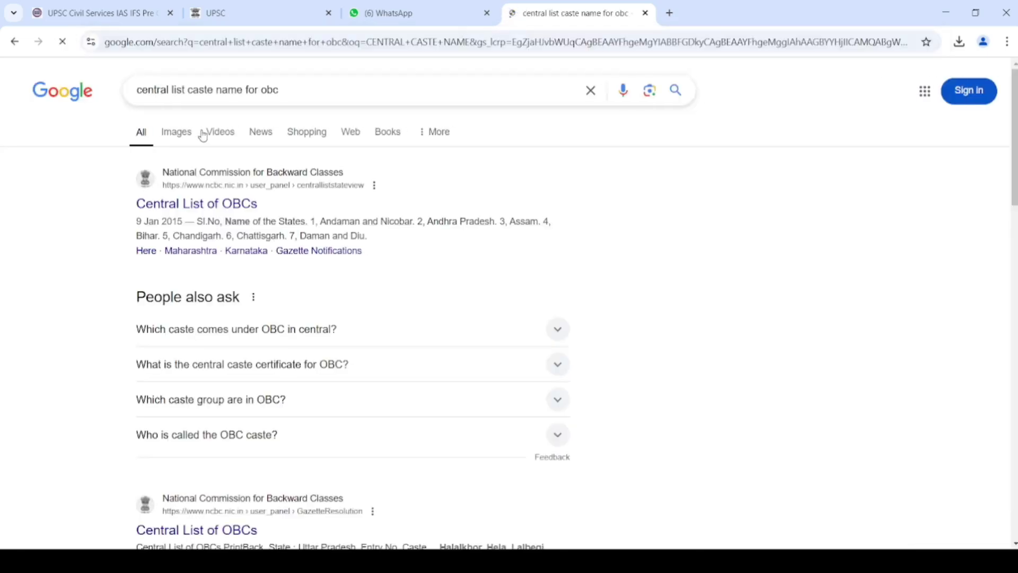
# - Open the NCBC Uttar Pradesh central OBC list and find LONIA at entry 50
pyautogui.click(195, 210)
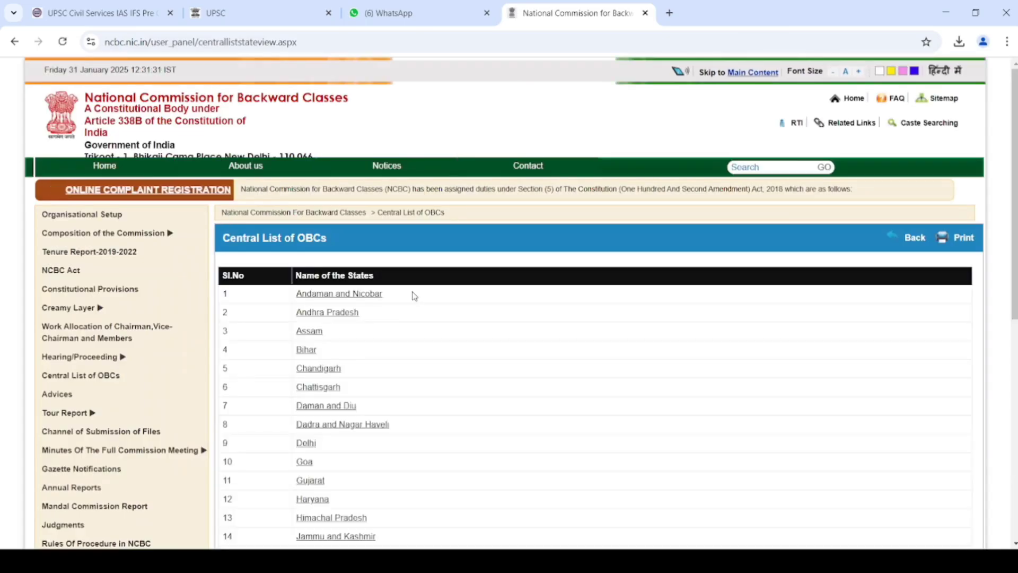
pyautogui.hotkey('ctrl', 'f')
pyautogui.write('UTTARPRA')
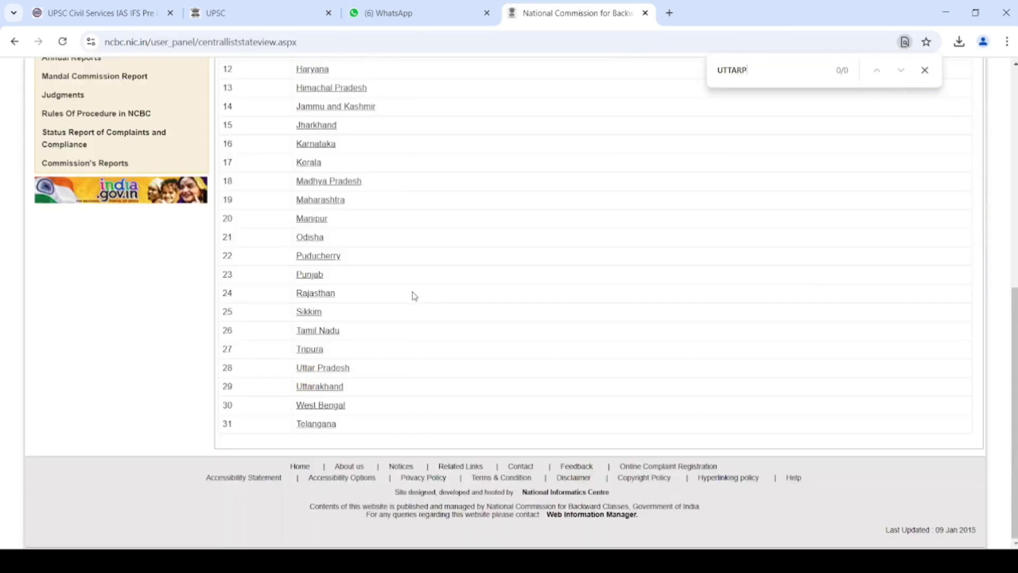
pyautogui.click(336, 372)
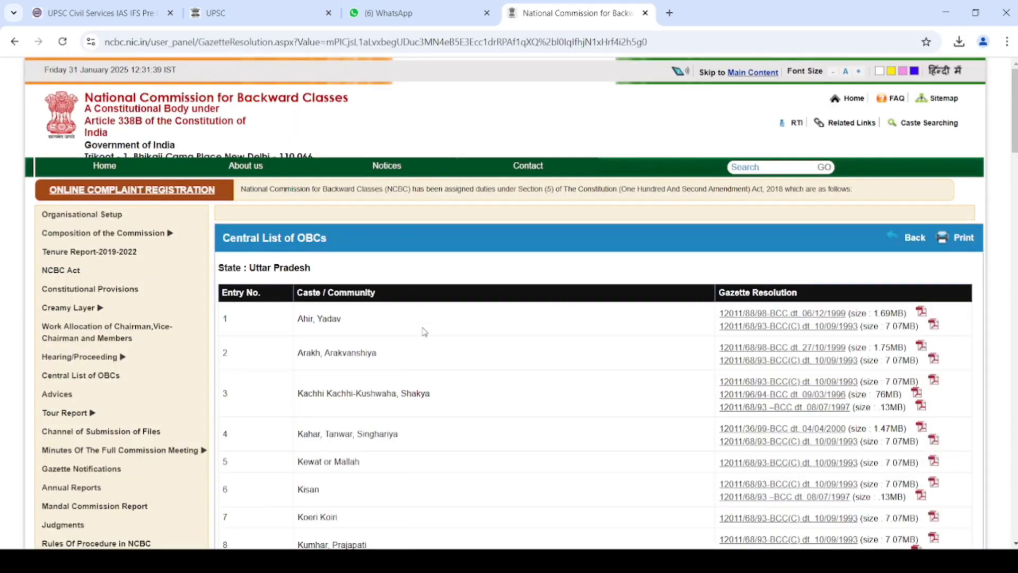
pyautogui.hotkey('ctrl', 'f')
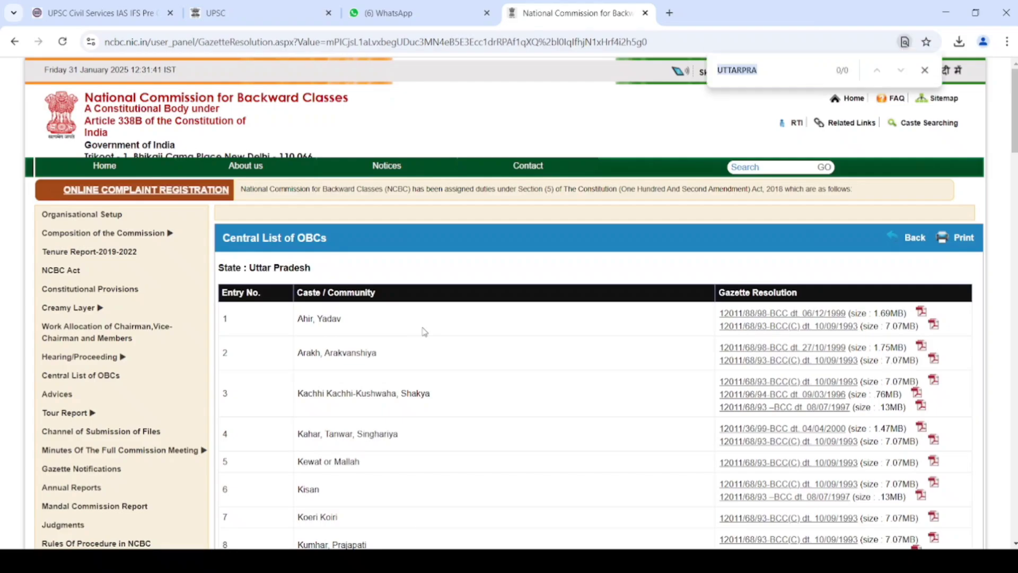
pyautogui.write('LONIA')
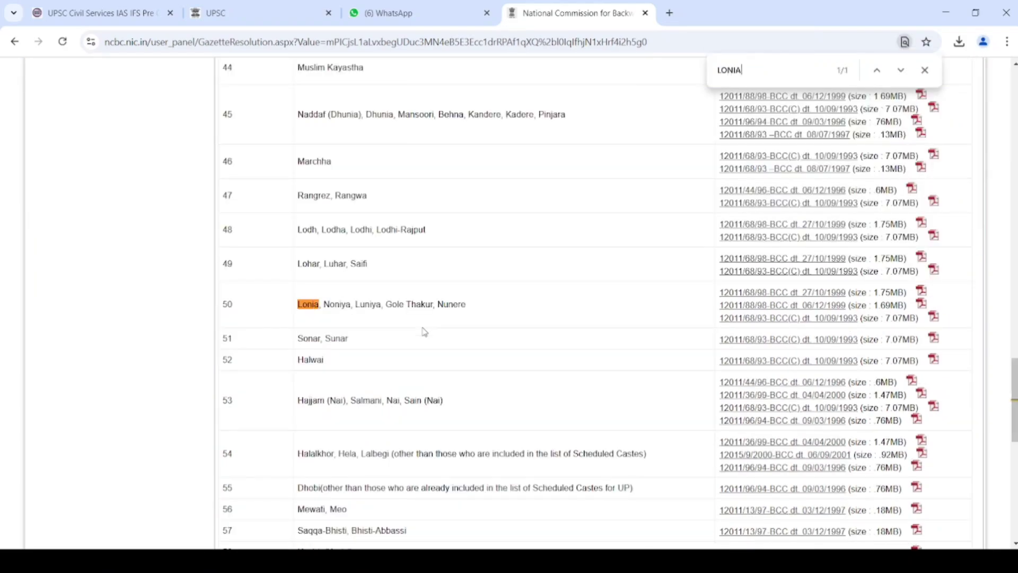
# - Enter central list number 50 and answer No to being a PwBD candidate
pyautogui.click(186, 10)
pyautogui.write('50')
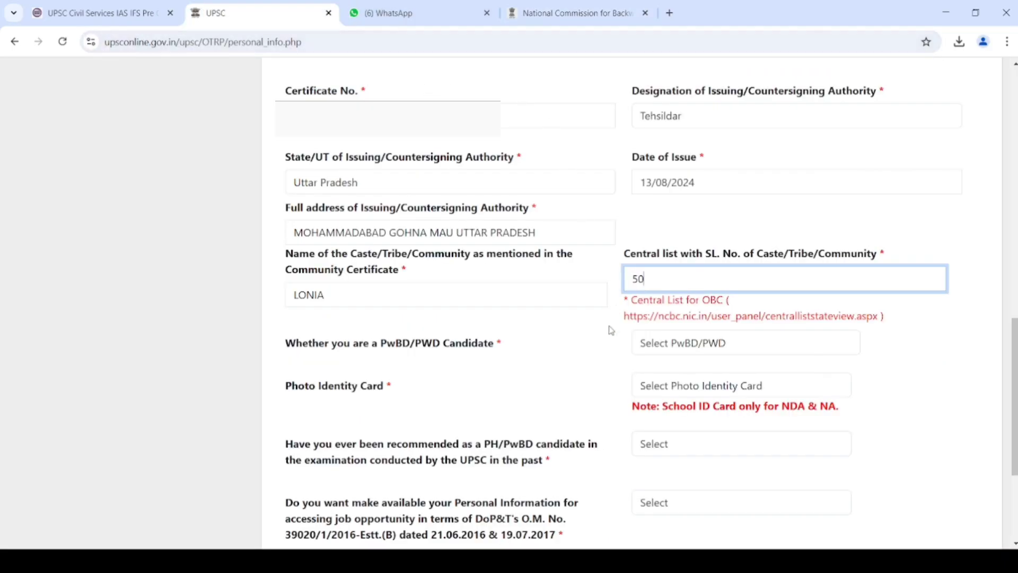
pyautogui.click(624, 343)
pyautogui.click(647, 352)
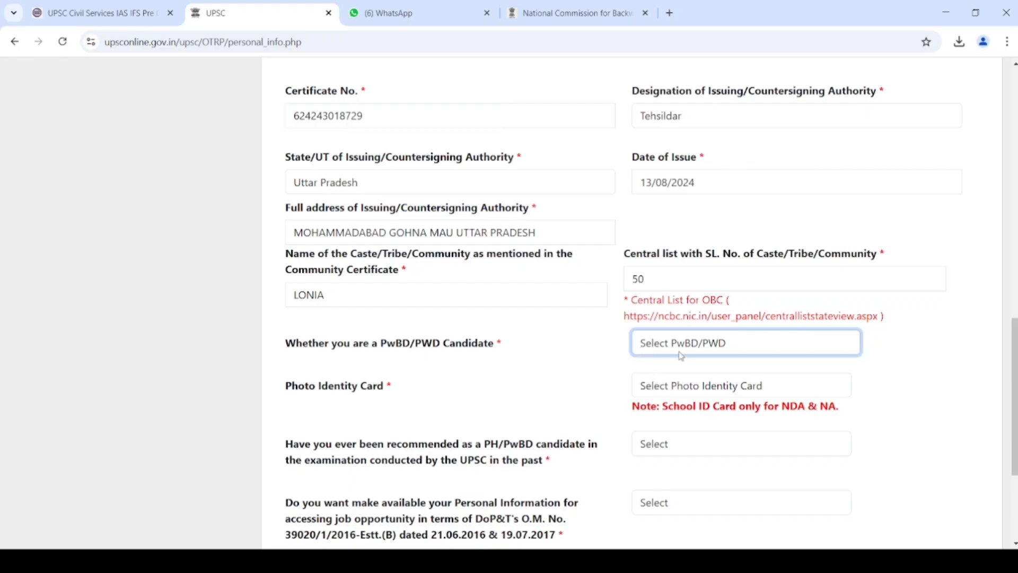
pyautogui.click(678, 399)
# - Choose Aadhaar Card as photo ID, give authentication consent, and enter the card number
pyautogui.click(684, 398)
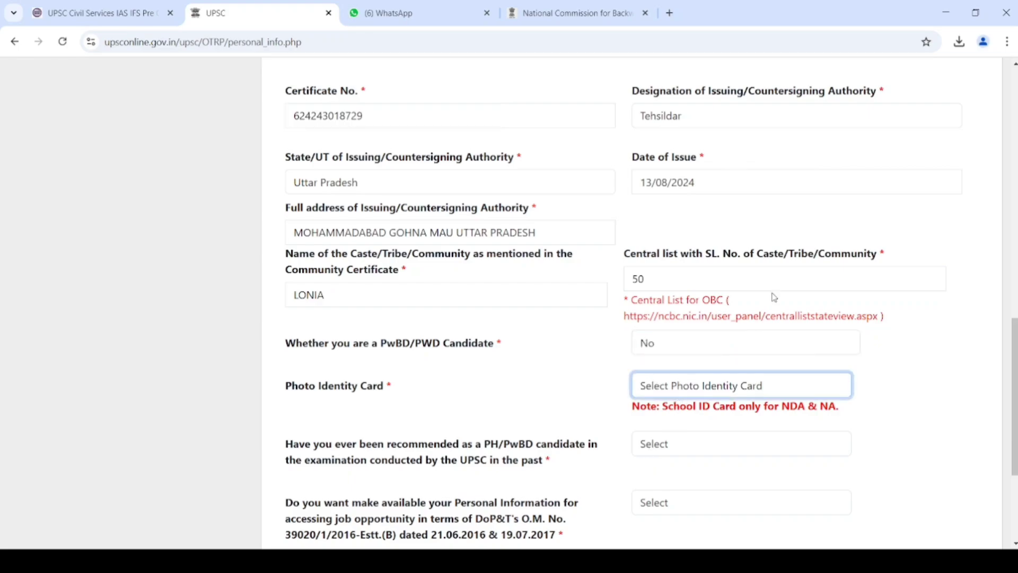
pyautogui.click(787, 249)
pyautogui.click(746, 437)
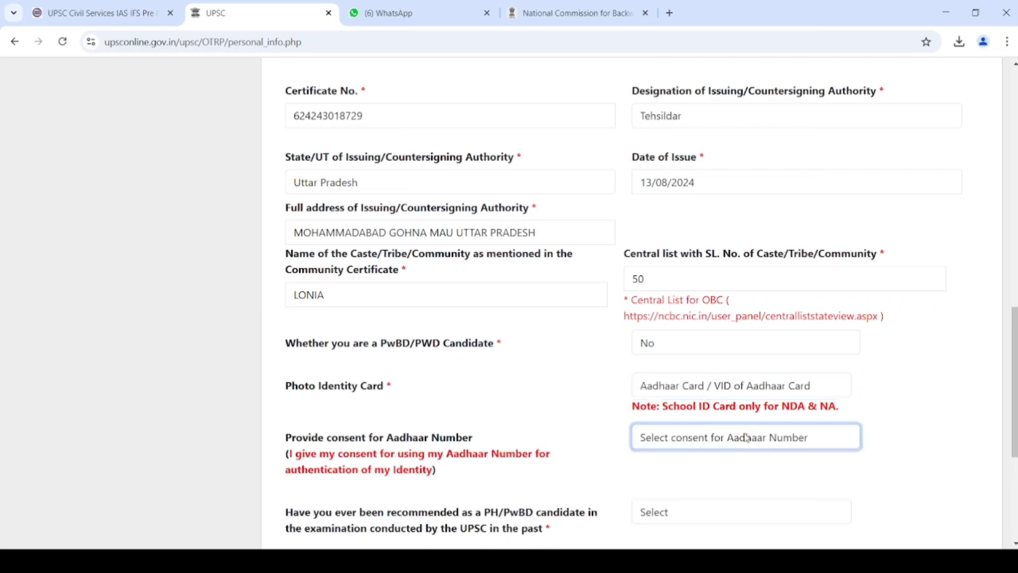
pyautogui.click(708, 474)
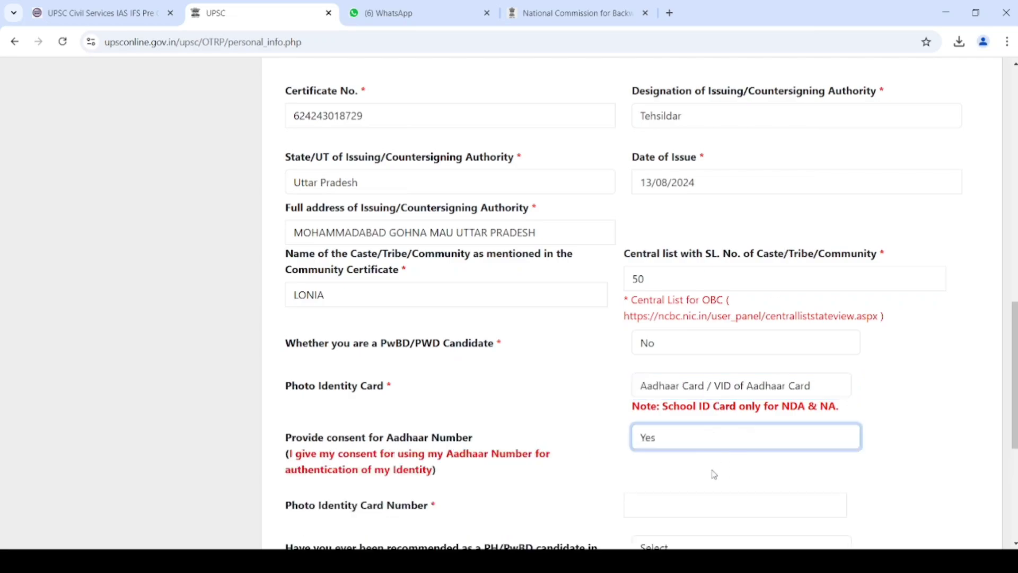
pyautogui.click(689, 500)
pyautogui.click(689, 502)
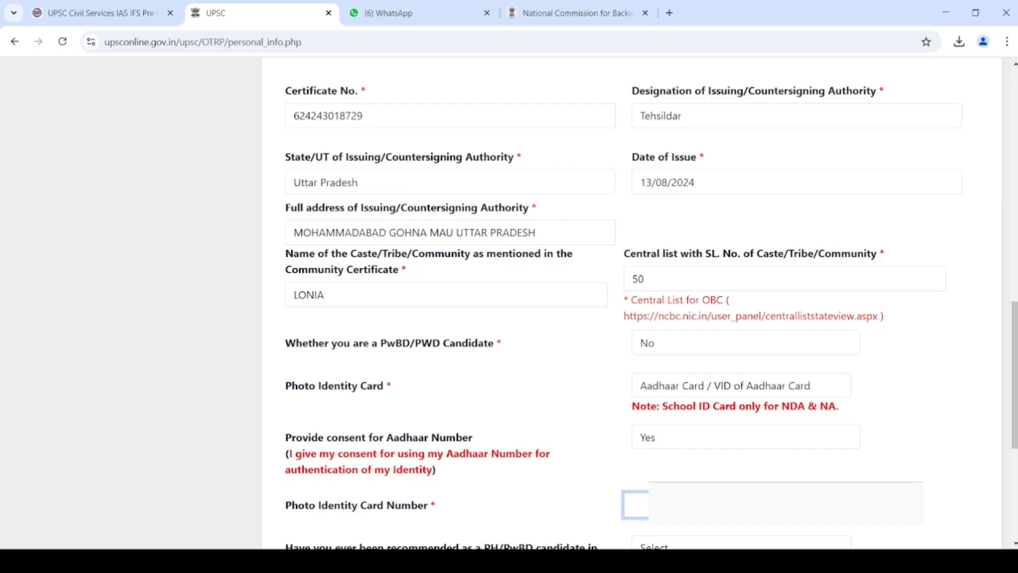
pyautogui.write('535')
# - Answer No to past PwBD recommendation, Yes to information sharing, tick the declaration and save
pyautogui.press('Tab')
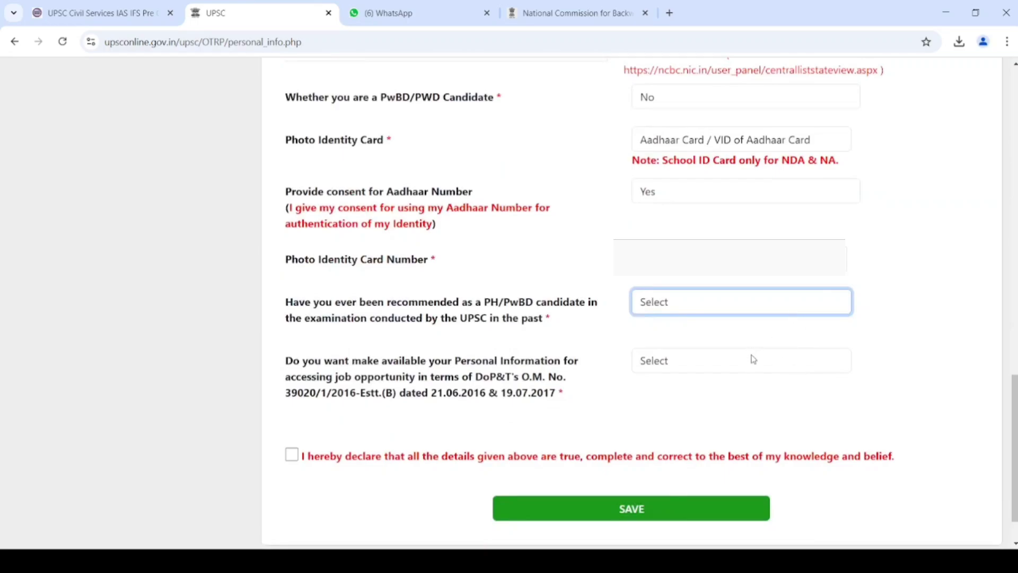
pyautogui.press('n')
pyautogui.press('Tab')
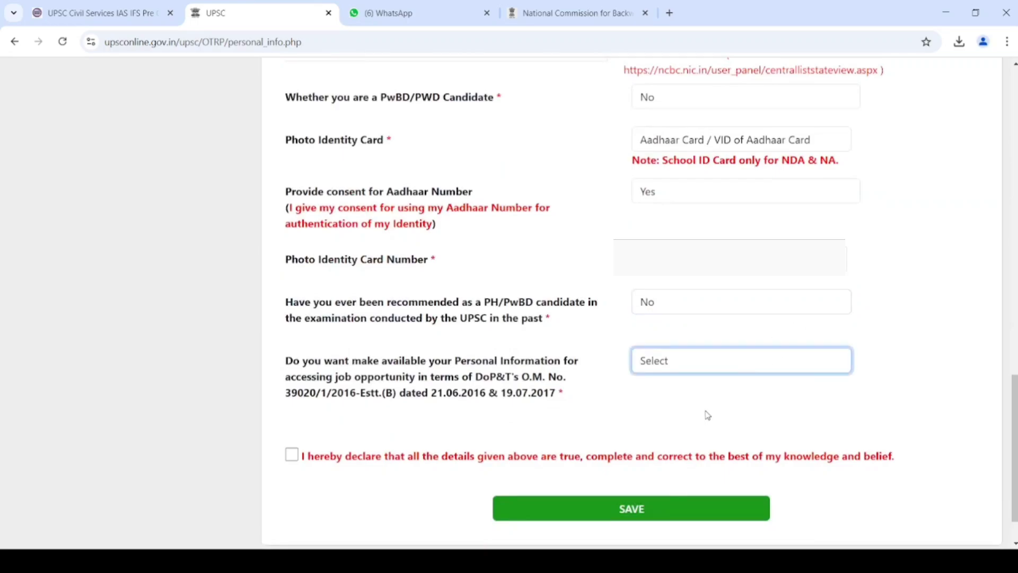
pyautogui.press('y')
pyautogui.click(292, 455)
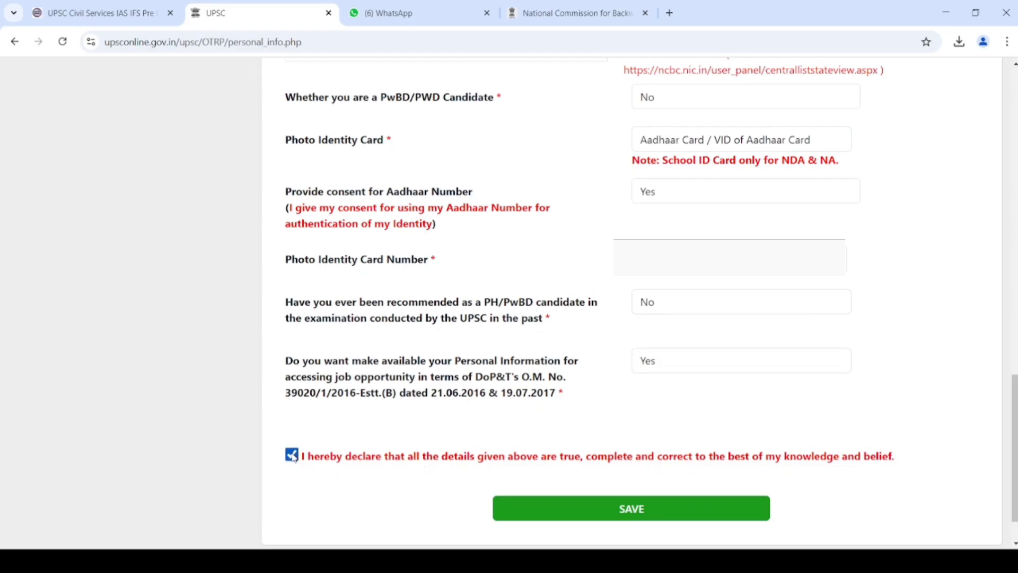
pyautogui.click(566, 509)
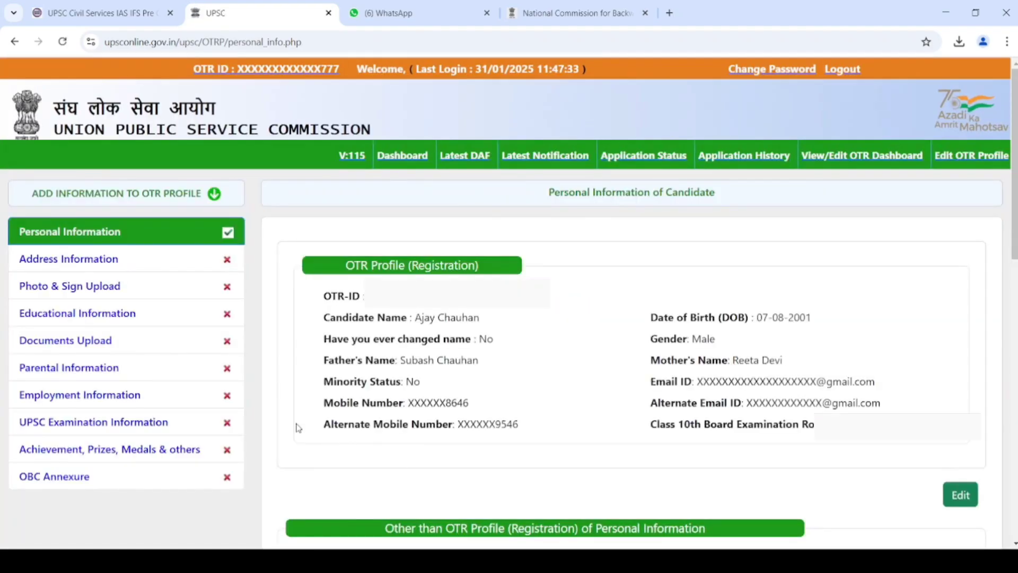
# - In Address Information, enter the correspondence house/village line, post office and city
pyautogui.click(66, 261)
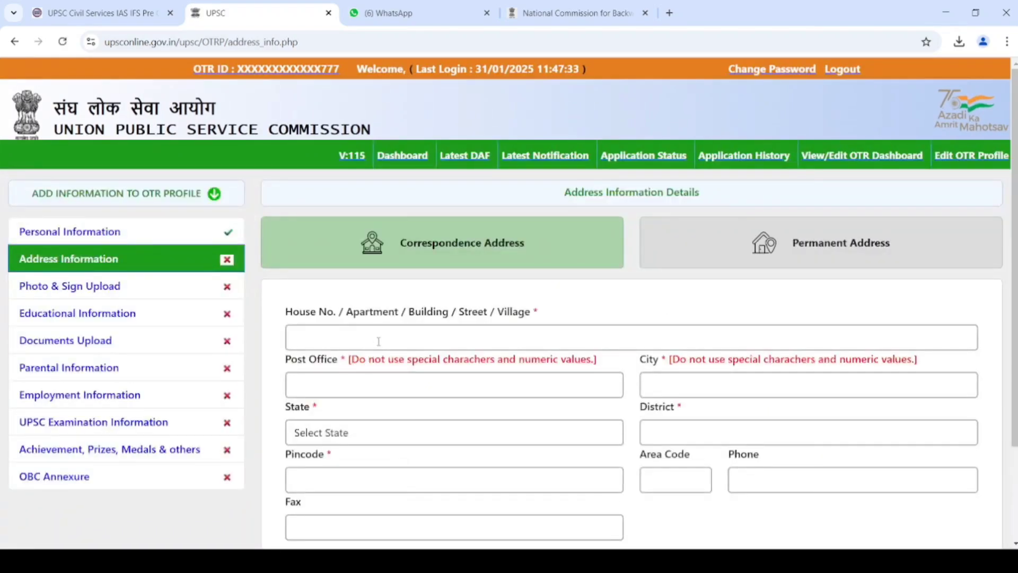
pyautogui.click(382, 338)
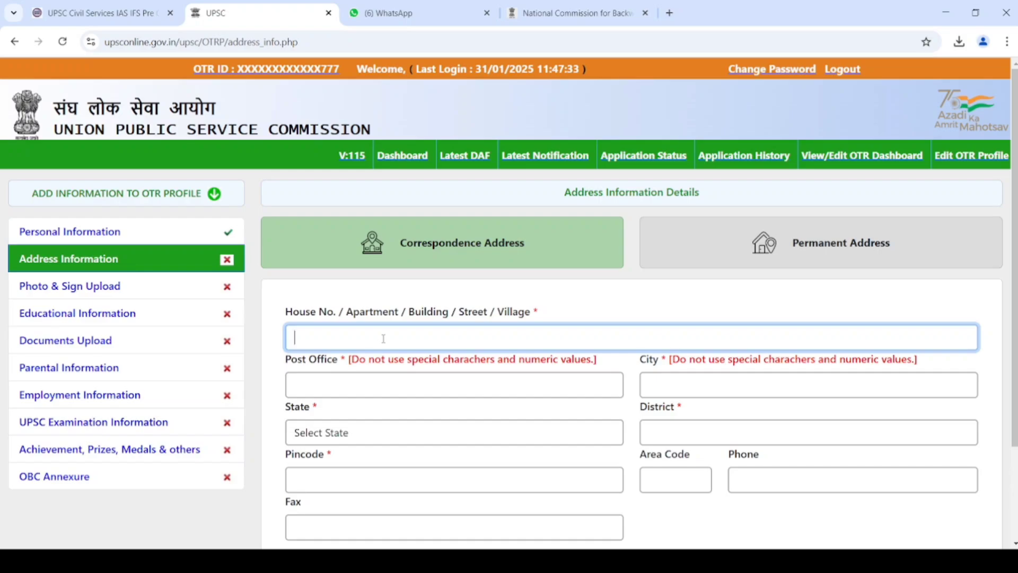
pyautogui.write('VILL')
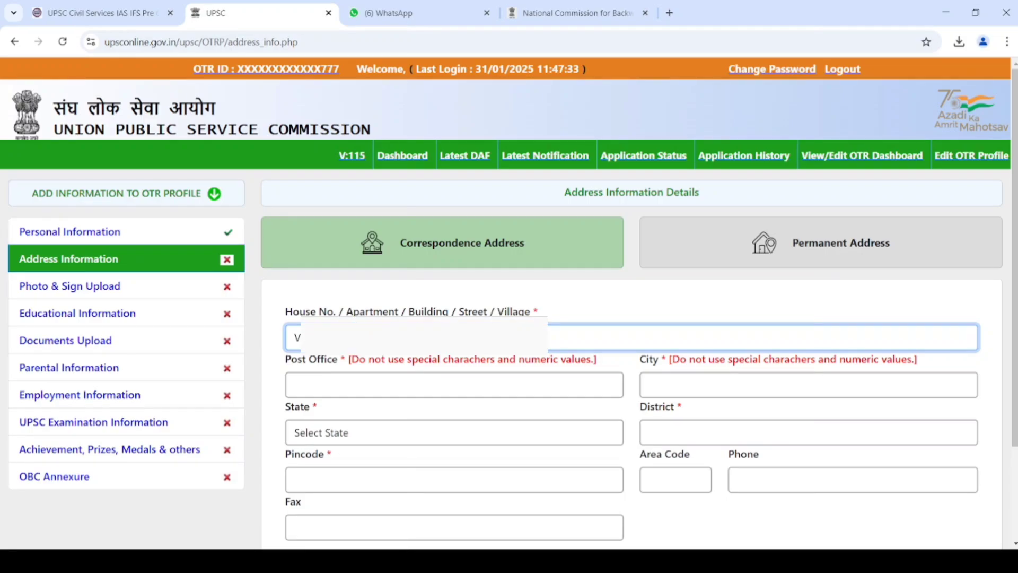
pyautogui.press('Tab')
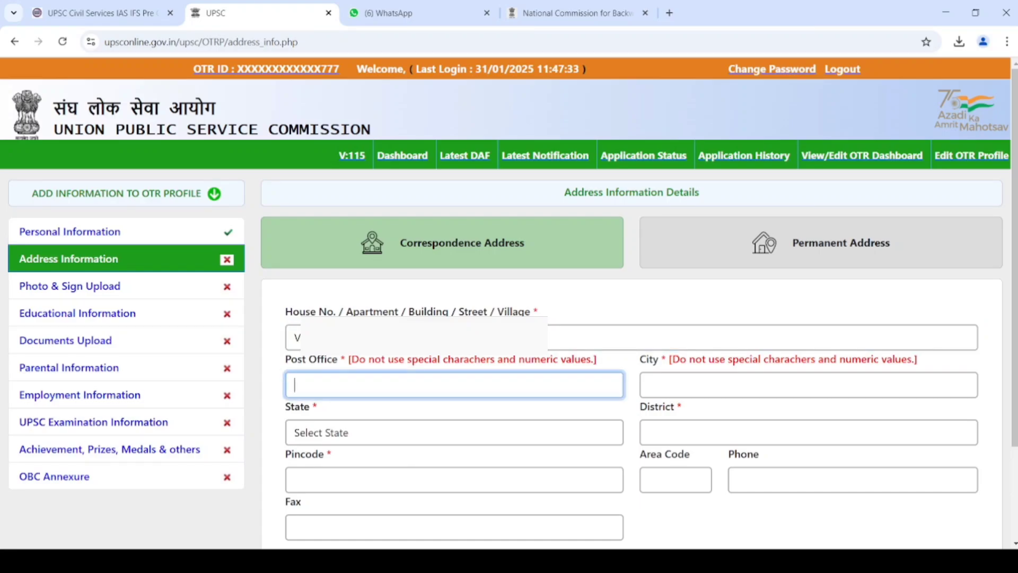
pyautogui.press('Tab')
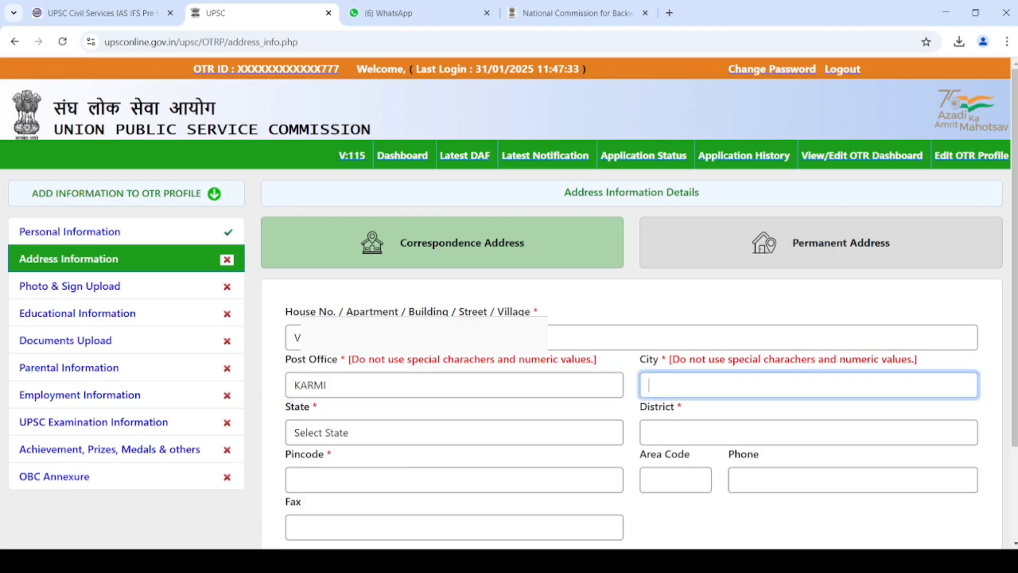
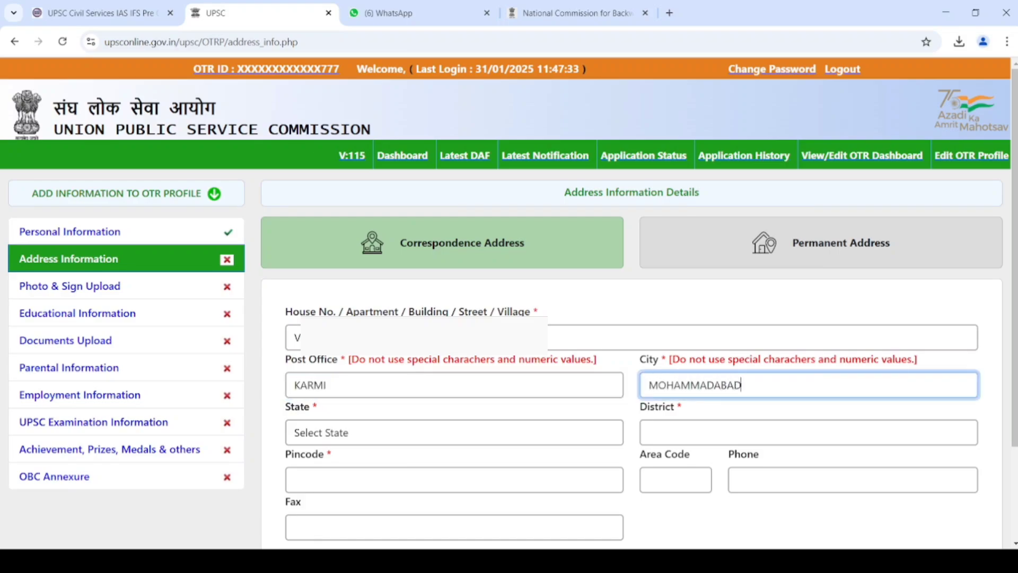
# - Set state Uttar Pradesh, district Mau, enter the pincode, mark permanent address same, and save
pyautogui.press('Tab')
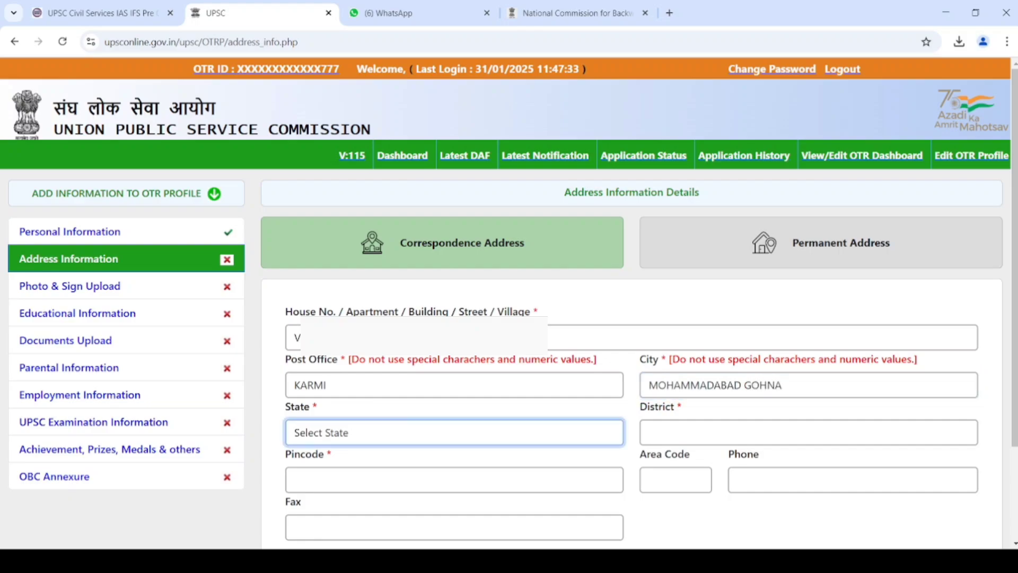
pyautogui.press('u')
pyautogui.press('Tab')
pyautogui.write('mau')
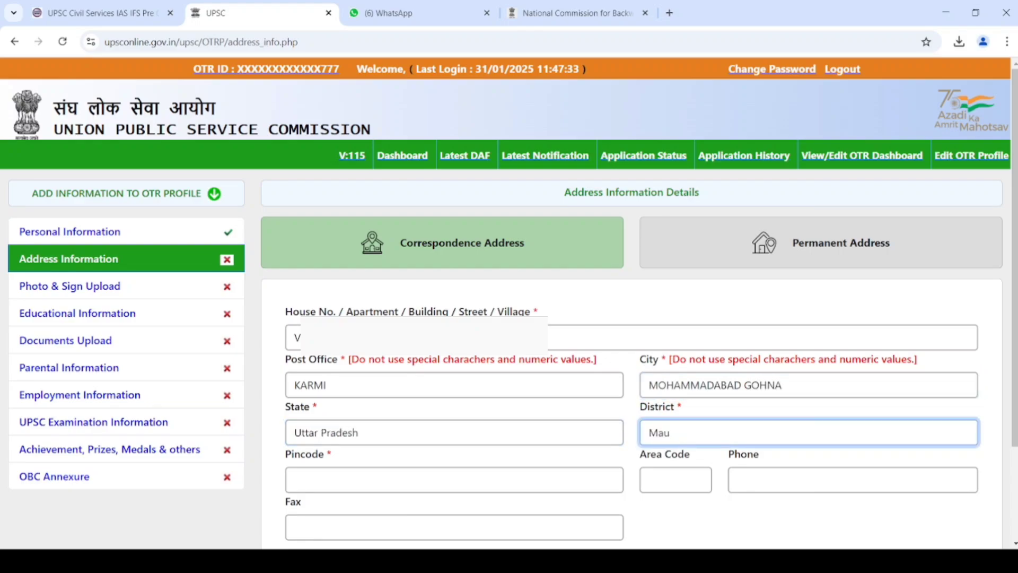
pyautogui.press('Tab')
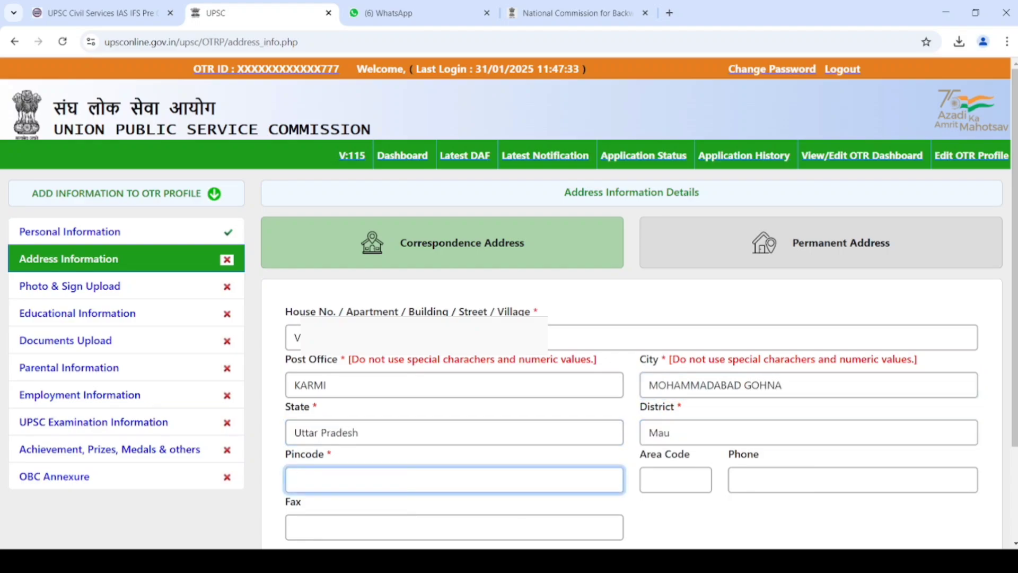
pyautogui.write('276129')
pyautogui.press('Tab')
pyautogui.press('Tab')
pyautogui.press('Tab')
pyautogui.press('Tab')
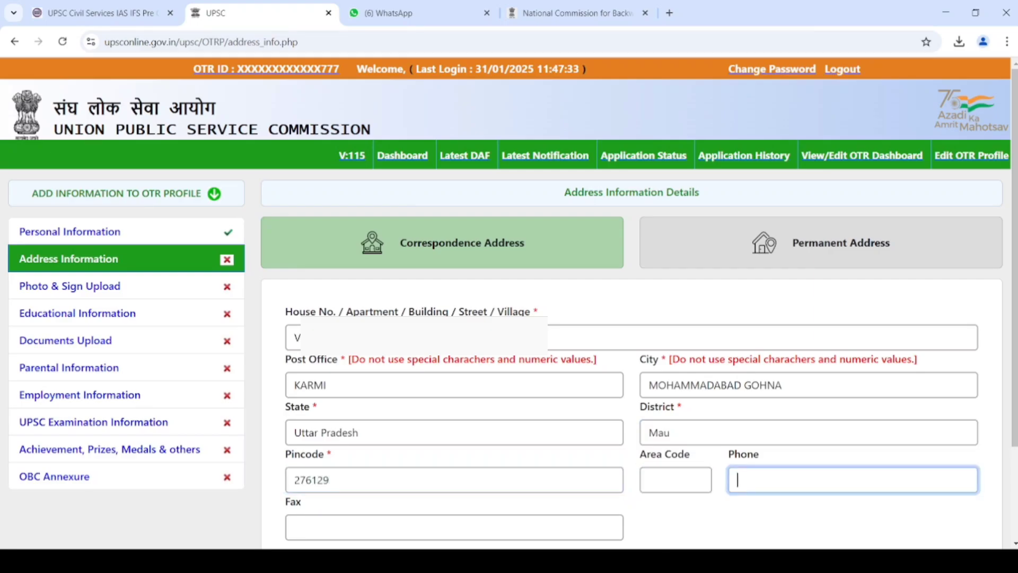
pyautogui.press('space')
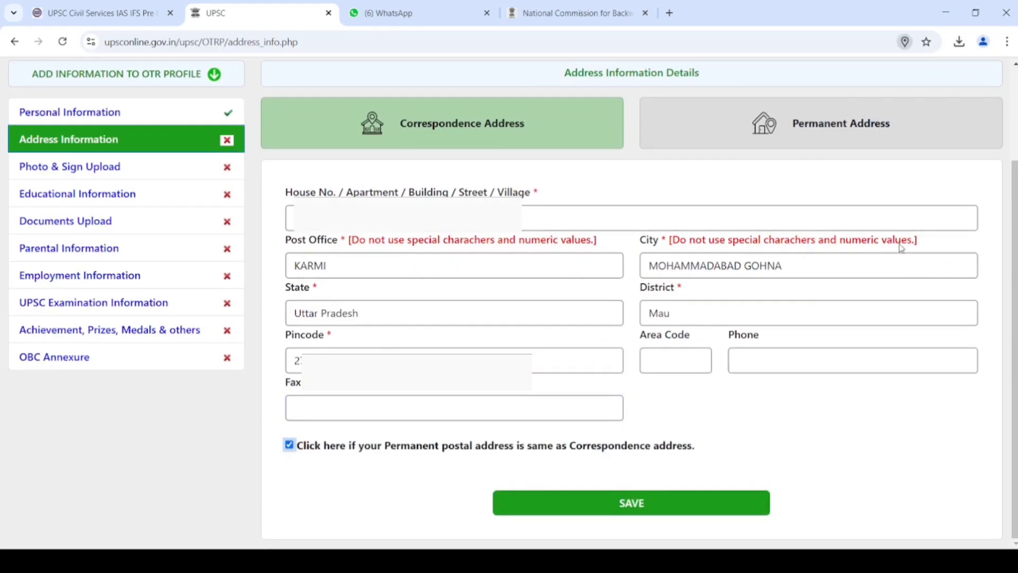
pyautogui.click(608, 504)
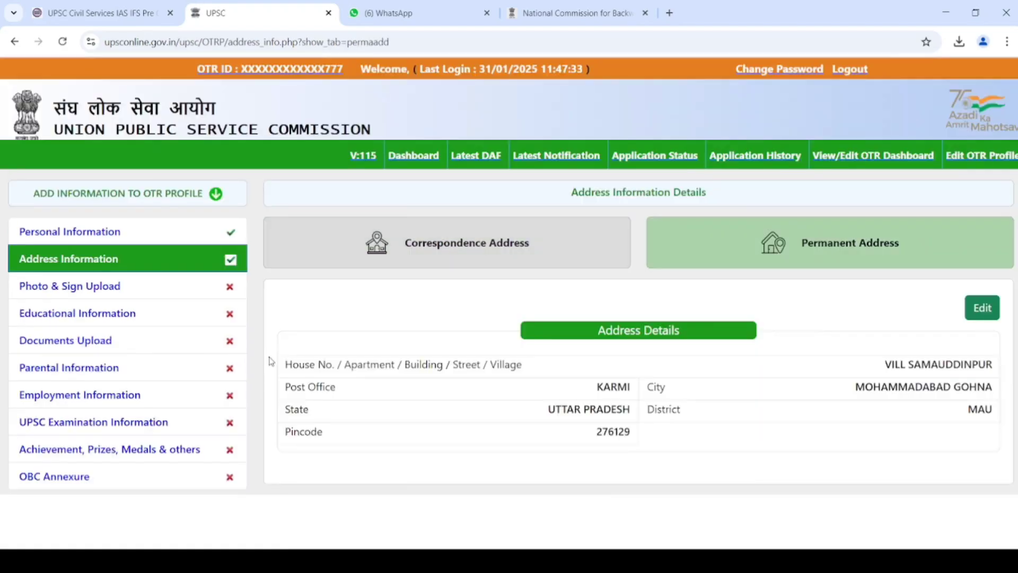
# - Upload photo.jpg as the candidate photograph, tick the own-photograph declaration, and save it
pyautogui.click(95, 289)
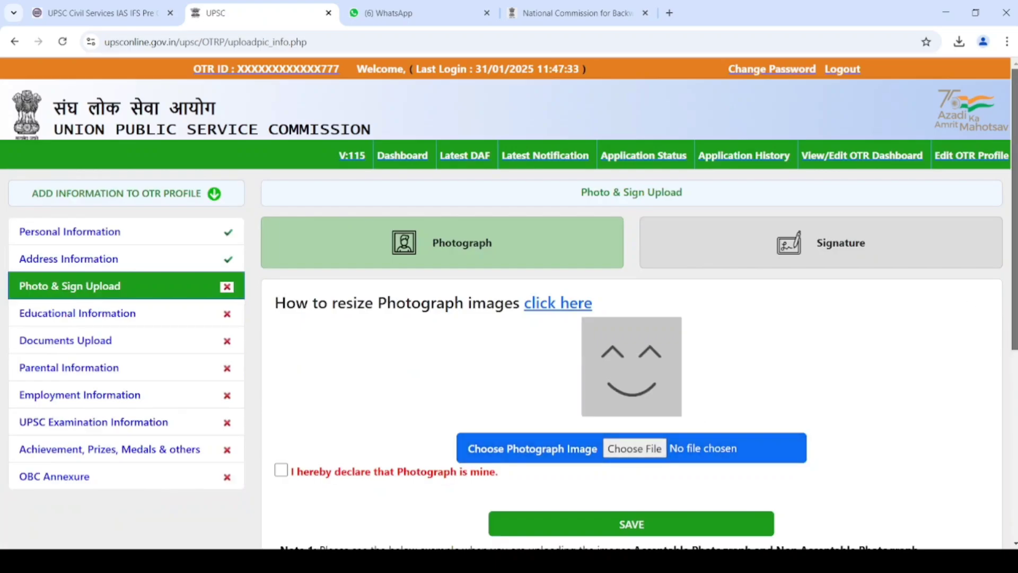
pyautogui.scroll(-3, 1010, 432)
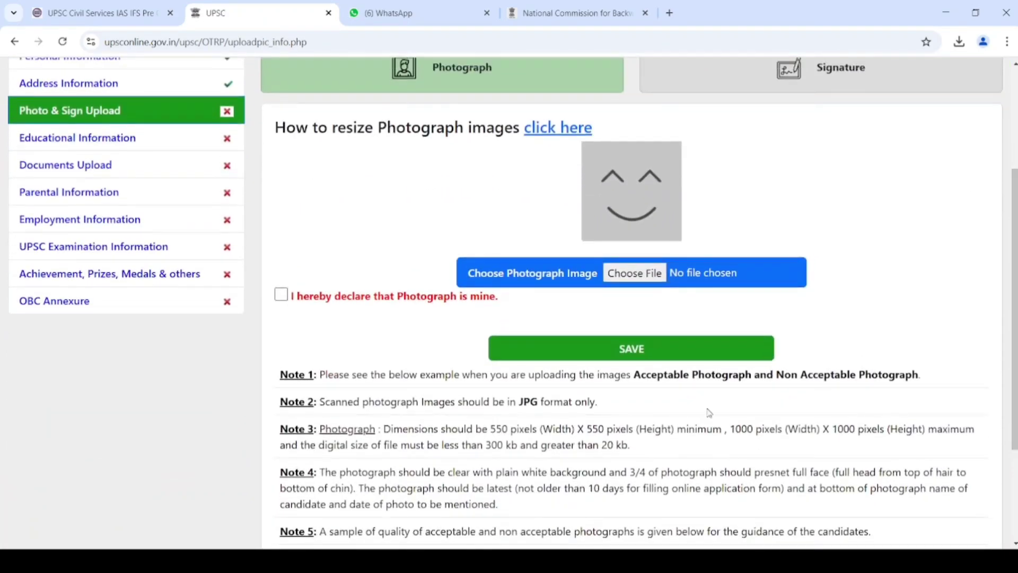
pyautogui.click(618, 273)
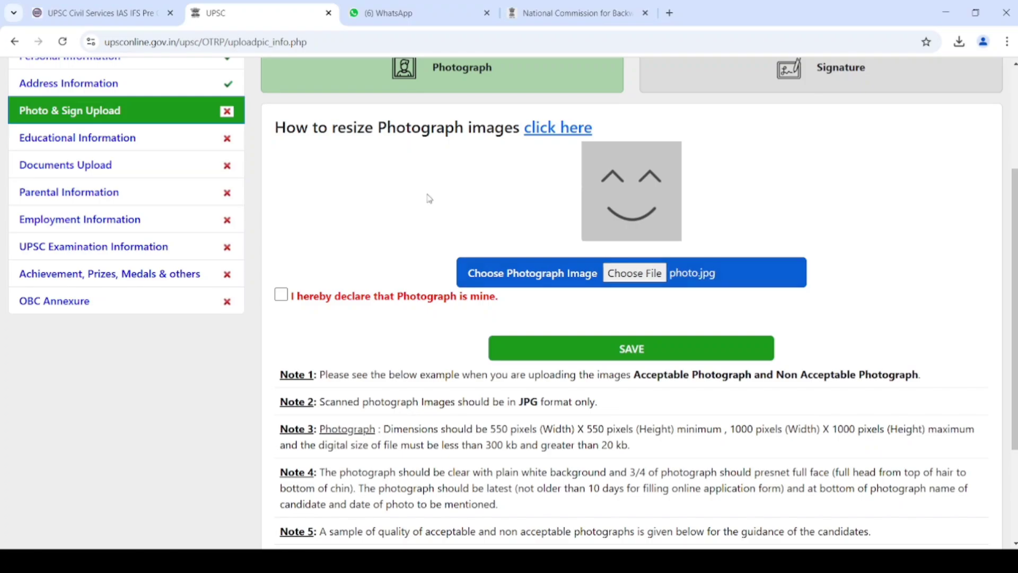
pyautogui.click(280, 295)
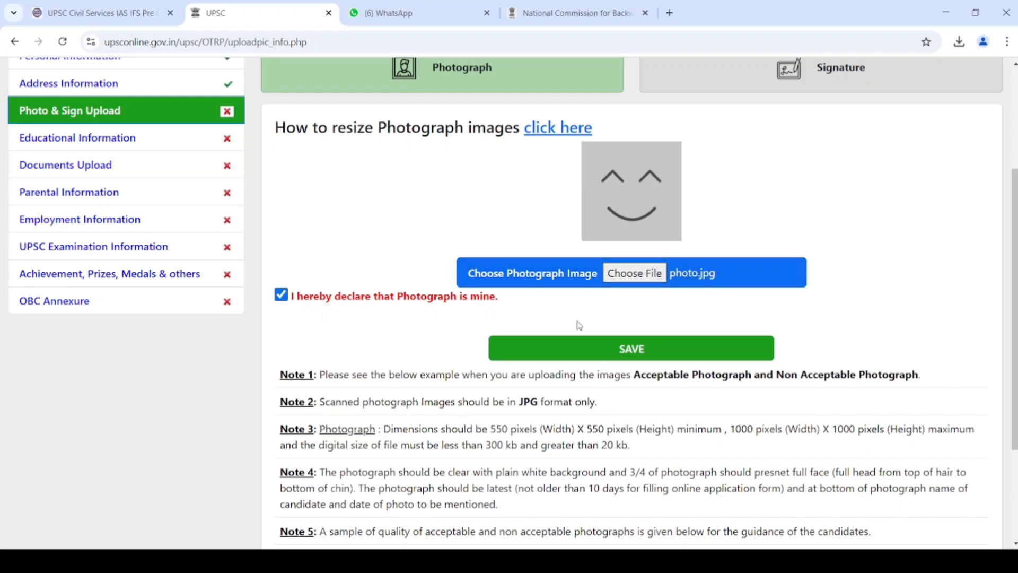
pyautogui.click(596, 348)
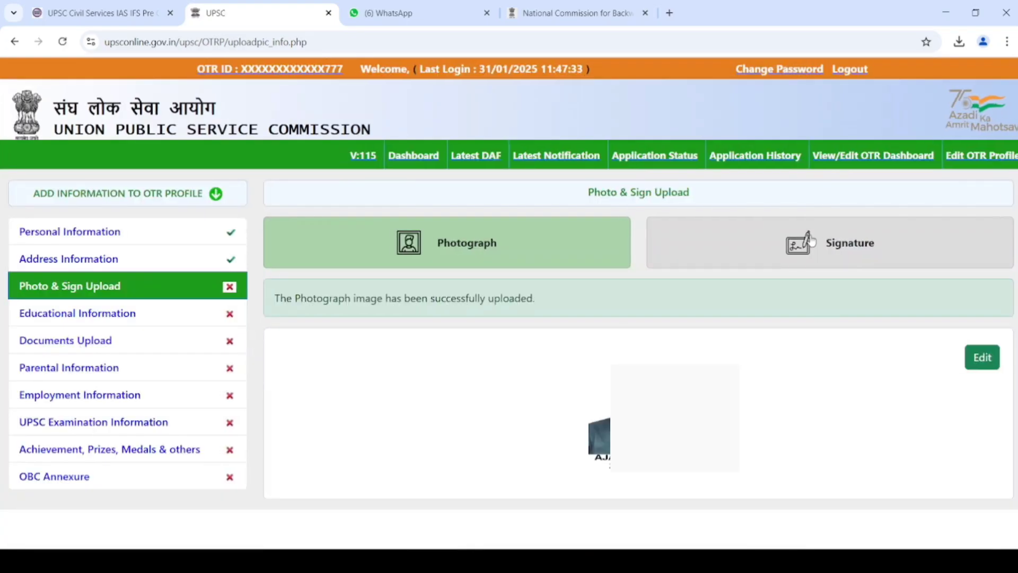
# - Upload the signature JPG with its own-signature declaration, save it, then go to Educational Information
pyautogui.click(805, 251)
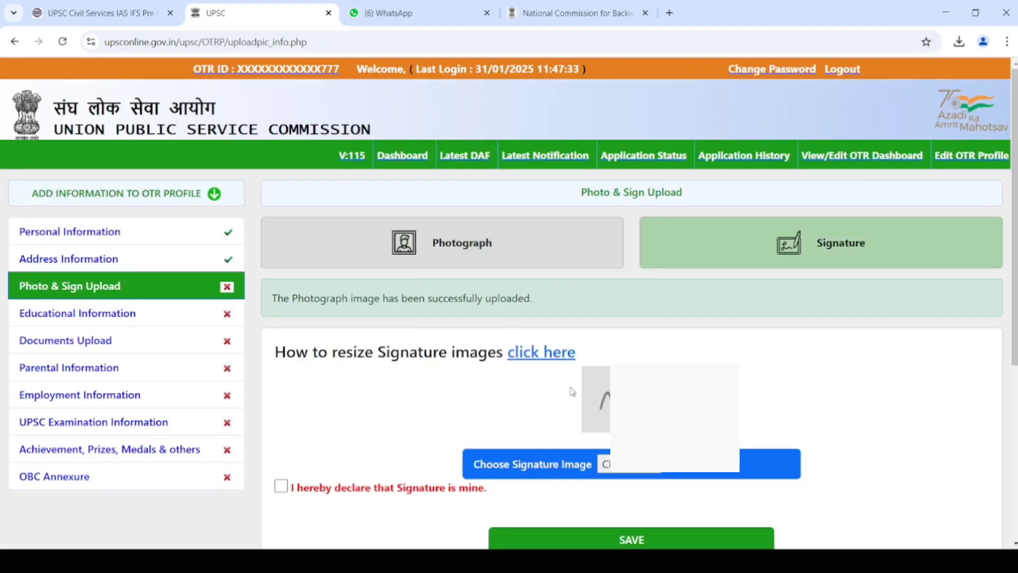
pyautogui.scroll(-2, 1014, 350)
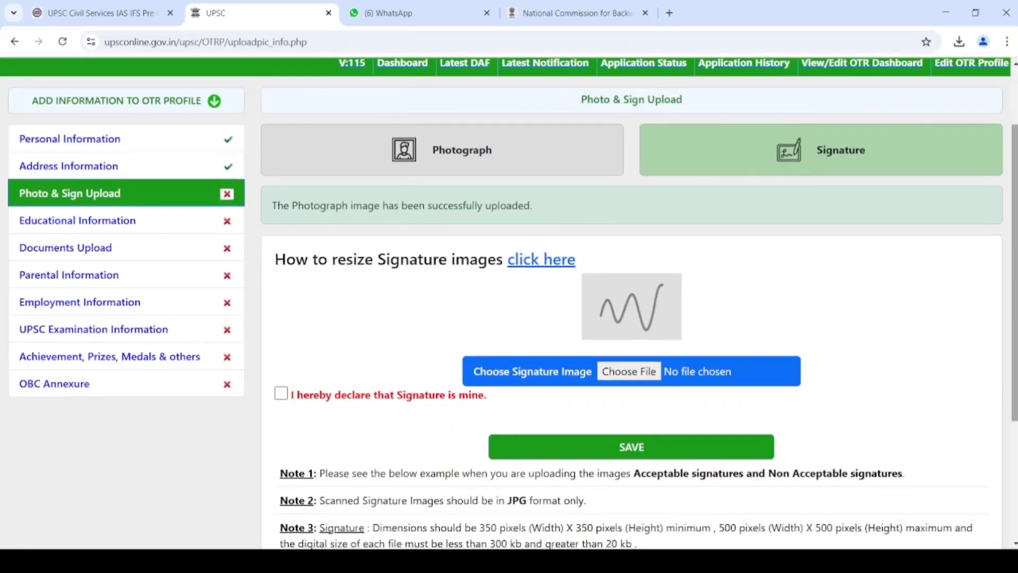
pyautogui.click(620, 372)
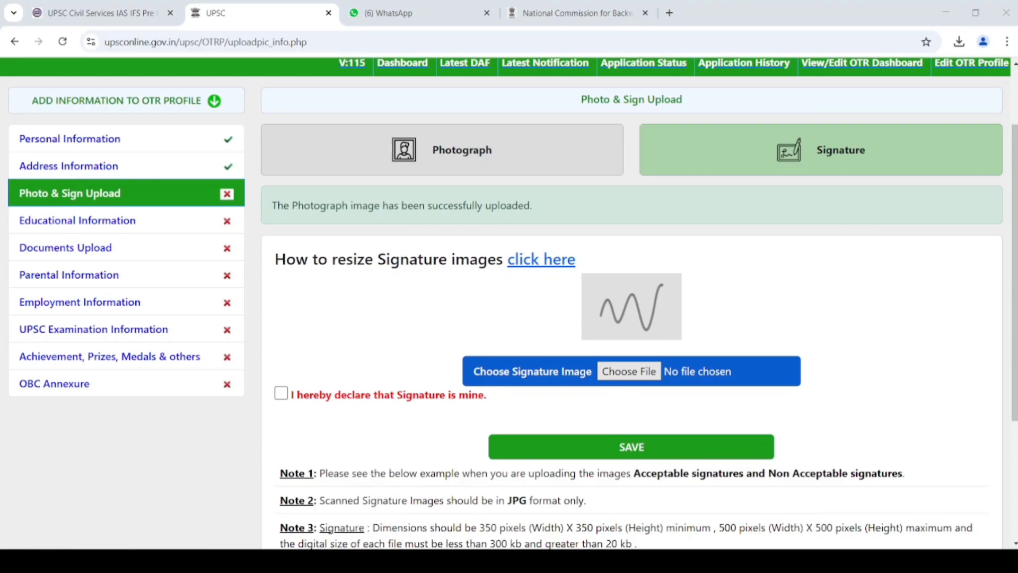
pyautogui.click(281, 393)
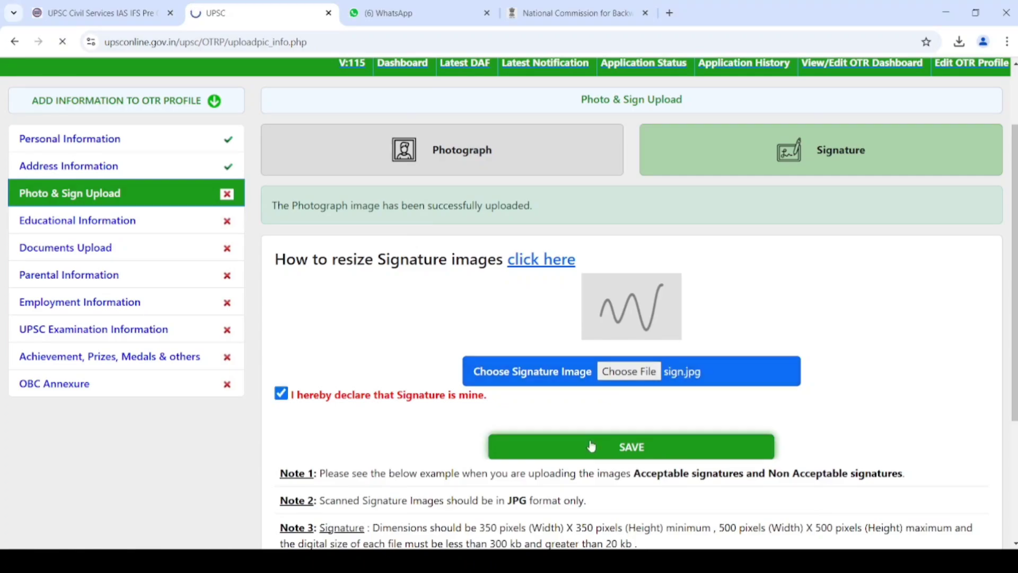
pyautogui.click(590, 445)
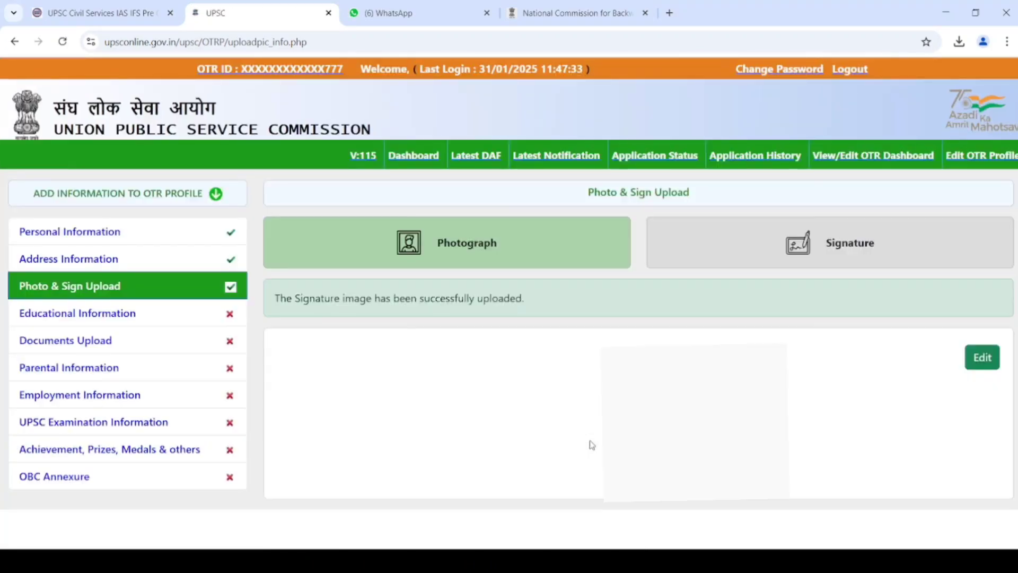
pyautogui.click(836, 245)
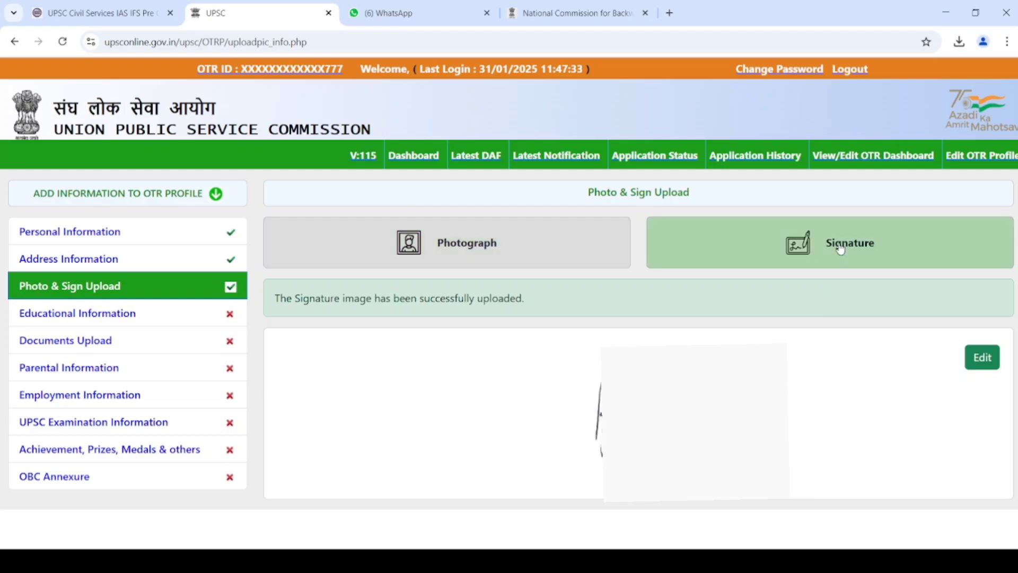
pyautogui.click(116, 317)
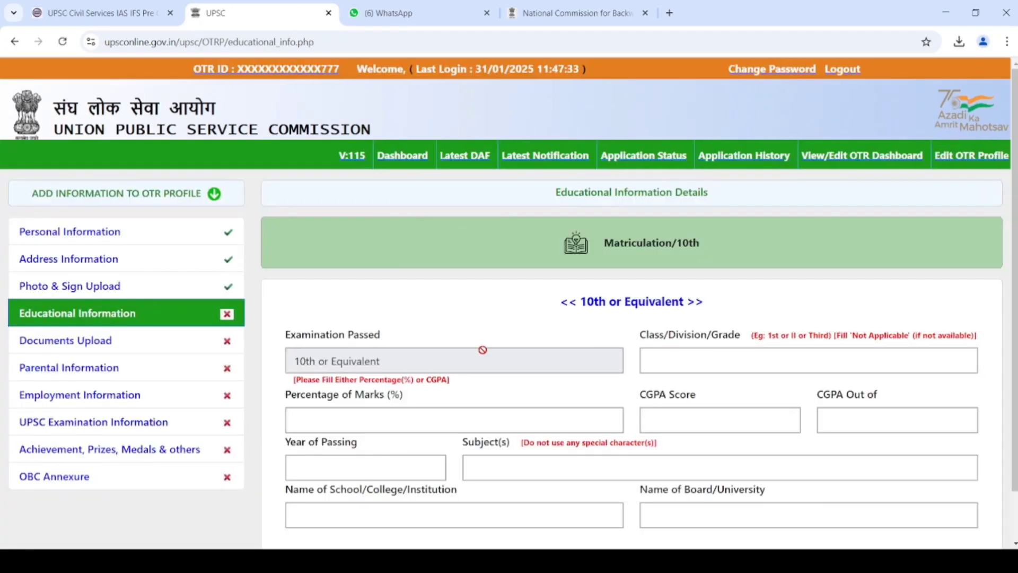
# - Enter 10th grade IST and 79.83 percent marks, leaving the CGPA fields blank
pyautogui.click(843, 360)
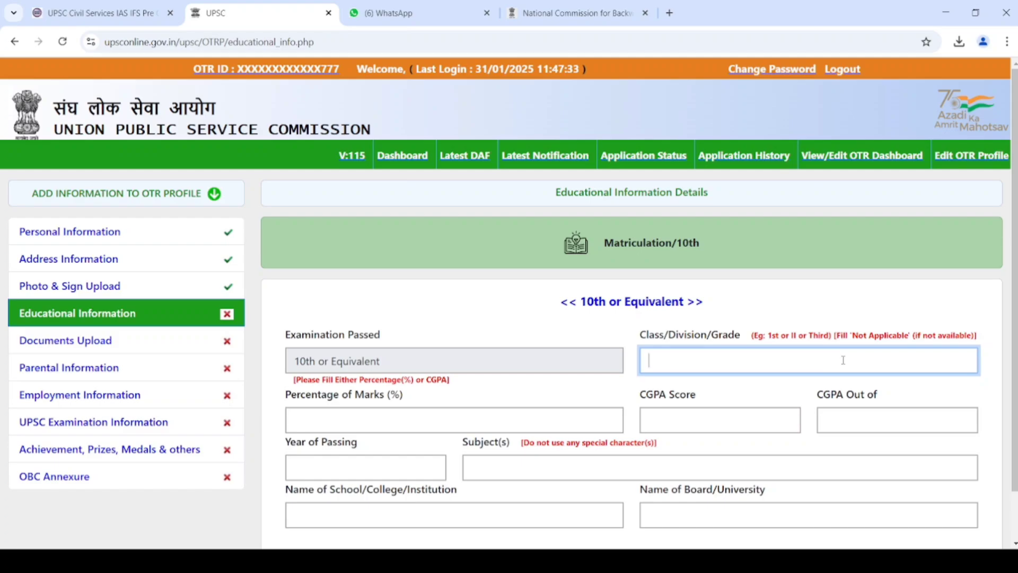
pyautogui.write('IST')
pyautogui.press('Tab')
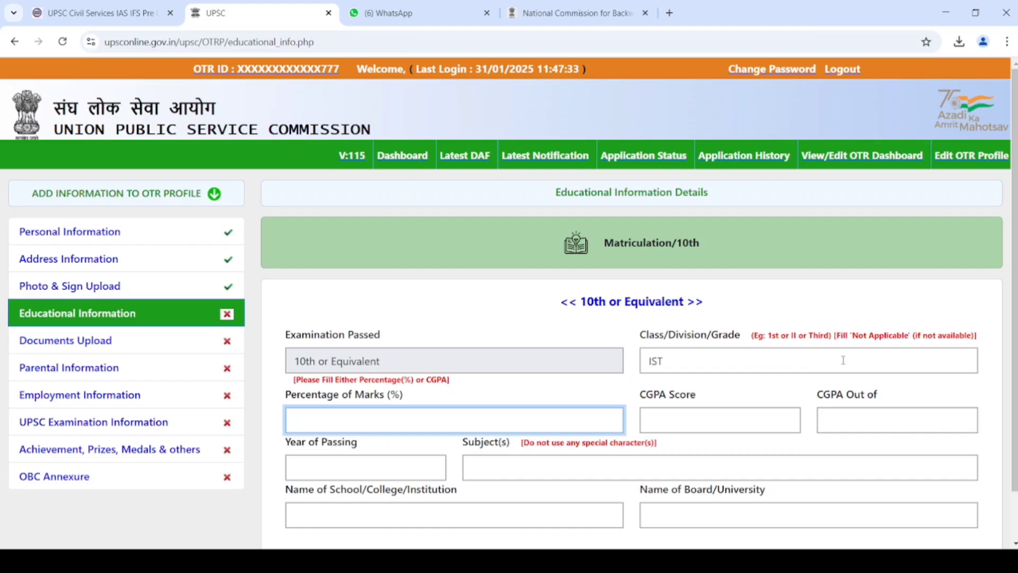
pyautogui.write('8')
pyautogui.press('BackSpace')
pyautogui.write('79.83')
pyautogui.press('Tab')
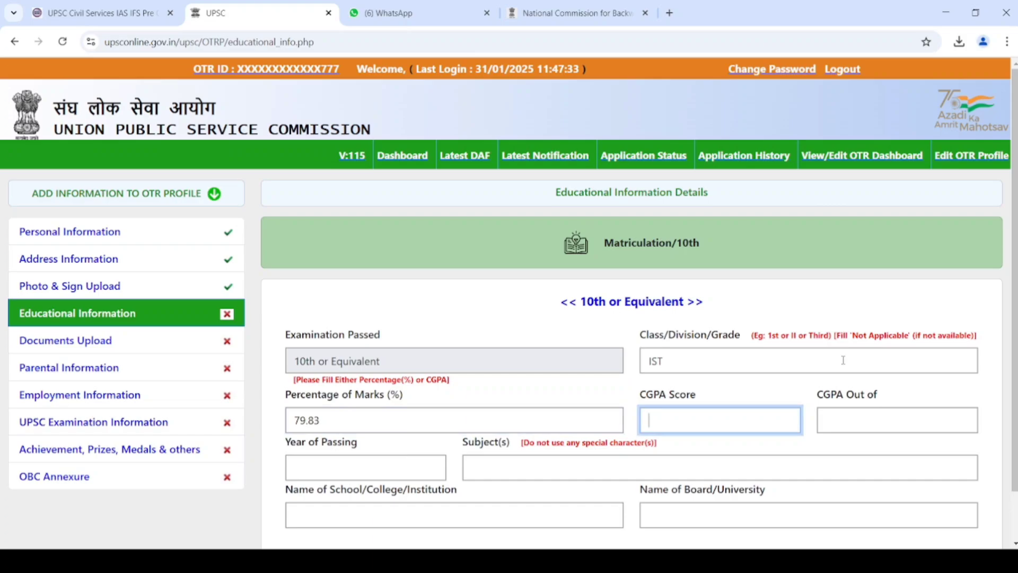
pyautogui.press('Tab')
# - Add passing year 2016, the six subjects, school name and U P BOARD, then save
pyautogui.press('Tab')
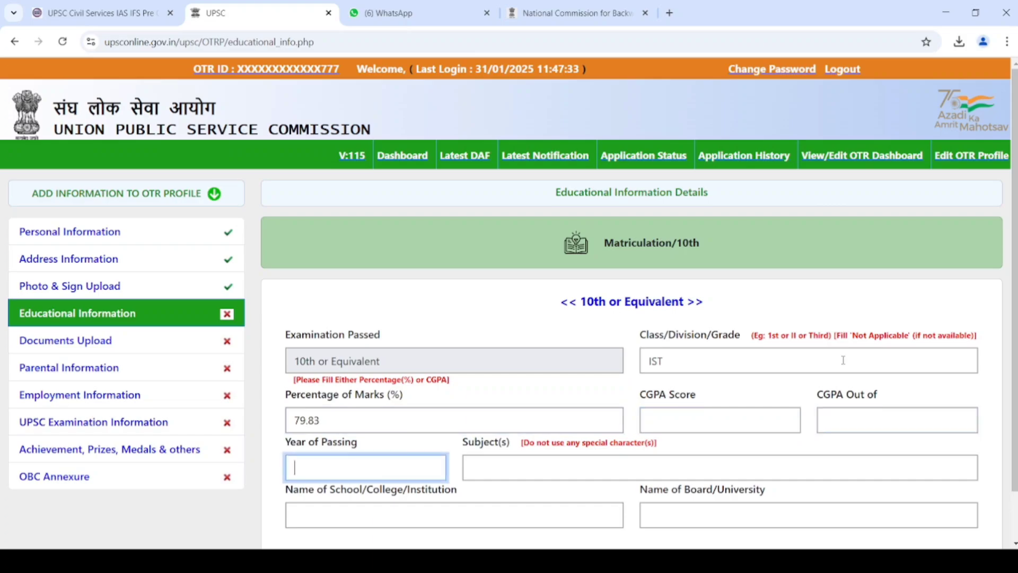
pyautogui.write('2016')
pyautogui.press('Tab')
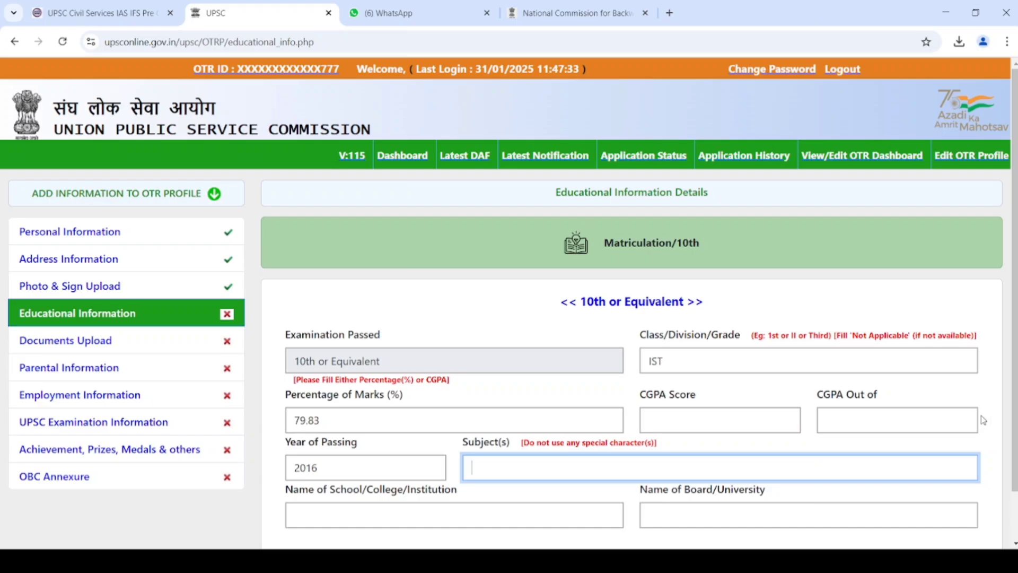
pyautogui.write('HINDI ENGLISH MATH')
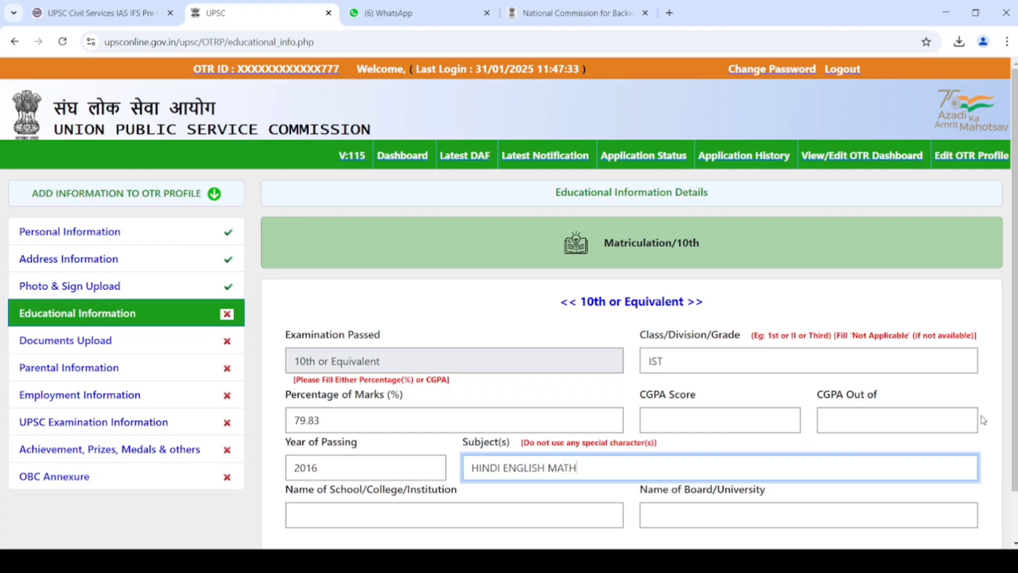
pyautogui.write('EMATICS SCIENCE')
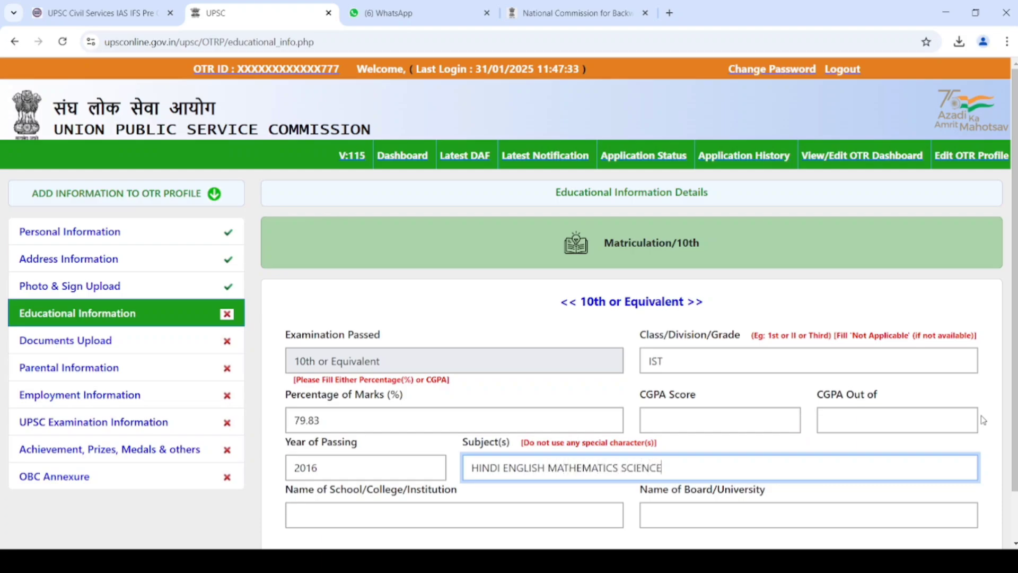
pyautogui.write(' SOCIAL SCIENCE DRAWING')
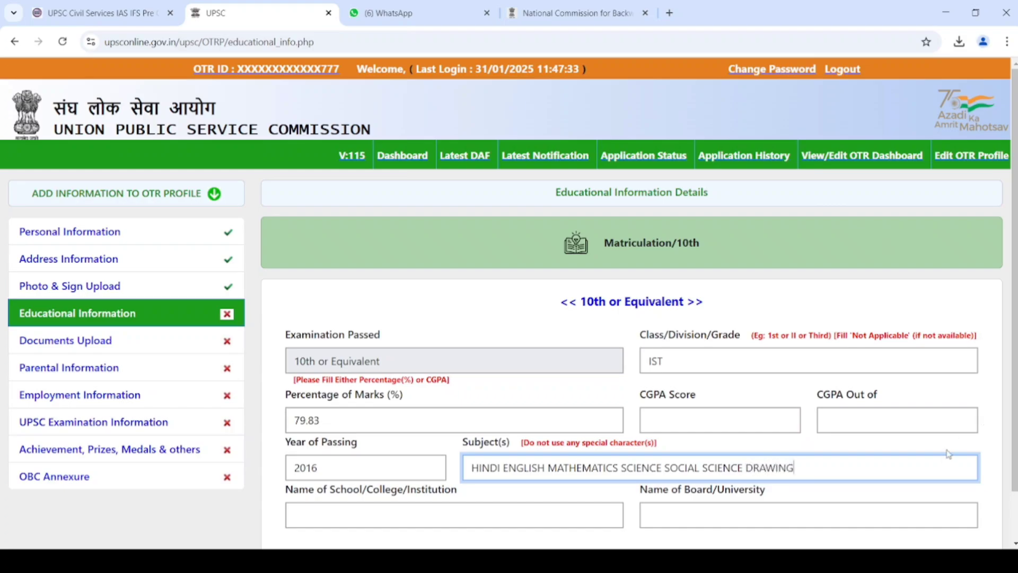
pyautogui.press('Tab')
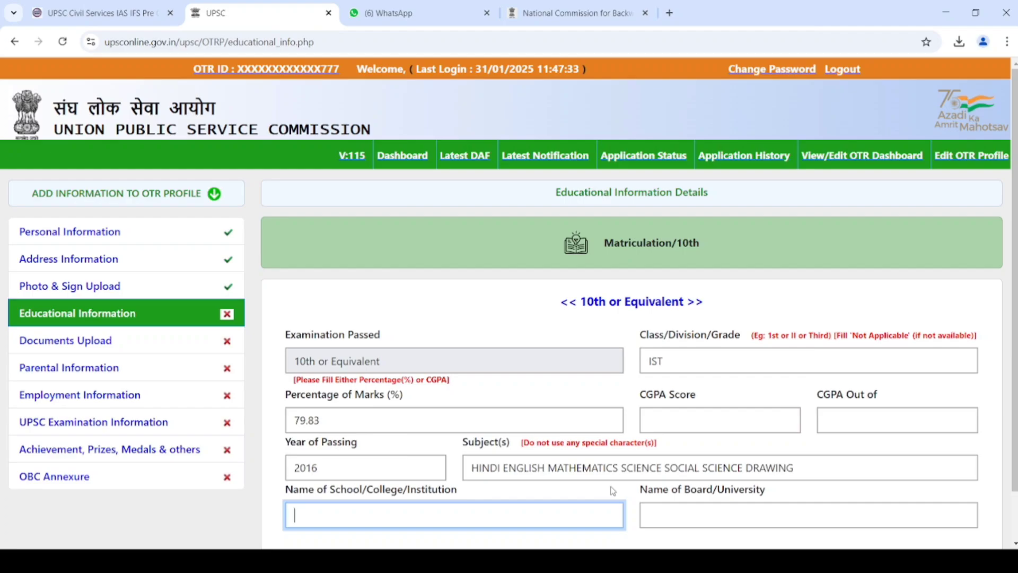
pyautogui.write('A S KRISHNA HSS ')
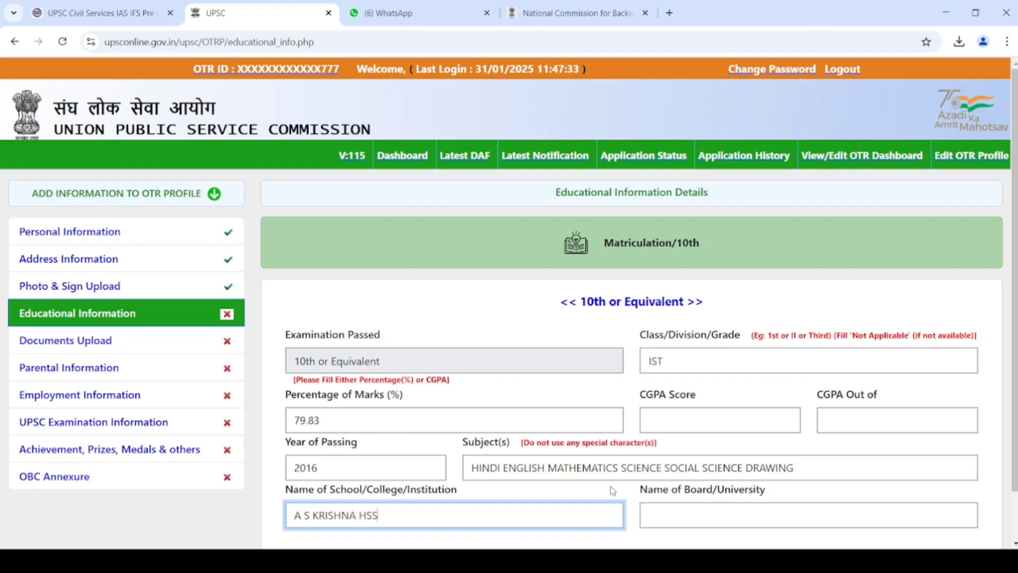
pyautogui.write('SAMAUDDINPUR')
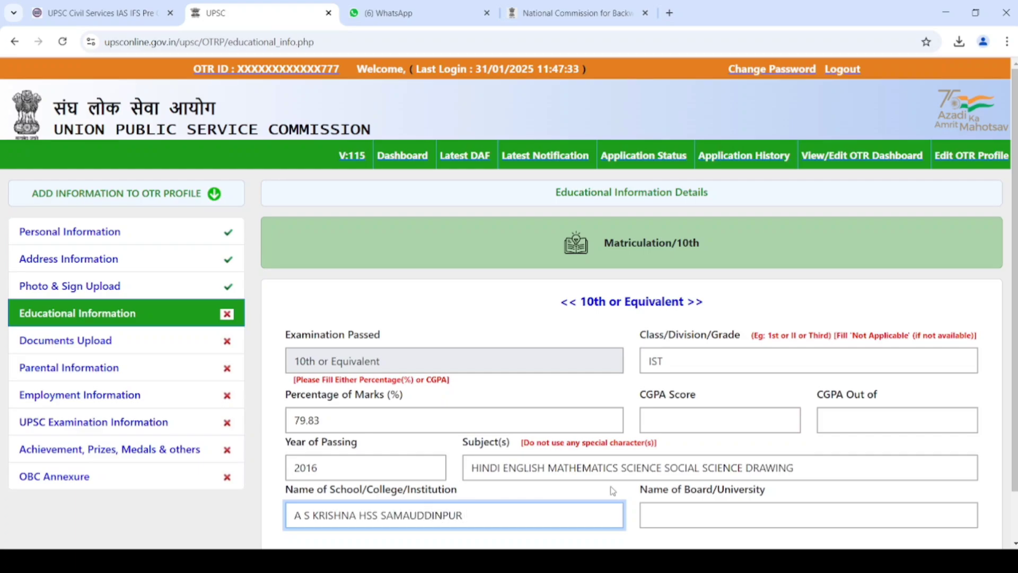
pyautogui.write(' KARMI MAU')
pyautogui.press('Tab')
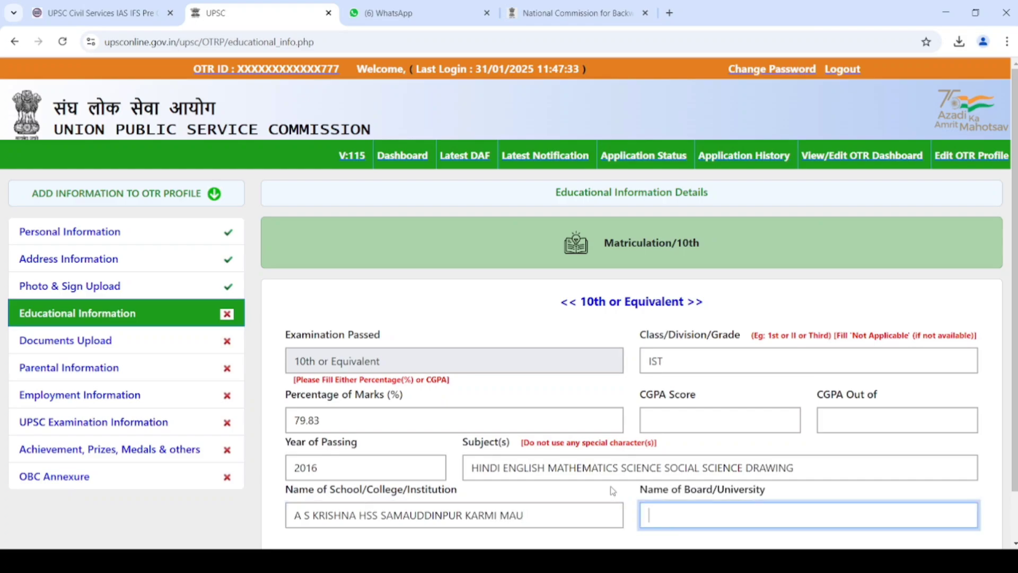
pyautogui.write('U P BOARD')
pyautogui.press('Tab')
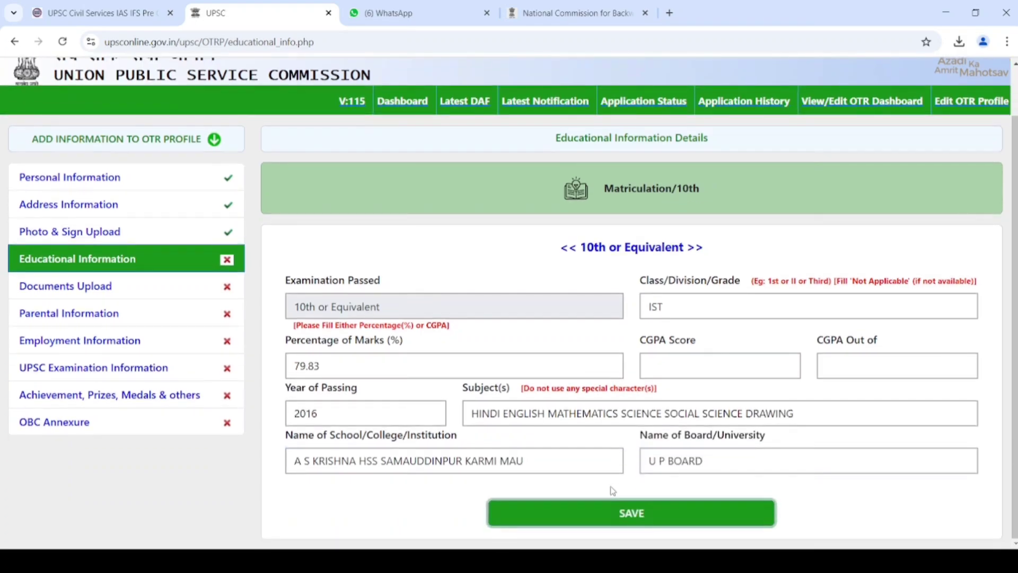
pyautogui.click(622, 521)
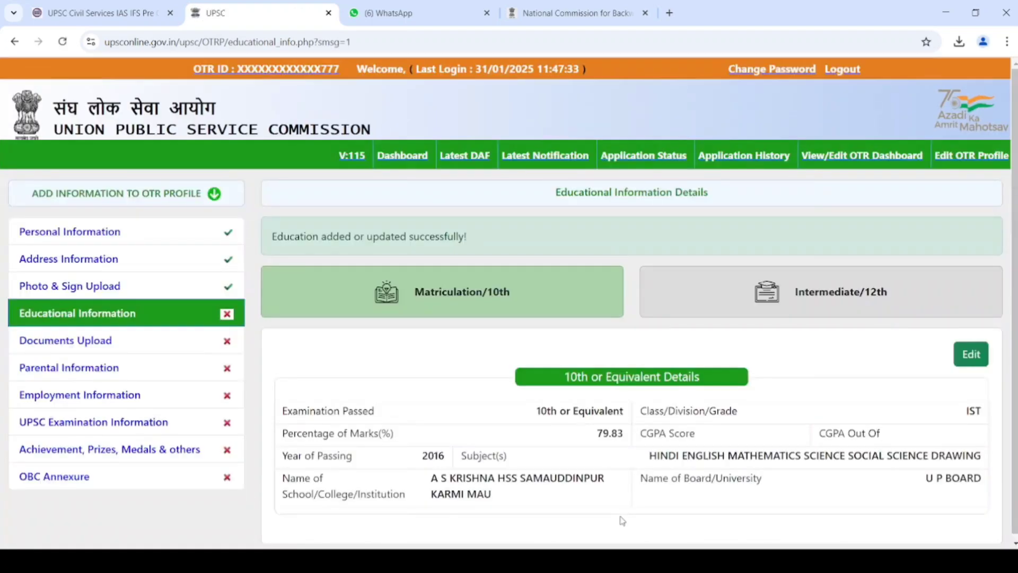
# - Mark 12th status as Completed with grade IST and 60.80 percent marks
pyautogui.click(830, 293)
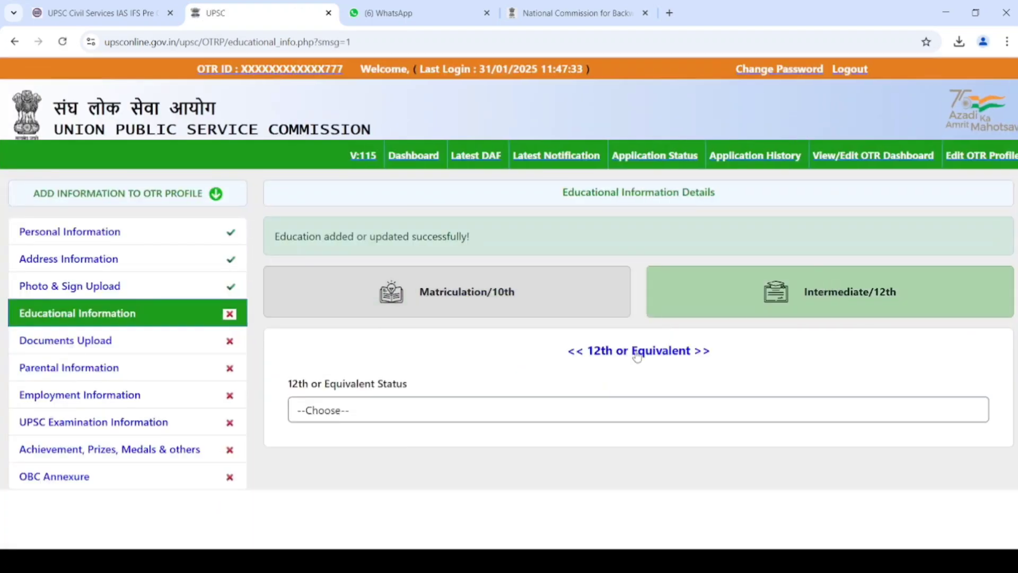
pyautogui.click(541, 407)
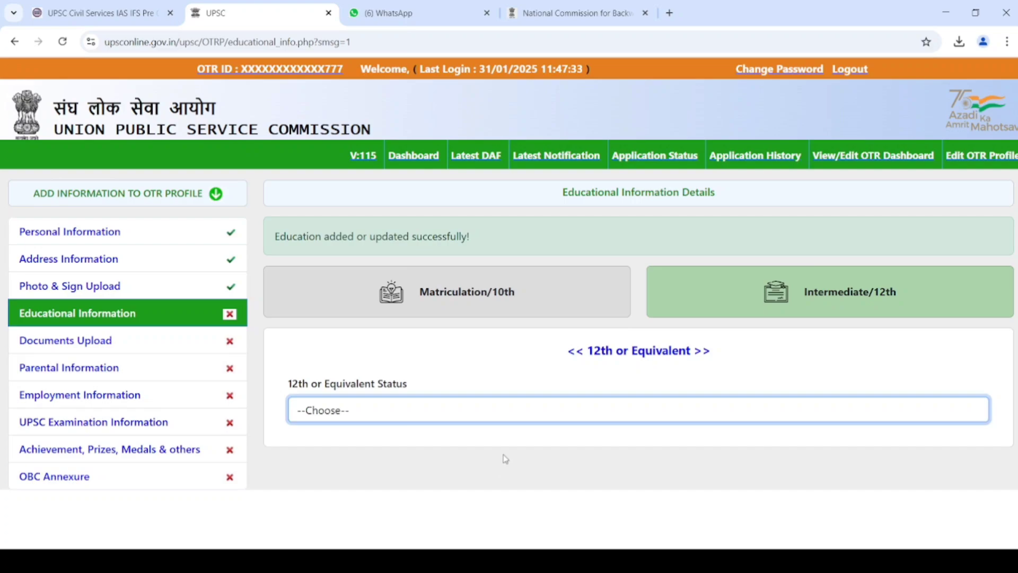
pyautogui.click(505, 459)
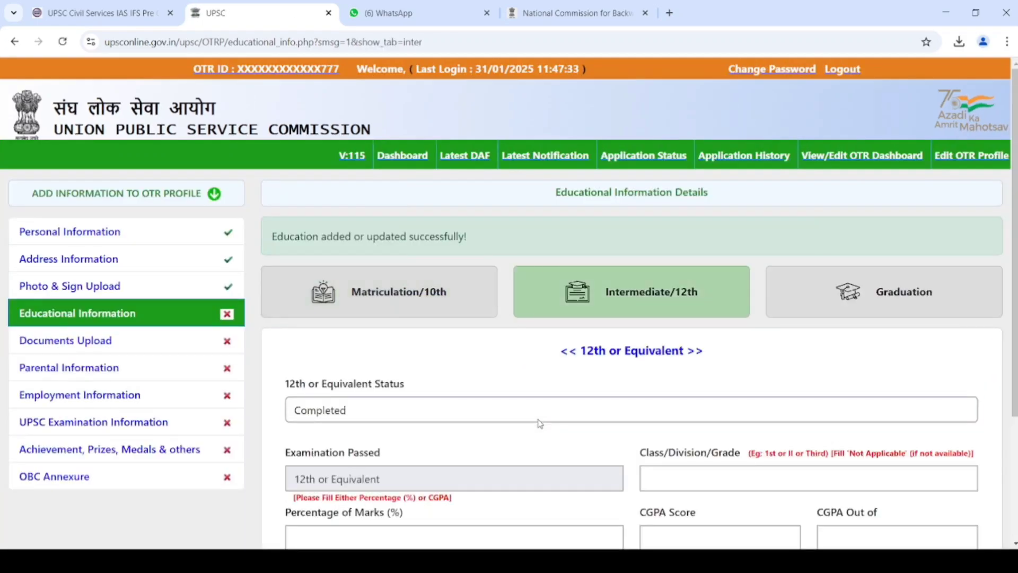
pyautogui.click(539, 422)
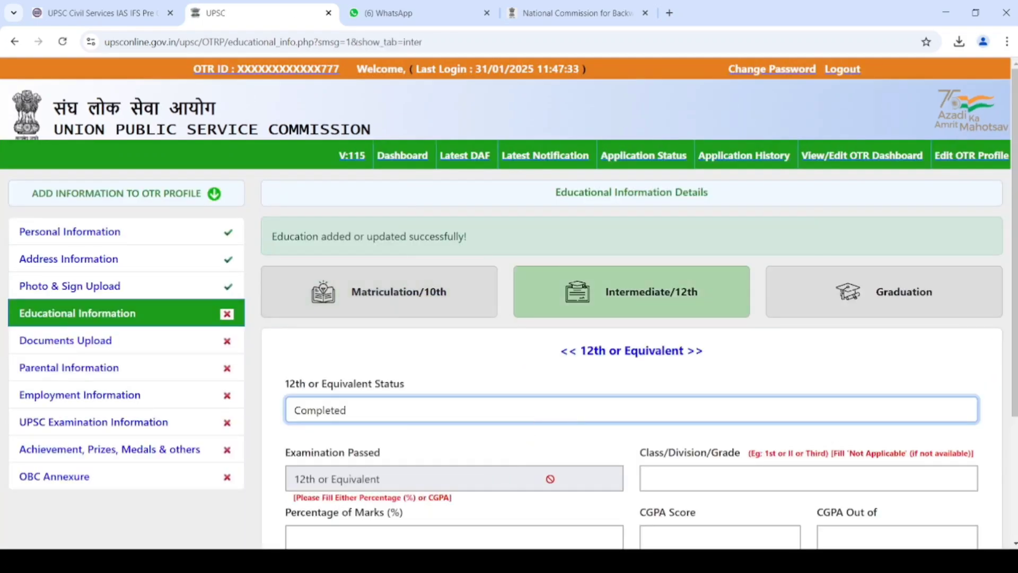
pyautogui.click(703, 484)
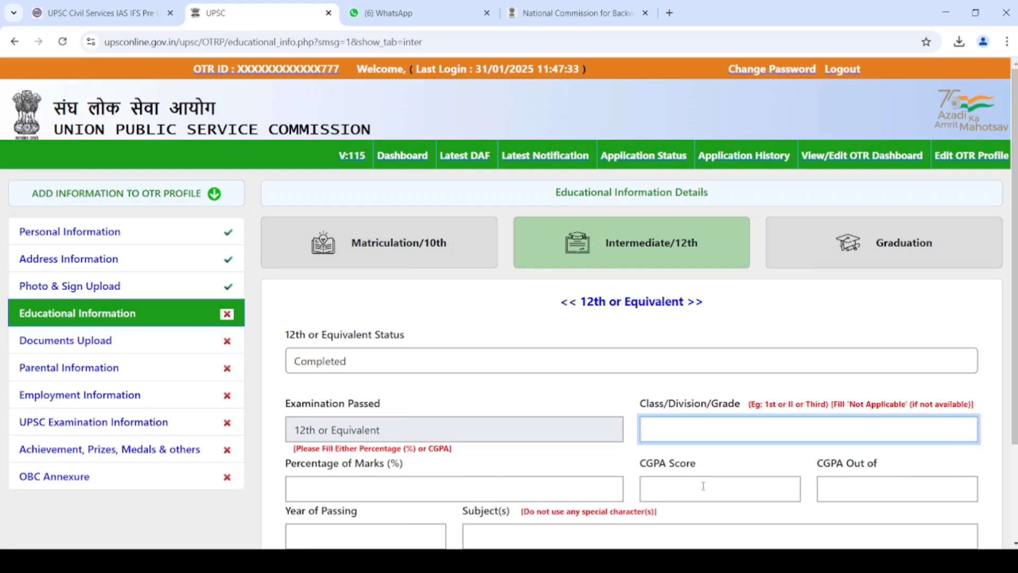
pyautogui.write('IST')
pyautogui.press('Tab')
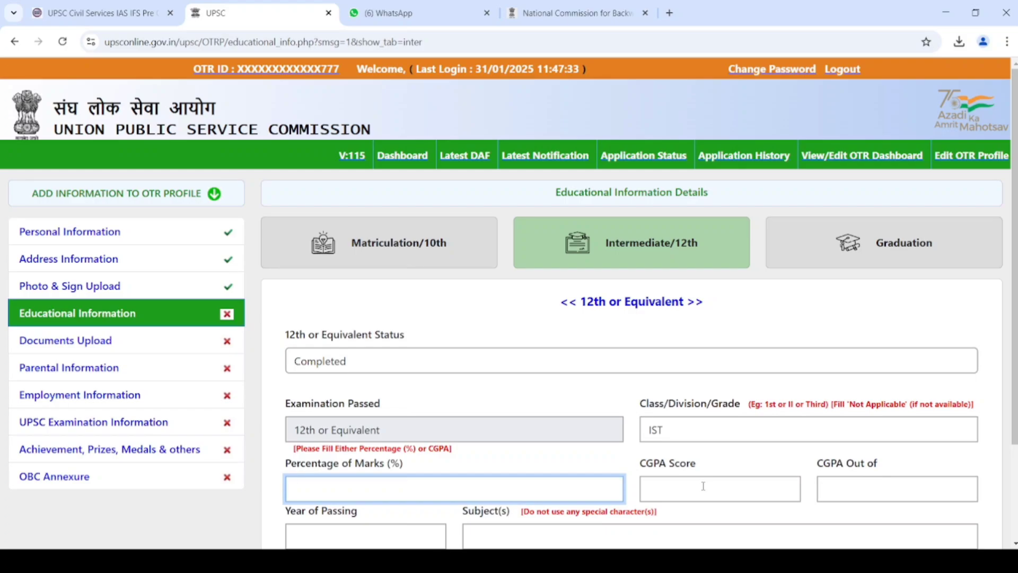
pyautogui.write('60.80')
# - Enter passing year 2018 and subjects GENERAL HINDI, ENGLISH, MATHEMATICS, PHYSICS, CHEMISTRY
pyautogui.click(703, 485)
pyautogui.press('Tab')
pyautogui.press('Tab')
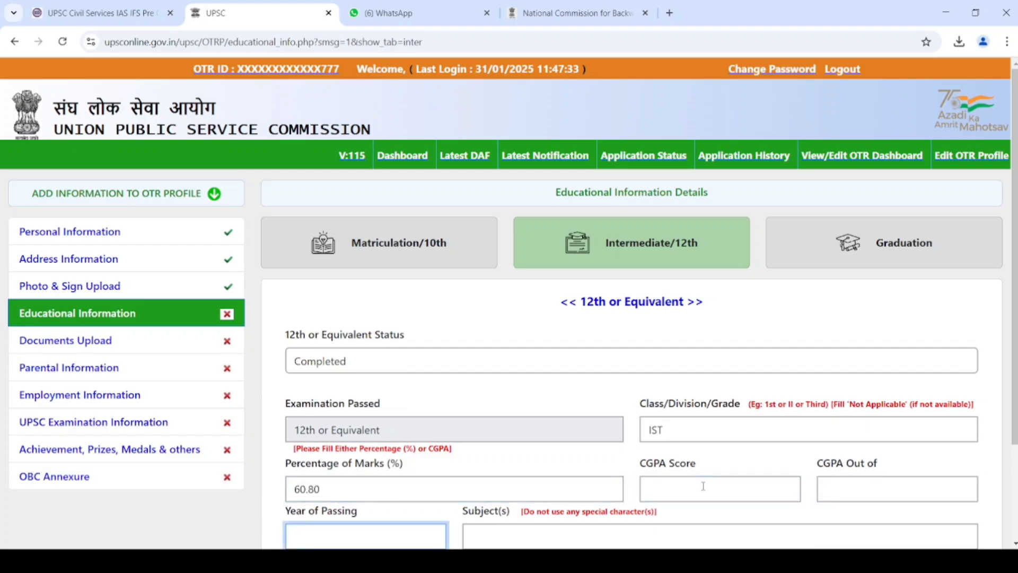
pyautogui.write('2018')
pyautogui.press('Tab')
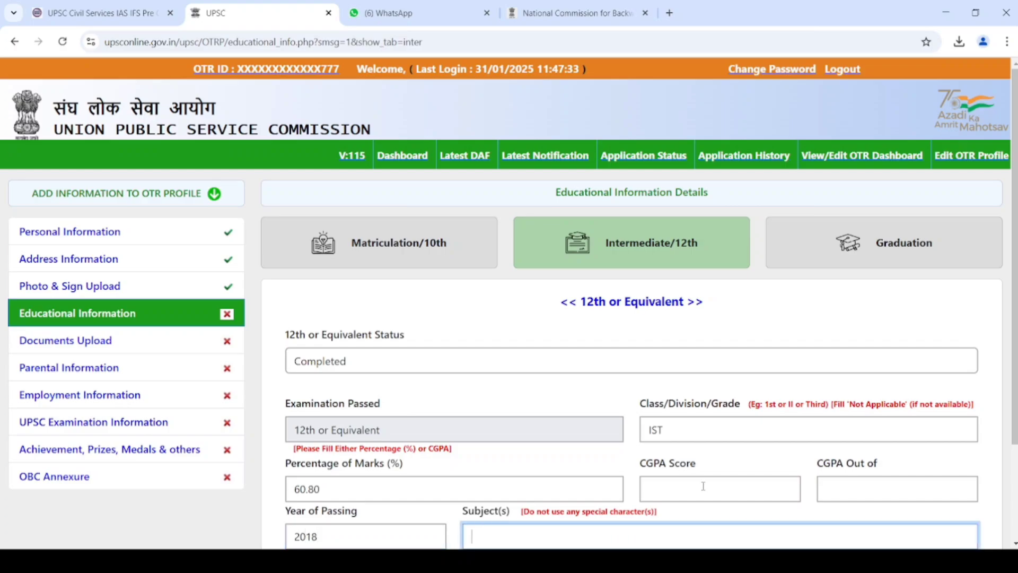
pyautogui.write('GENERAL HINDI EGNO')
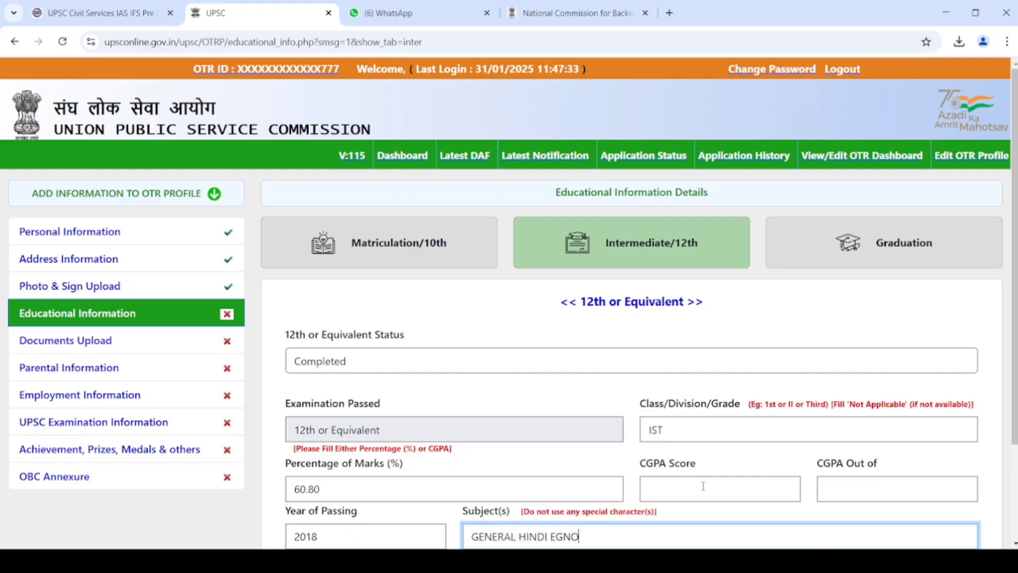
pyautogui.press('BackSpace')
pyautogui.press('BackSpace')
pyautogui.press('BackSpace')
pyautogui.write('NGLISH')
pyautogui.write(' PH')
pyautogui.press('BackSpace')
pyautogui.press('BackSpace')
pyautogui.write('MATHEMATICS P')
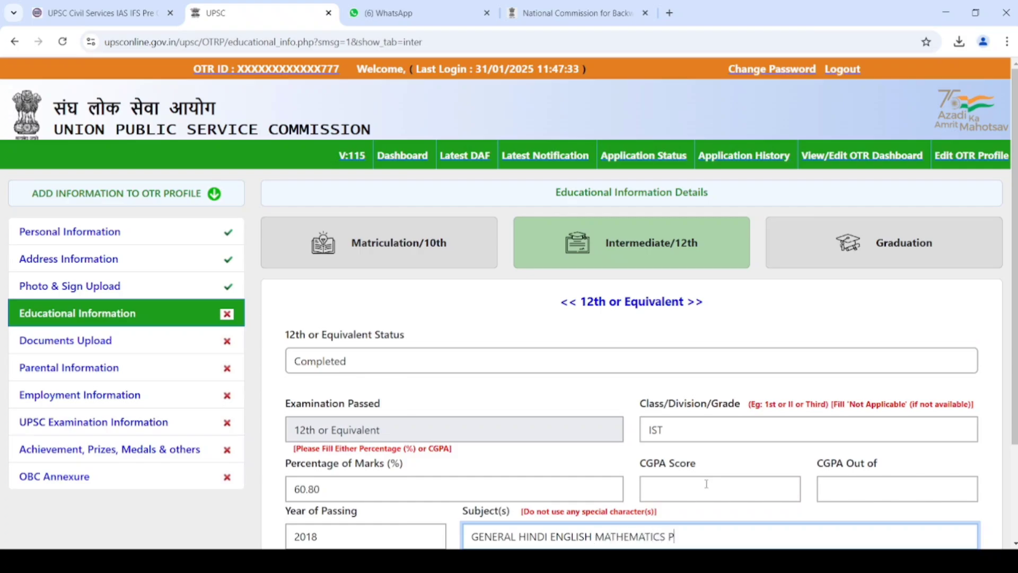
pyautogui.write('HYSICS CHEMISTRY')
# - Fill school S G Y I C SAMAUDDIN PUR MAU and board U P BOARD, then save
pyautogui.press('Tab')
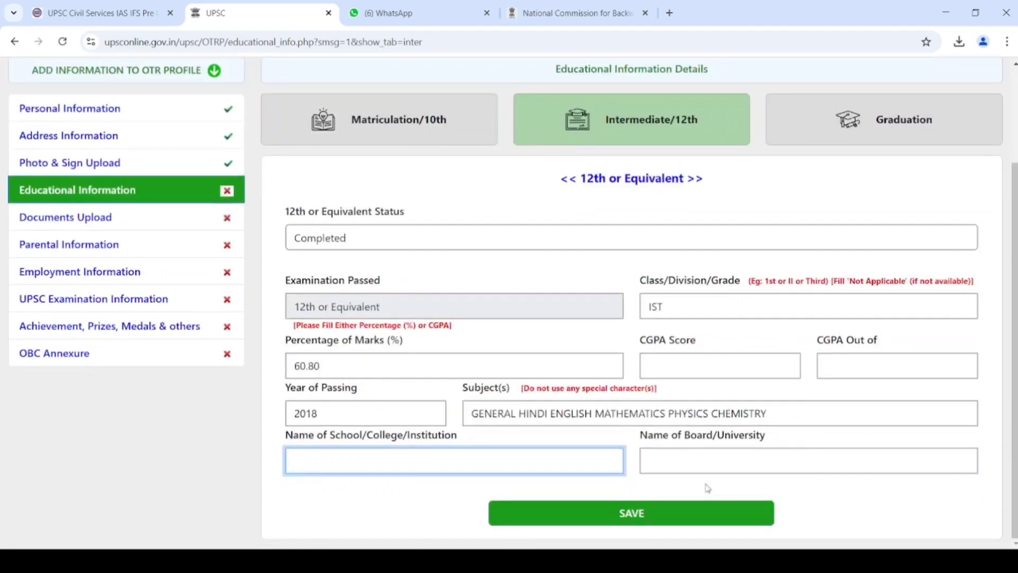
pyautogui.write('S G Y I C SAMAUDDI')
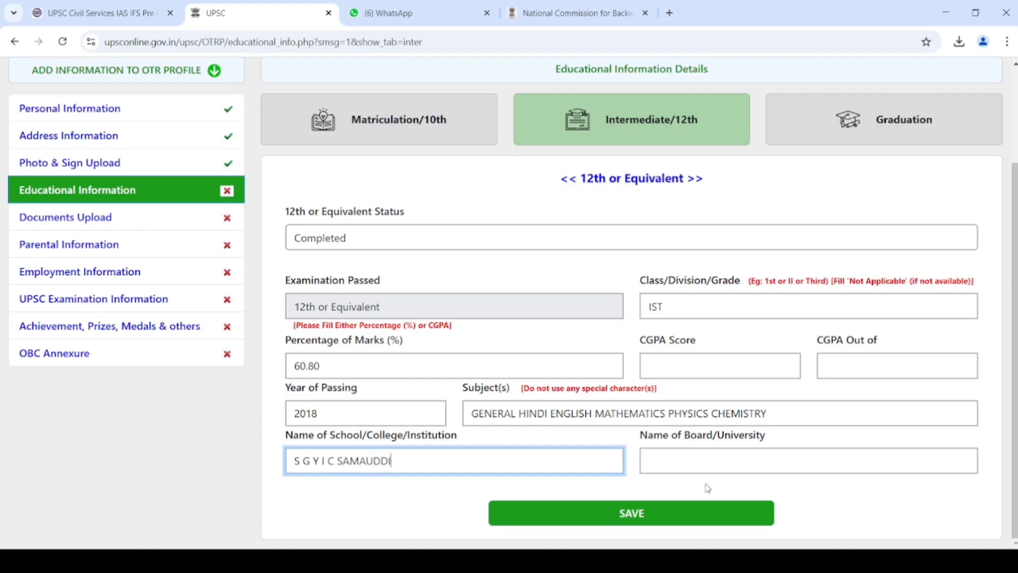
pyautogui.write('N PUR MAU')
pyautogui.press('Tab')
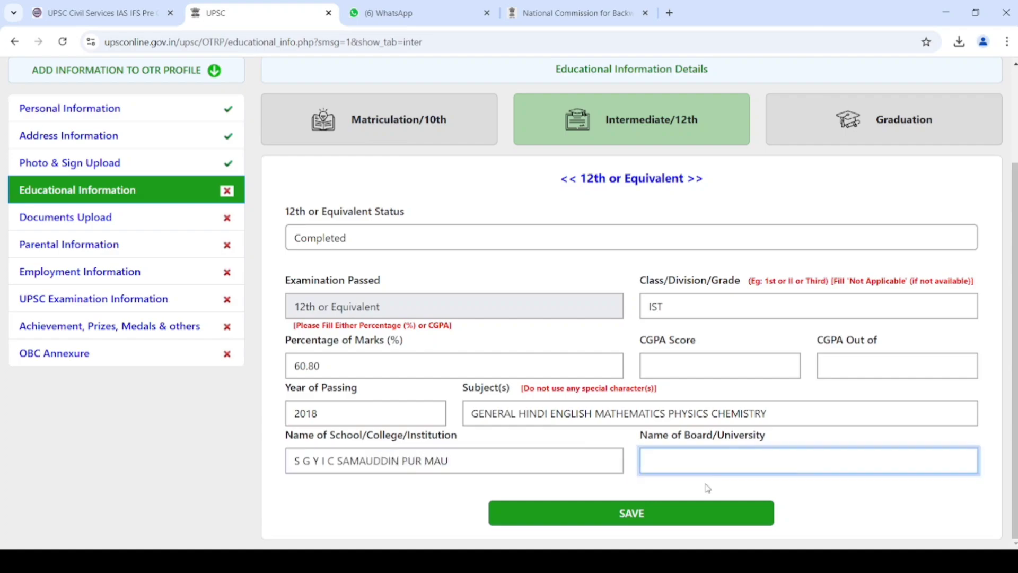
pyautogui.write('U P BOARD')
pyautogui.press('Tab')
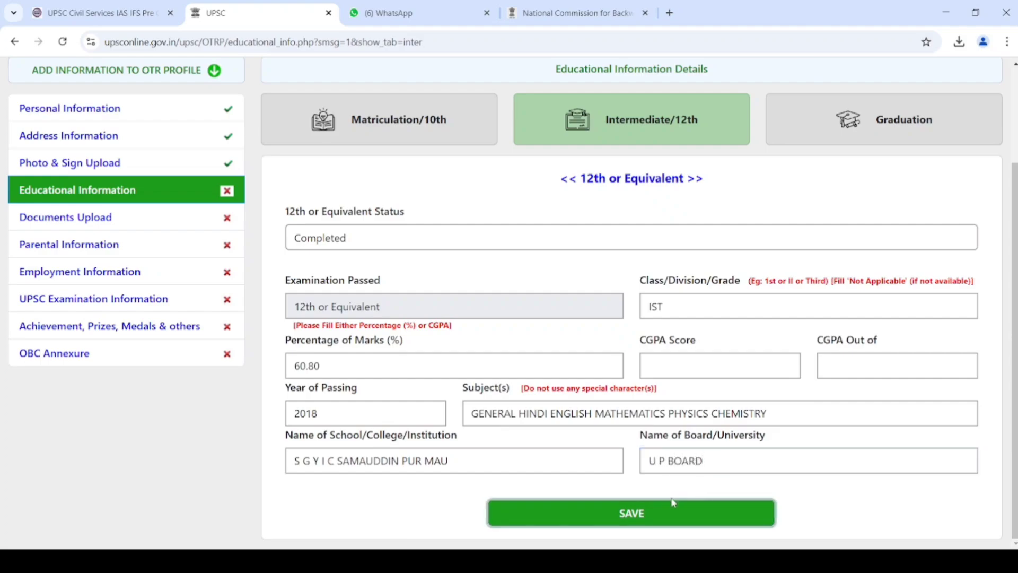
pyautogui.click(657, 514)
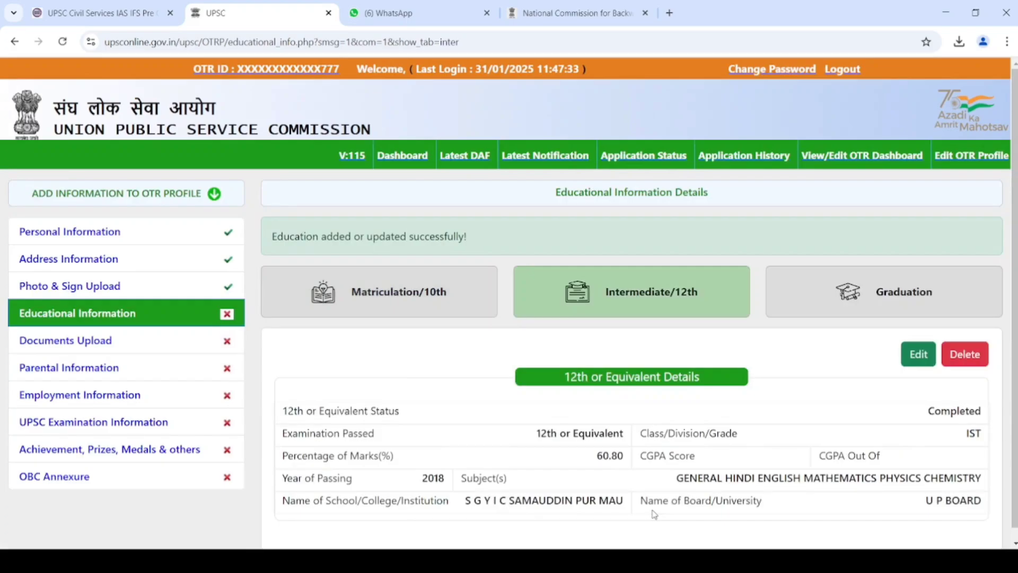
# - Set Graduation status Completed, stream Humanity, degree B.A., and class/division IIND
pyautogui.click(895, 300)
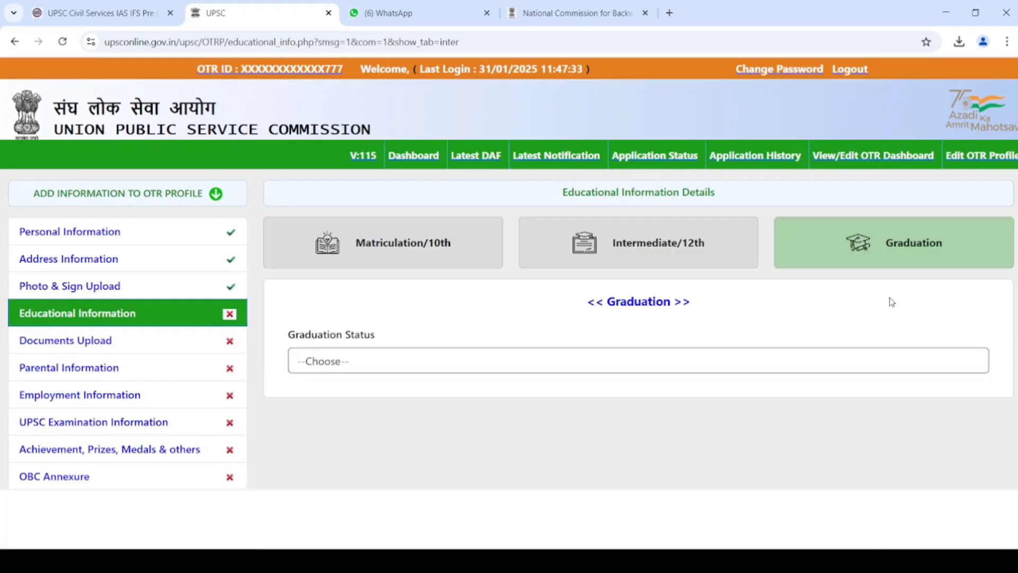
pyautogui.click(670, 366)
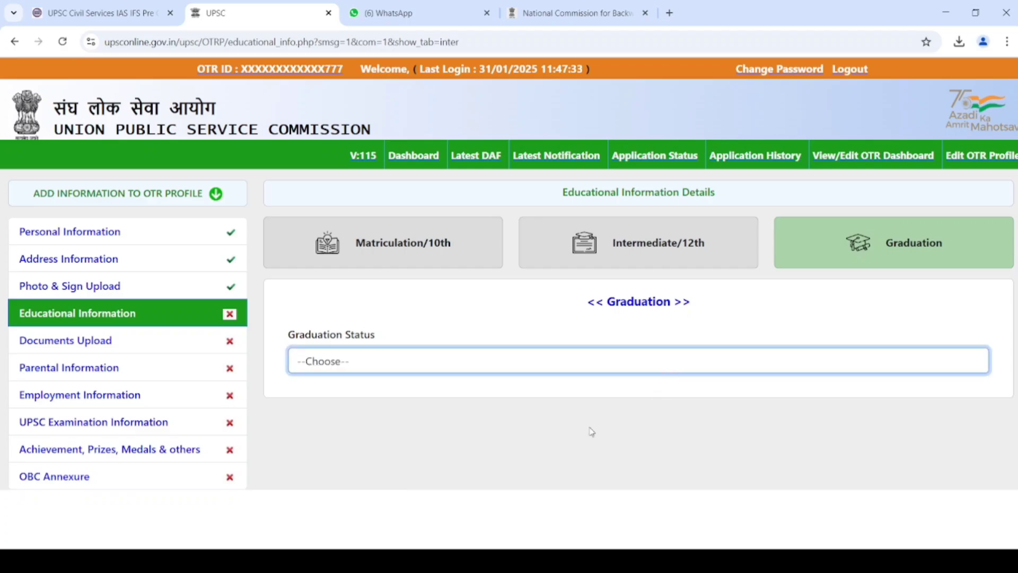
pyautogui.press('Down')
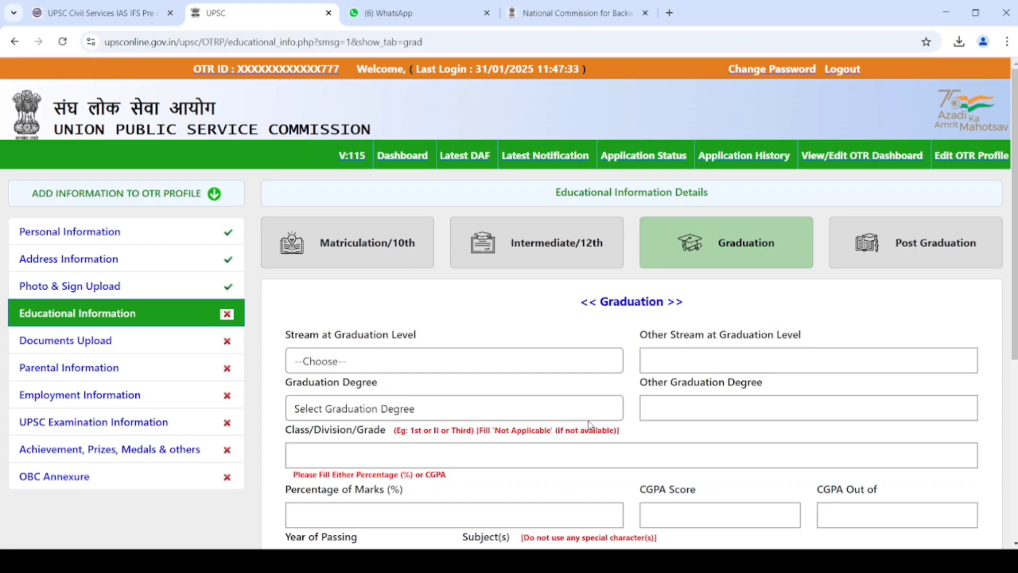
pyautogui.click(588, 363)
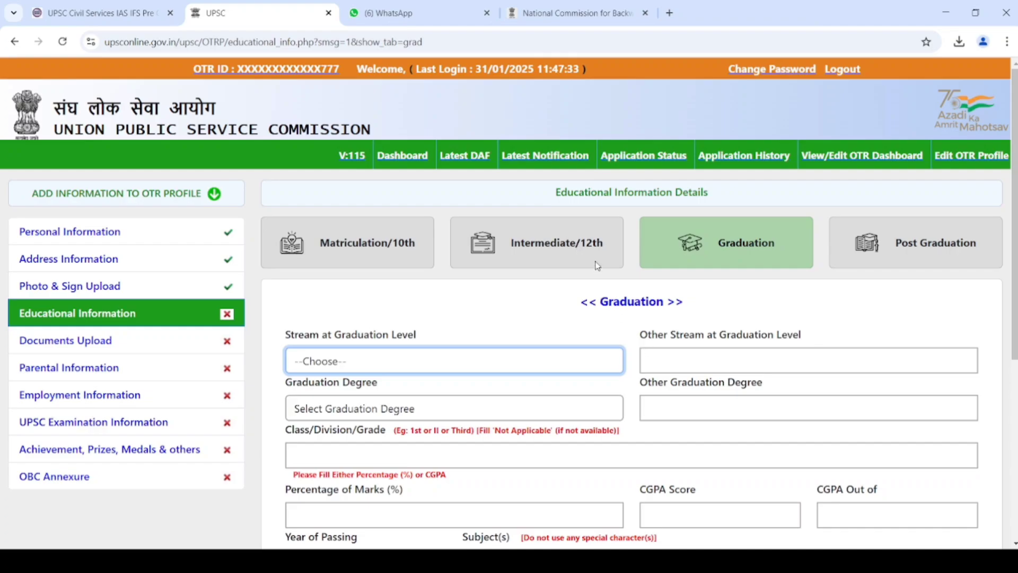
pyautogui.press('h')
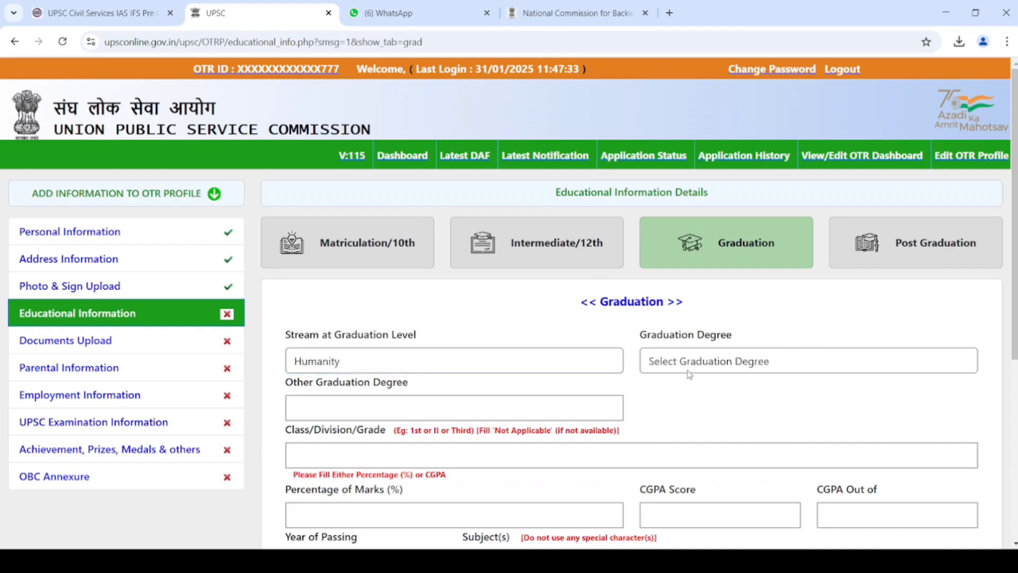
pyautogui.click(691, 371)
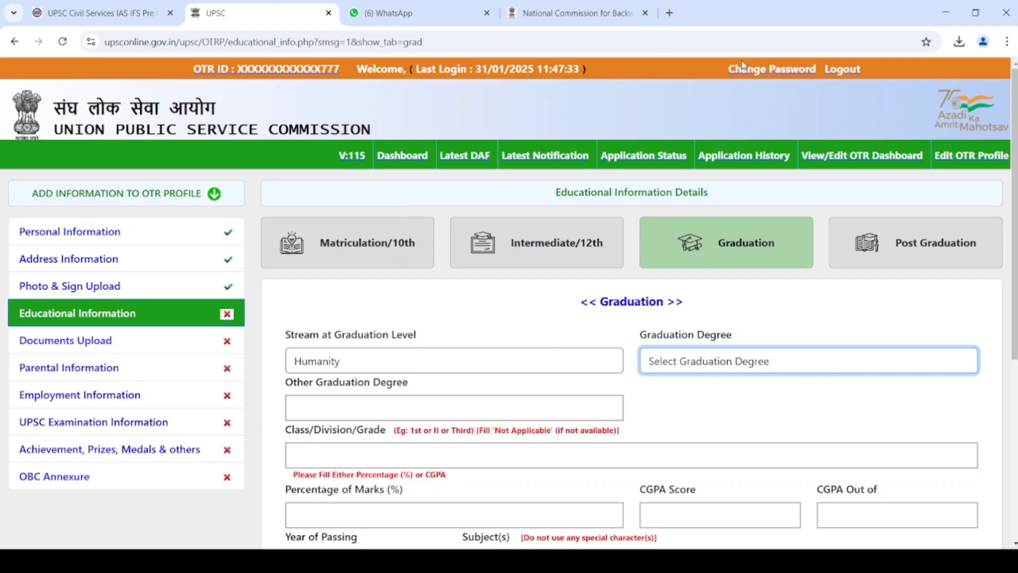
pyautogui.press('b')
pyautogui.click(404, 401)
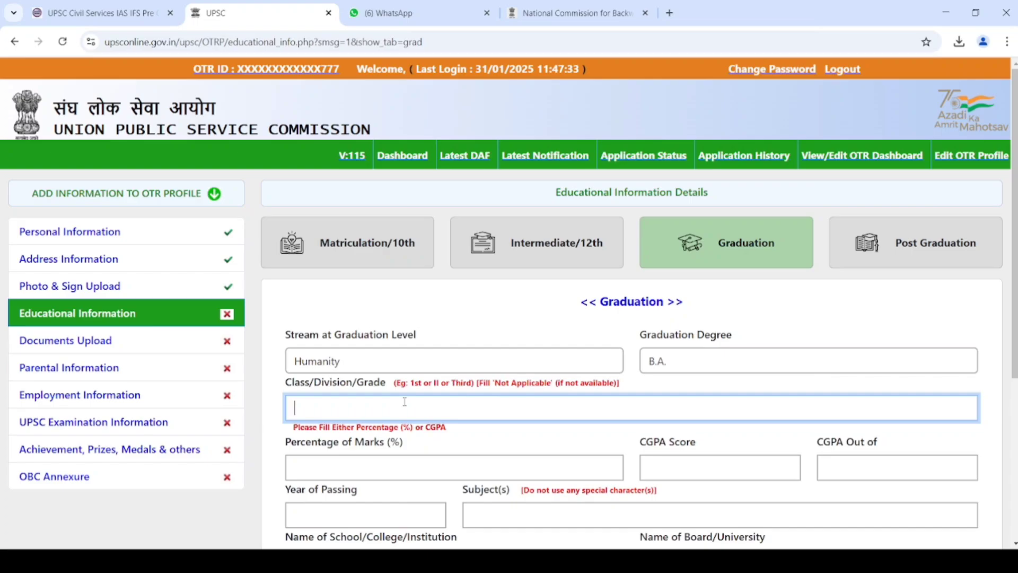
pyautogui.write('IIND')
pyautogui.press('Tab')
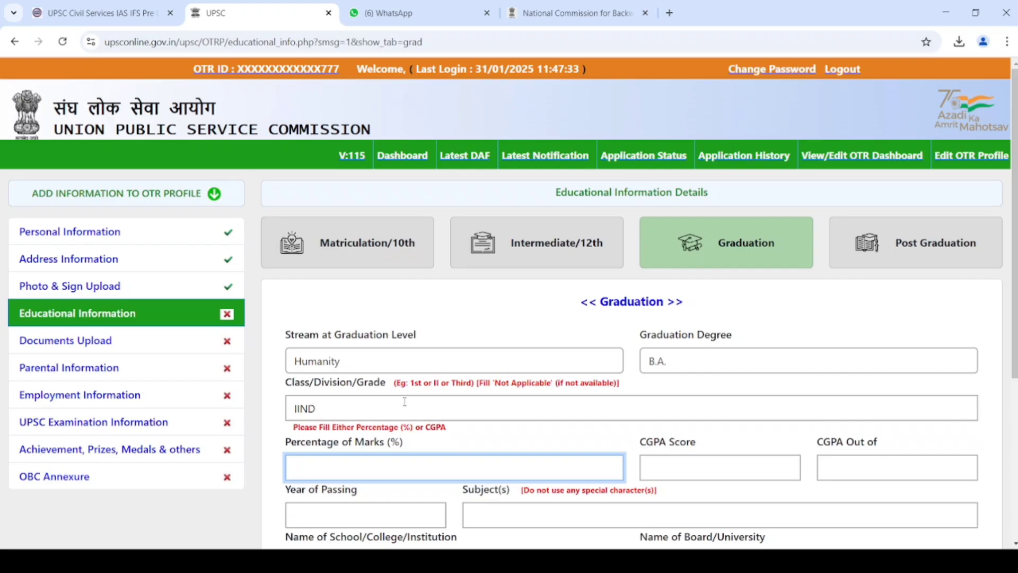
# - Enter graduation marks 51.66%, year of passing 2021 and subjects GEOGRAPHY HINDI
pyautogui.write('51.66')
pyautogui.press('Tab')
pyautogui.press('Tab')
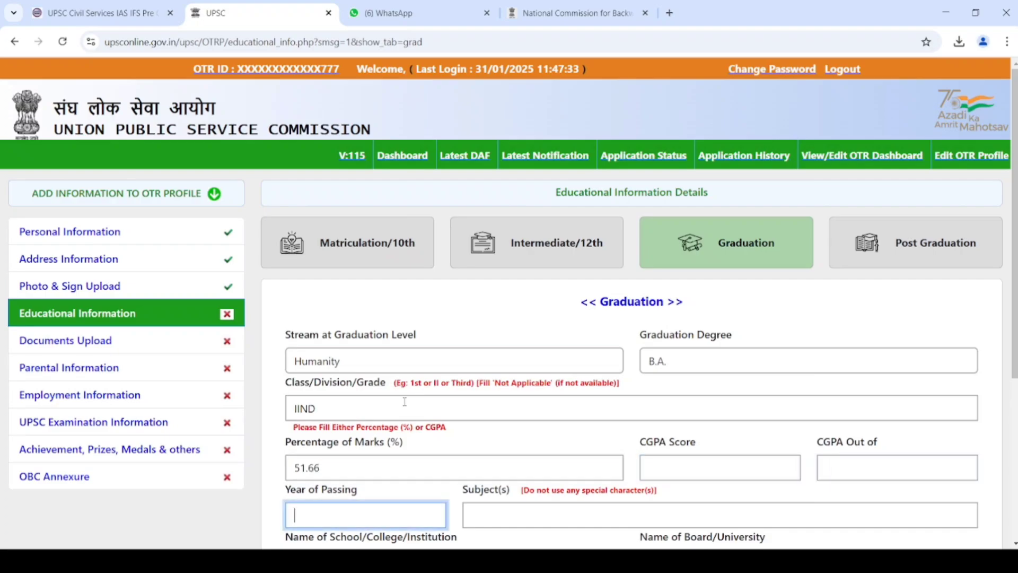
pyautogui.write('2021')
pyautogui.press('Tab')
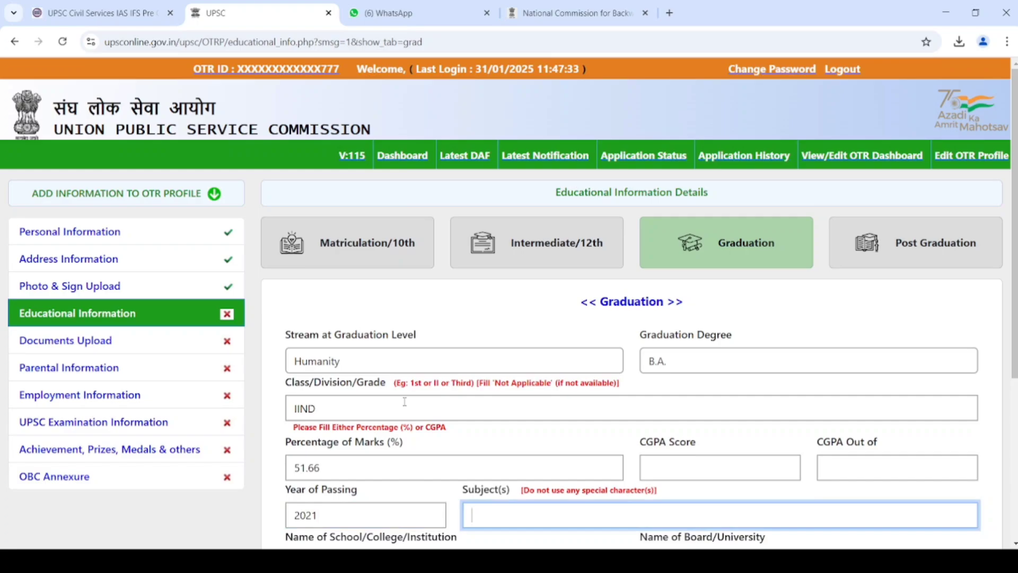
pyautogui.write('GEOGRAPHY AND')
pyautogui.press('BackSpace')
pyautogui.press('BackSpace')
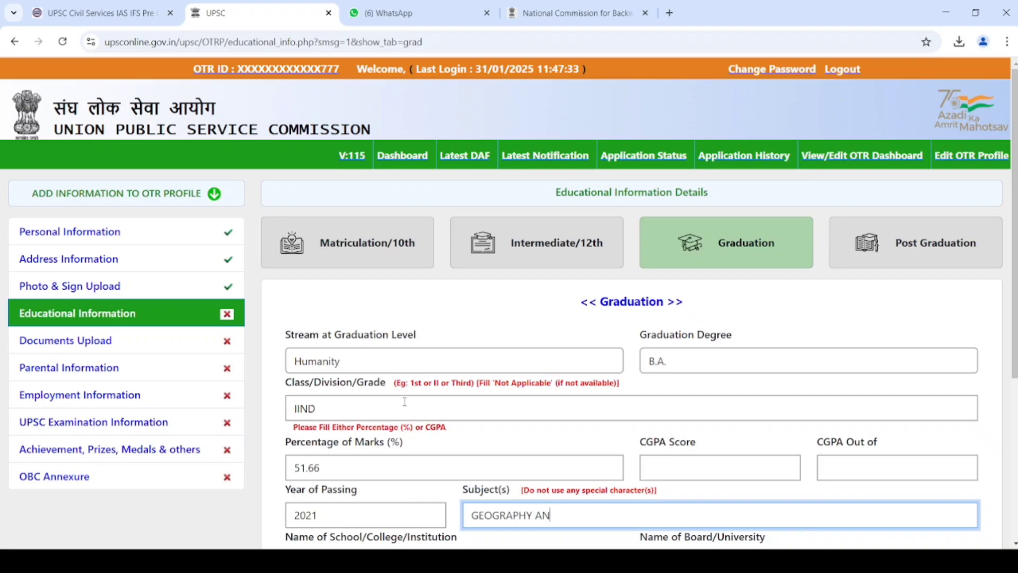
pyautogui.press('BackSpace')
pyautogui.write('AND I')
pyautogui.press('BackSpace')
pyautogui.press('BackSpace')
pyautogui.press('BackSpace')
pyautogui.press('BackSpace')
pyautogui.press('BackSpace')
pyautogui.write('HINDI')
pyautogui.press('Tab')
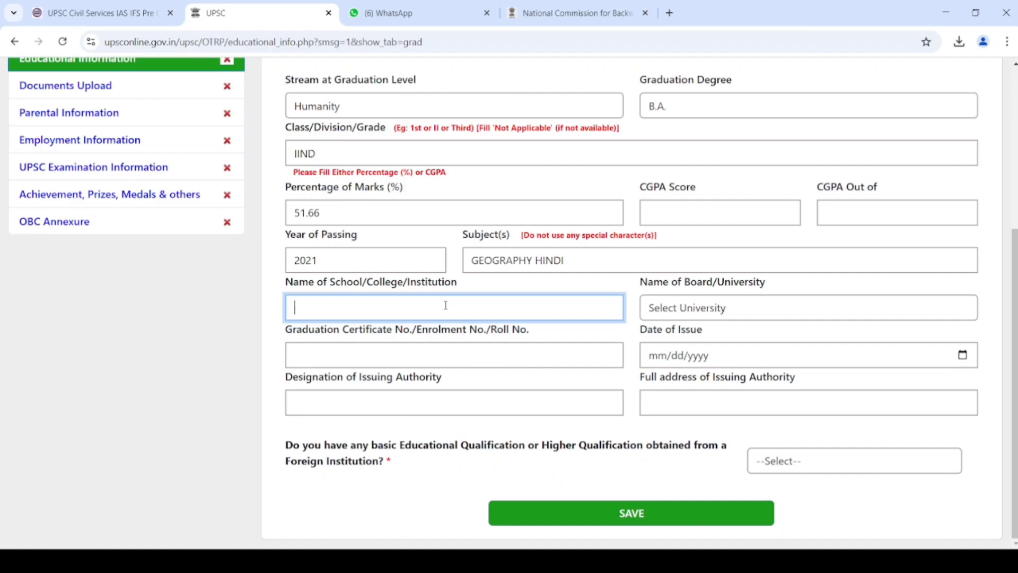
# - Enter college RAMBARAN GHURBHARI YADAV MAHAVIDYALAYA and choose Veer Bahadur Singh Purvanchal University
pyautogui.write('RAMBARAN GHURBHAR')
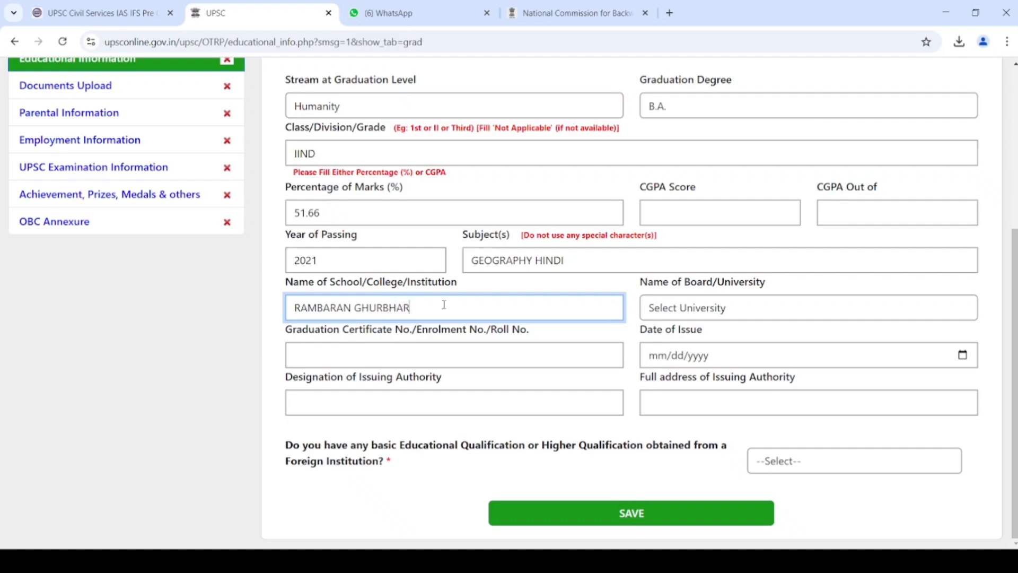
pyautogui.write('I YADAV MAHAVIDYALAYA')
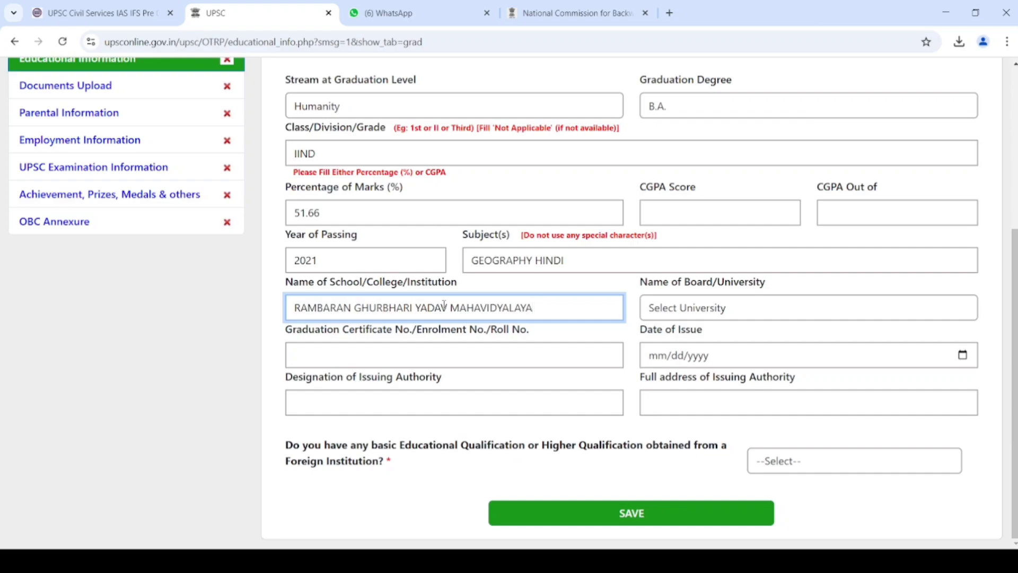
pyautogui.write('SAMAUDDEENPUR')
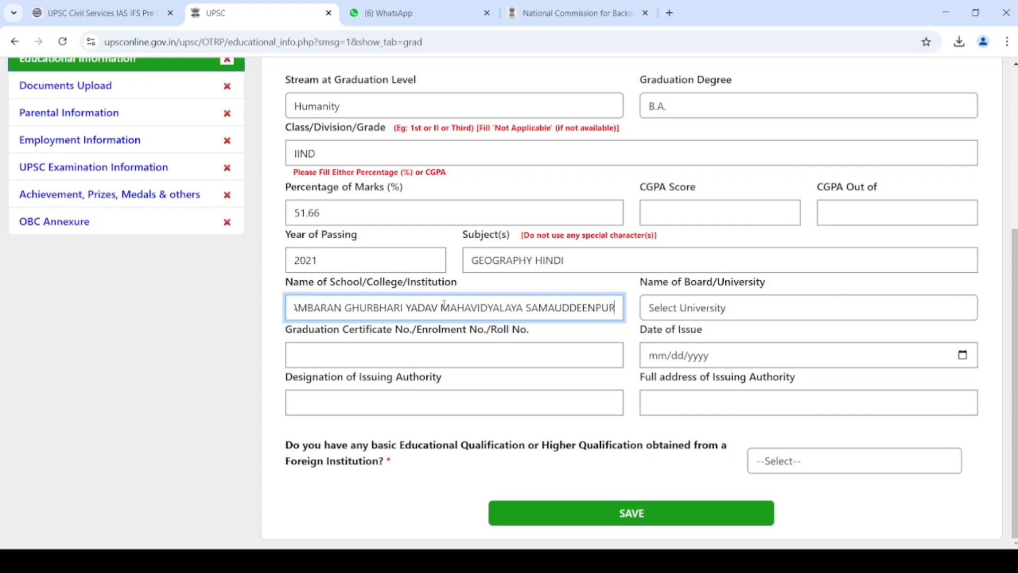
pyautogui.write(' KARMI ')
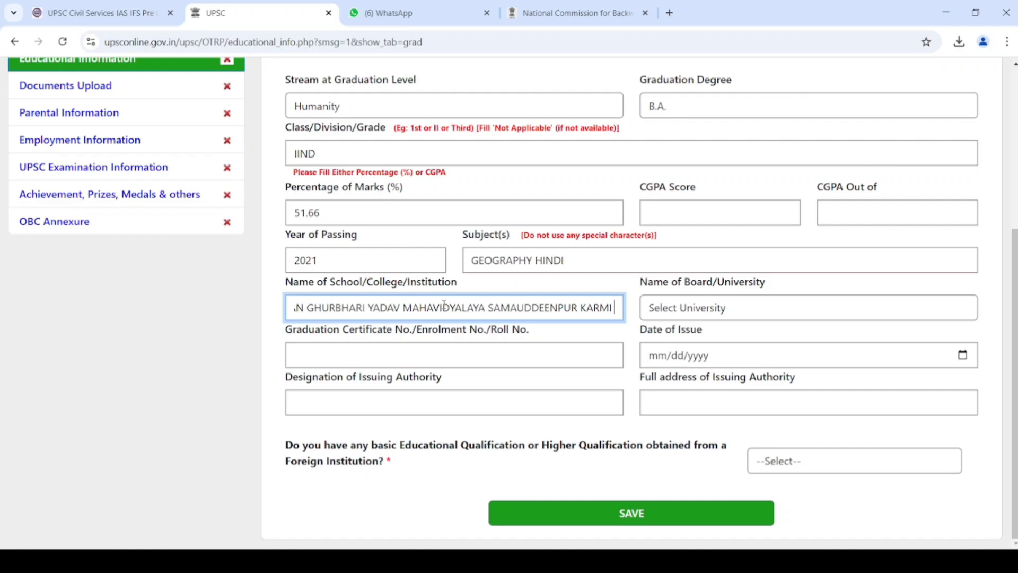
pyautogui.write('MAU')
pyautogui.press('Tab')
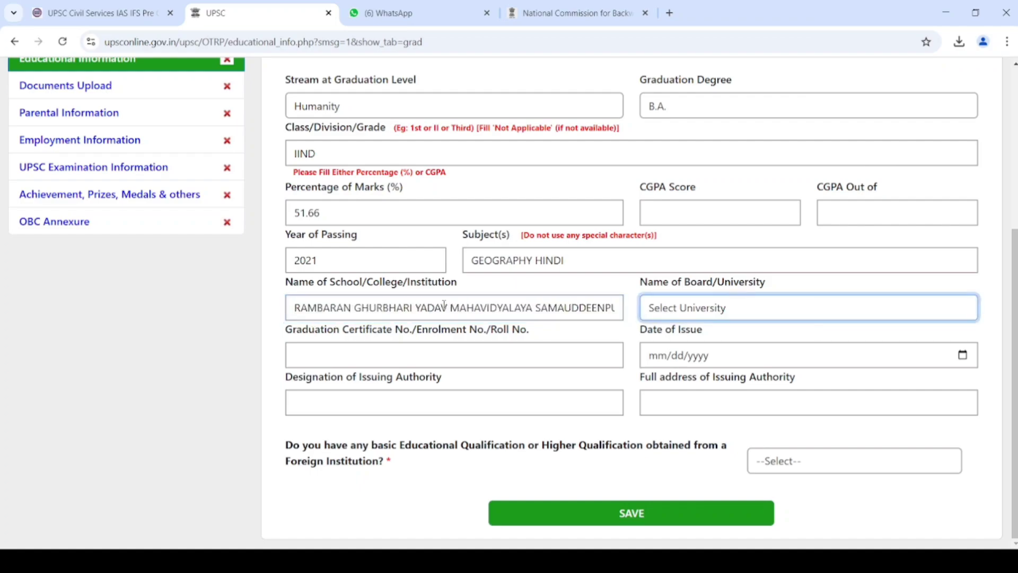
pyautogui.press('v')
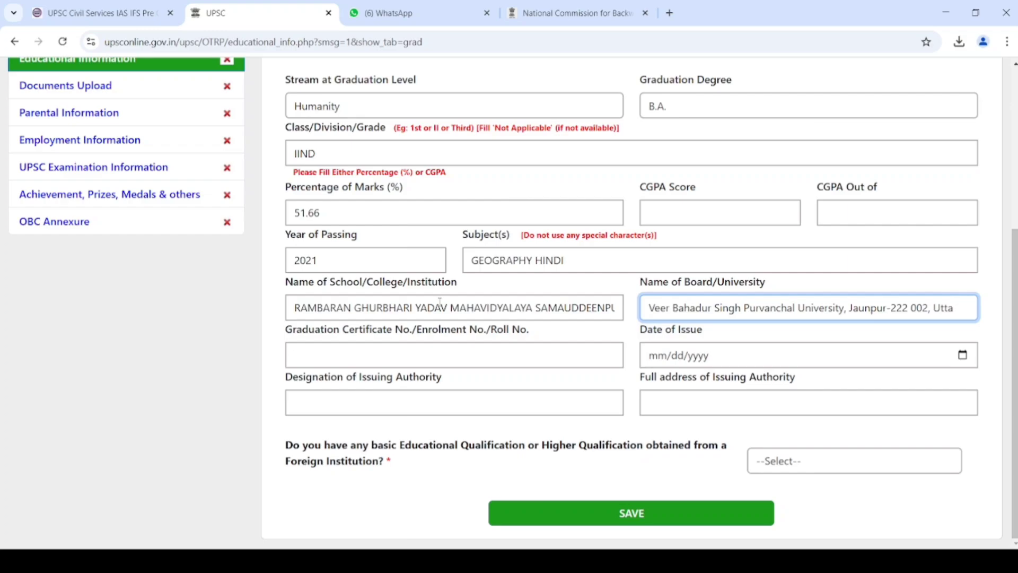
pyautogui.press('Tab')
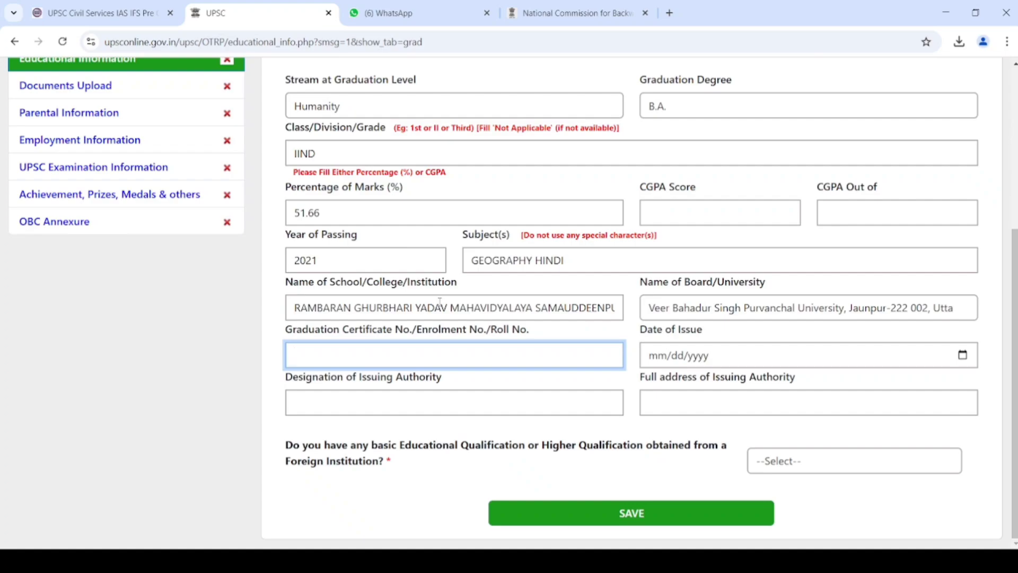
# - Enter the graduation certificate number and issue date 09/18/2021
pyautogui.press('Tab')
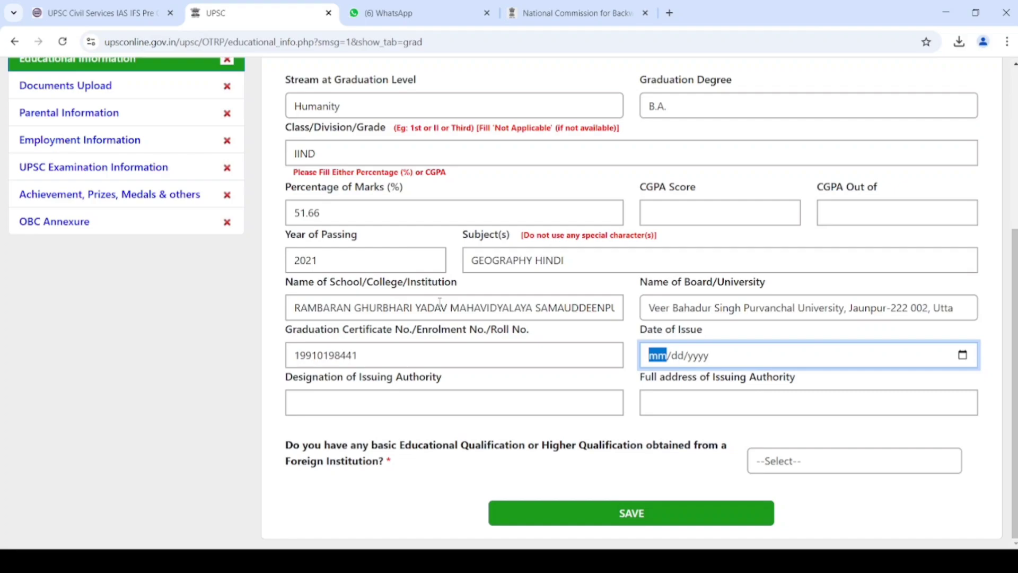
pyautogui.write('09/1')
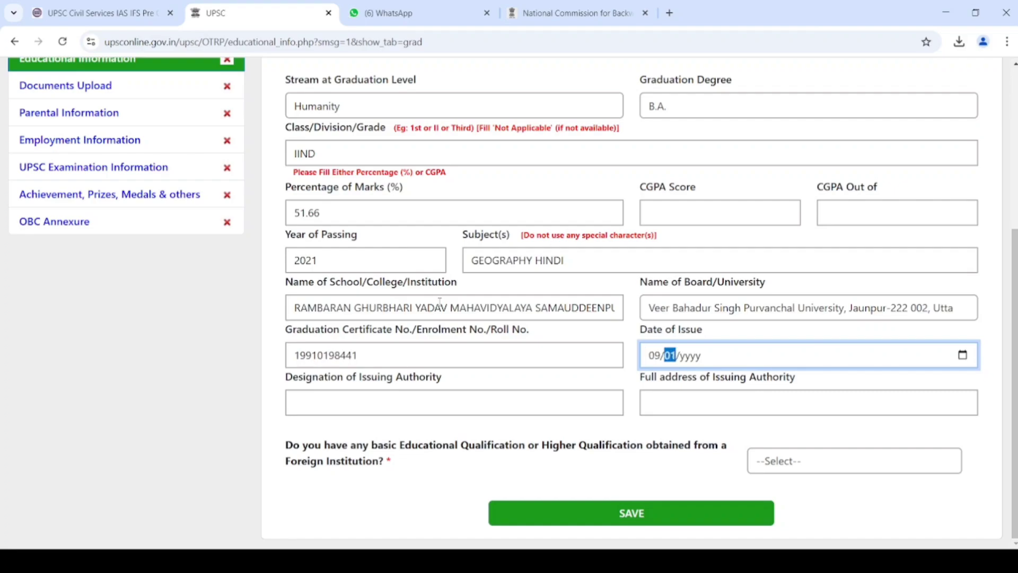
pyautogui.write('8/2021')
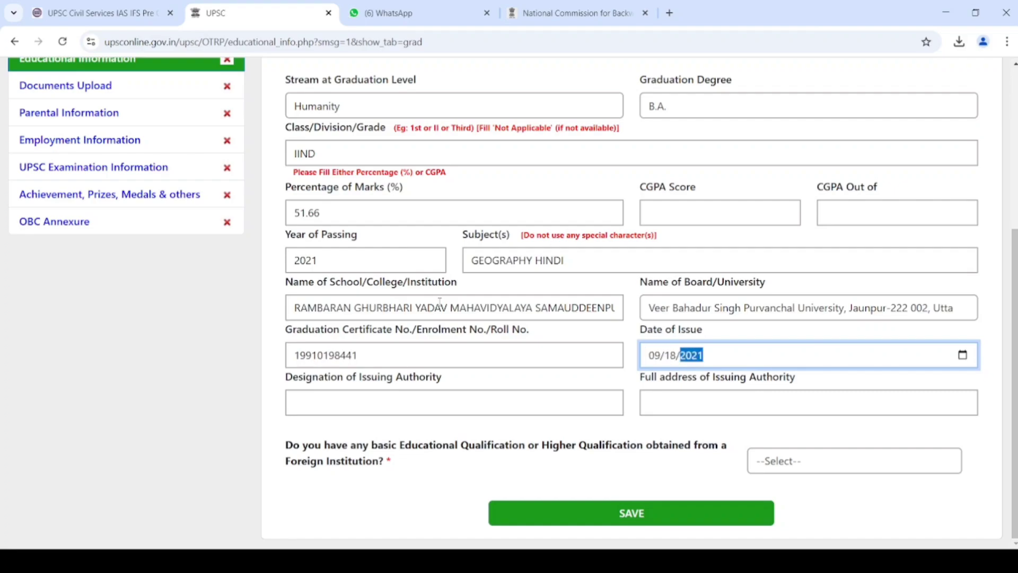
pyautogui.press('Tab')
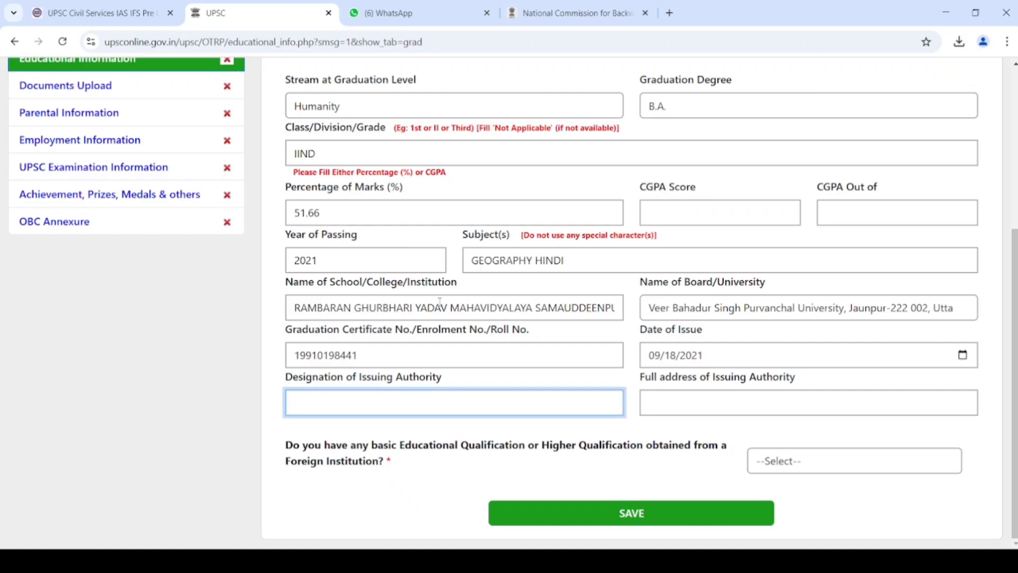
# - Set issuing authority CONTROLLER OF EXAMINATION with address V B S PURVANCHAL UNIVERSITY JAUNPUR
pyautogui.write('CONTROLLER OF EXAMINATION')
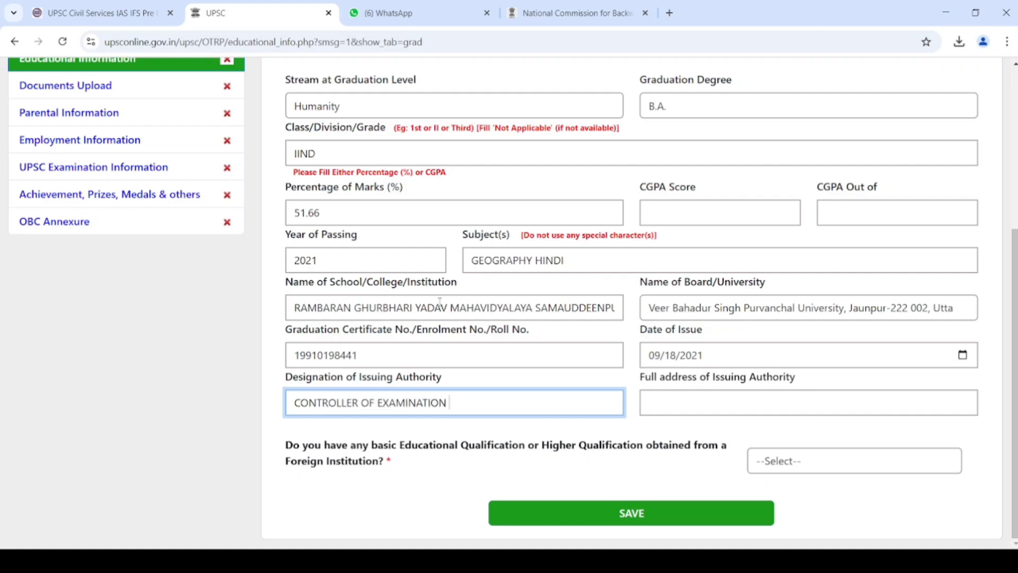
pyautogui.press('Tab')
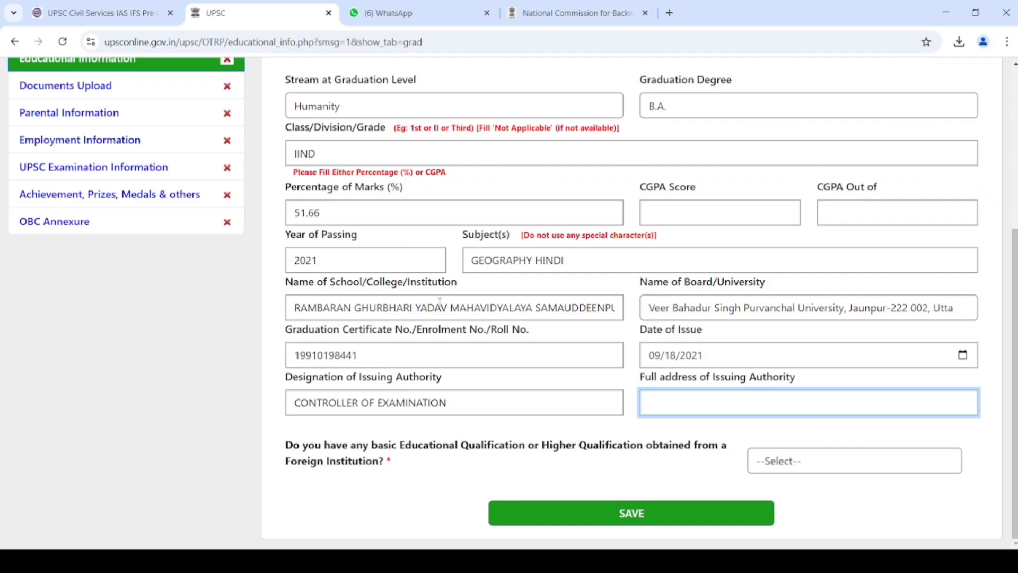
pyautogui.write('CON')
pyautogui.press('BackSpace')
pyautogui.press('BackSpace')
pyautogui.press('BackSpace')
pyautogui.write('VEE')
pyautogui.press('BackSpace')
pyautogui.press('BackSpace')
pyautogui.press('BackSpace')
pyautogui.write('V B S PURVANCHAL')
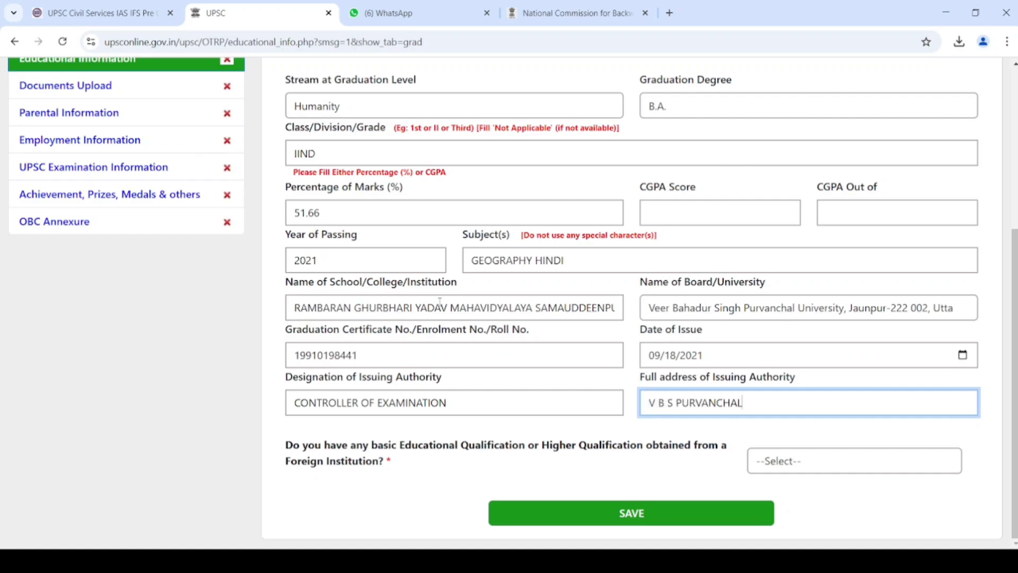
pyautogui.write(' UNIVERSITY JAUNPUR')
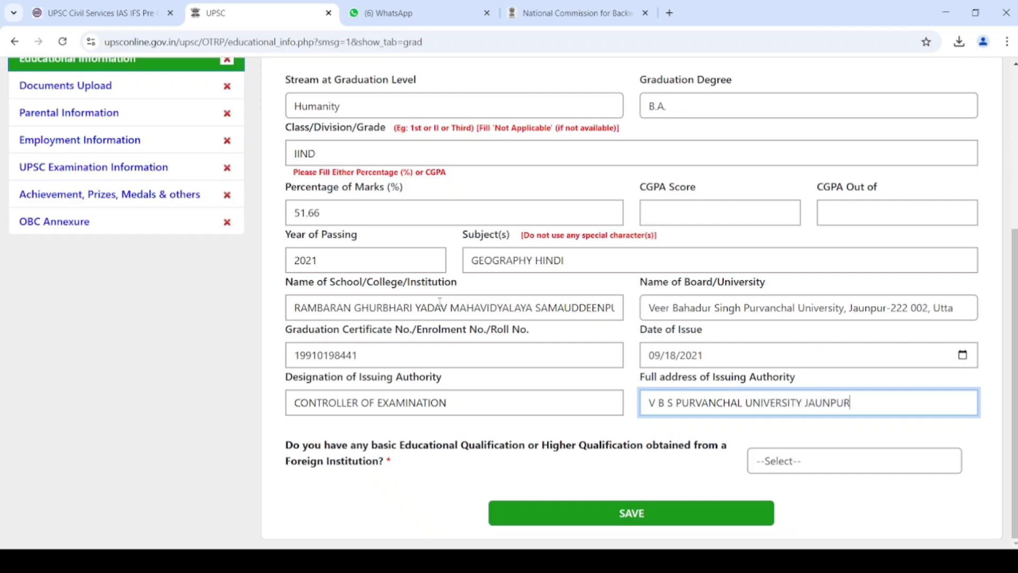
pyautogui.press('Tab')
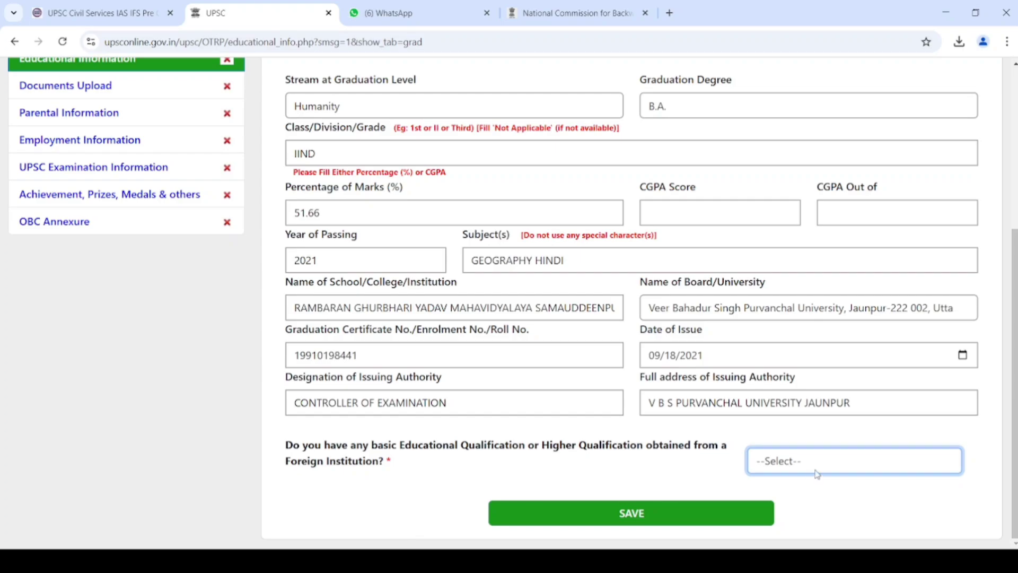
# - Answer YES to foreign qualification and NO to AIU/UGC equivalence, then save graduation details
pyautogui.press('Down')
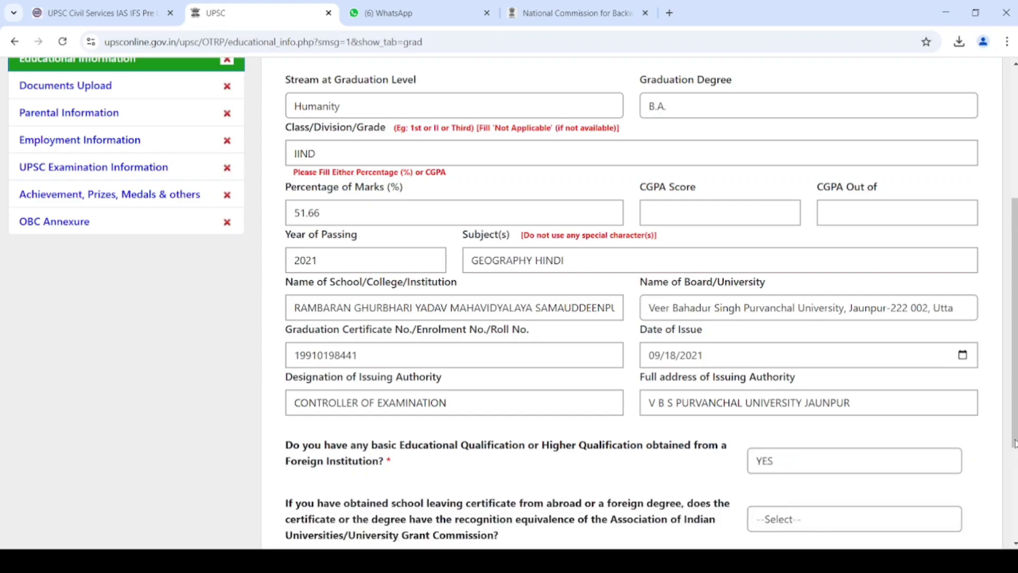
pyautogui.scroll(-3, 631, 296)
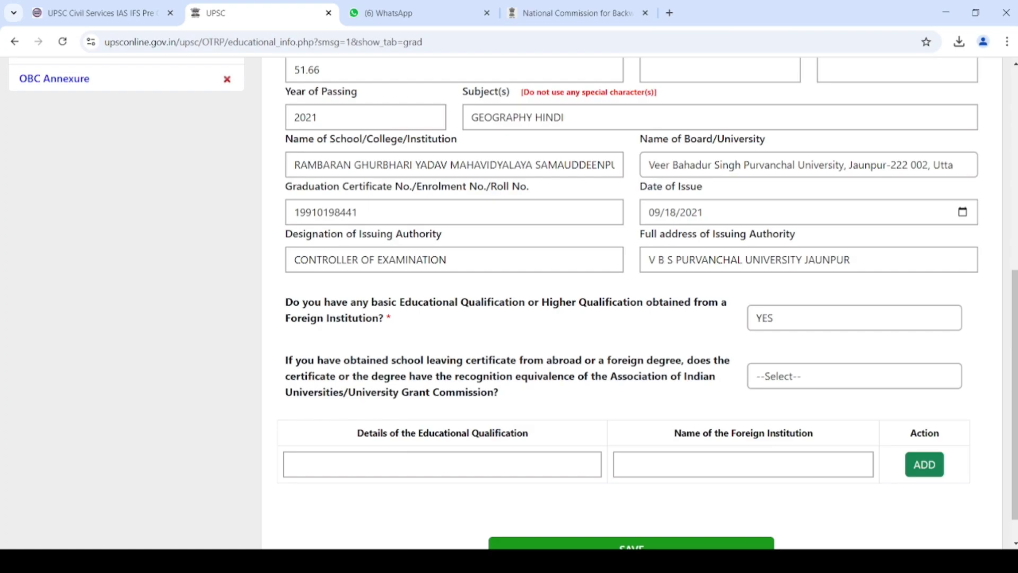
pyautogui.click(841, 382)
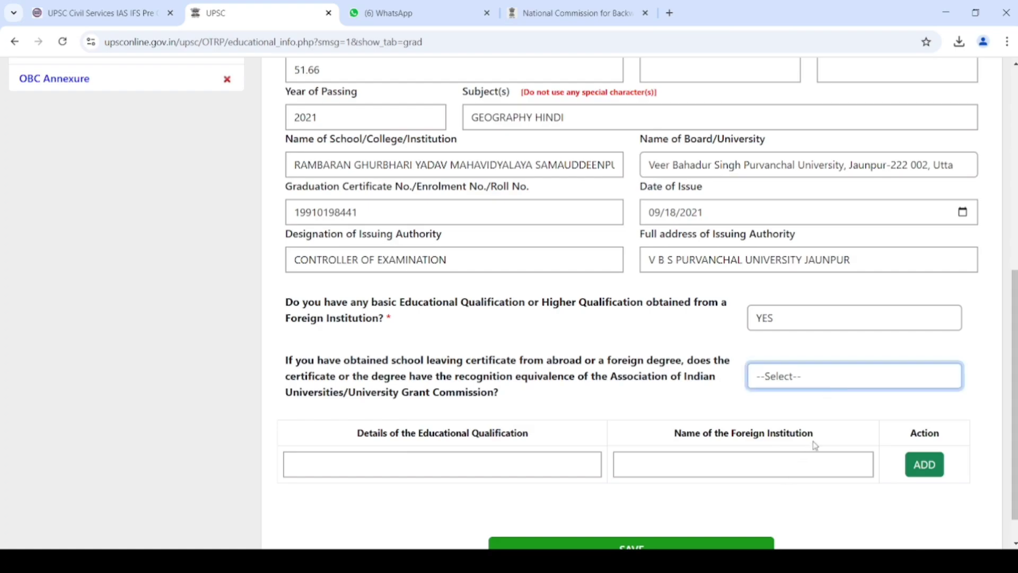
pyautogui.press('n')
pyautogui.click(834, 407)
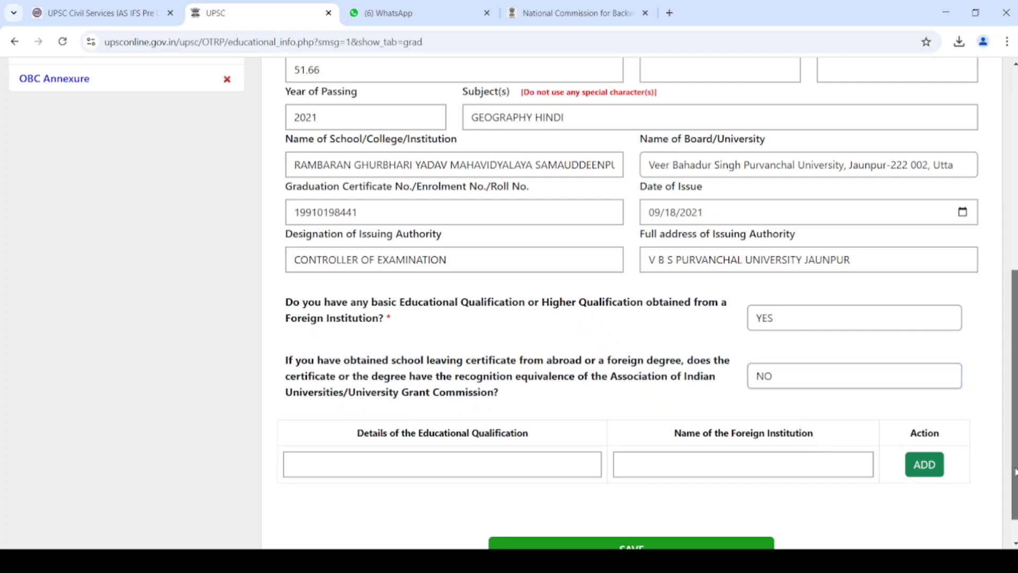
pyautogui.scroll(-1, 1012, 458)
pyautogui.click(708, 514)
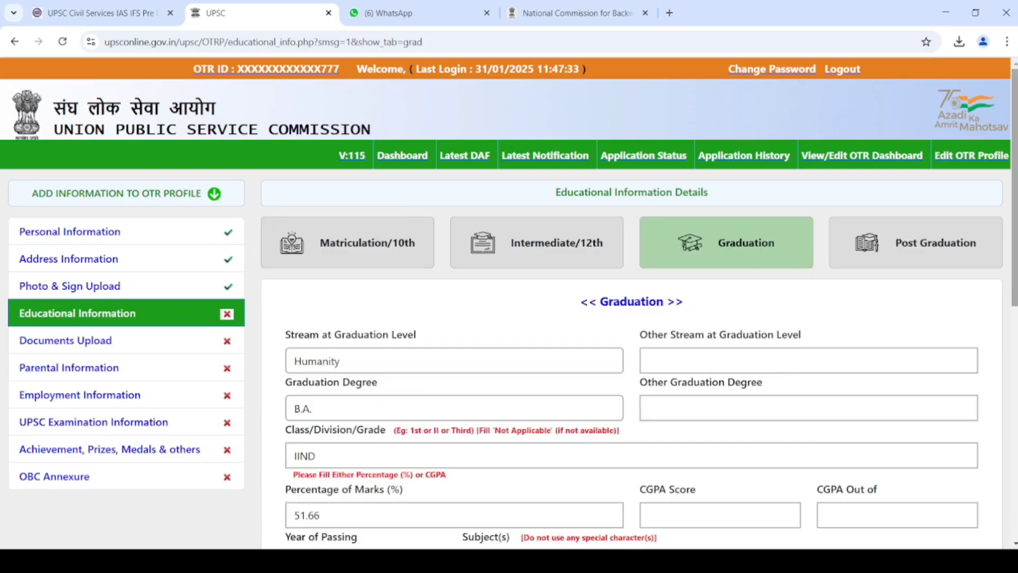
# - Change foreign qualification to NO, re-save graduation, and start uploading the matriculation certificate
pyautogui.moveTo(1015, 295); pyautogui.dragTo(1014, 527)
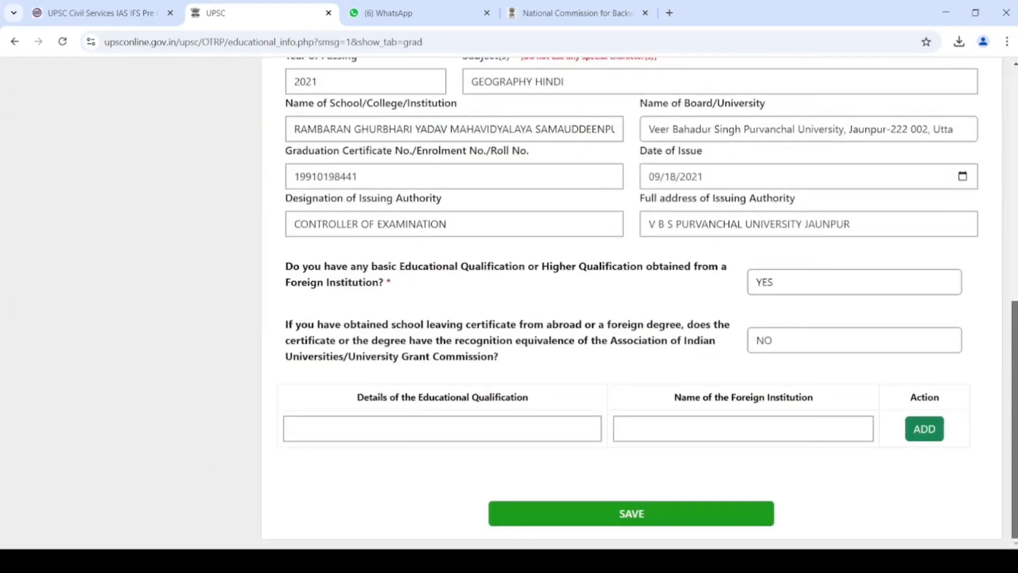
pyautogui.click(808, 280)
pyautogui.press('Down')
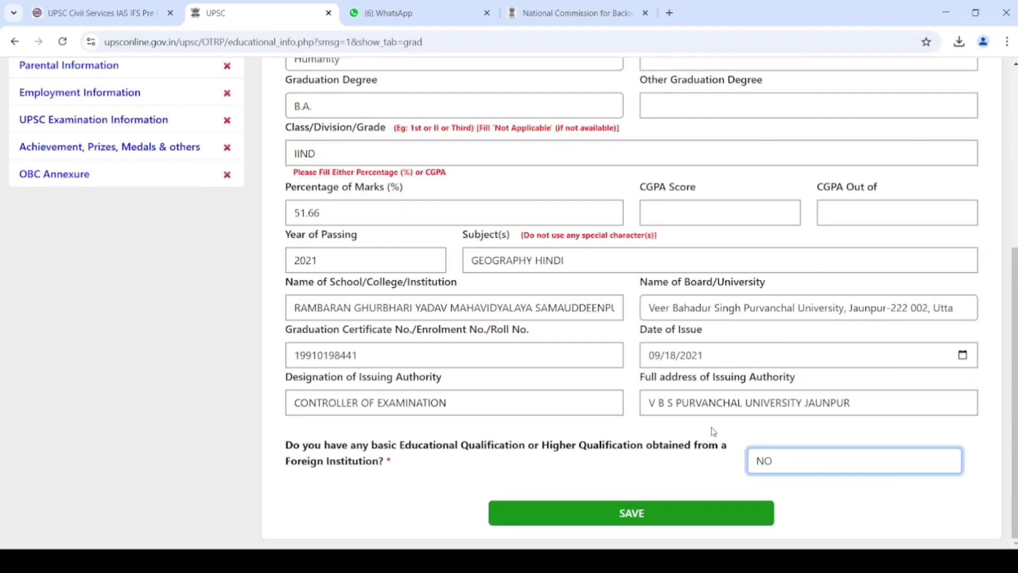
pyautogui.click(630, 519)
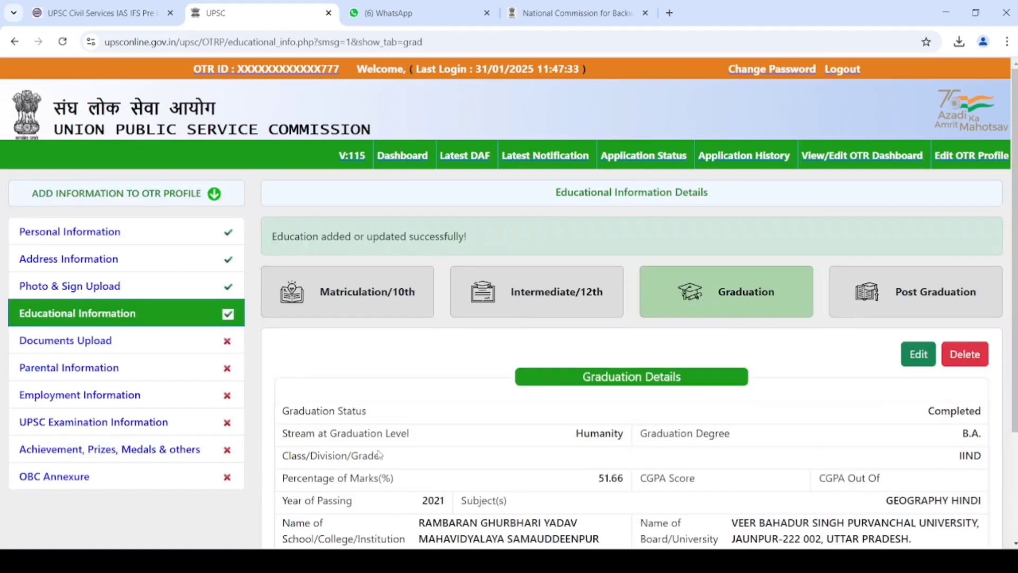
pyautogui.click(56, 340)
pyautogui.click(688, 397)
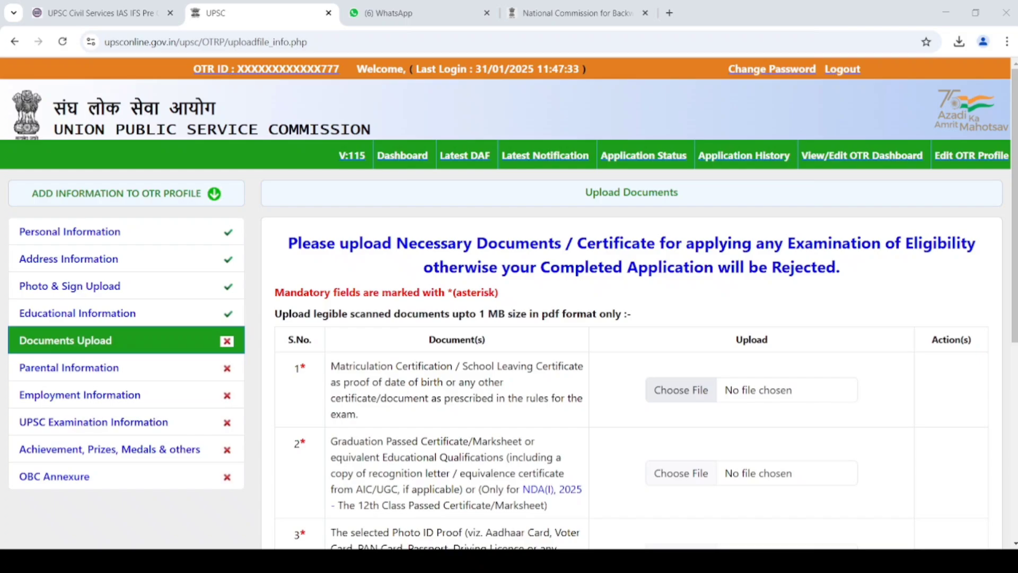
# - Upload the 10th matriculation certificate and the graduation certificate 'ba final.pdf', dismissing both success messages
pyautogui.press('Return')
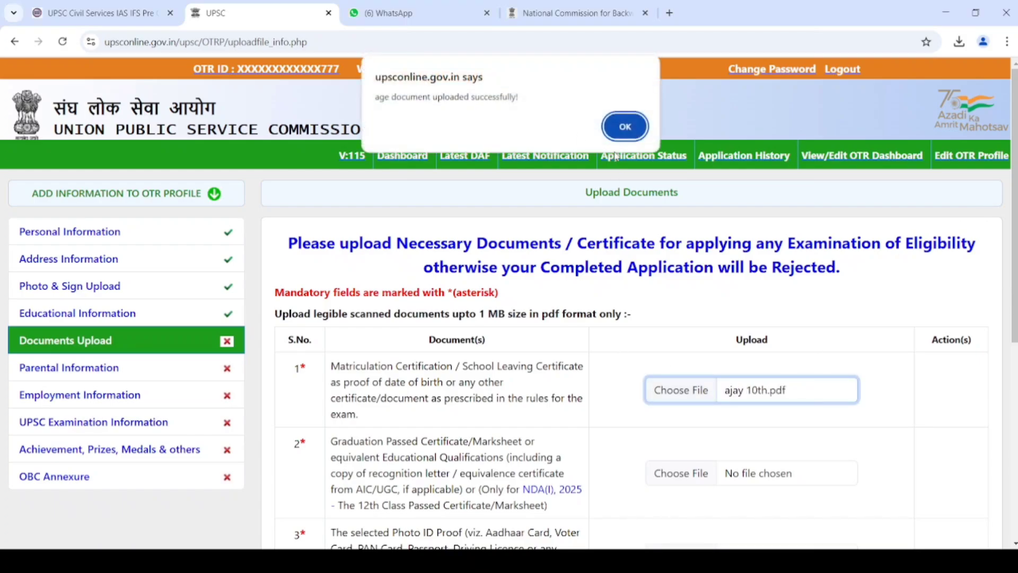
pyautogui.click(634, 125)
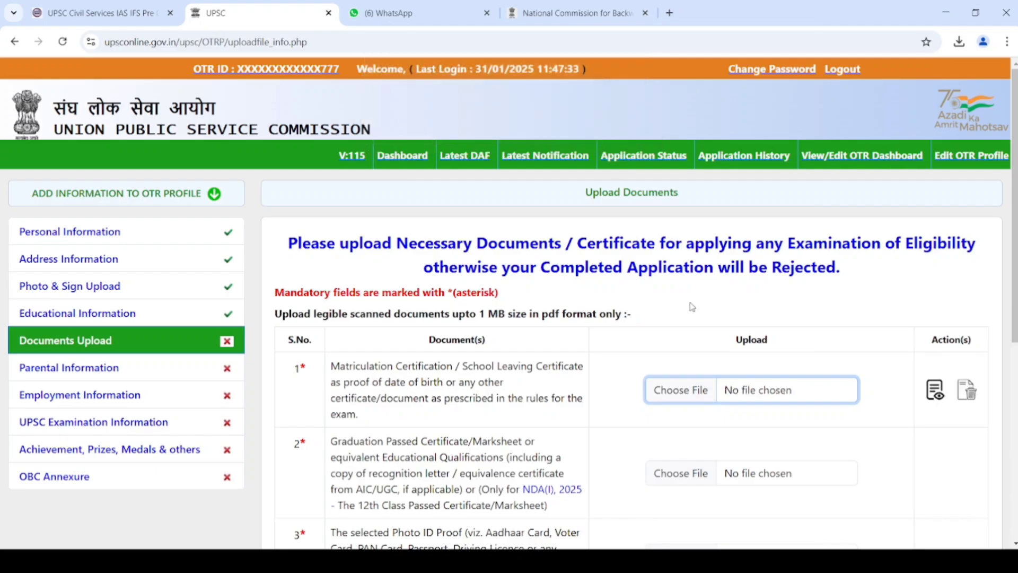
pyautogui.click(684, 477)
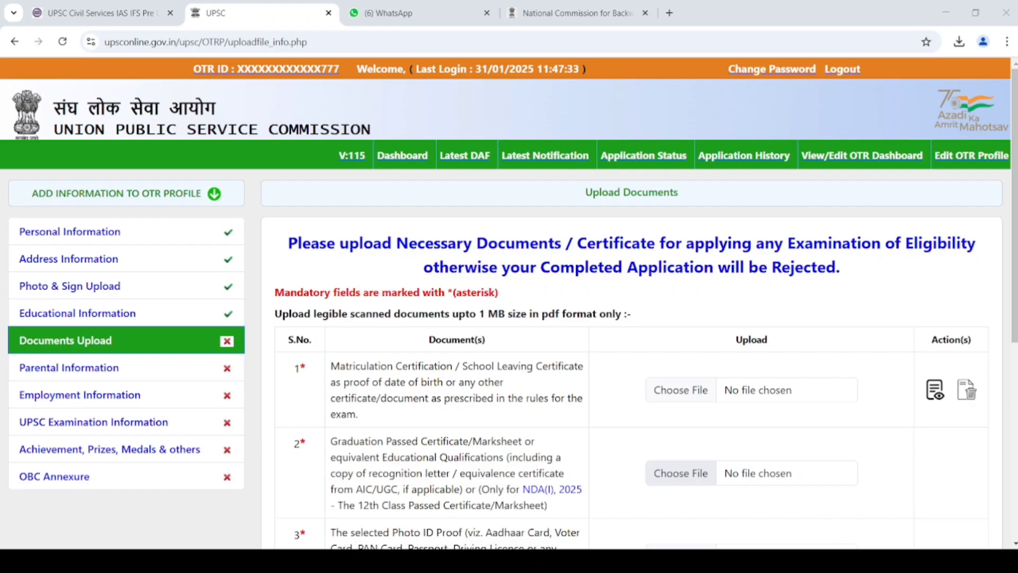
pyautogui.click(393, 298)
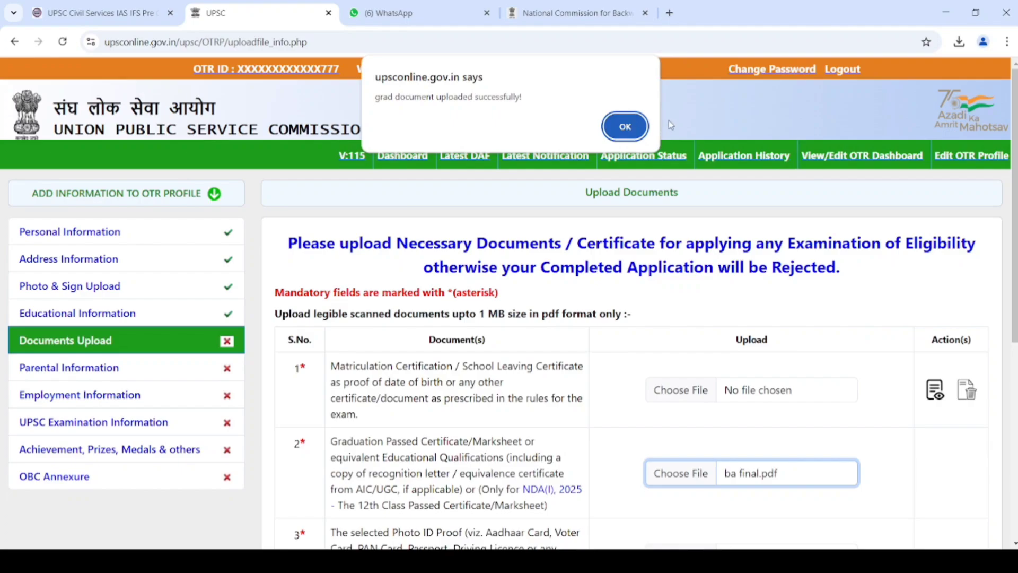
pyautogui.click(613, 133)
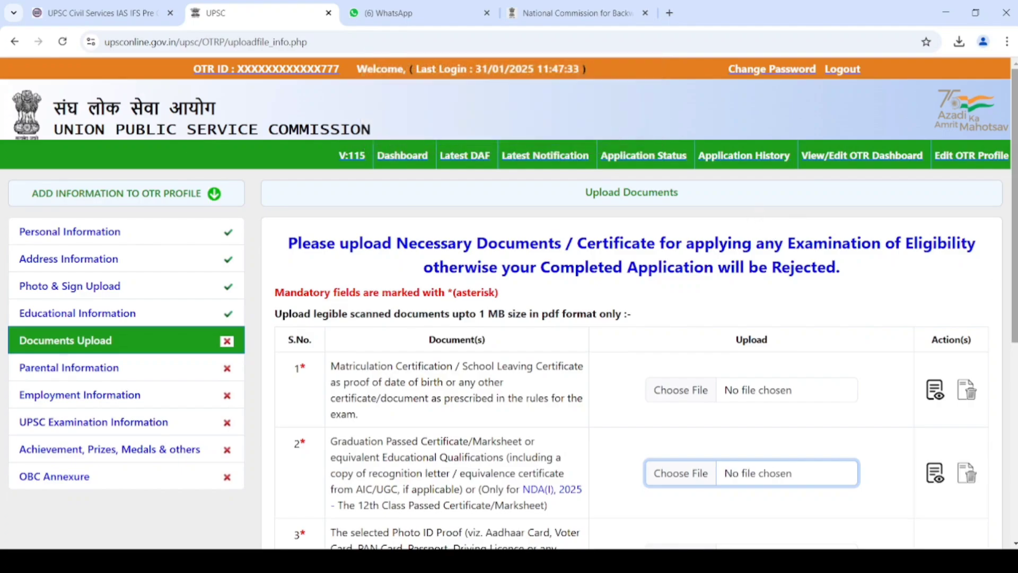
pyautogui.scroll(-4, 1011, 404)
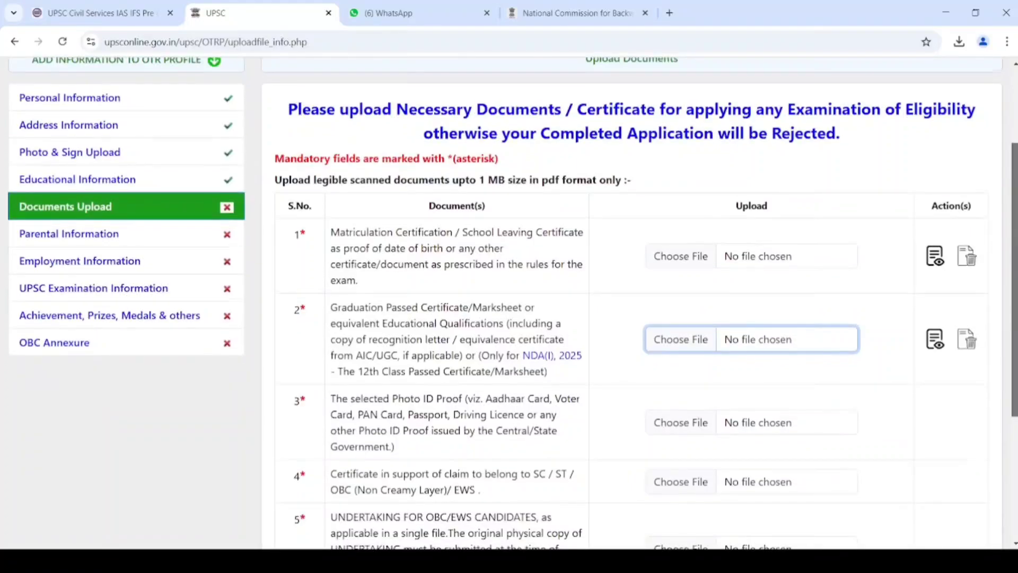
# - Upload the photo ID proof and the category certificate caste.pdf in rows 3 and 4
pyautogui.click(669, 344)
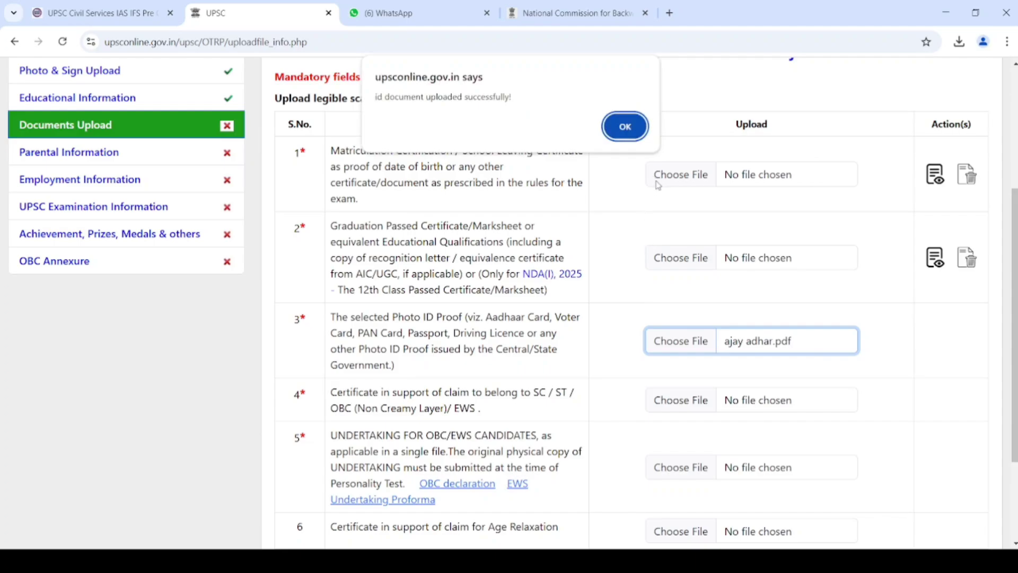
pyautogui.click(625, 127)
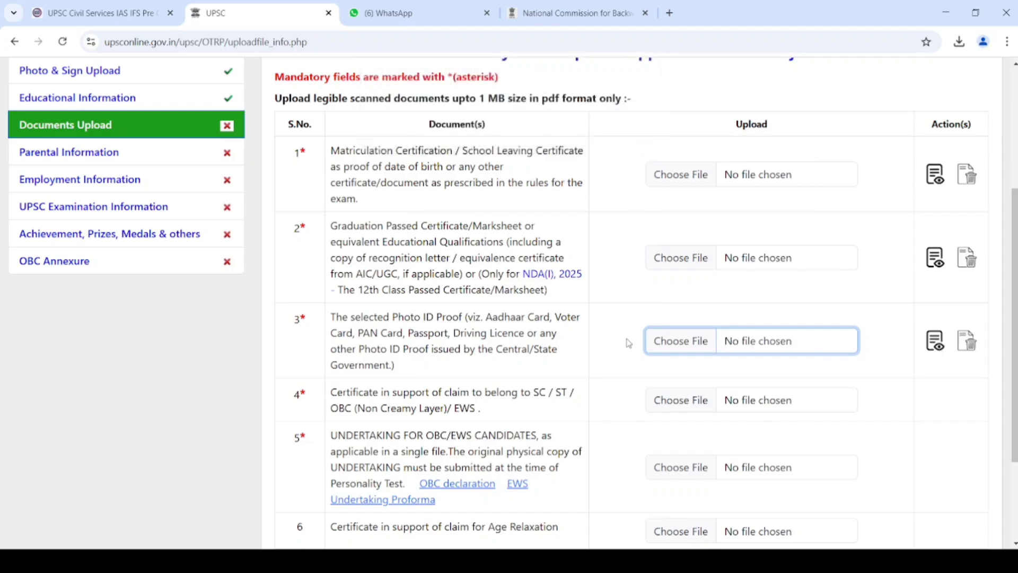
pyautogui.click(684, 403)
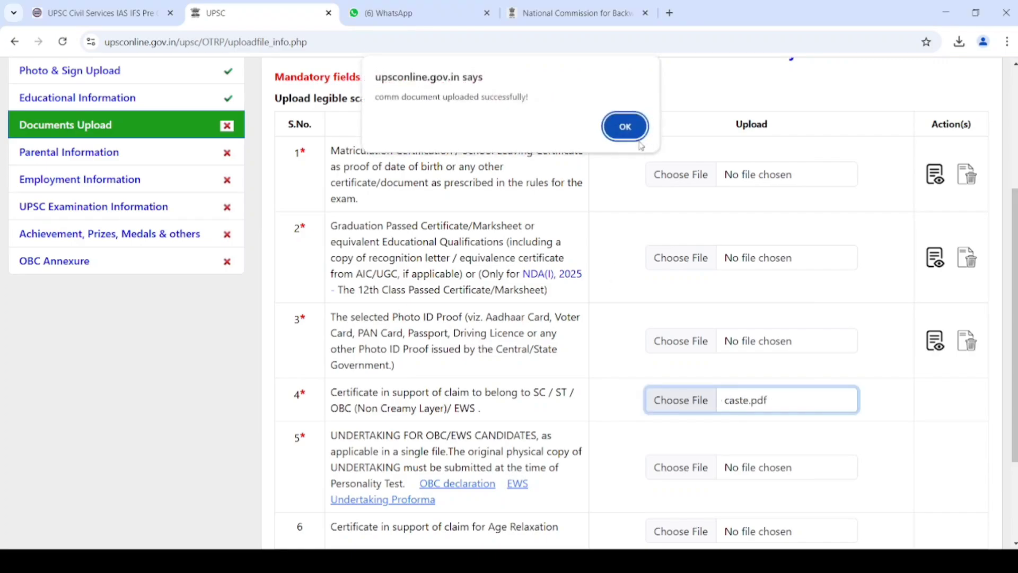
pyautogui.click(625, 127)
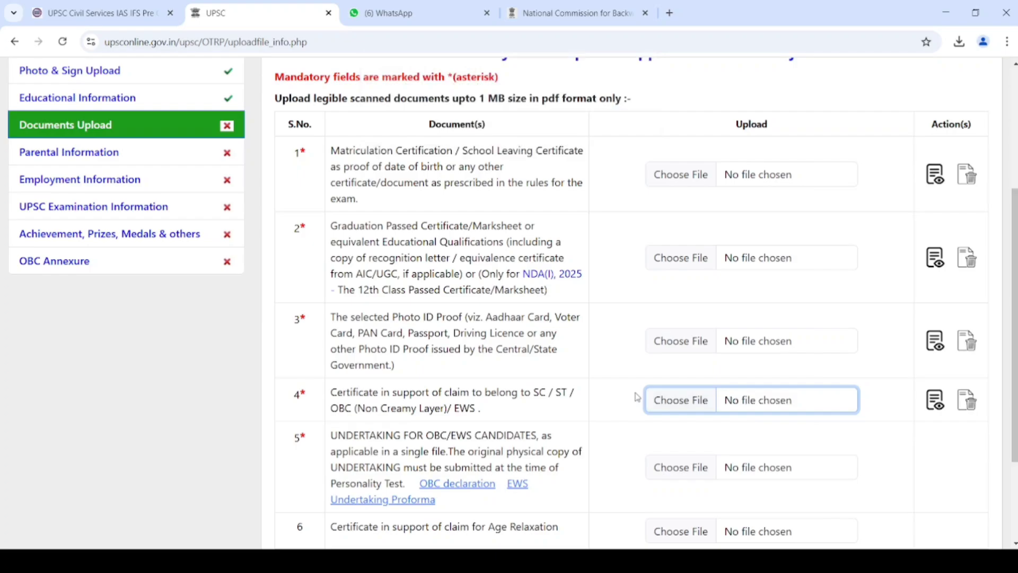
pyautogui.click(684, 469)
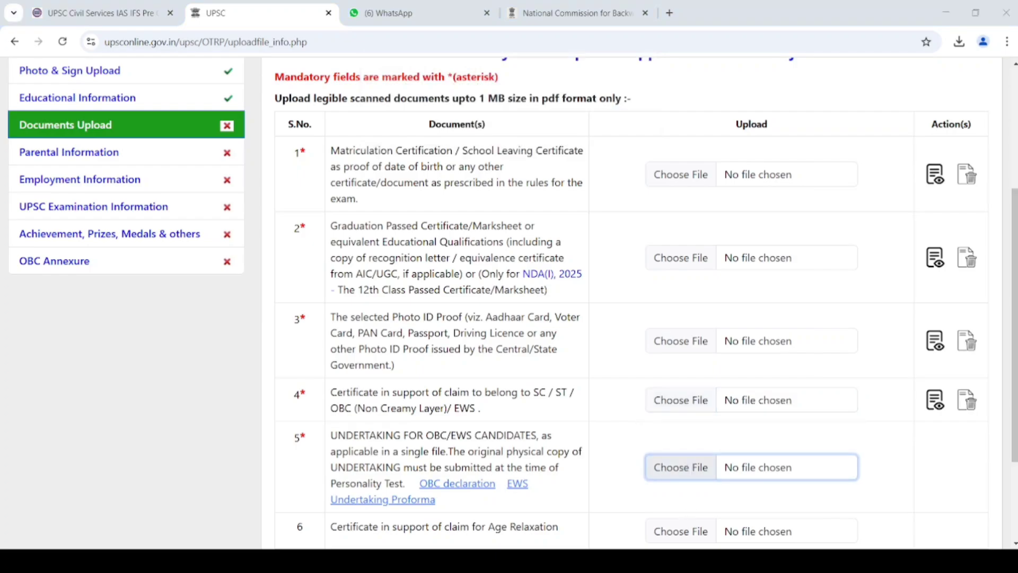
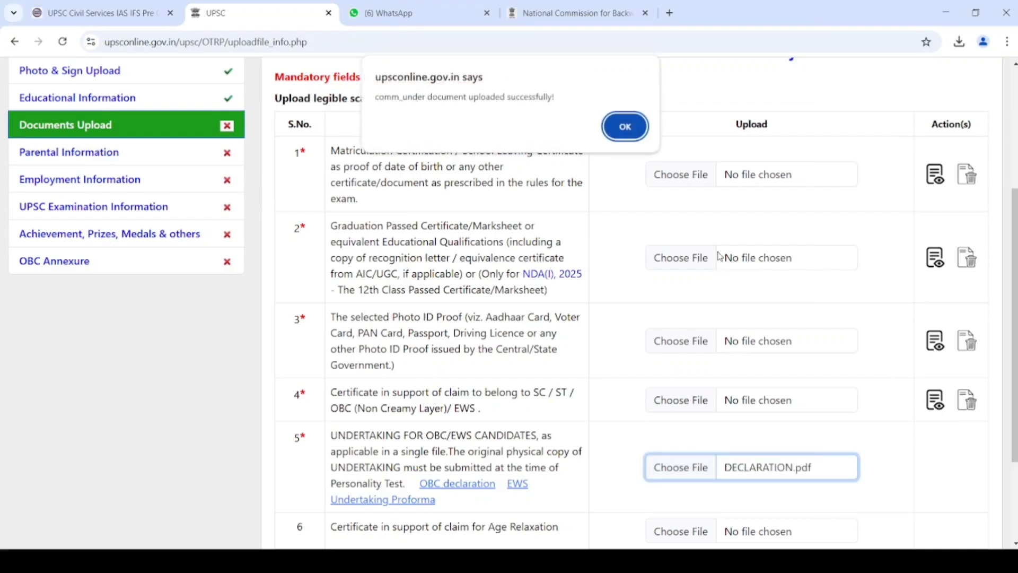
# - Dismiss the upload success message and go to the Parental Information section
pyautogui.click(640, 125)
pyautogui.scroll(-3, 859, 330)
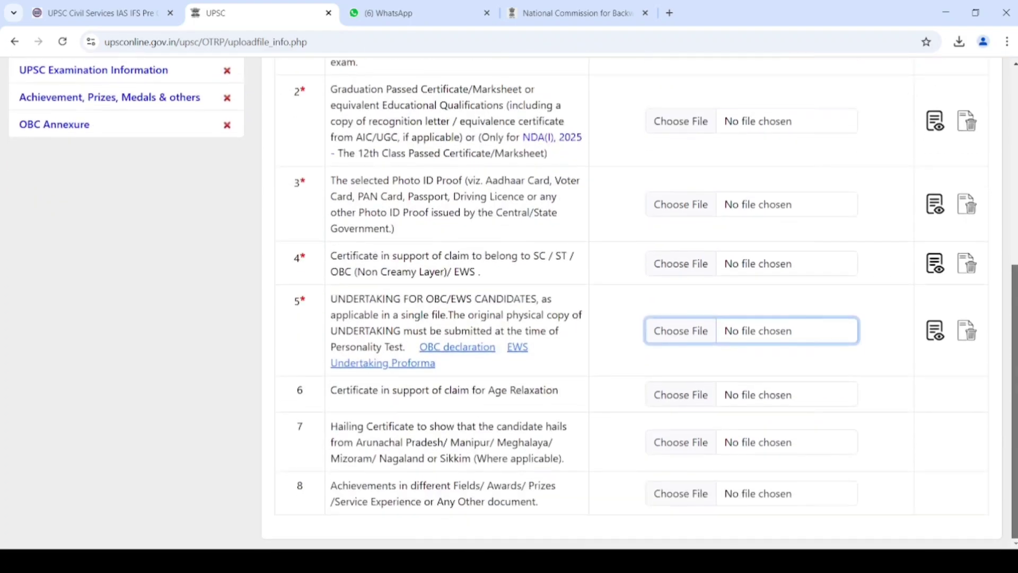
pyautogui.moveTo(1008, 519); pyautogui.dragTo(1009, 404)
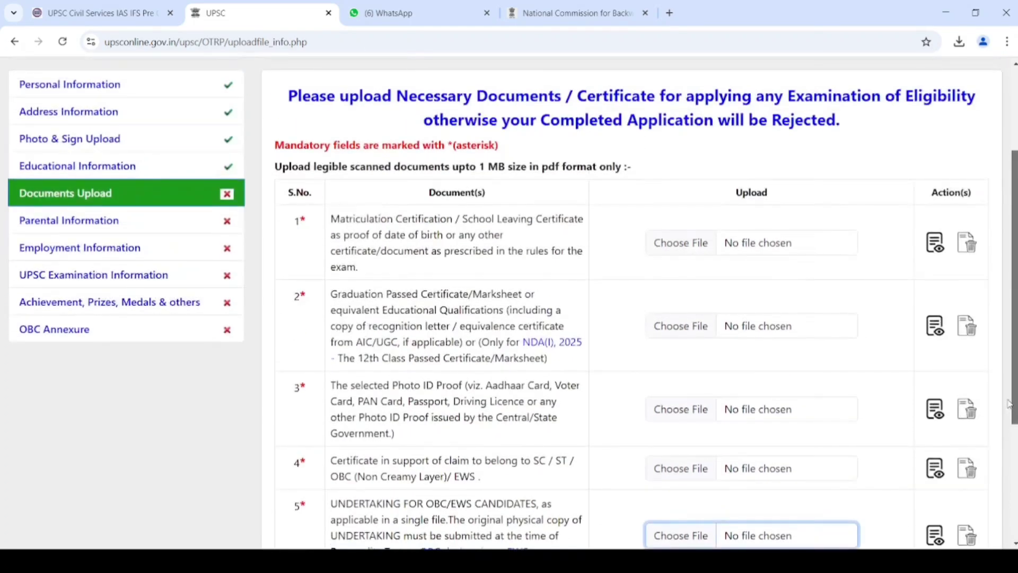
pyautogui.click(51, 225)
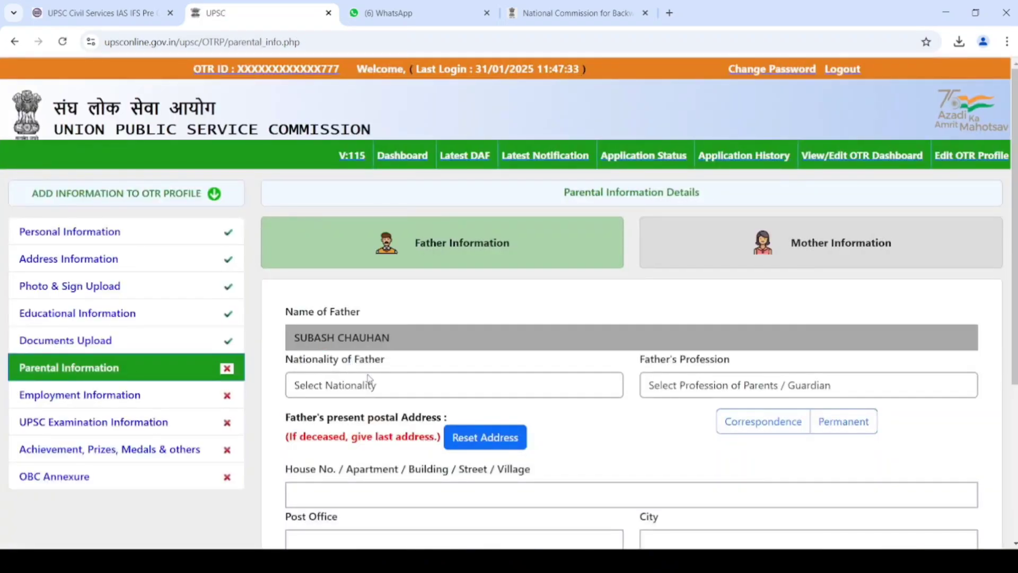
# - Set the father's nationality to INDIAN and his profession to Agriculture
pyautogui.click(369, 382)
pyautogui.click(367, 425)
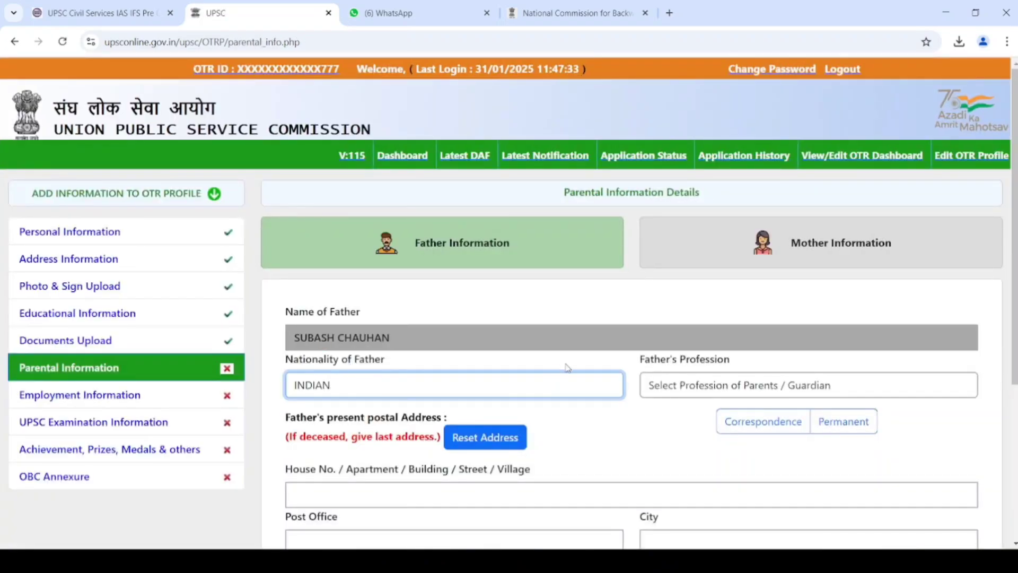
pyautogui.click(709, 386)
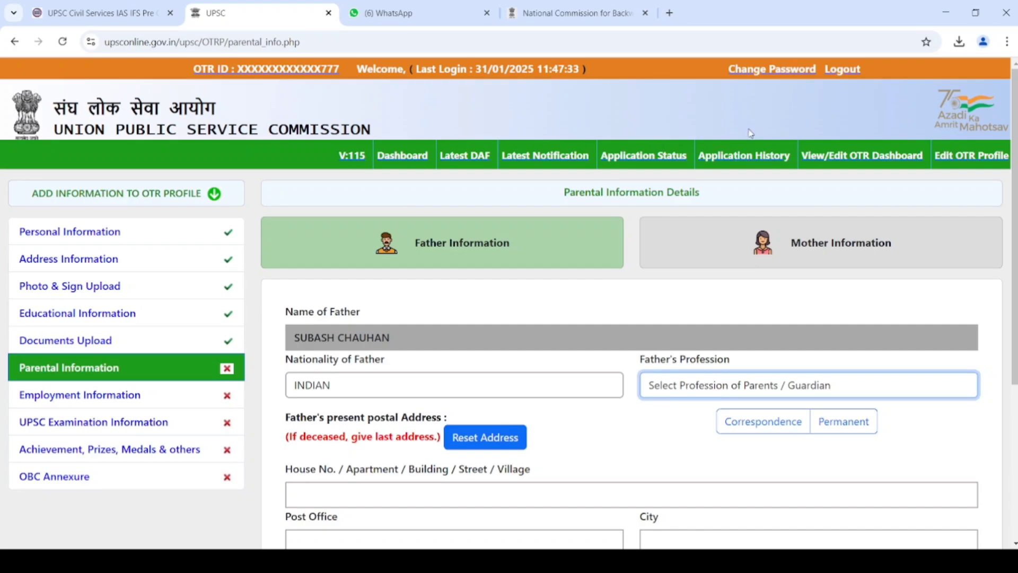
pyautogui.click(759, 83)
pyautogui.click(600, 333)
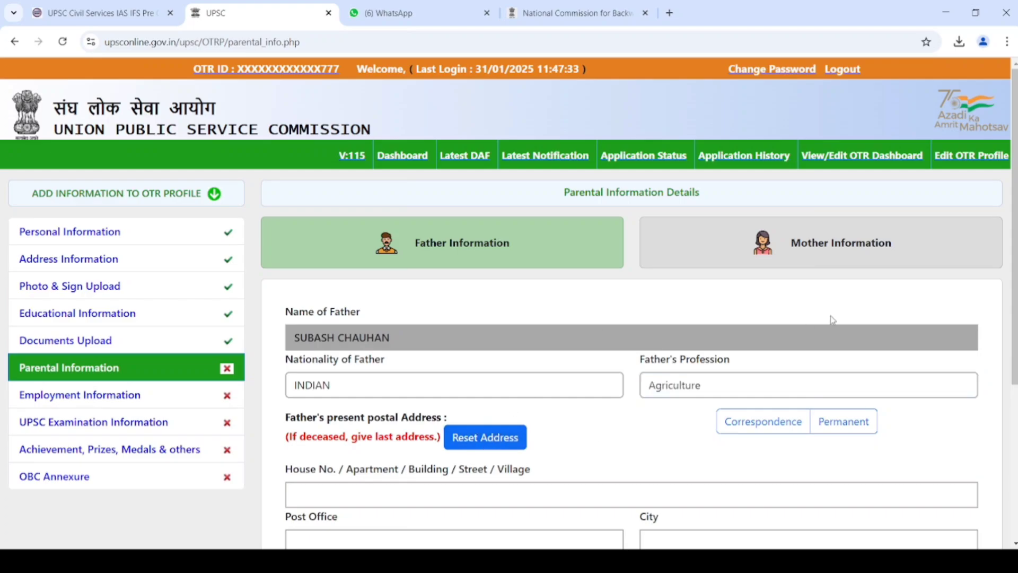
# - Begin the father's house address with 'VILL'
pyautogui.scroll(-3, 831, 319)
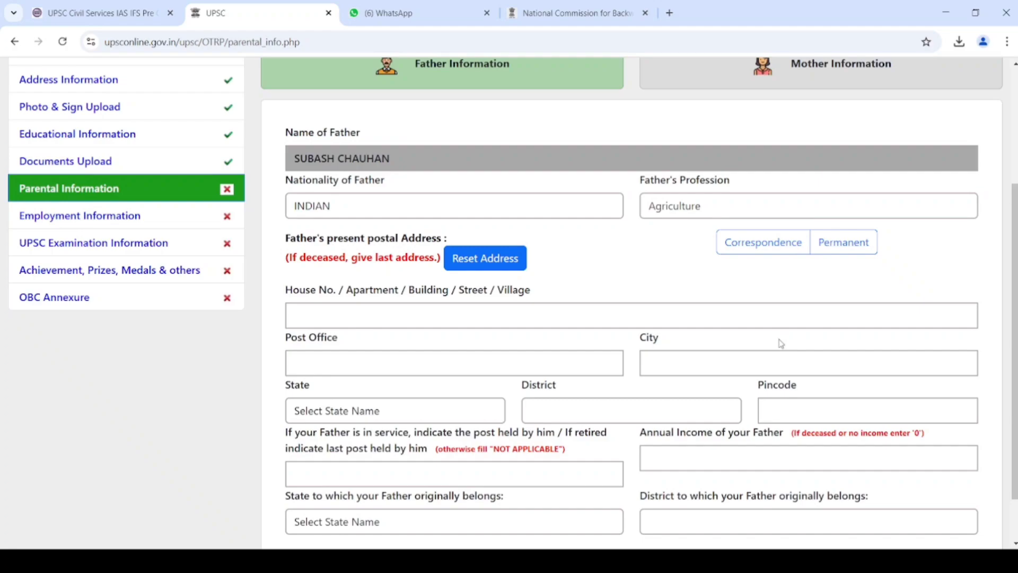
pyautogui.click(771, 320)
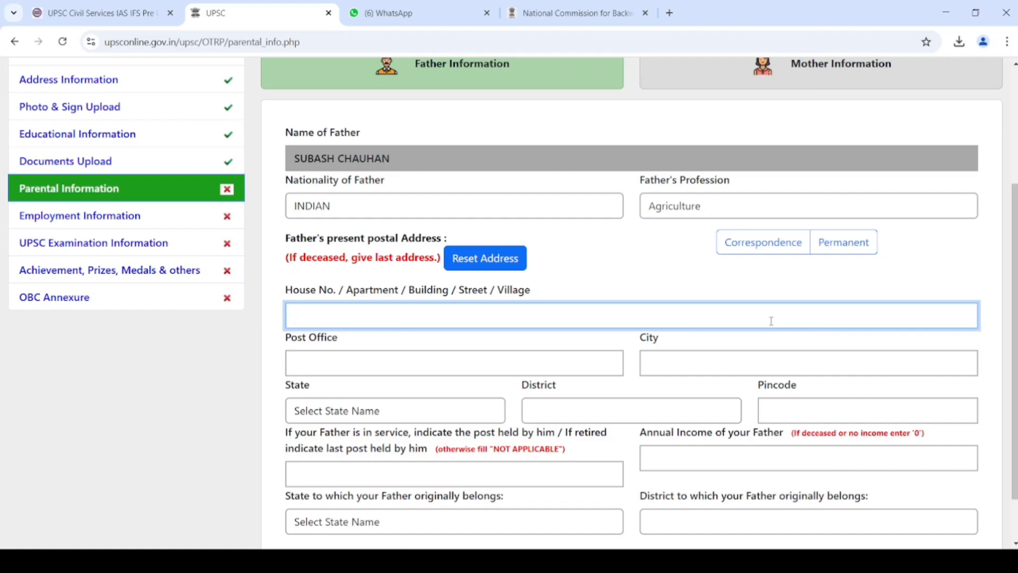
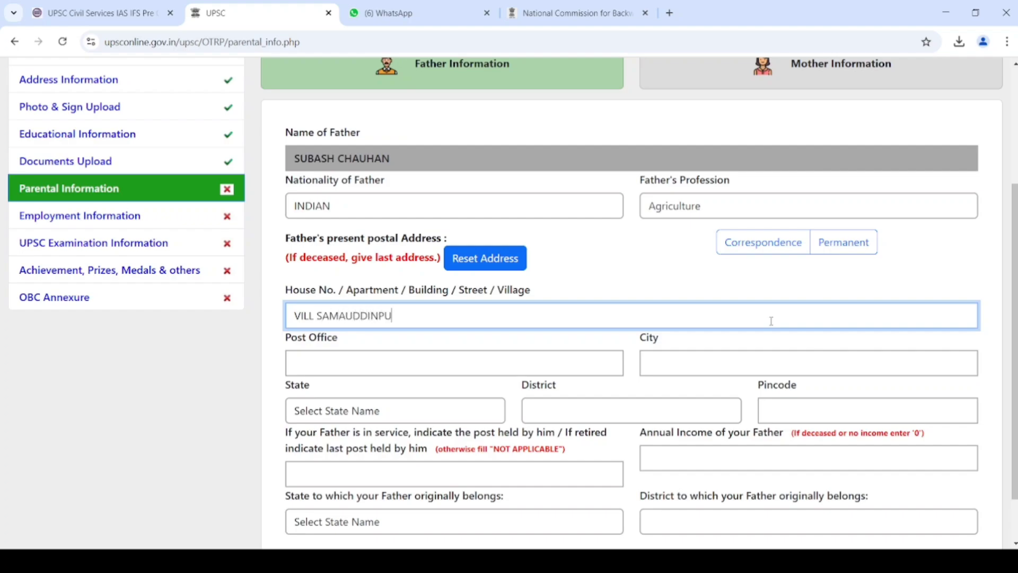
pyautogui.press('Tab')
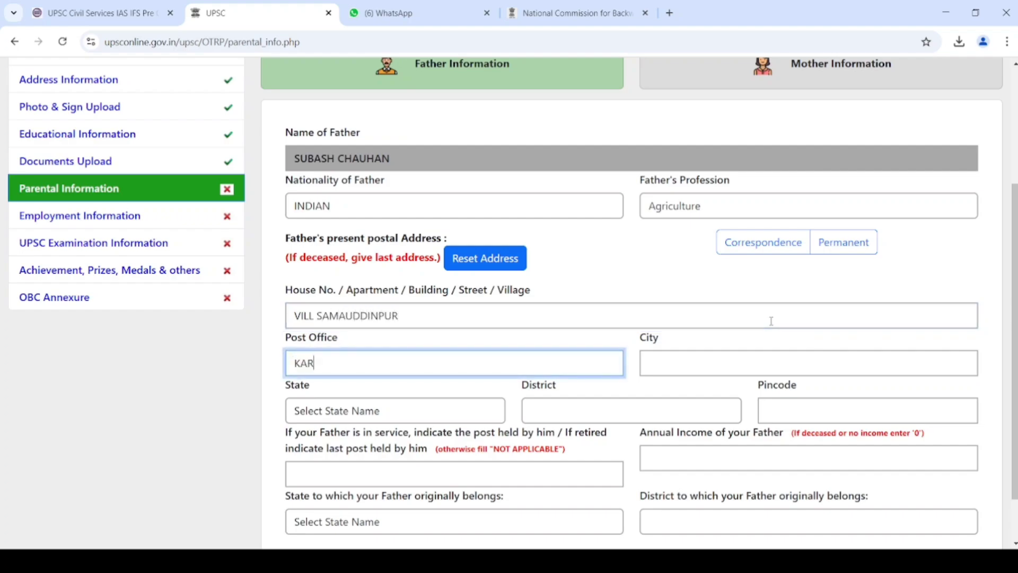
pyautogui.press('Tab')
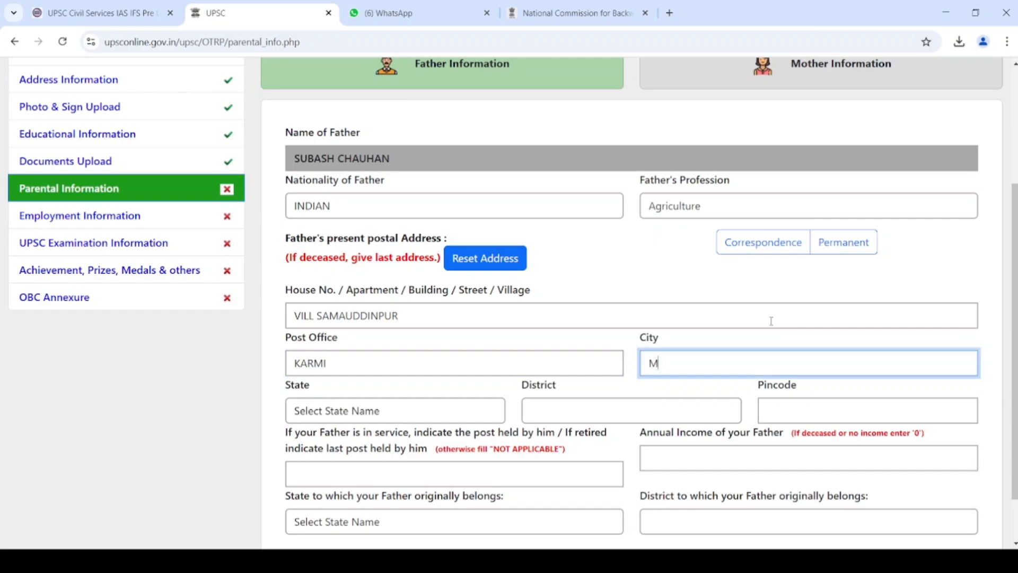
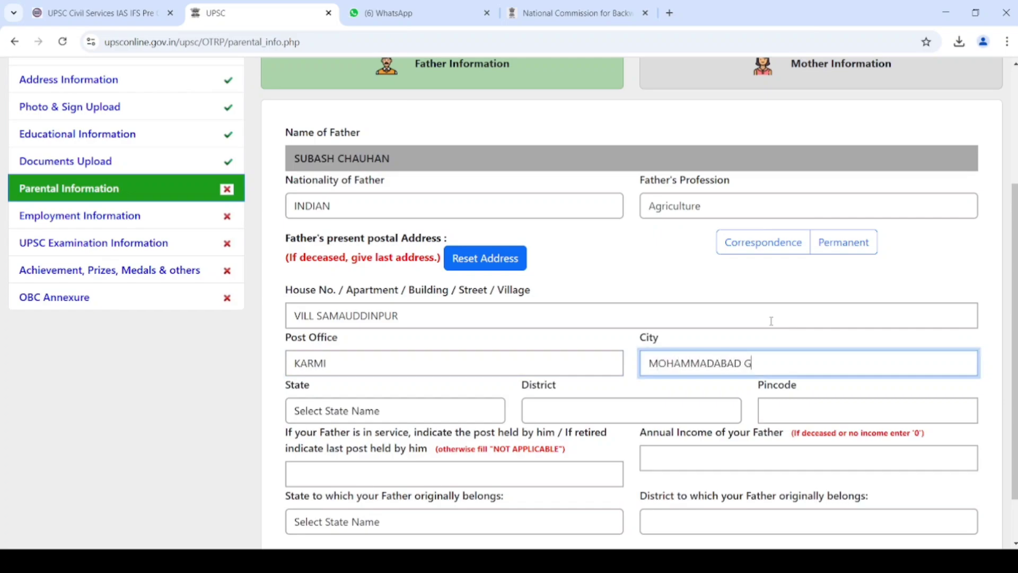
pyautogui.press('Tab')
pyautogui.write('u')
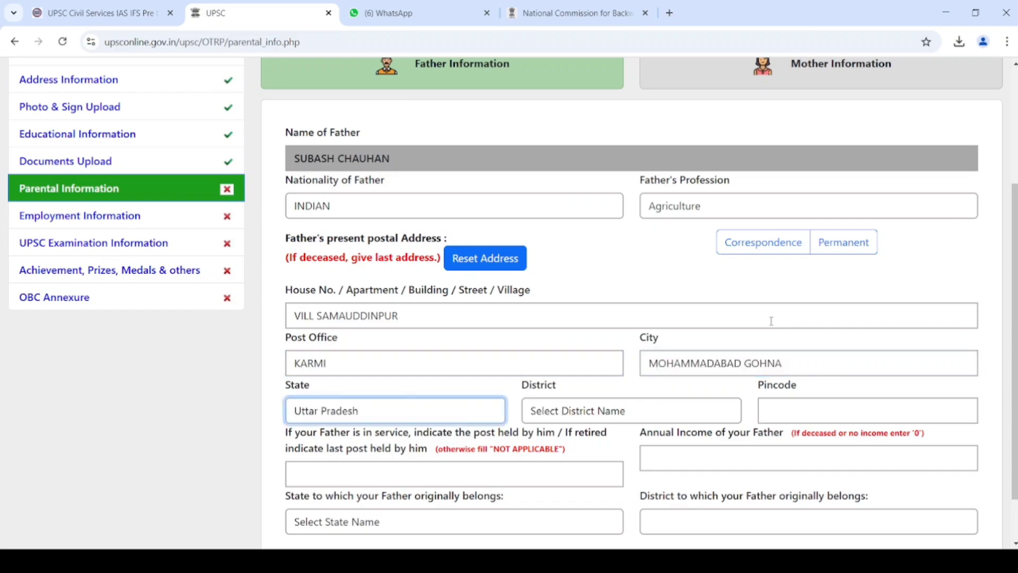
pyautogui.press('Tab')
pyautogui.write('mau')
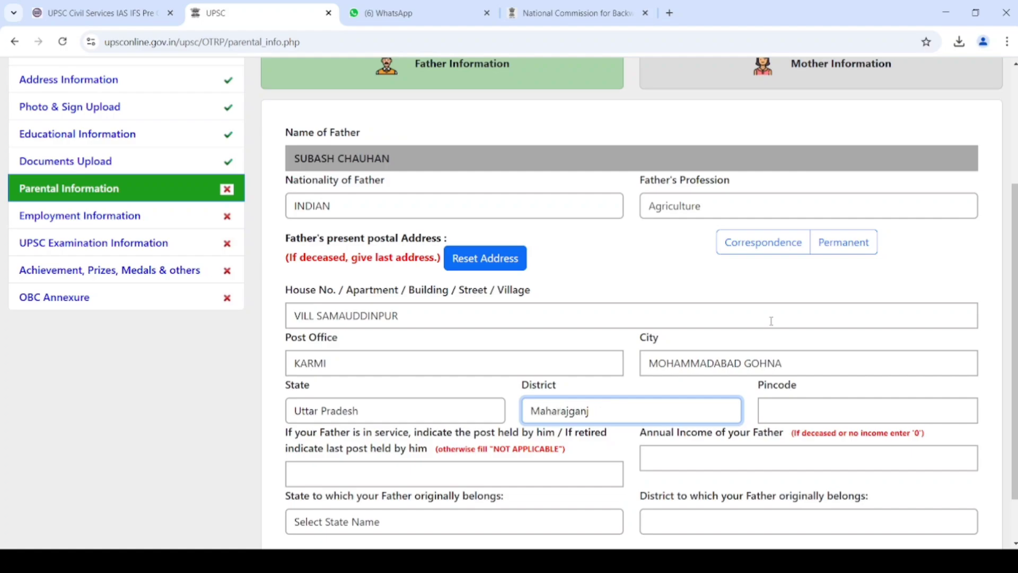
pyautogui.press('Tab')
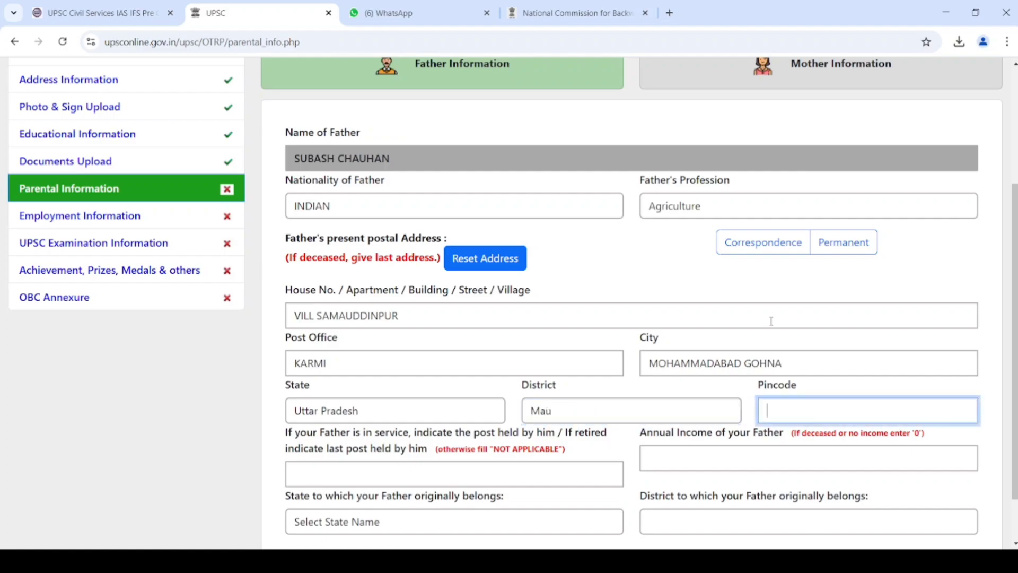
pyautogui.write('276129')
# - Enter post held NOT APPLICABLE, income 60000, home state Uttar Pradesh, district Mau, and save
pyautogui.press('Tab')
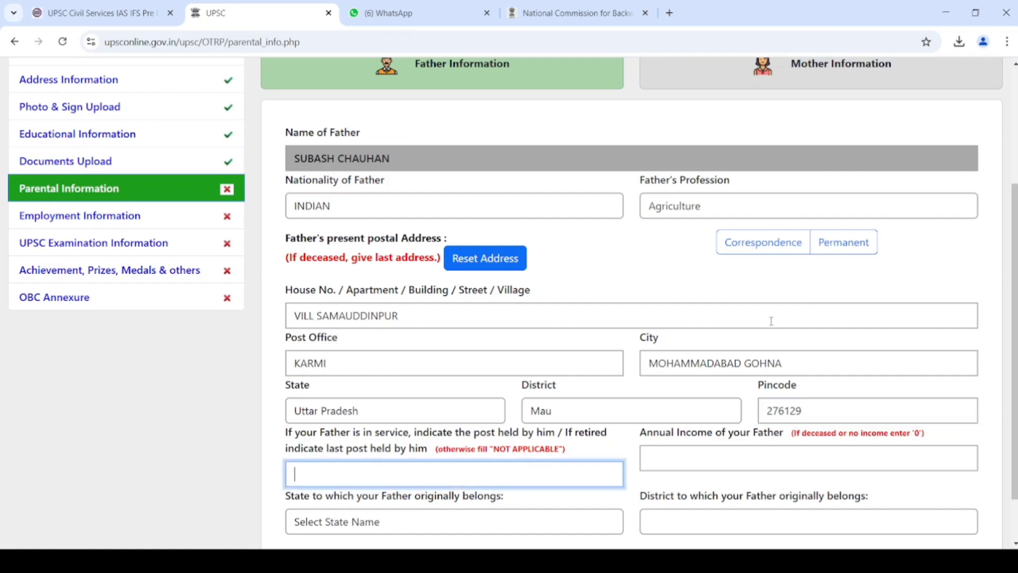
pyautogui.write('NOT APPLICABLE')
pyautogui.press('Tab')
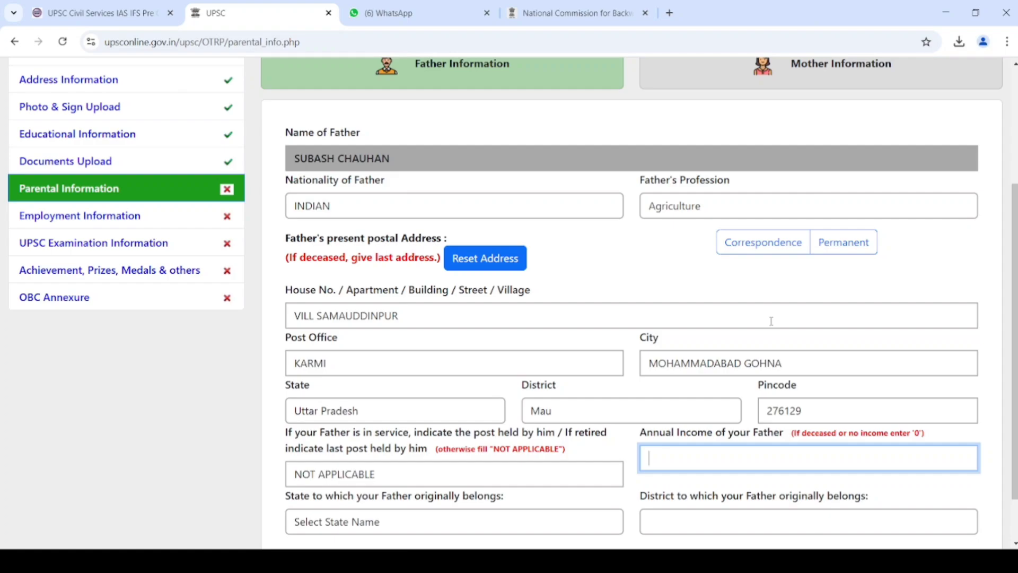
pyautogui.write('60000')
pyautogui.press('Tab')
pyautogui.press('u')
pyautogui.press('u')
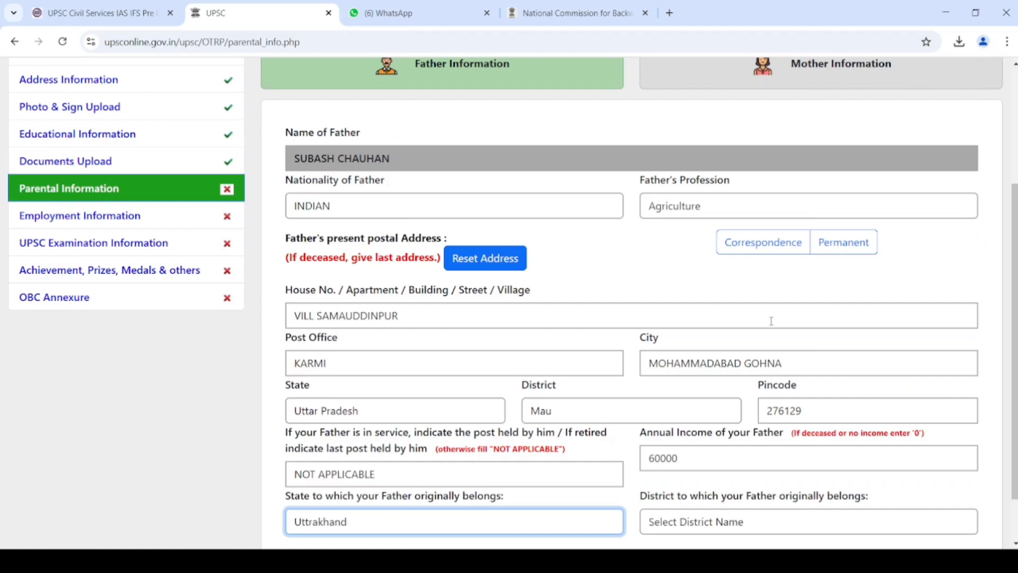
pyautogui.press('u')
pyautogui.press('Tab')
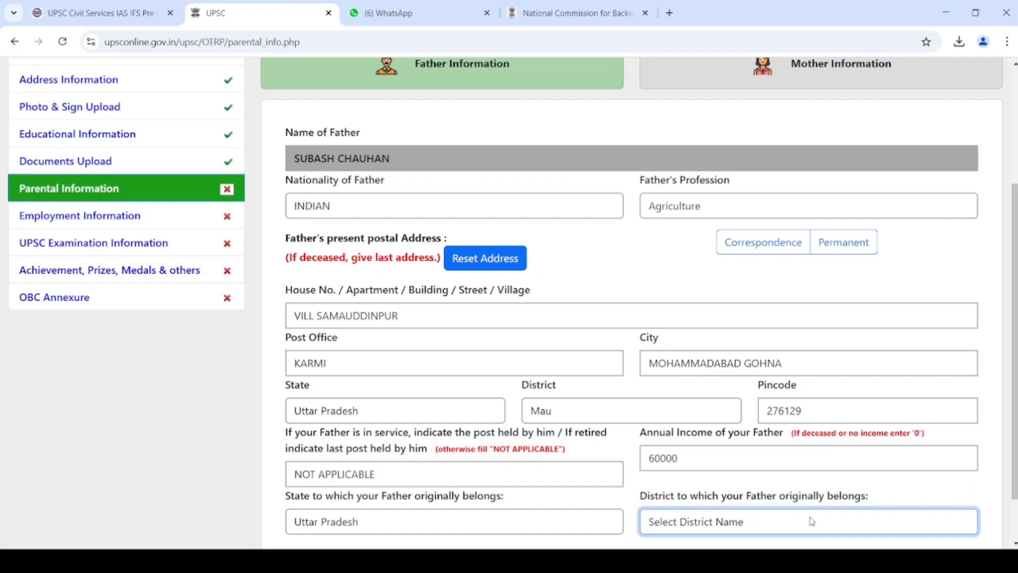
pyautogui.write('mau')
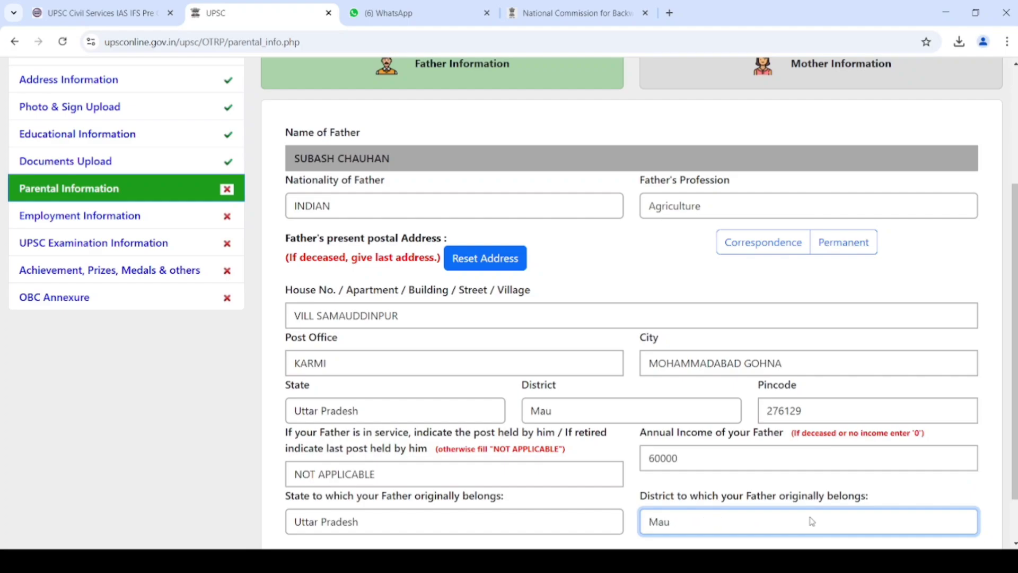
pyautogui.press('Tab')
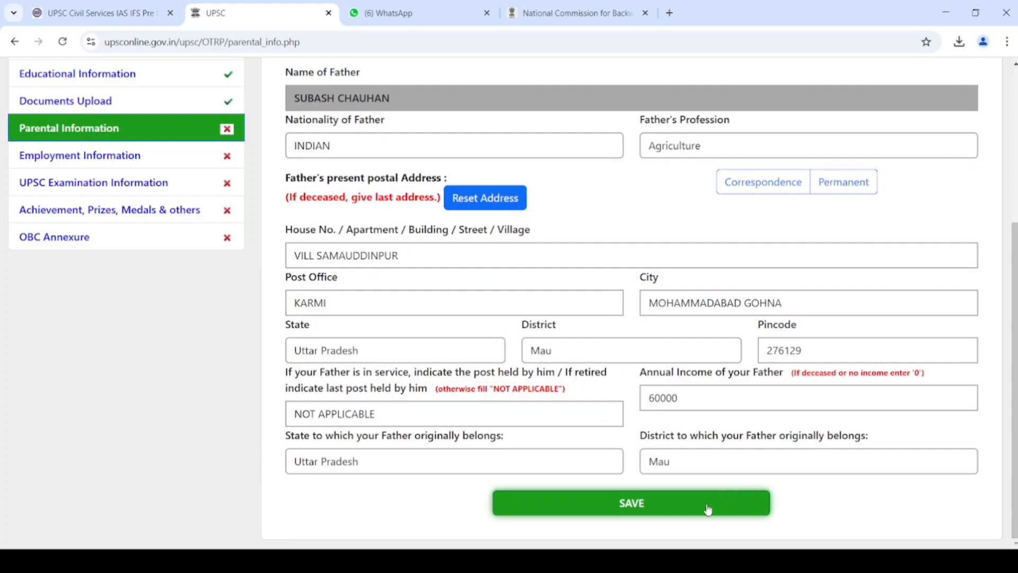
pyautogui.click(708, 509)
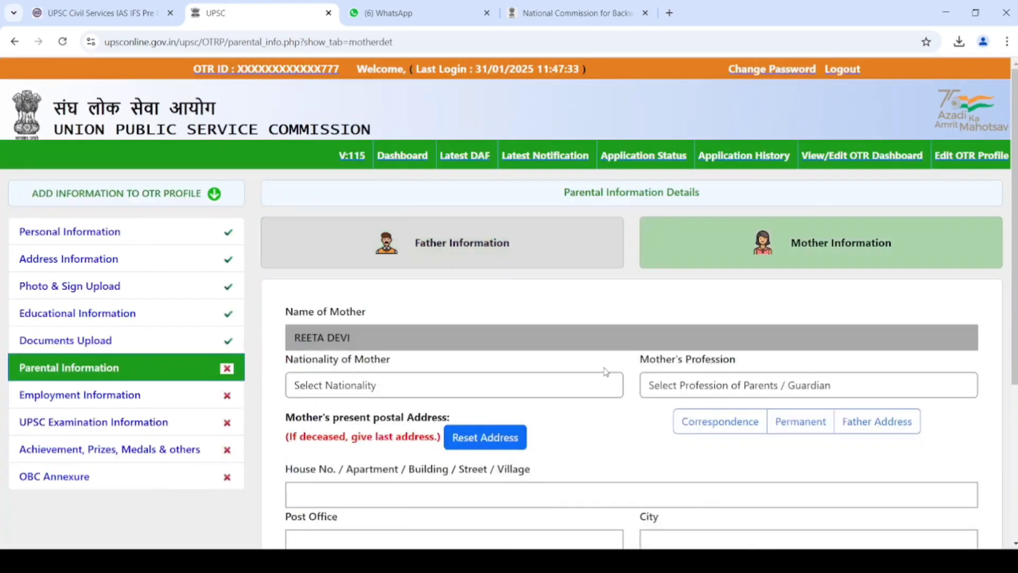
# - Set the mother's nationality to INDIAN and her profession to Homemaker
pyautogui.click(532, 396)
pyautogui.press('i')
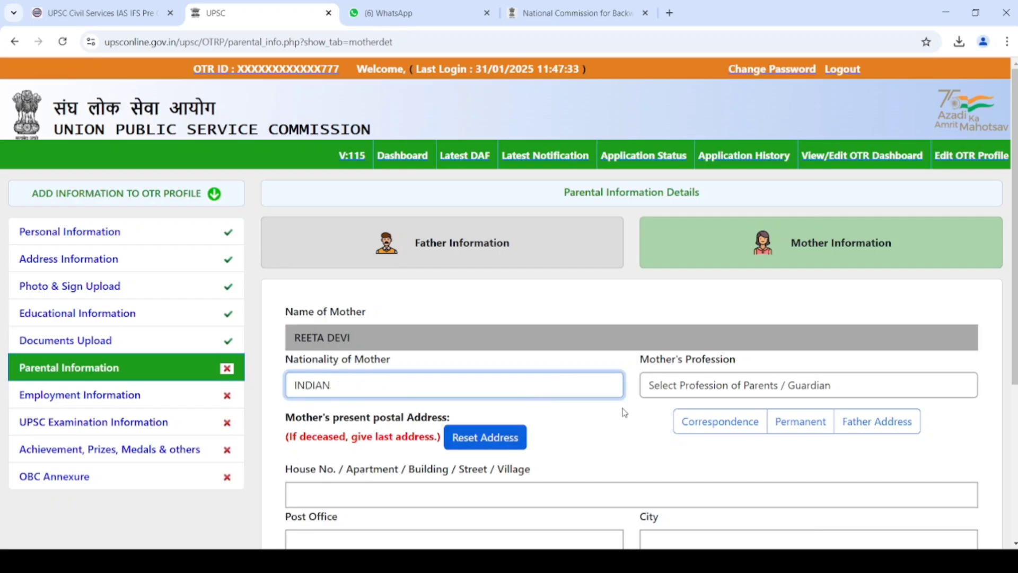
pyautogui.press('Tab')
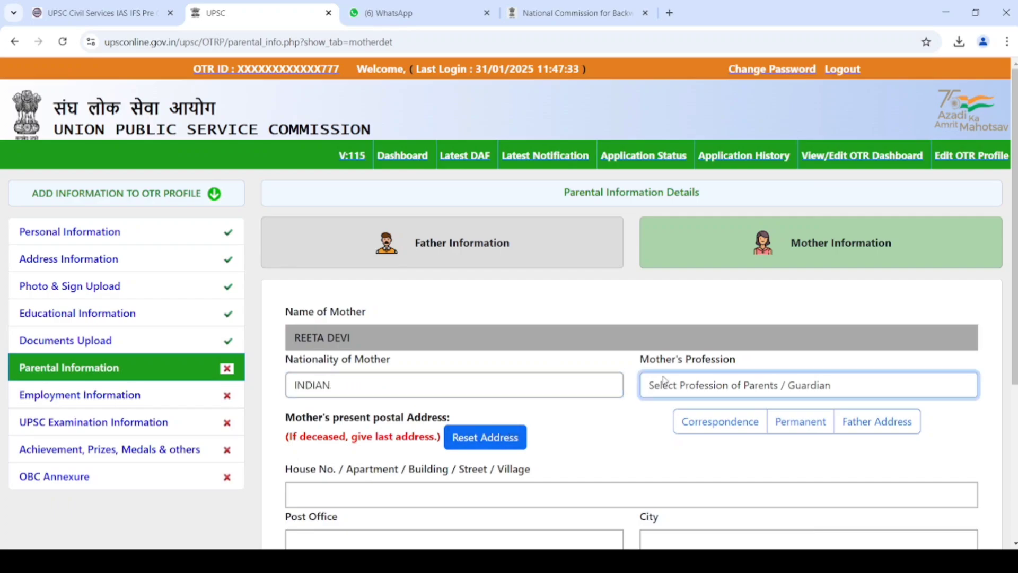
pyautogui.press('o')
pyautogui.press('r')
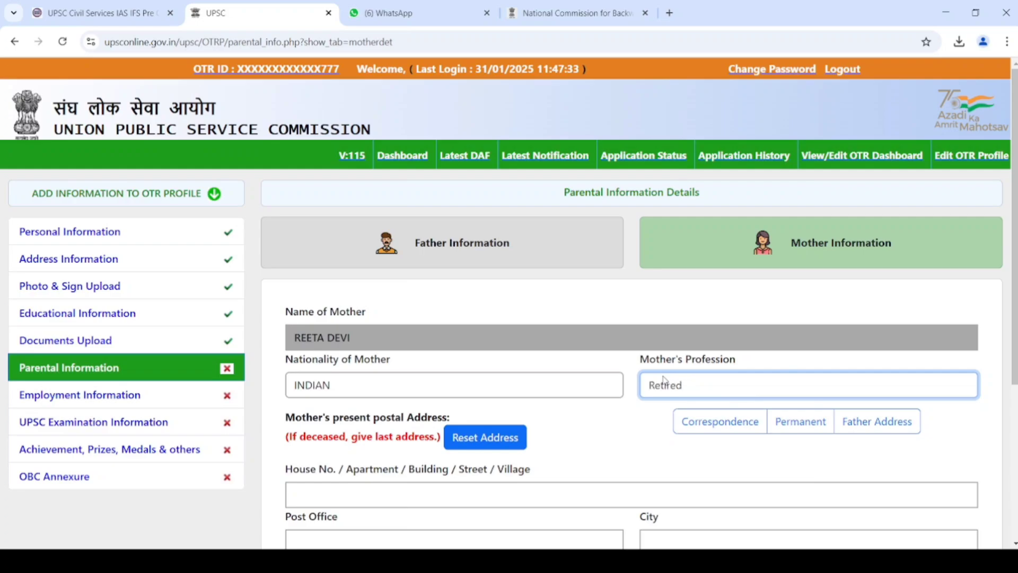
pyautogui.press('h')
pyautogui.press('Tab')
pyautogui.press('Tab')
pyautogui.press('Tab')
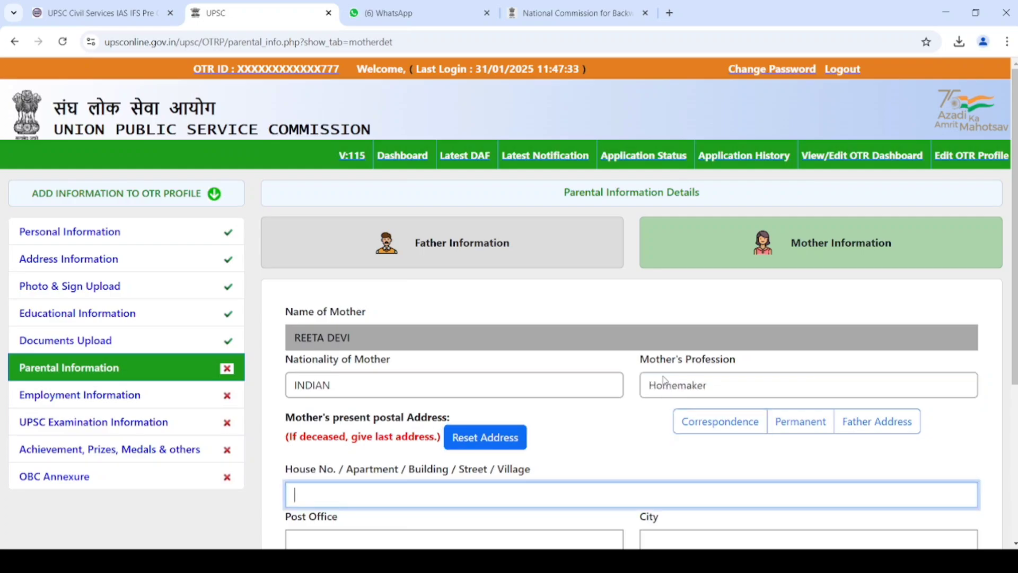
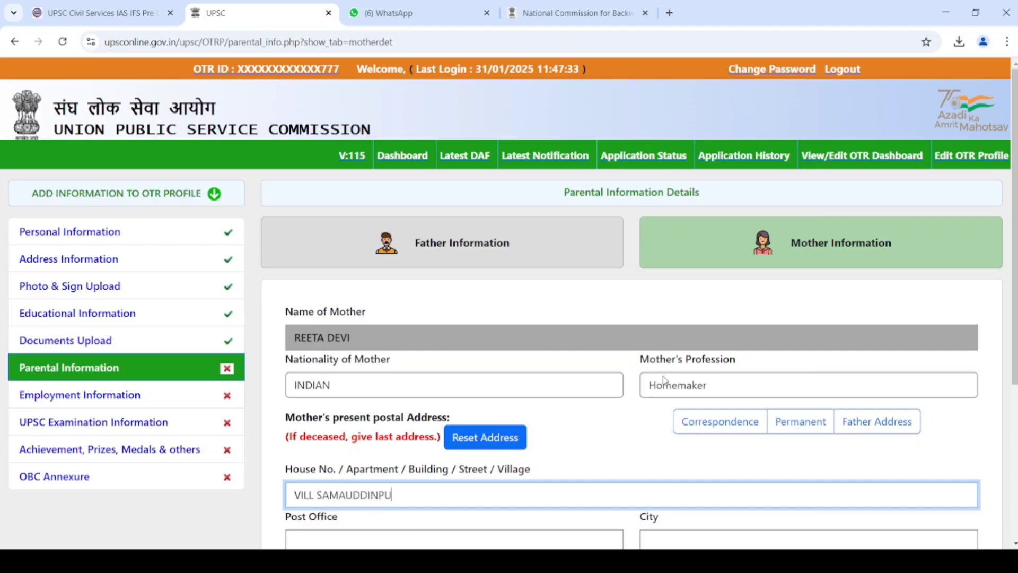
pyautogui.press('Tab')
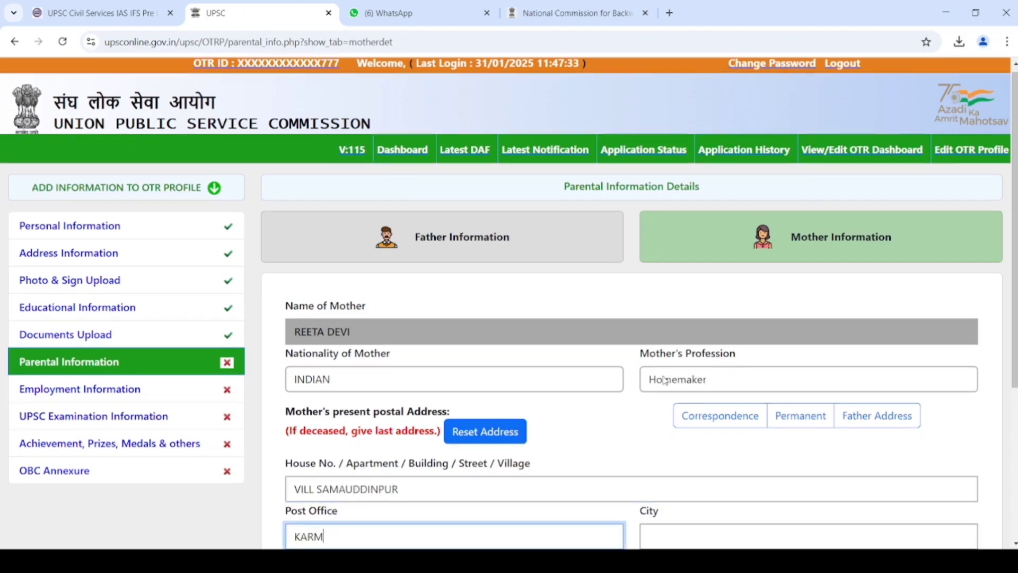
pyautogui.press('Tab')
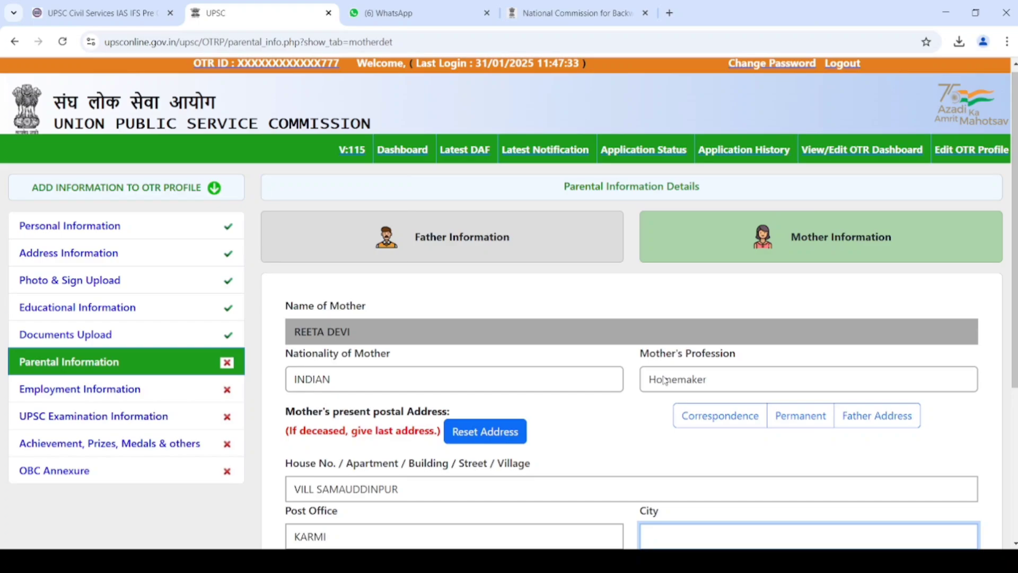
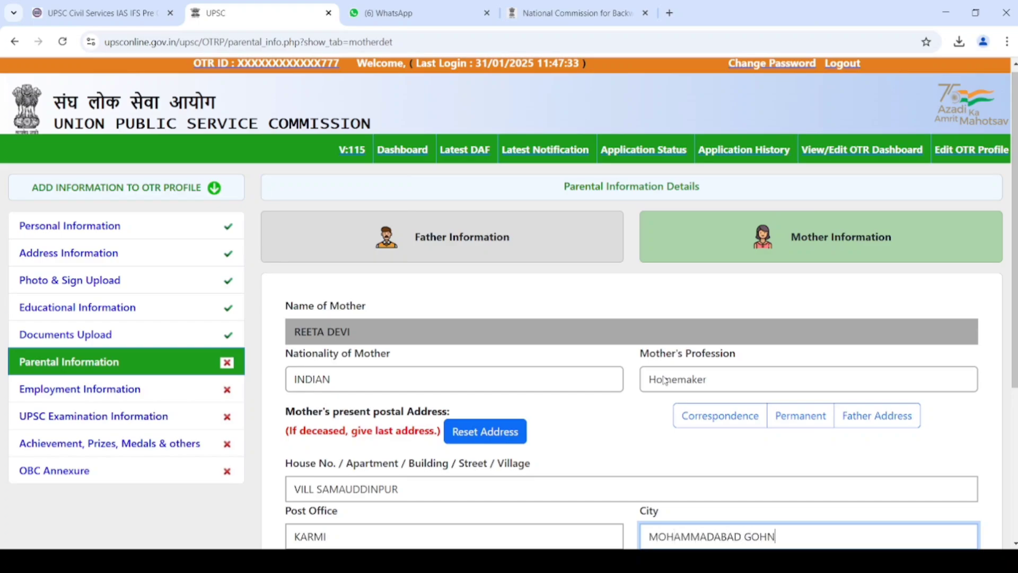
pyautogui.press('Tab')
pyautogui.press('u')
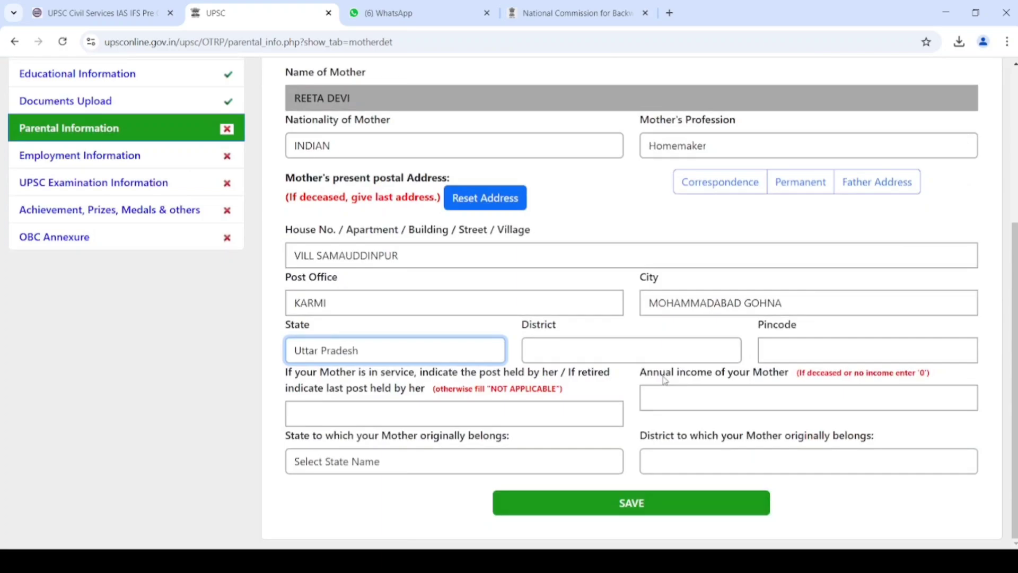
pyautogui.press('Tab')
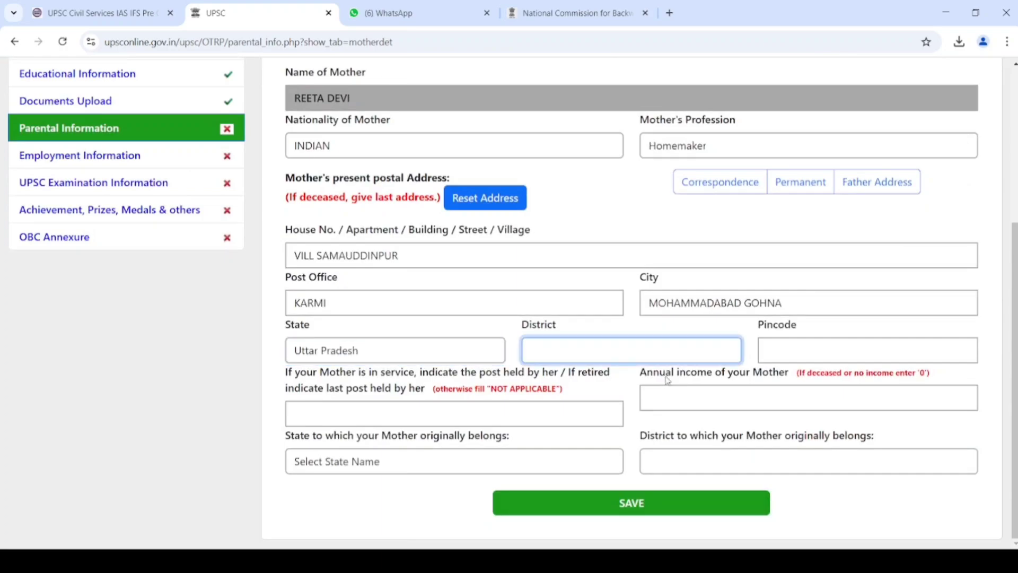
pyautogui.click(689, 325)
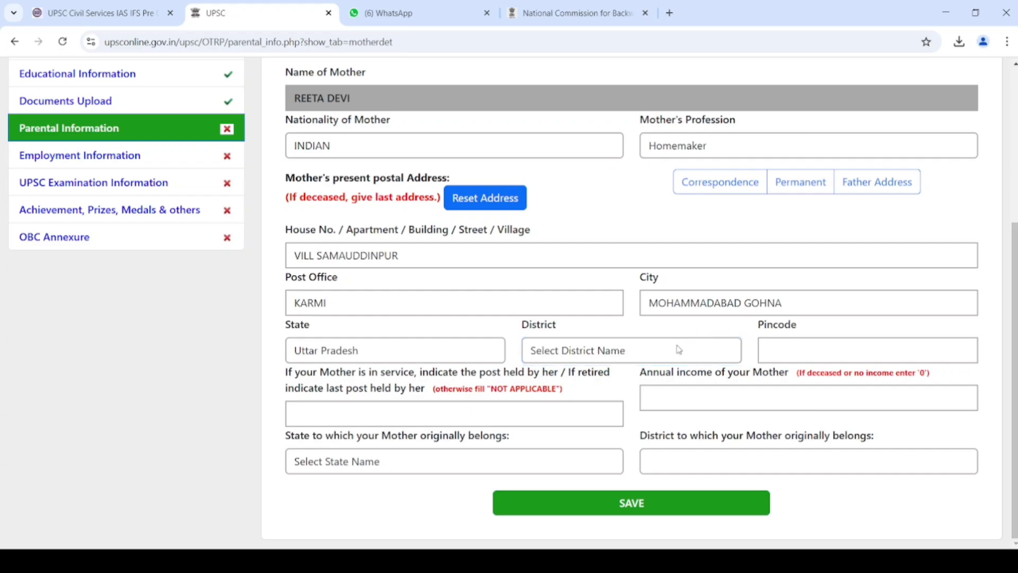
pyautogui.click(679, 350)
pyautogui.write('mau')
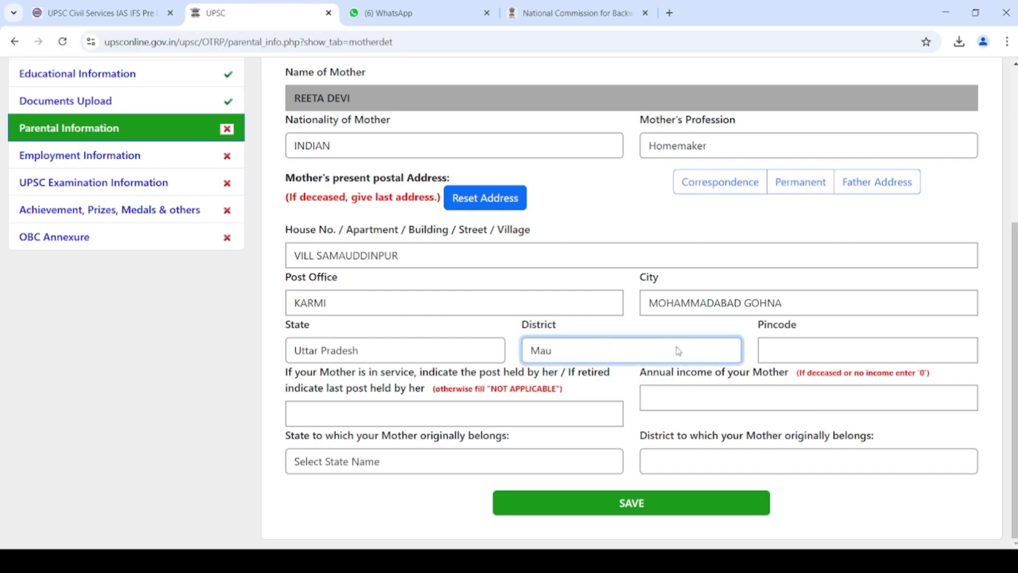
pyautogui.press('Tab')
pyautogui.write('27')
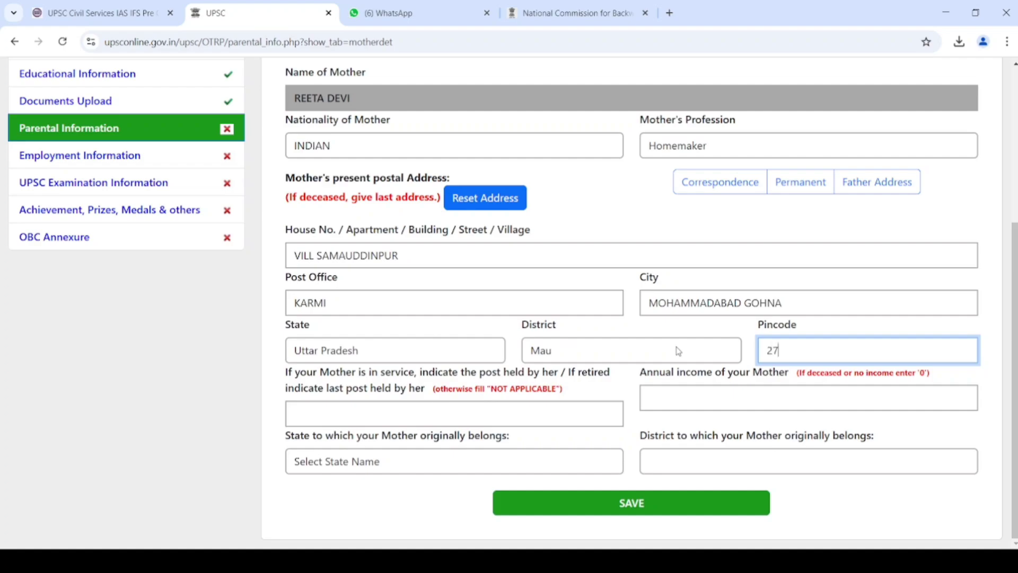
pyautogui.write('6129')
# - Enter post held NOT APPLICABLE, income 0, origin Uttar Pradesh and Mau, then save
pyautogui.press('Tab')
pyautogui.write('NOT')
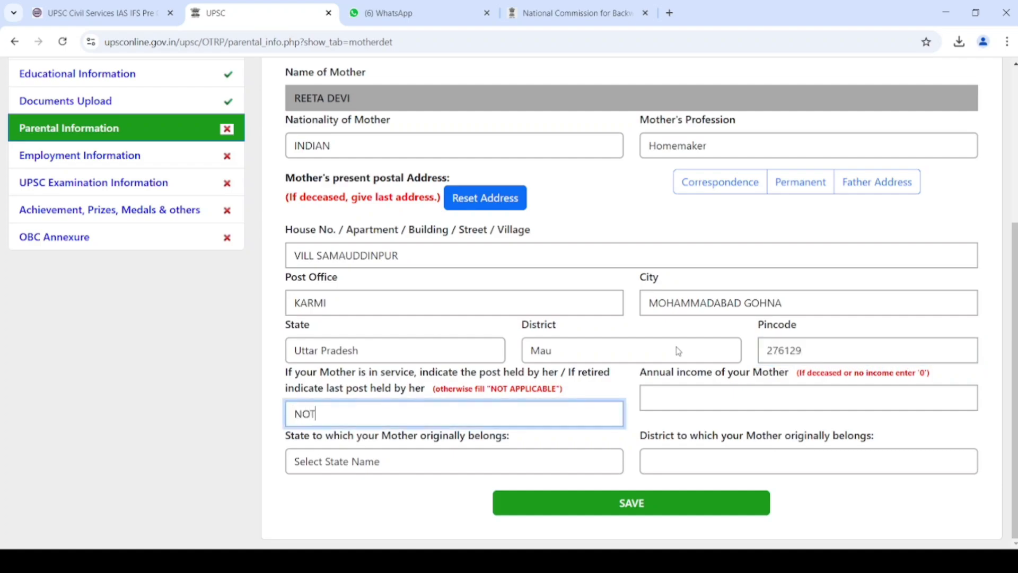
pyautogui.write(' APPLICABLE')
pyautogui.press('Tab')
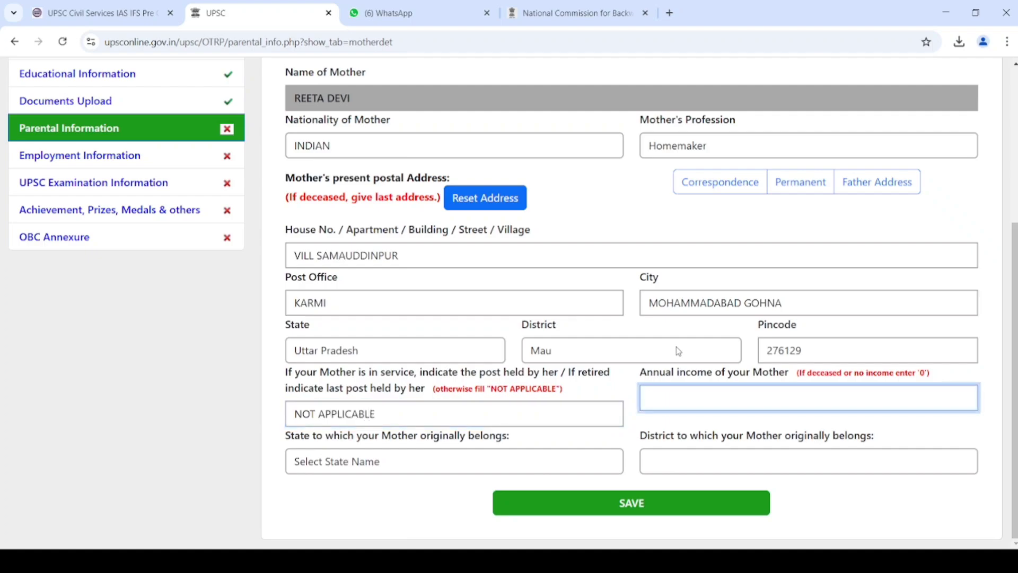
pyautogui.write('0')
pyautogui.press('Tab')
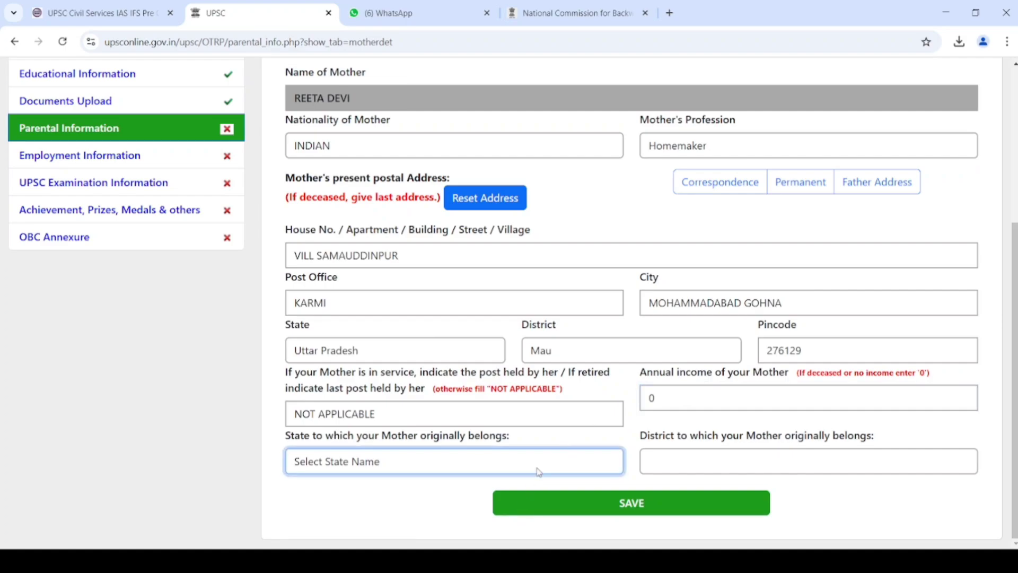
pyautogui.press('u')
pyautogui.press('Tab')
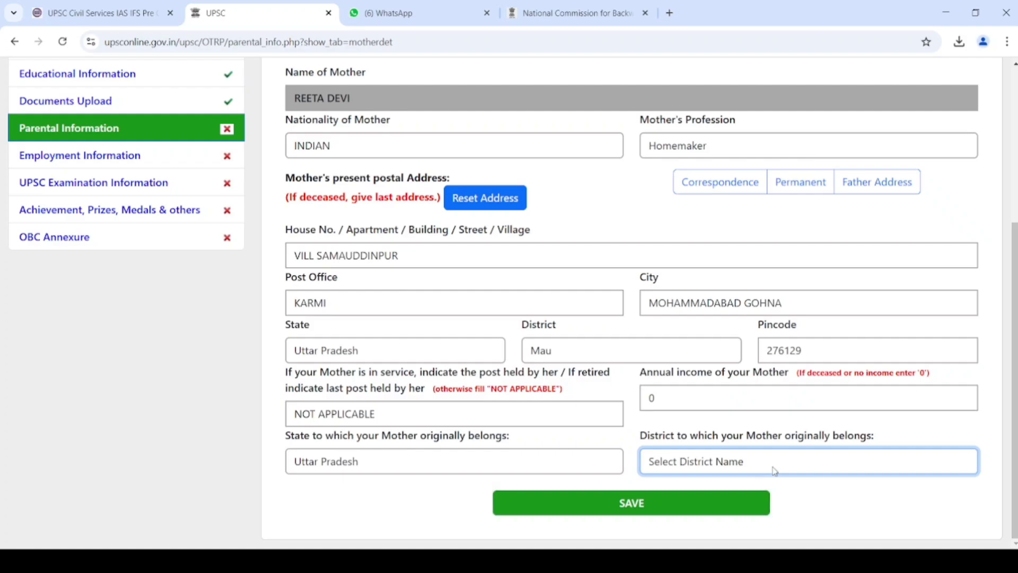
pyautogui.write('mau')
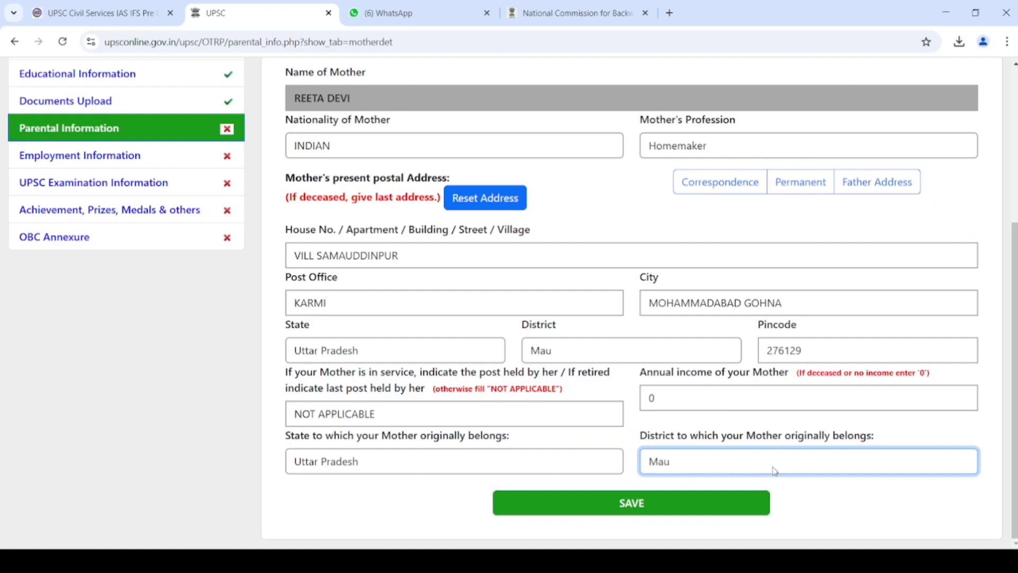
pyautogui.click(644, 517)
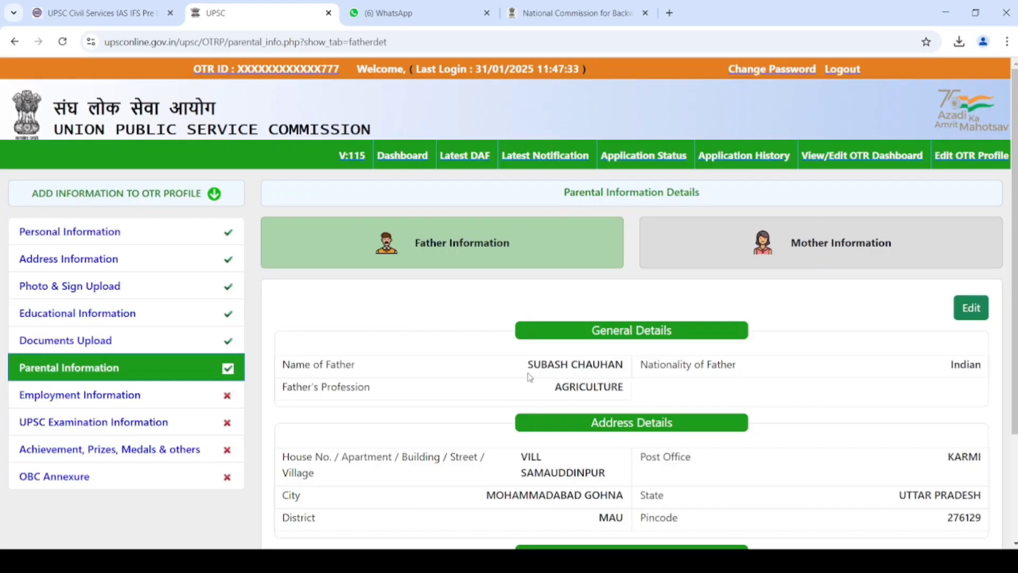
# - Go to the Employment Information section from the sidebar
pyautogui.click(63, 399)
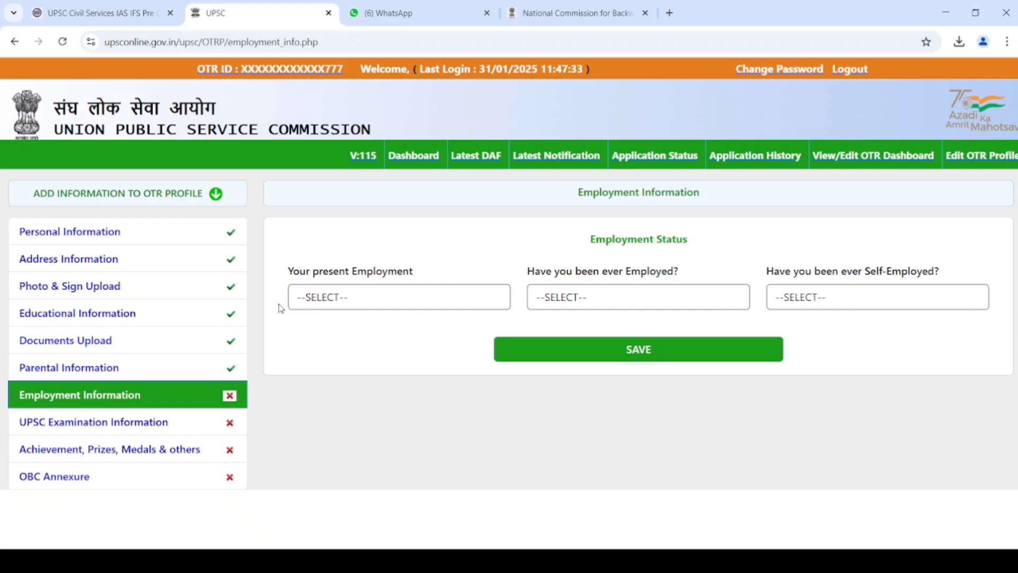
# - Save employment status as Not Employed, ever employed NO, ever self-employed NO
pyautogui.click(416, 298)
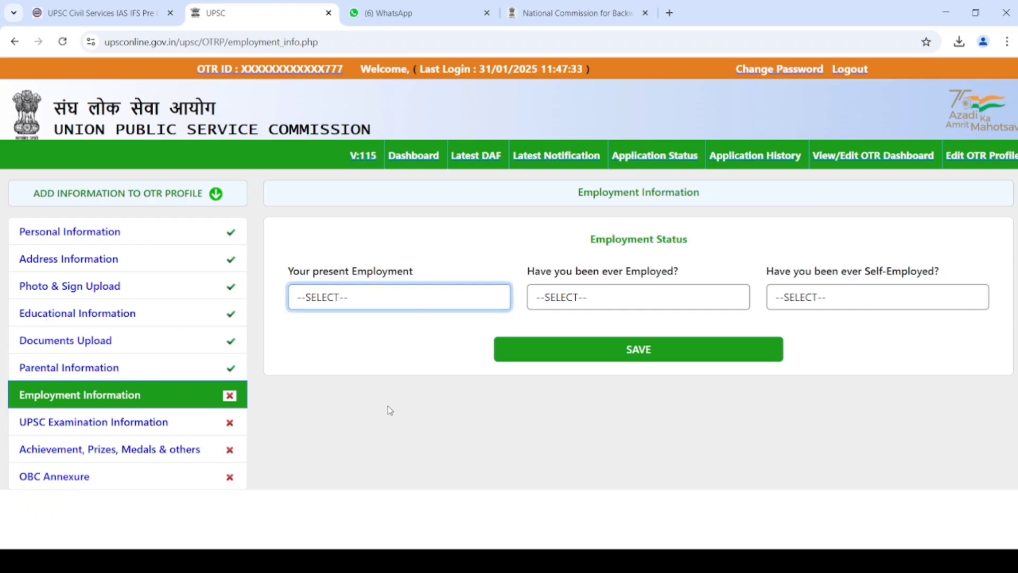
pyautogui.press('Down')
pyautogui.press('Tab')
pyautogui.press('n')
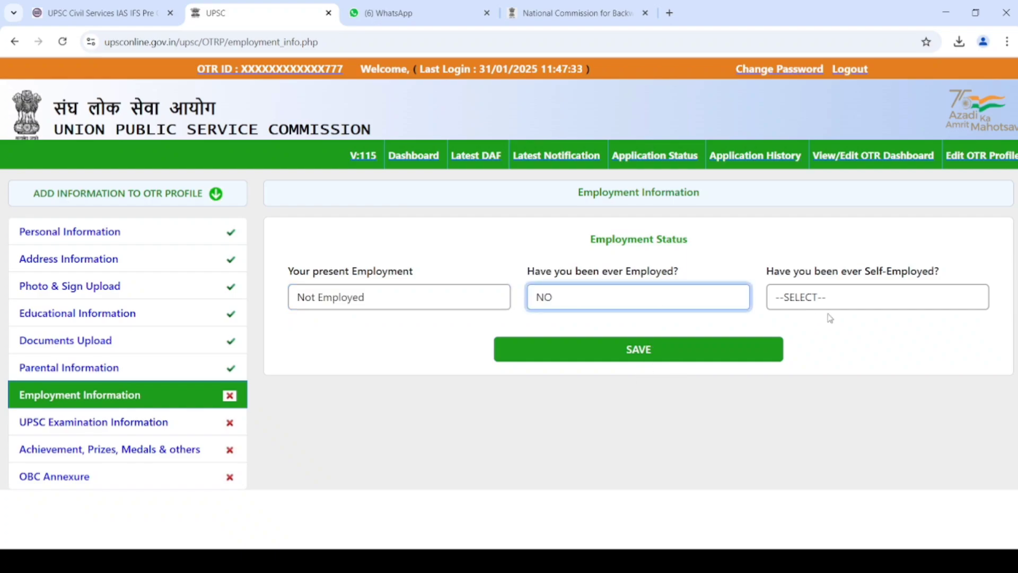
pyautogui.press('Tab')
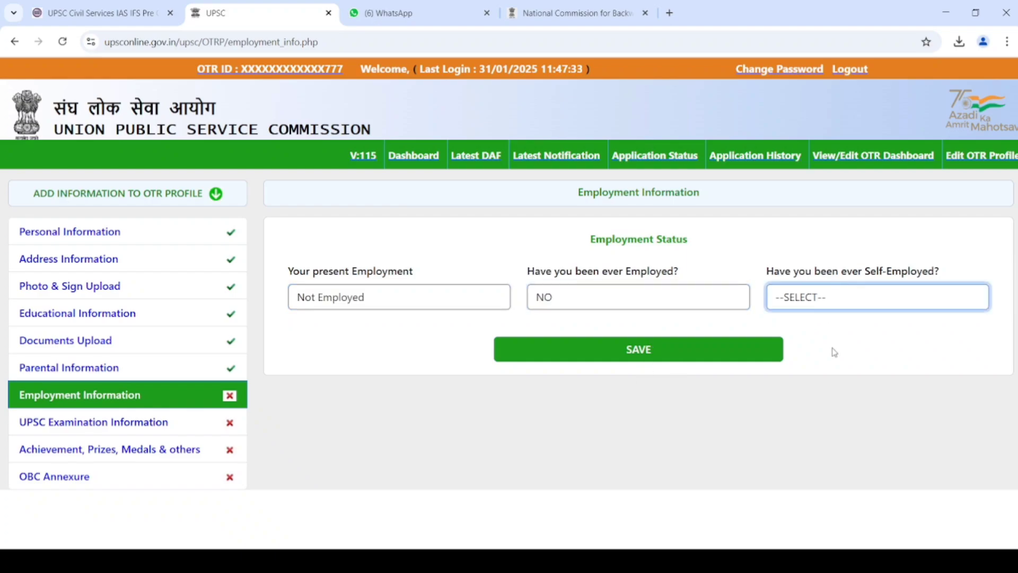
pyautogui.press('n')
pyautogui.click(689, 362)
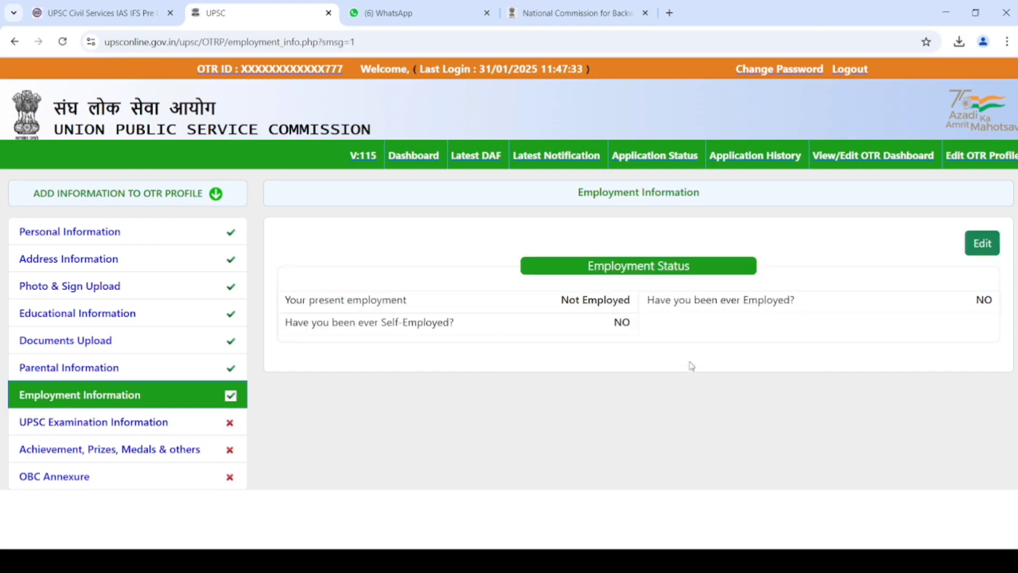
# - In UPSC Examination Information, answer debarred NO and previously appeared YES
pyautogui.click(98, 425)
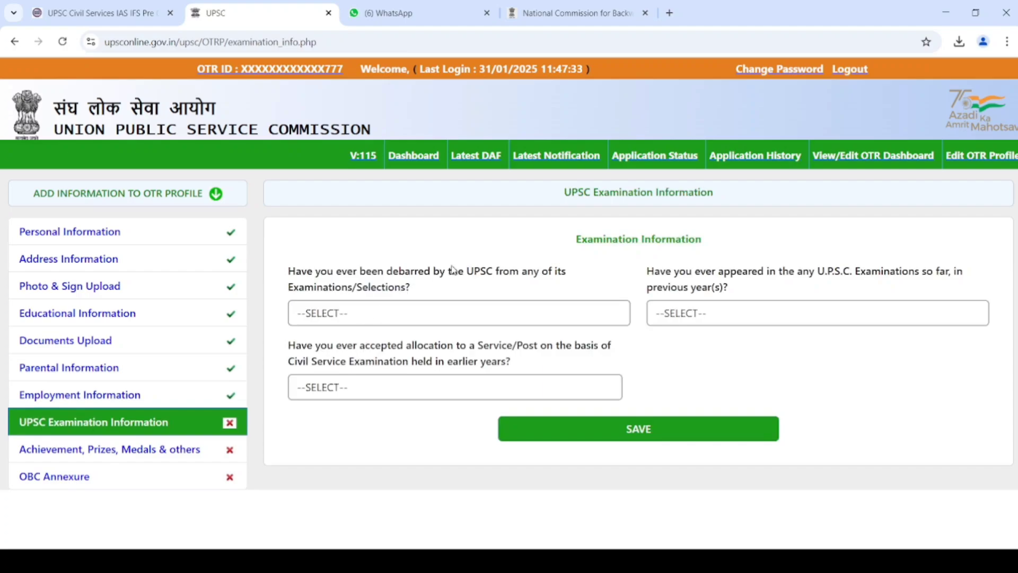
pyautogui.click(467, 321)
pyautogui.click(427, 393)
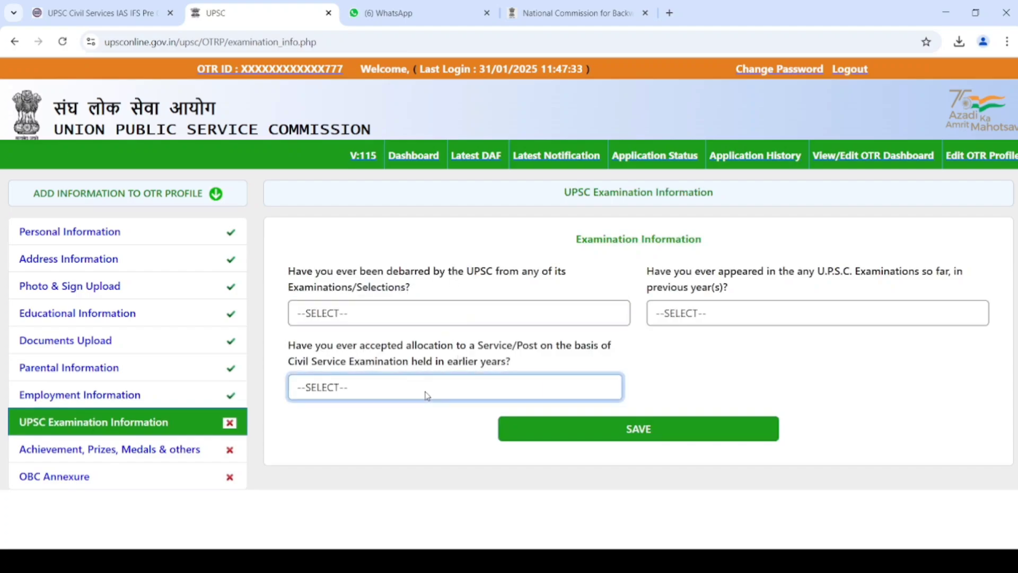
pyautogui.click(498, 317)
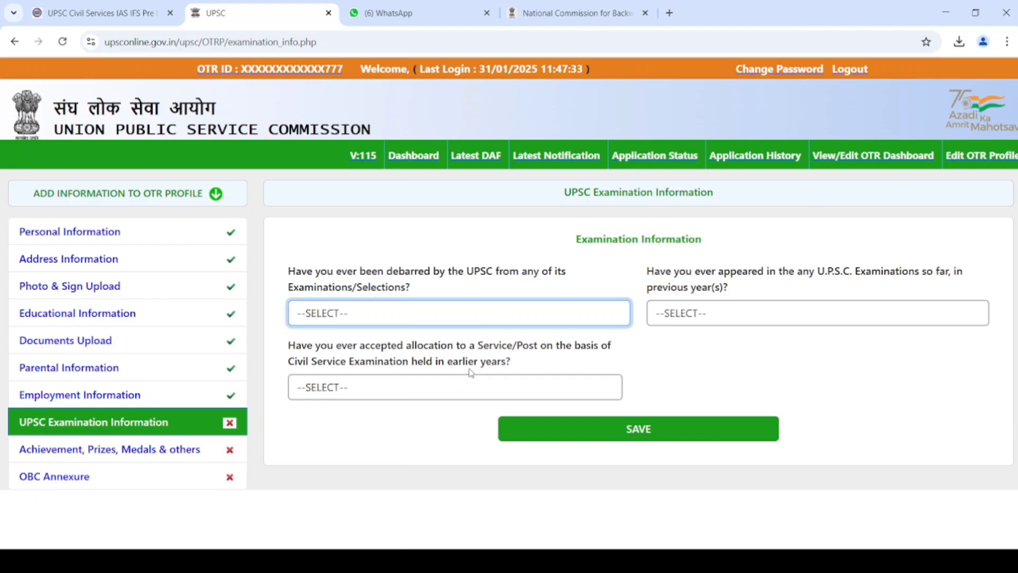
pyautogui.click(471, 373)
pyautogui.click(790, 314)
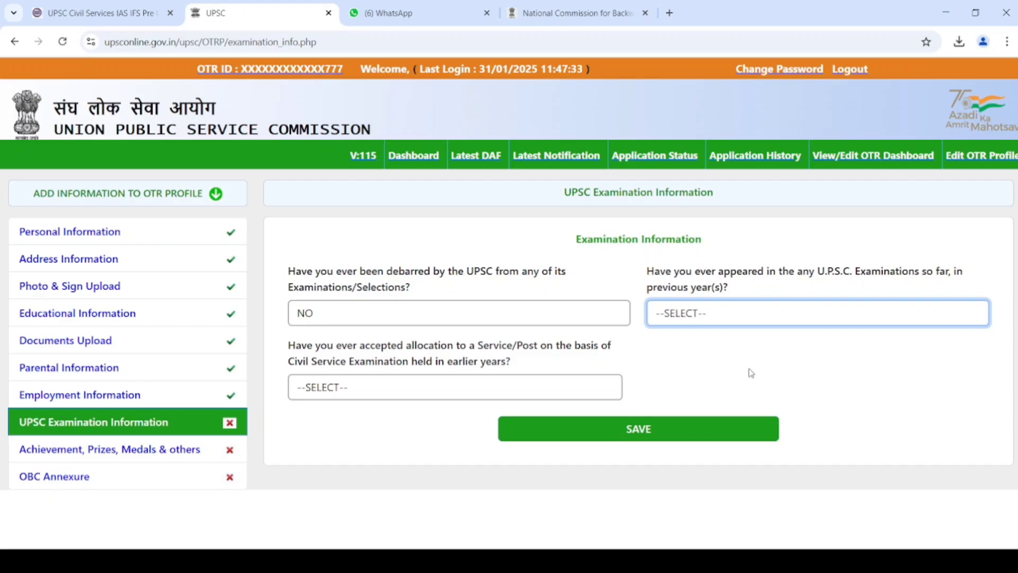
pyautogui.click(755, 369)
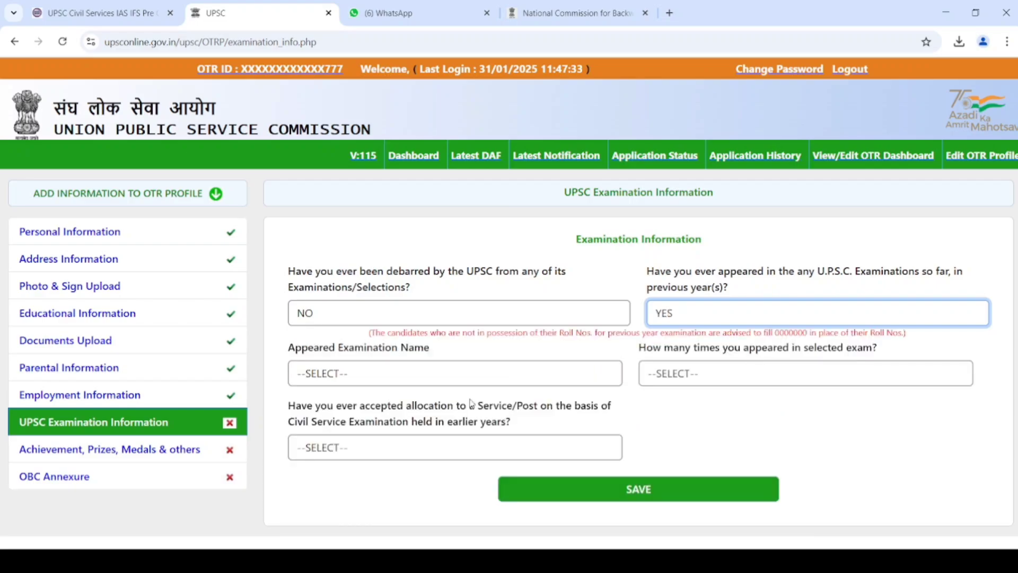
# - Record Civil Services (Preliminary) Examination, appeared once, year 2024, roll number 0000000
pyautogui.click(512, 369)
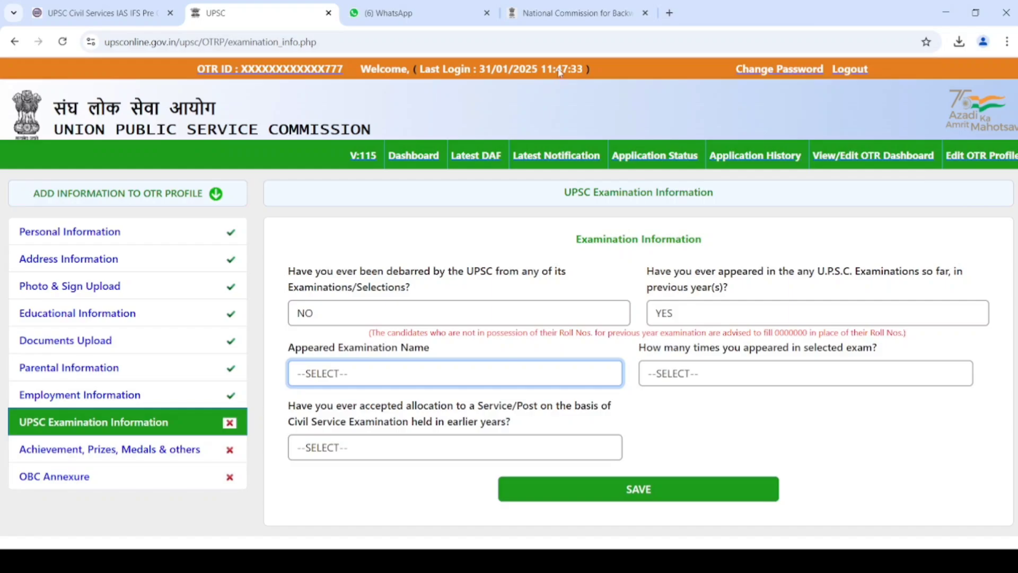
pyautogui.press('Down')
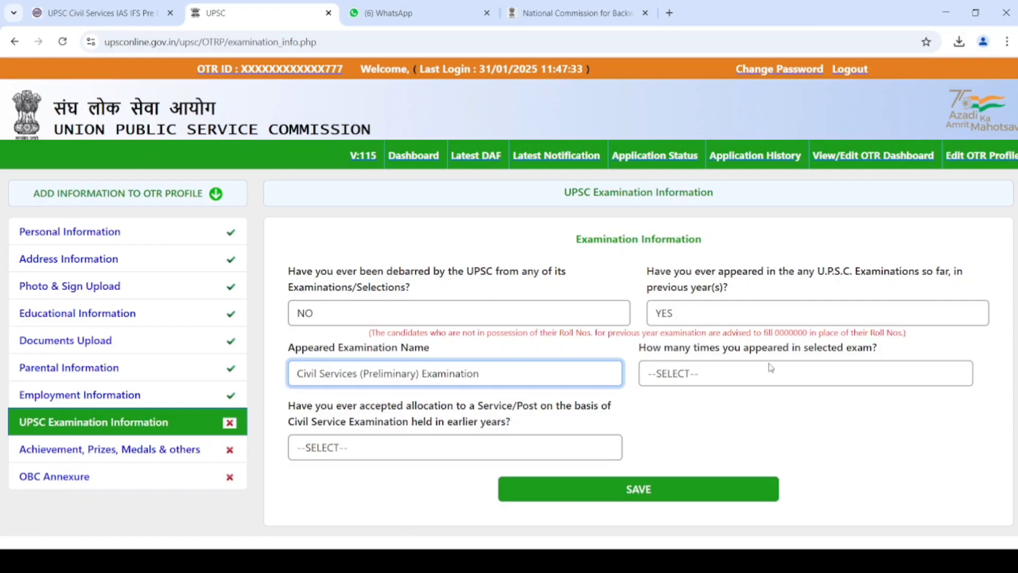
pyautogui.click(786, 384)
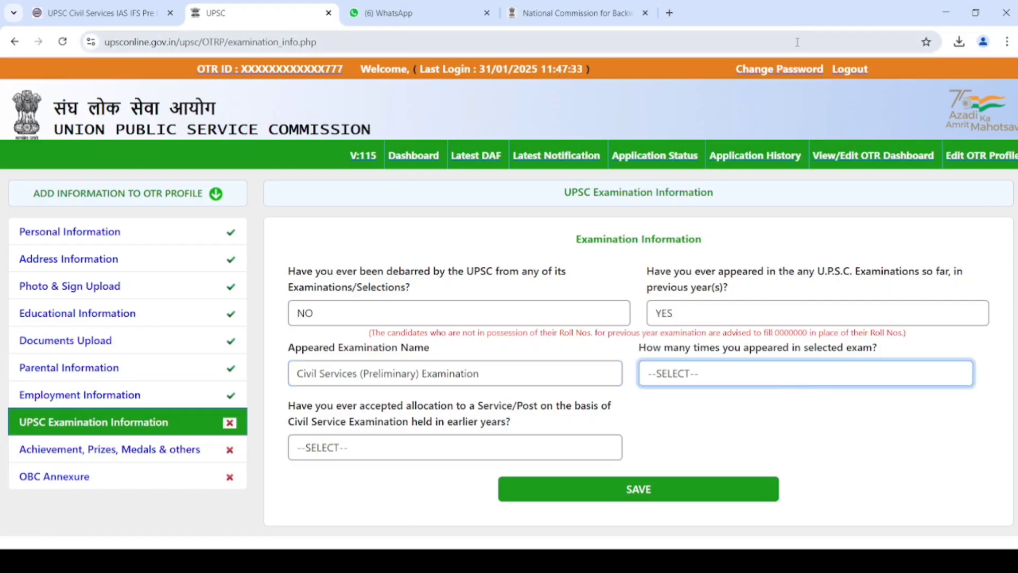
pyautogui.press('Down')
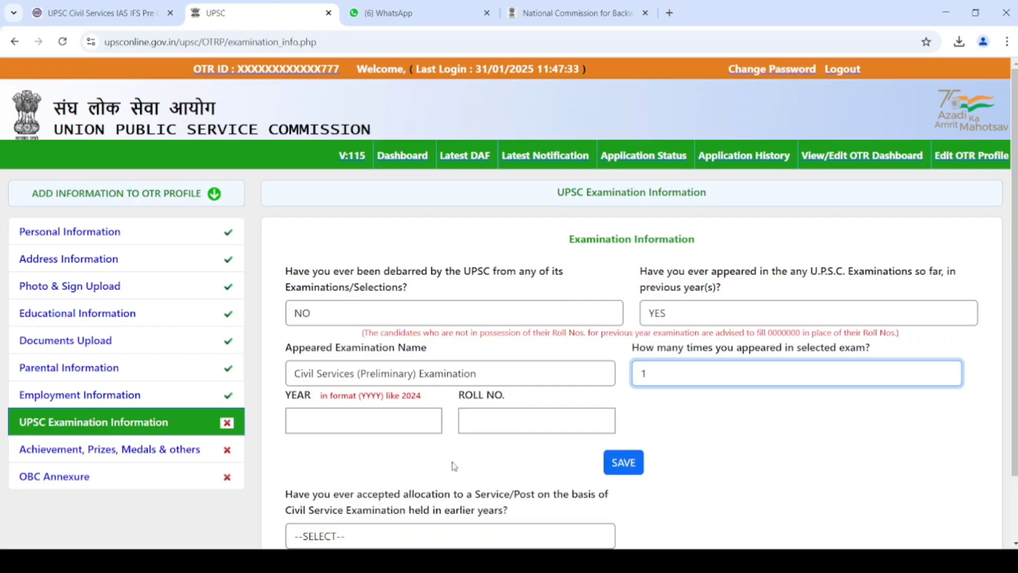
pyautogui.click(347, 429)
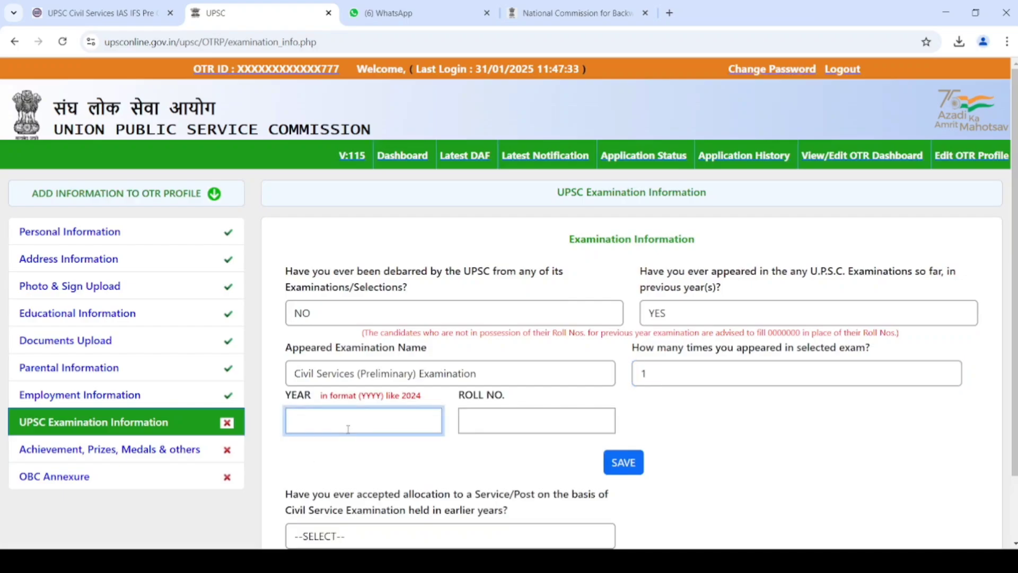
pyautogui.write('2021')
pyautogui.write('4')
pyautogui.press('Tab')
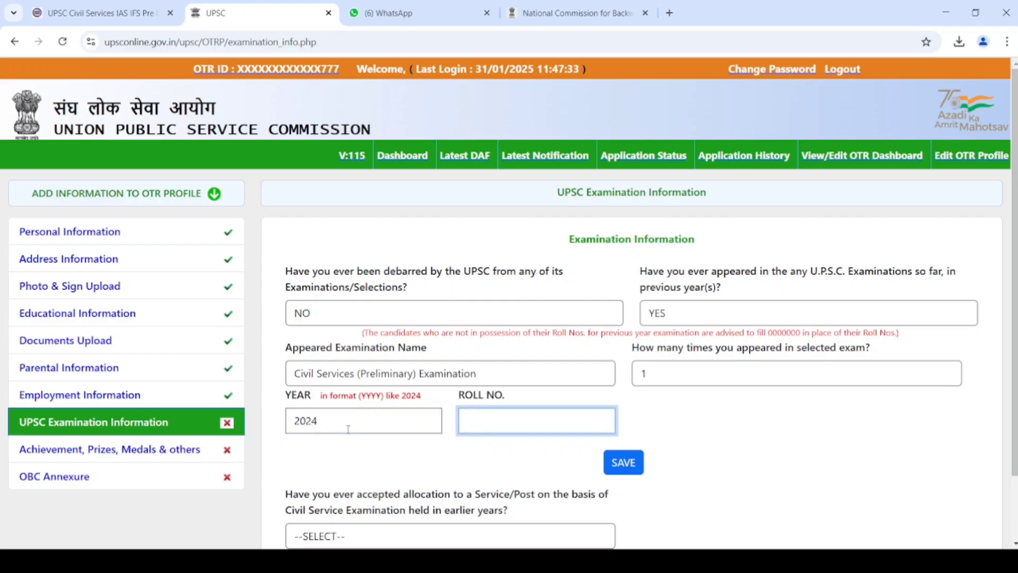
pyautogui.write('0000000')
pyautogui.press('Tab')
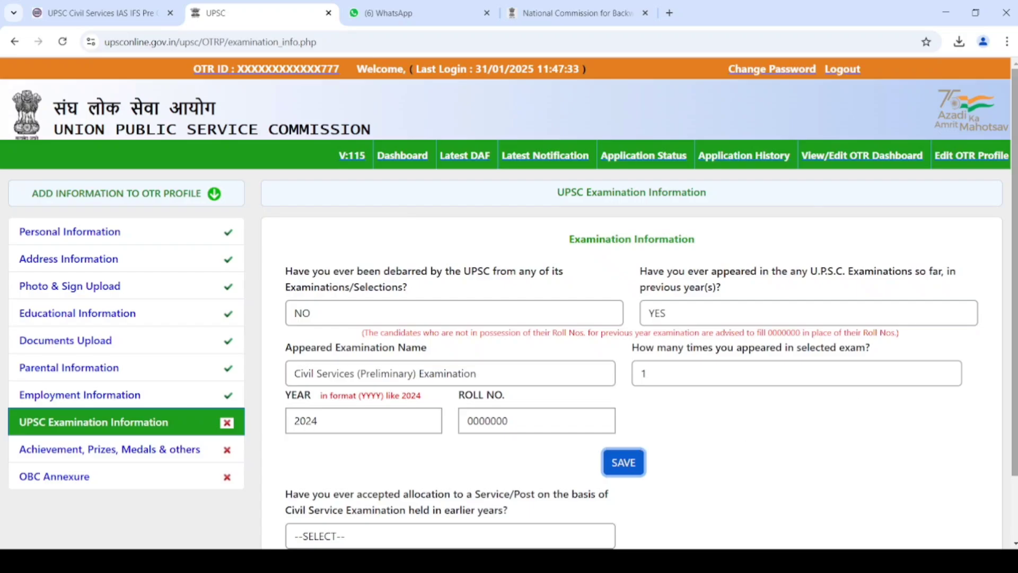
pyautogui.scroll(-1, 997, 371)
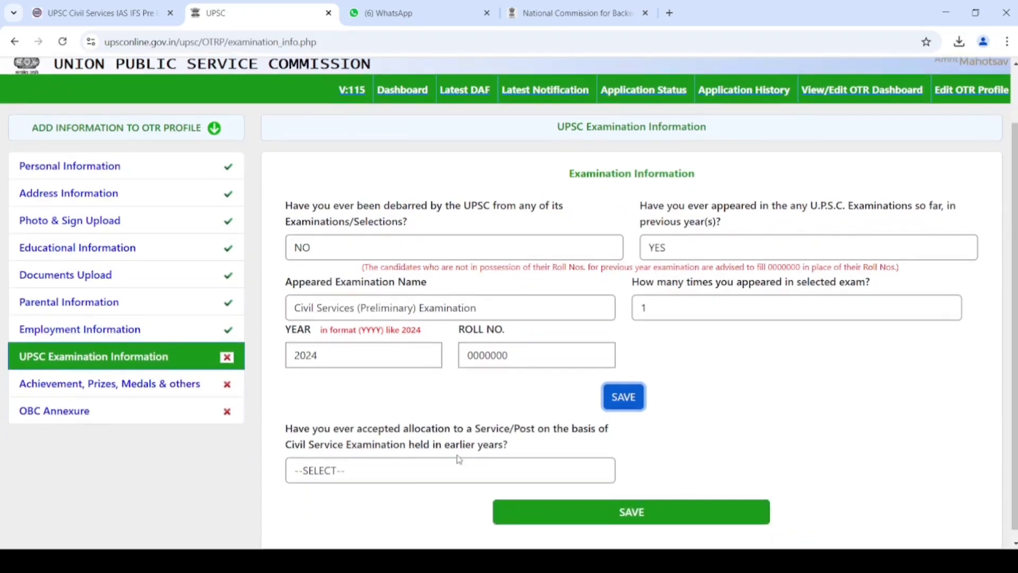
pyautogui.click(433, 478)
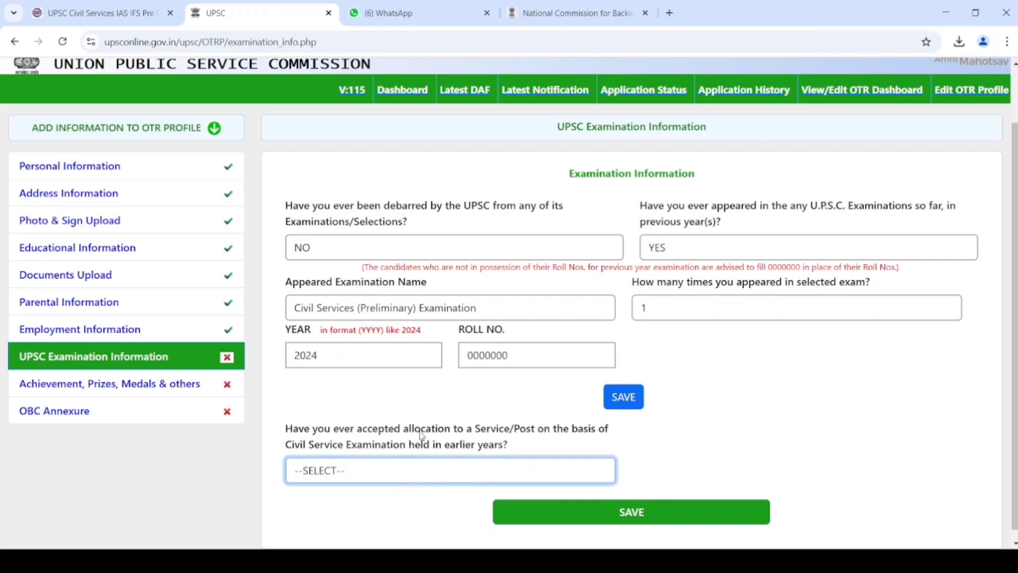
# - Answer NO to prior service allocation, add the 2024 attempt row, and save the section
pyautogui.click(459, 400)
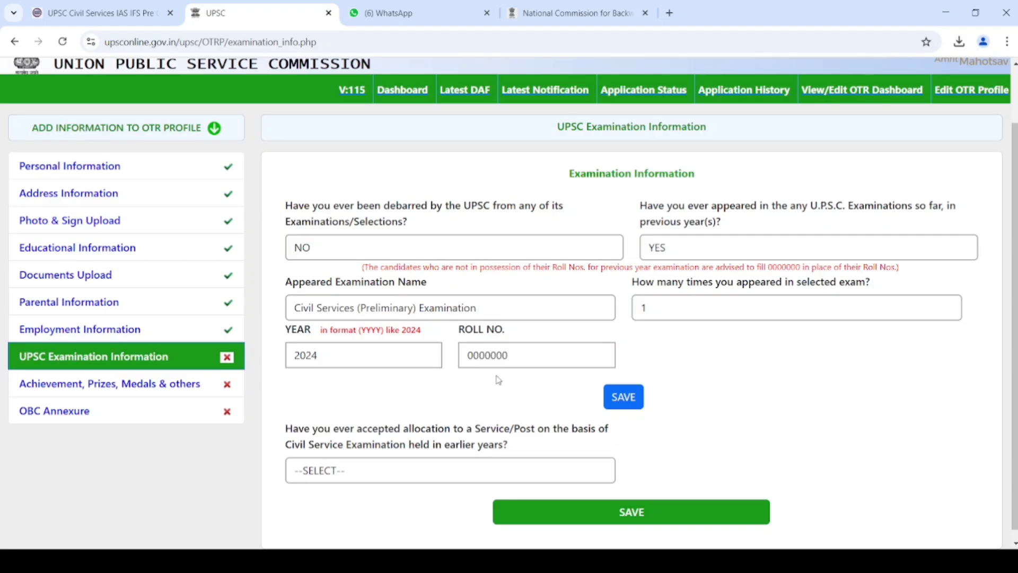
pyautogui.click(435, 469)
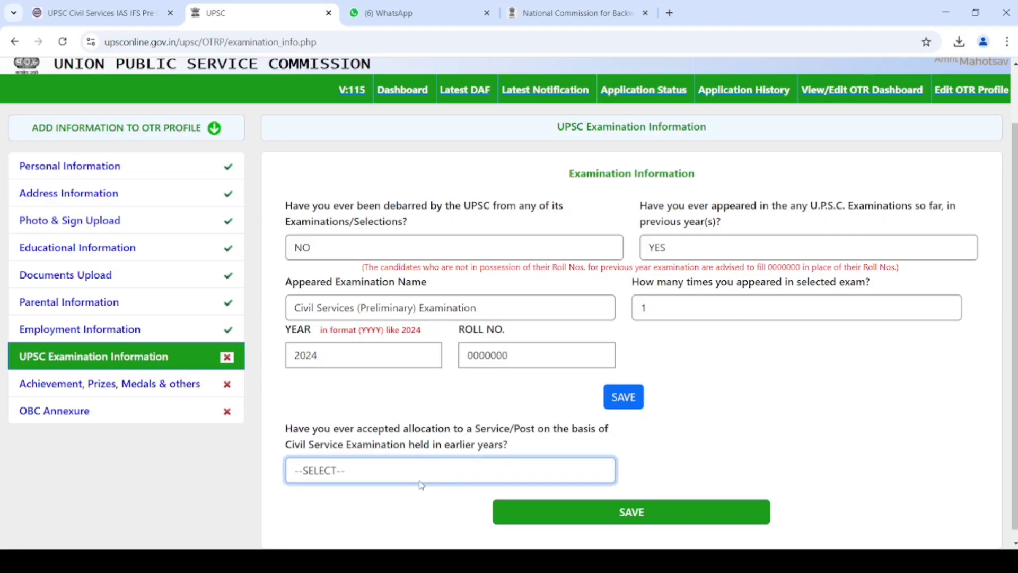
pyautogui.click(393, 530)
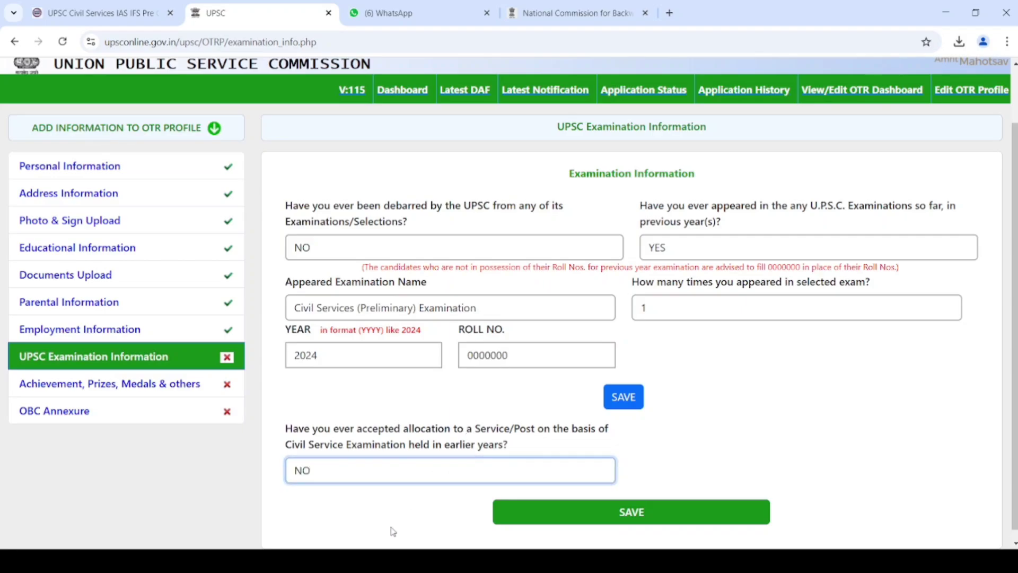
pyautogui.click(624, 406)
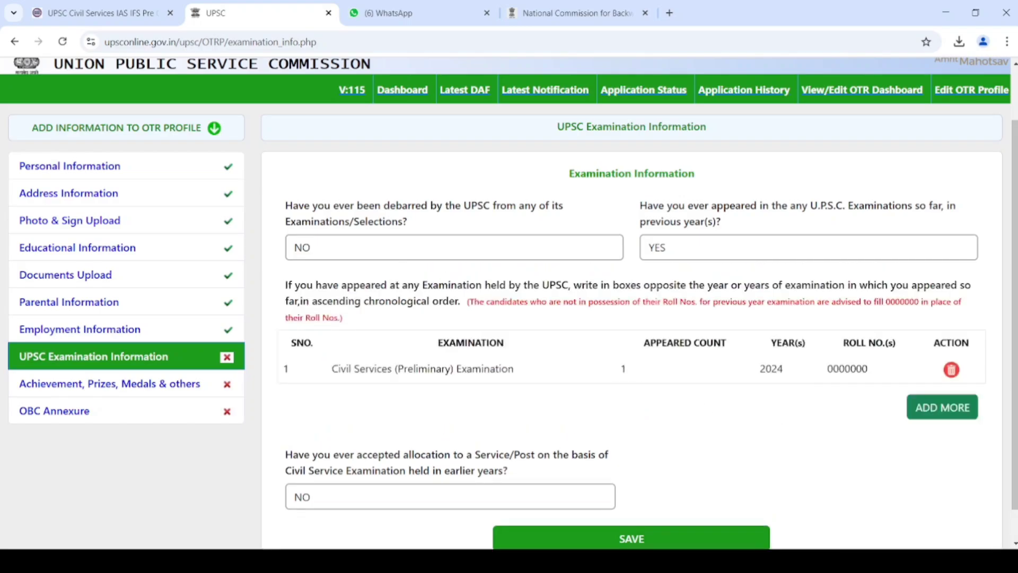
pyautogui.click(657, 545)
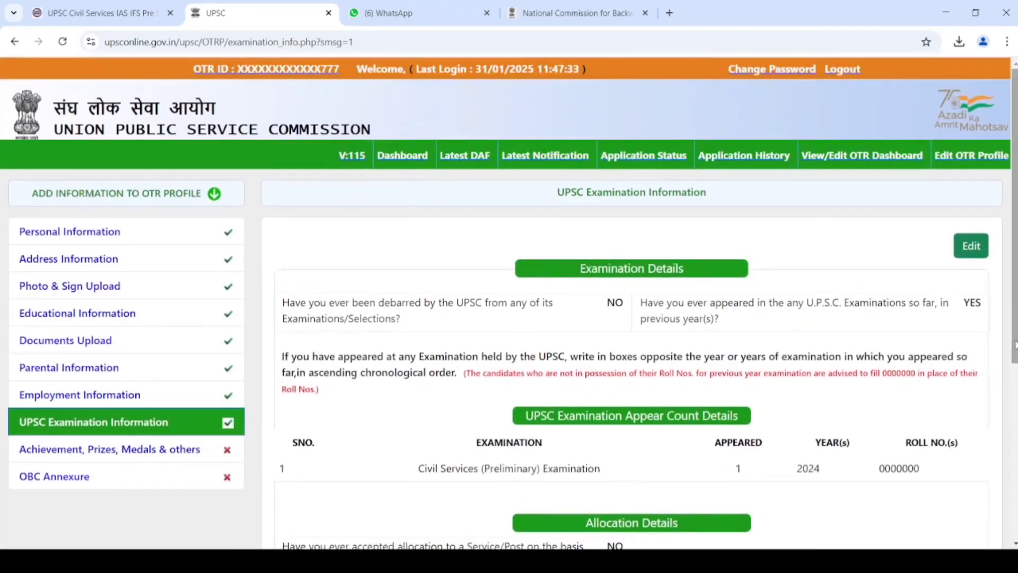
pyautogui.moveTo(1014, 345); pyautogui.dragTo(1014, 435)
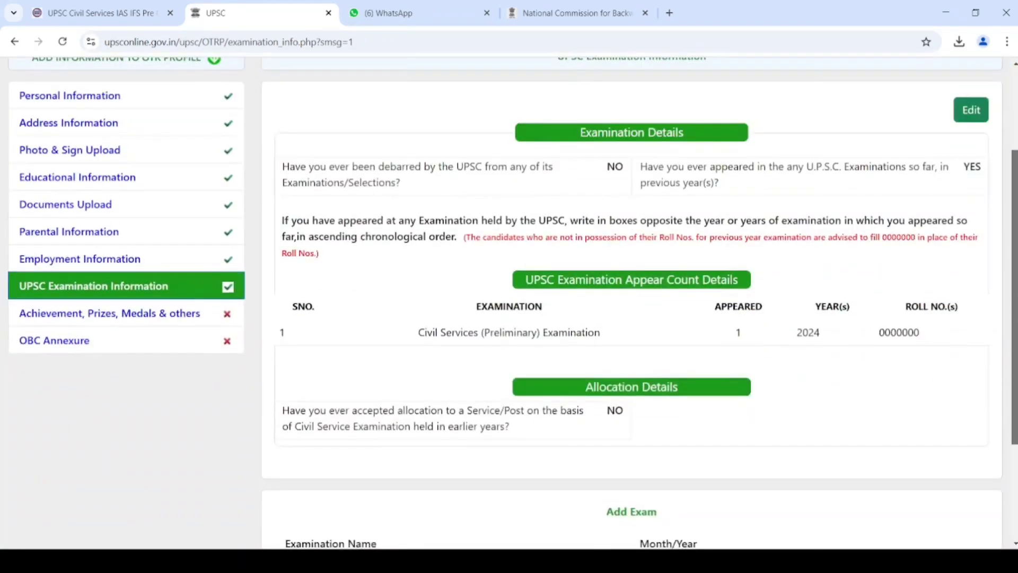
# - In Achievement, Prizes, Medals & others, set Hindi for all four language columns
pyautogui.click(106, 318)
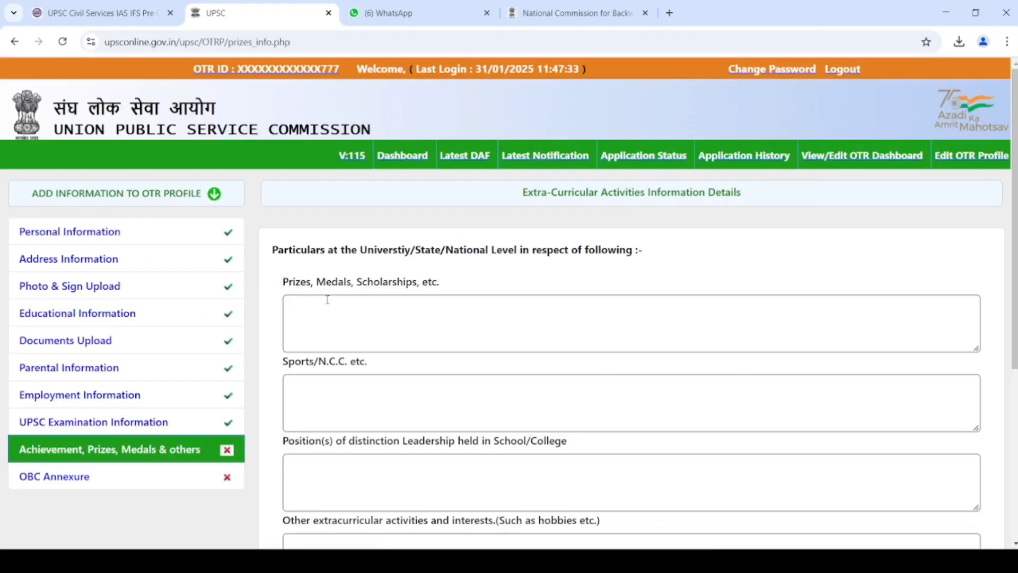
pyautogui.moveTo(1014, 354); pyautogui.dragTo(1014, 456)
pyautogui.scroll(-2, 631, 318)
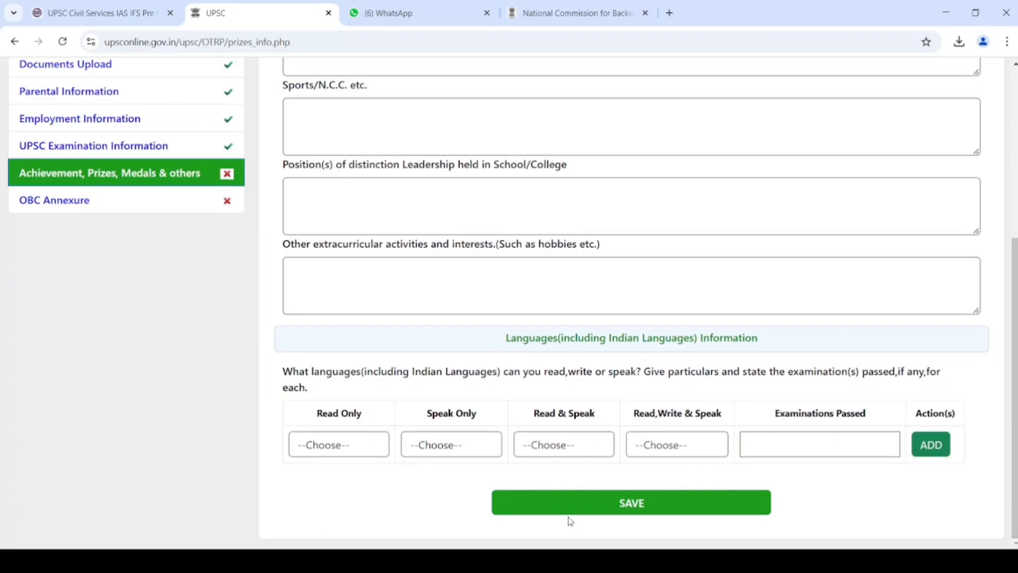
pyautogui.click(312, 453)
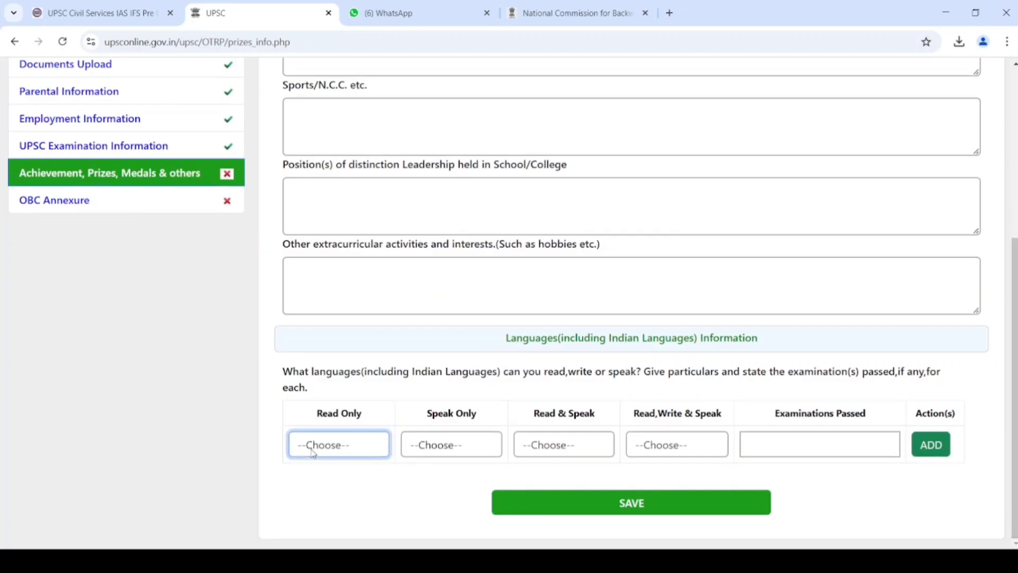
pyautogui.press('h')
pyautogui.press('Tab')
pyautogui.press('h')
pyautogui.press('Tab')
pyautogui.press('h')
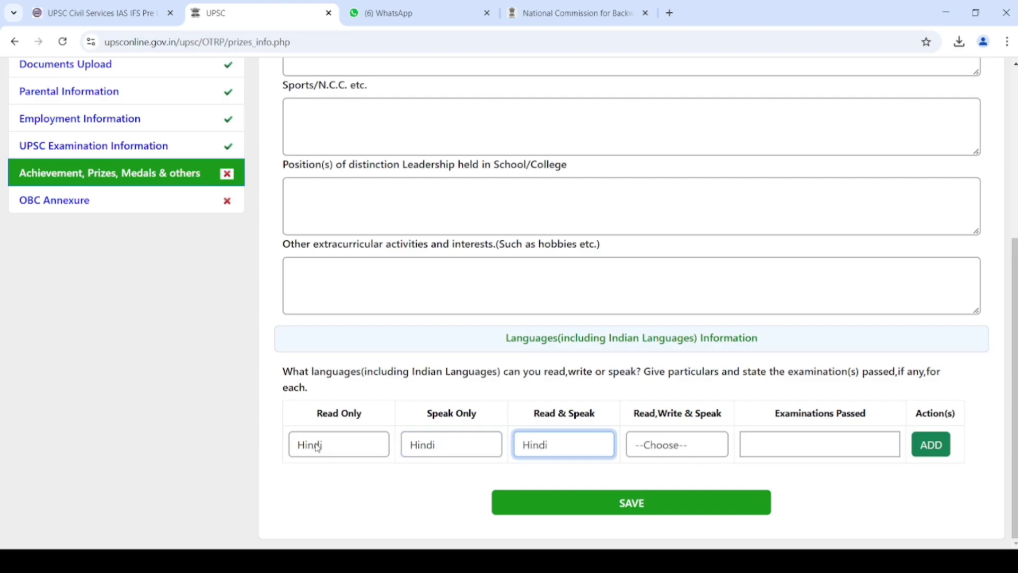
pyautogui.press('Tab')
pyautogui.press('h')
pyautogui.press('Tab')
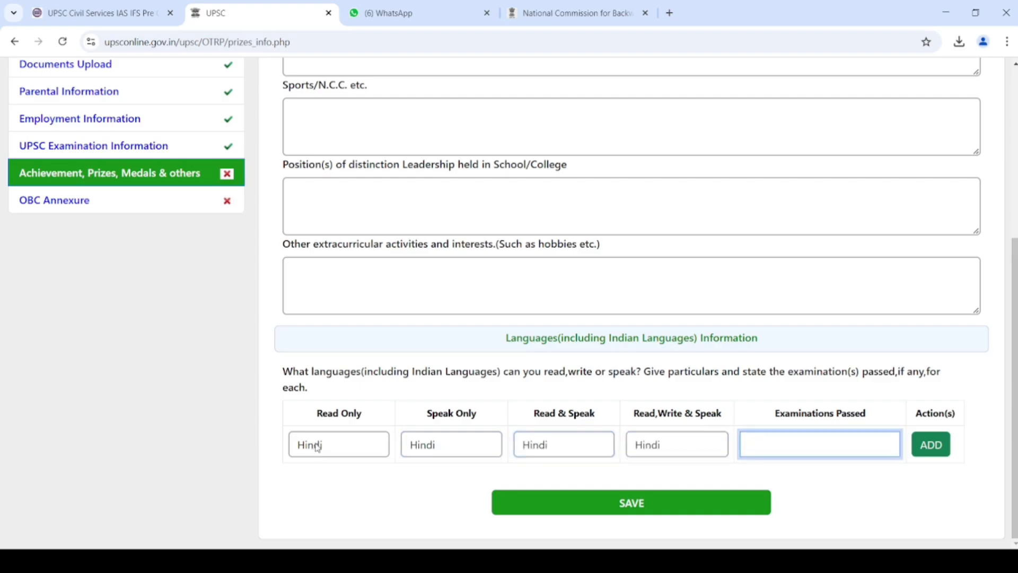
# - Enter HIGH SCHOOL AND INTERMEDIATE as examinations passed, add the row, and save
pyautogui.write('HIGH SCHOOL A')
pyautogui.write('DN')
pyautogui.press('BackSpace')
pyautogui.press('BackSpace')
pyautogui.write('ND I')
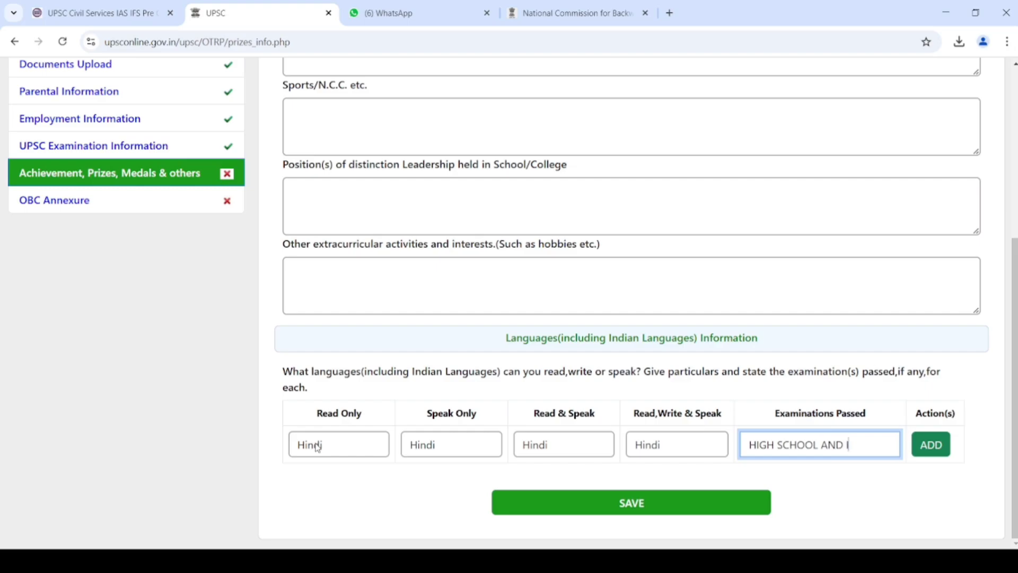
pyautogui.write('NTERMEDI')
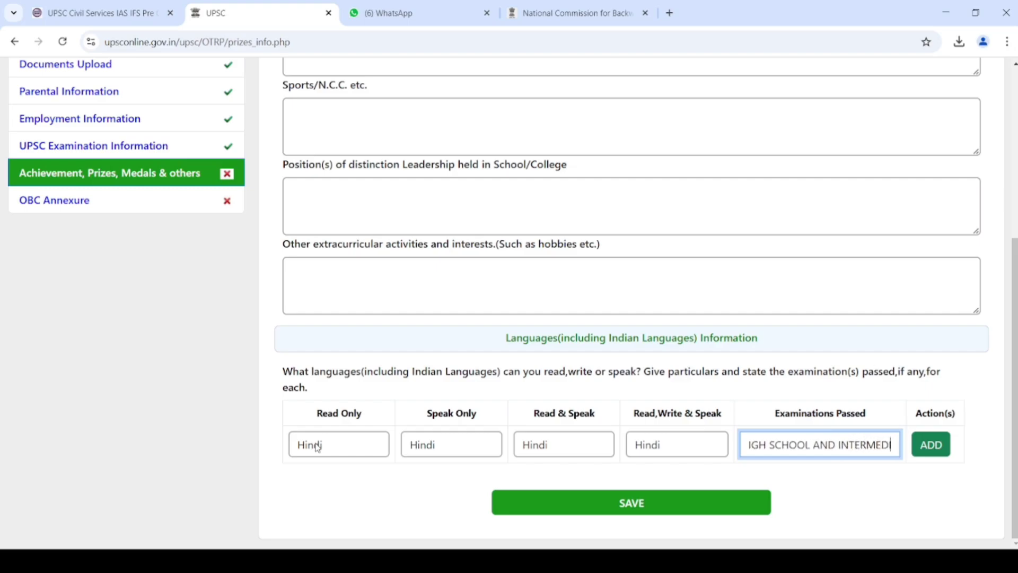
pyautogui.write('ATE')
pyautogui.press('Tab')
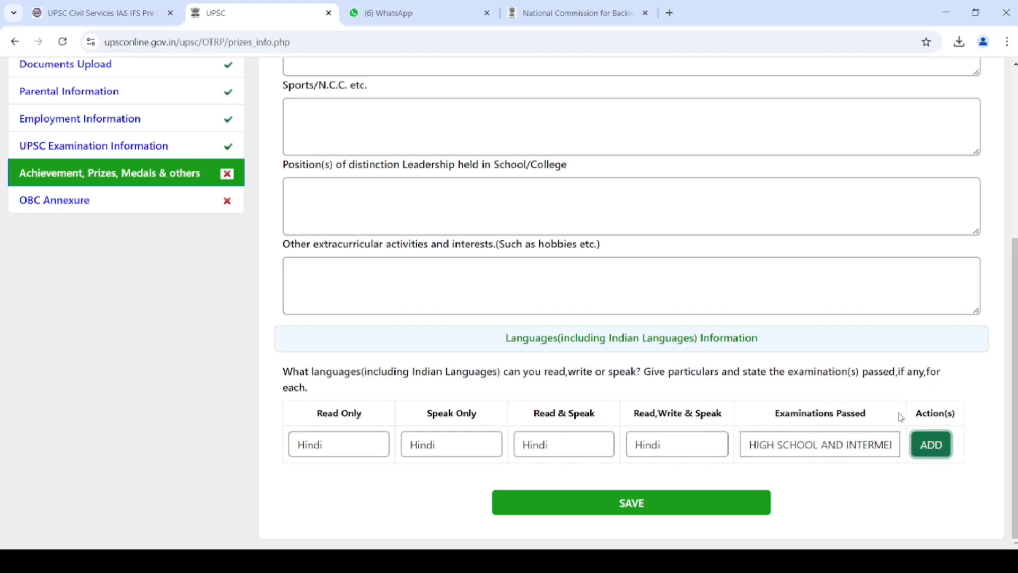
pyautogui.click(942, 446)
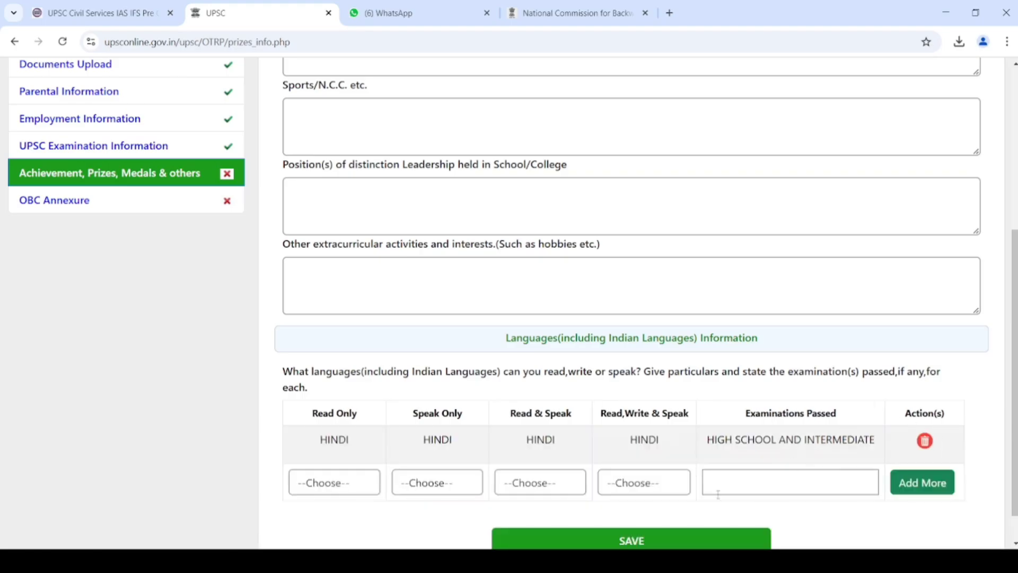
pyautogui.click(658, 545)
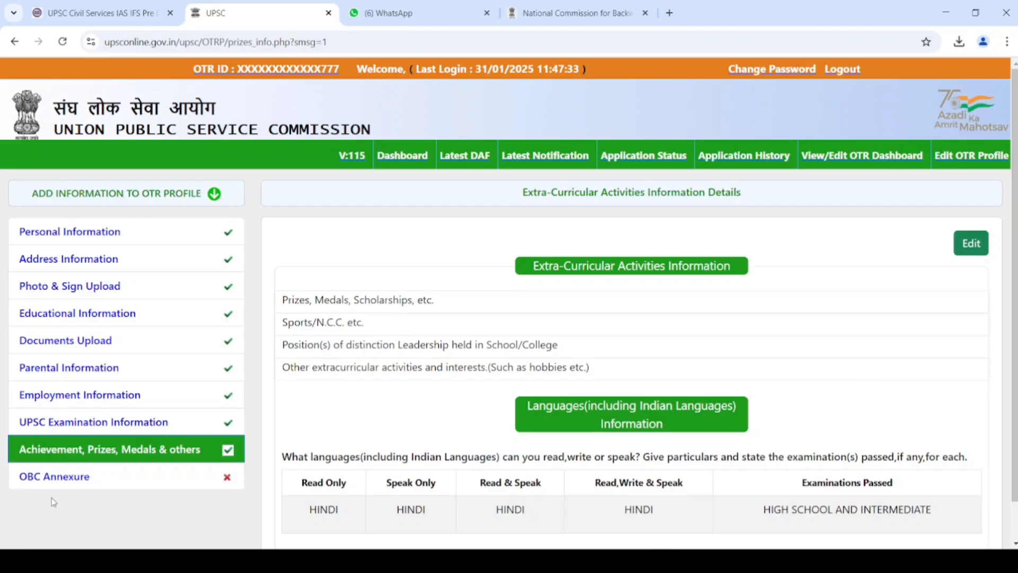
# - Open OBC Annexure and accept the non-creamy layer declaration and instructions
pyautogui.click(75, 477)
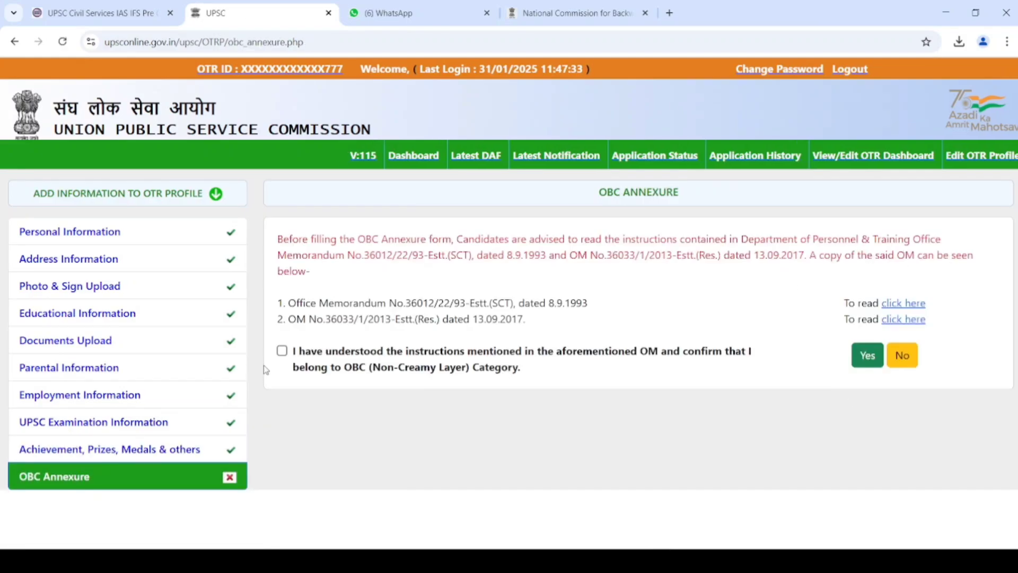
pyautogui.click(282, 353)
pyautogui.click(872, 361)
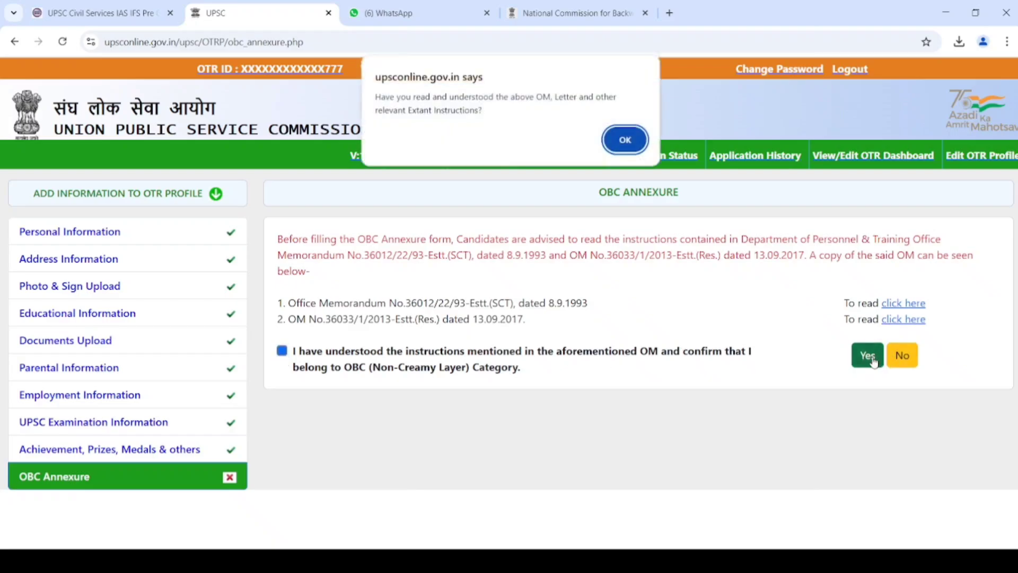
pyautogui.click(624, 148)
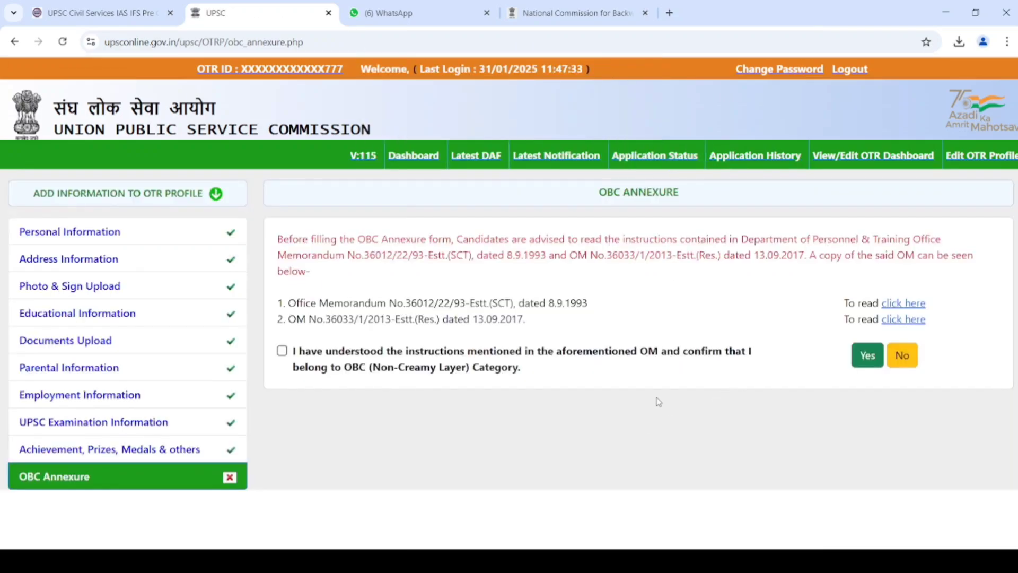
pyautogui.click(282, 351)
pyautogui.click(877, 371)
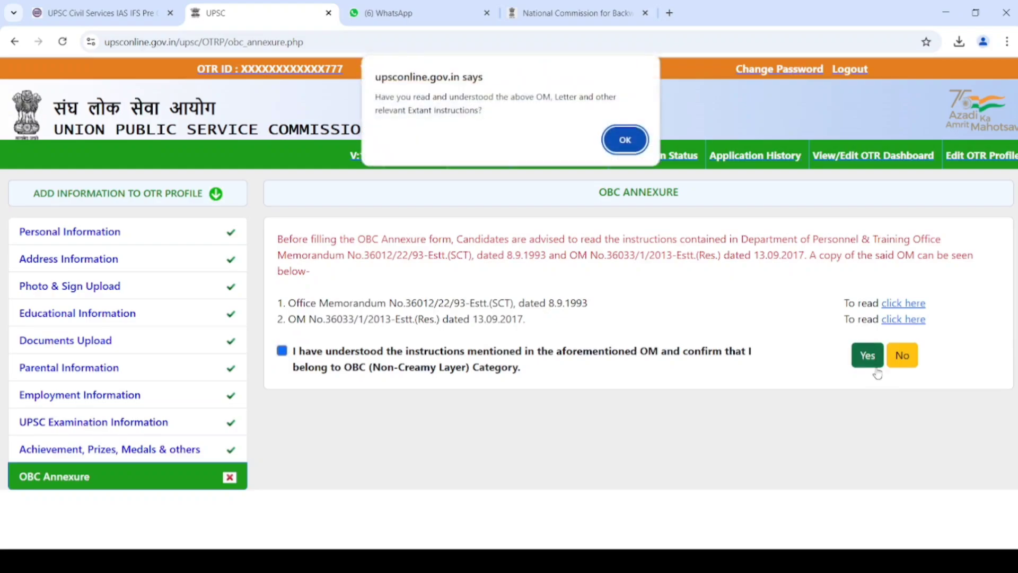
pyautogui.click(625, 141)
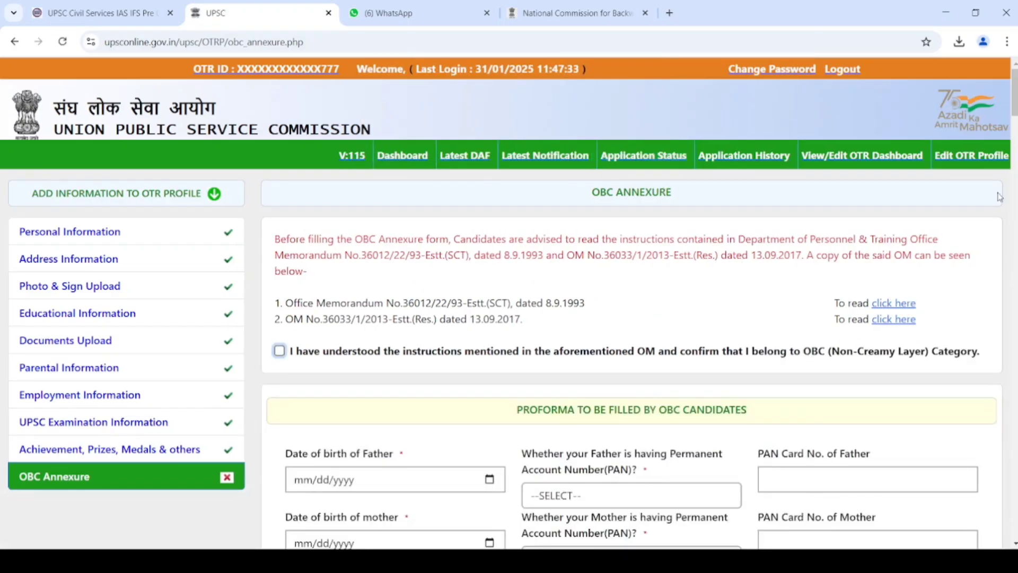
# - Zoom the page in briefly, then restore it to normal size
pyautogui.hotkey('ctrl', '+')
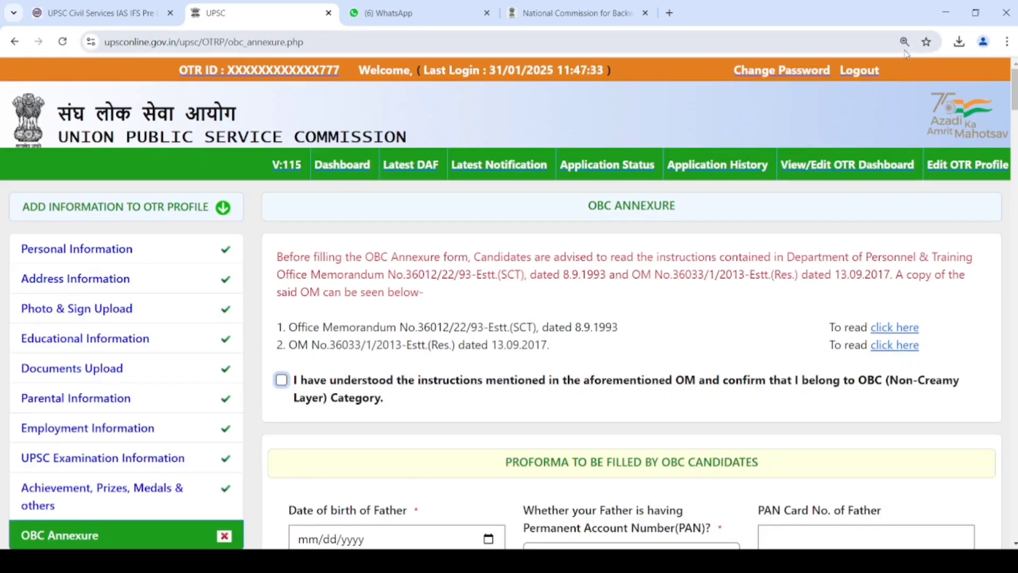
pyautogui.click(904, 51)
pyautogui.click(901, 51)
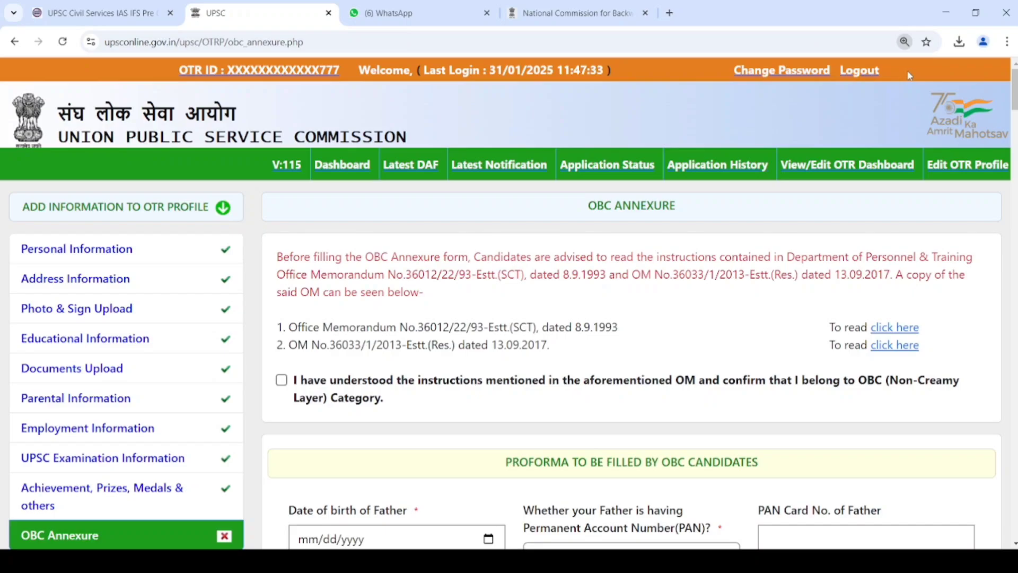
pyautogui.hotkey('ctrl', '-')
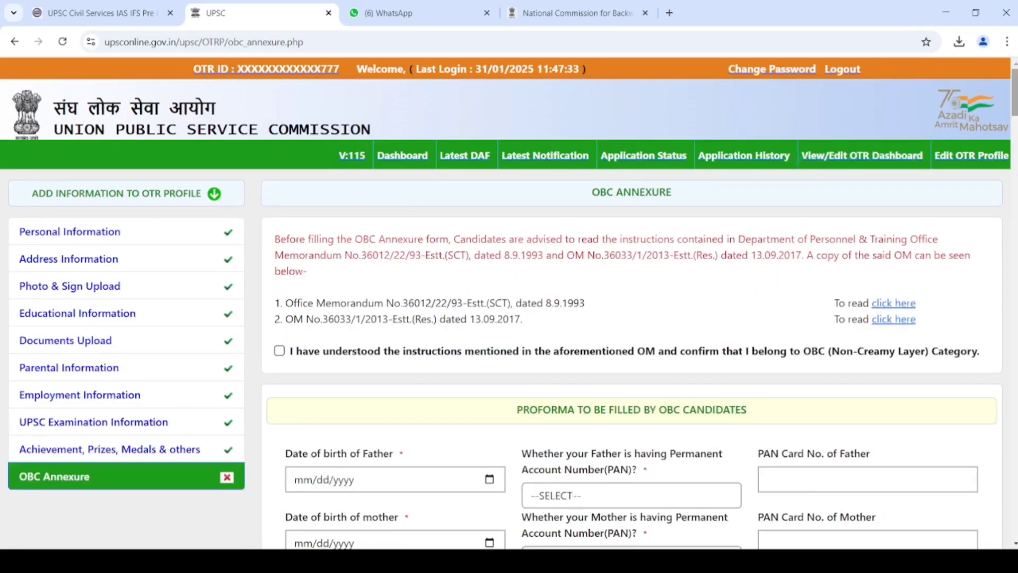
pyautogui.scroll(-5, 634, 185)
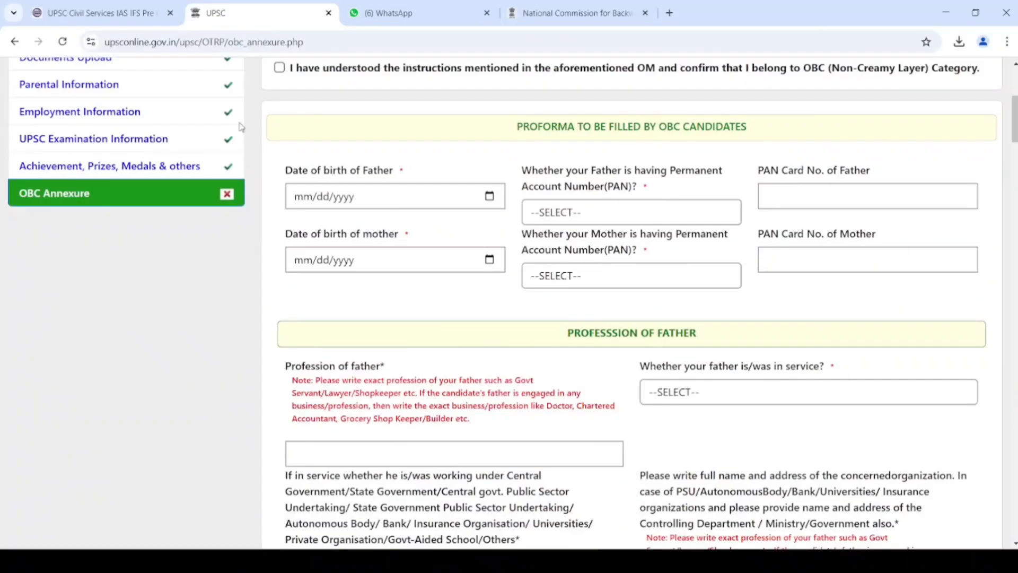
pyautogui.click(280, 68)
pyautogui.click(298, 198)
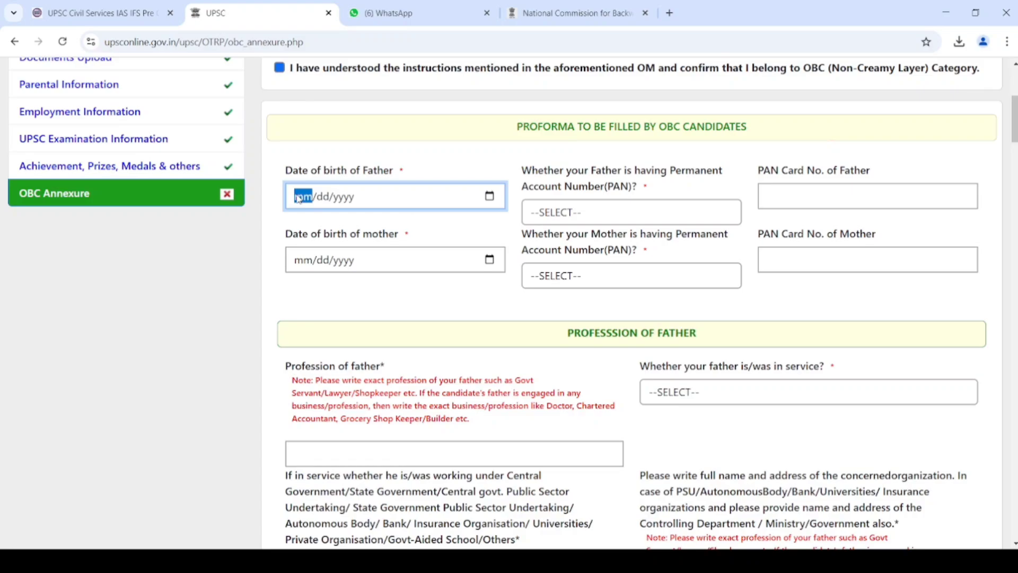
pyautogui.write('01/')
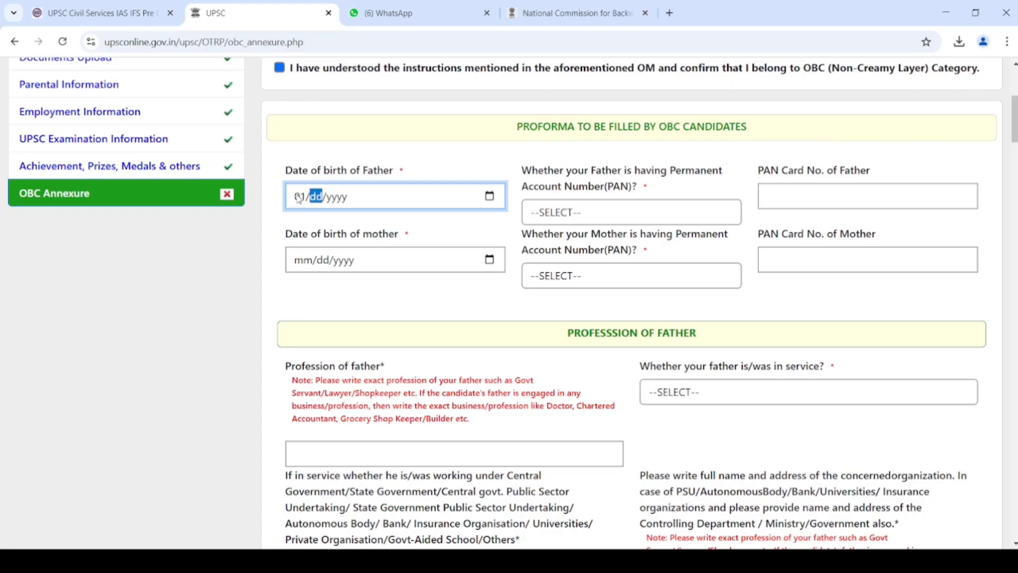
pyautogui.write('05/1978')
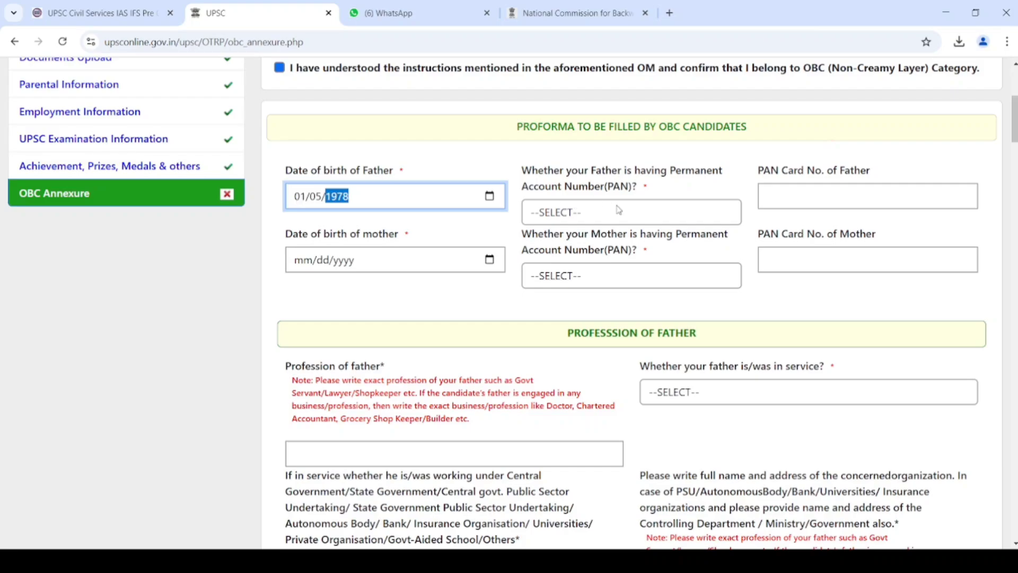
pyautogui.press('Tab')
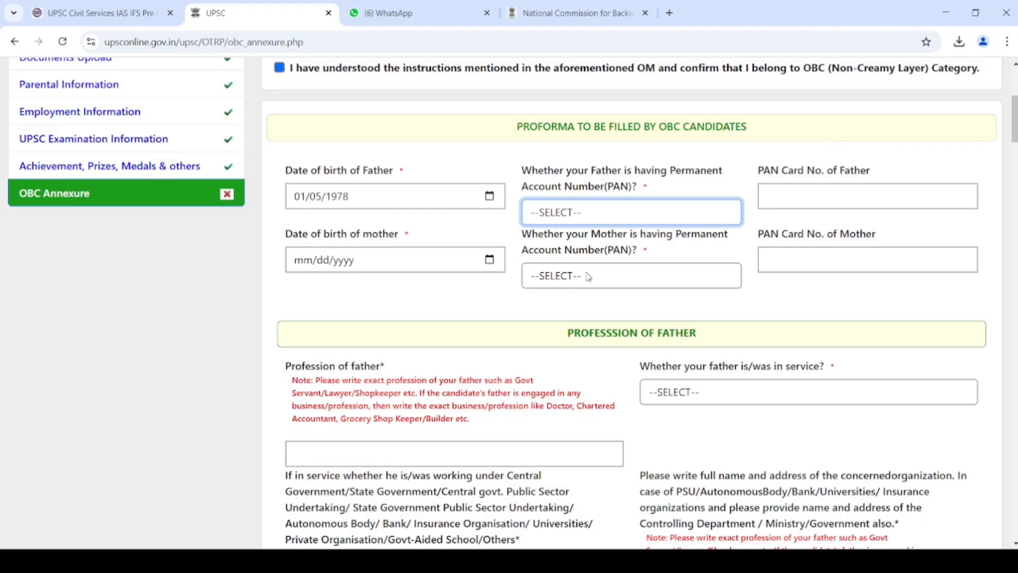
pyautogui.press('n')
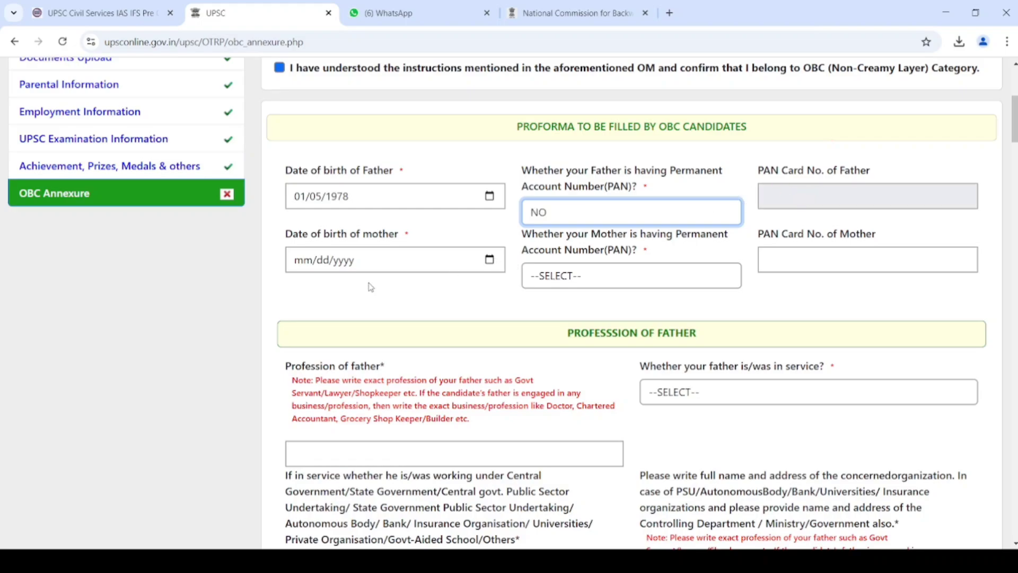
# - Set the mother's PAN answer to NO and select the father's in-service answer
pyautogui.click(296, 264)
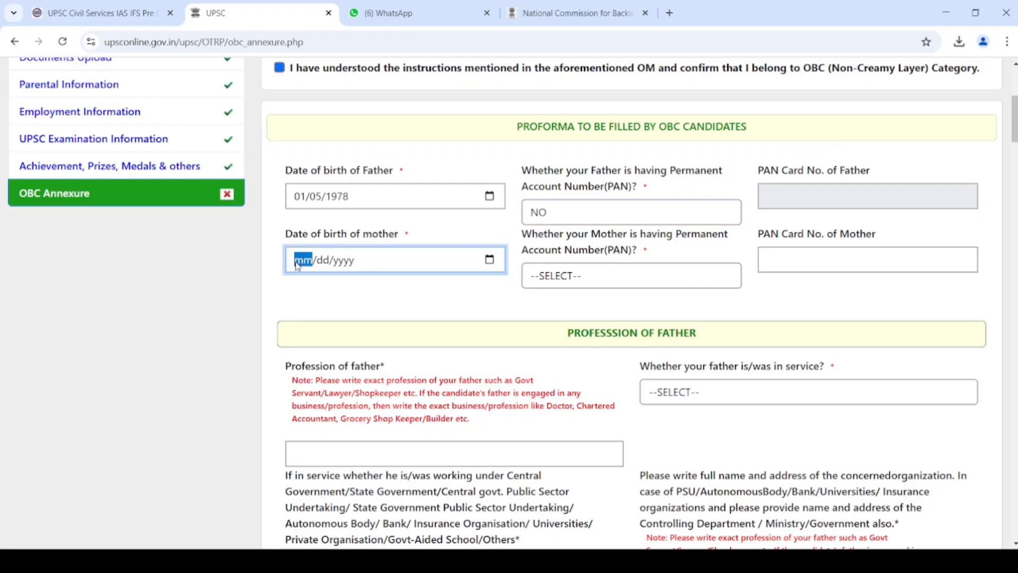
pyautogui.click(610, 281)
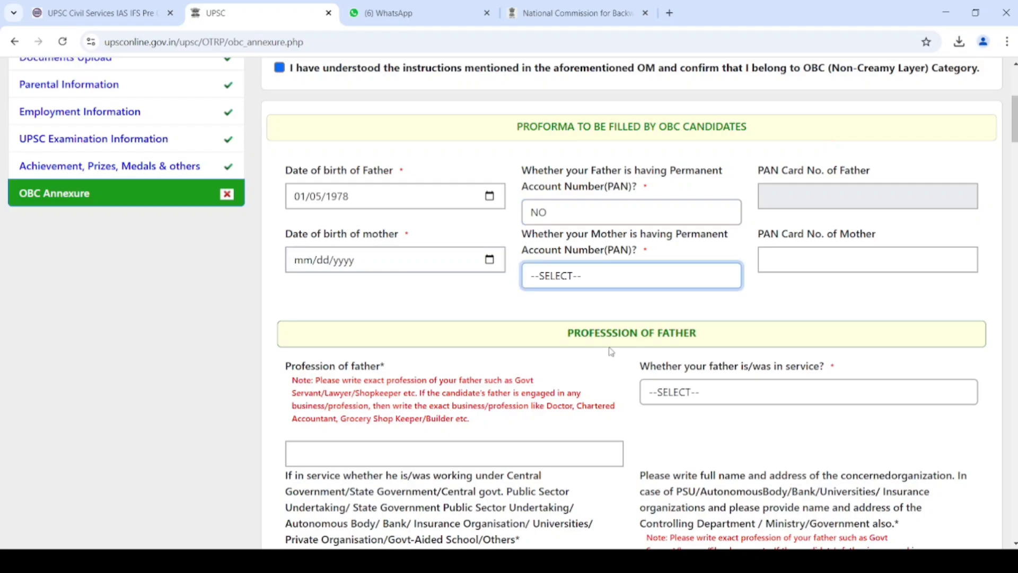
pyautogui.press('n')
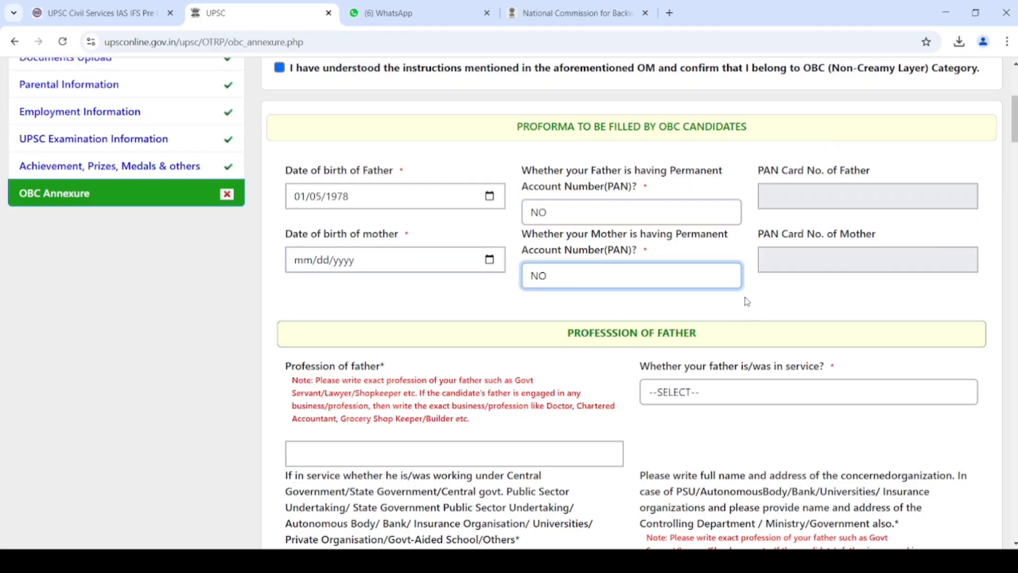
pyautogui.click(764, 399)
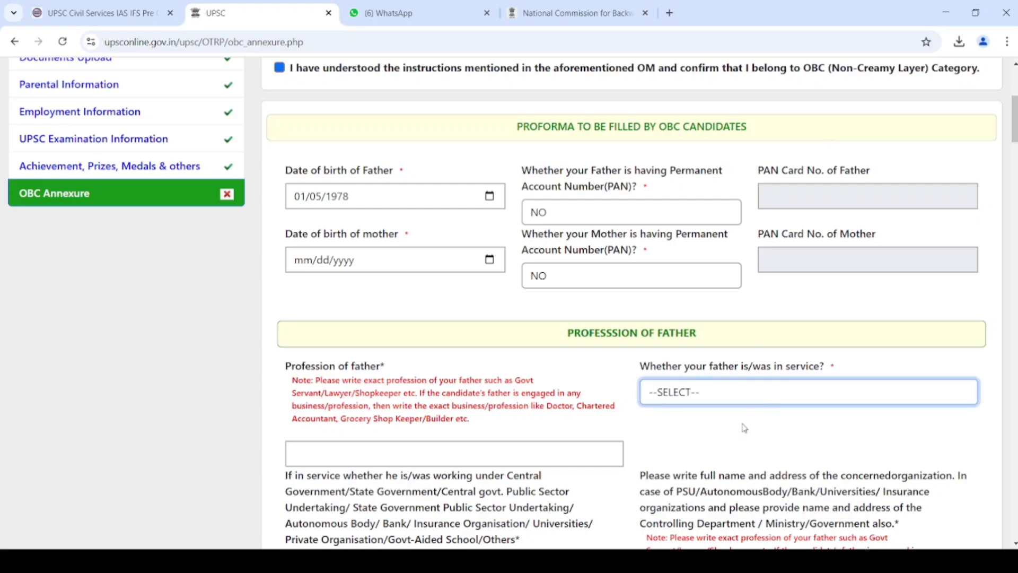
pyautogui.click(756, 409)
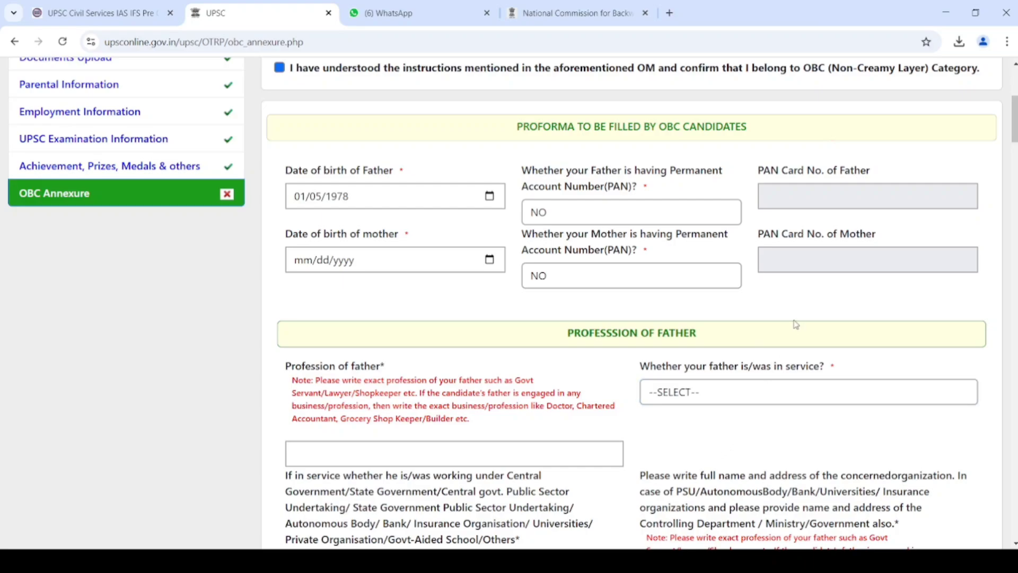
pyautogui.click(766, 392)
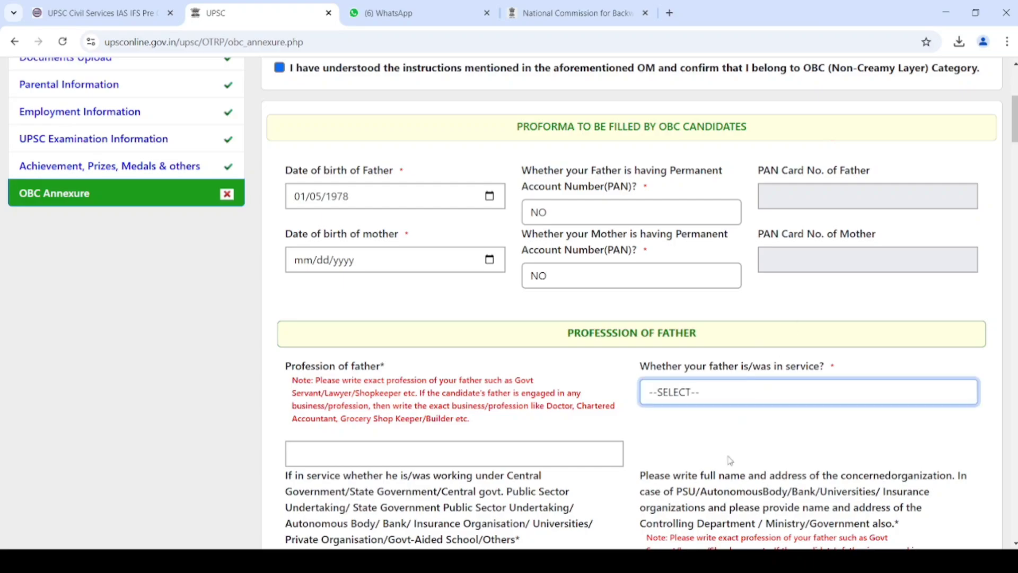
pyautogui.press('Tab')
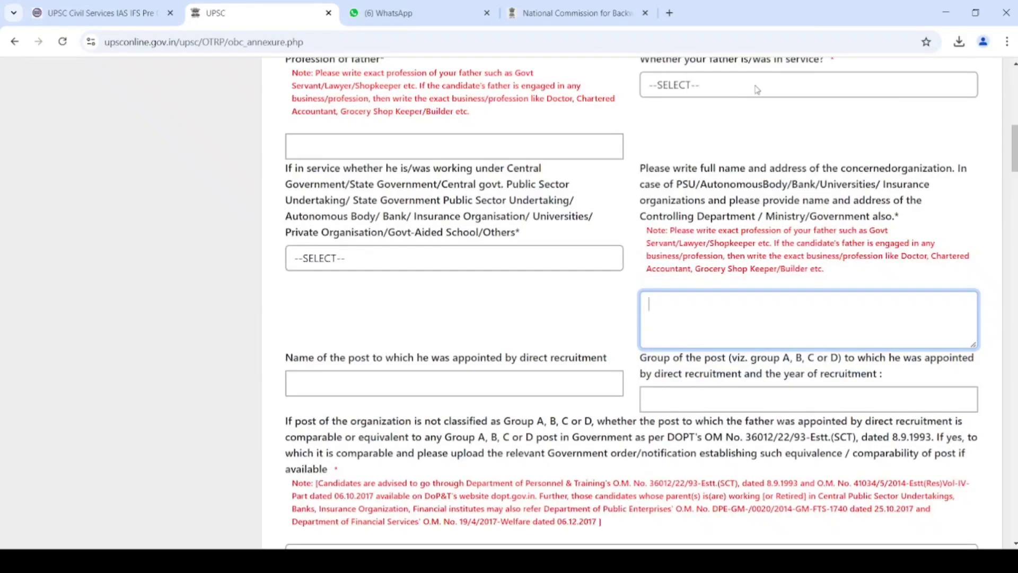
pyautogui.doubleClick(788, 14)
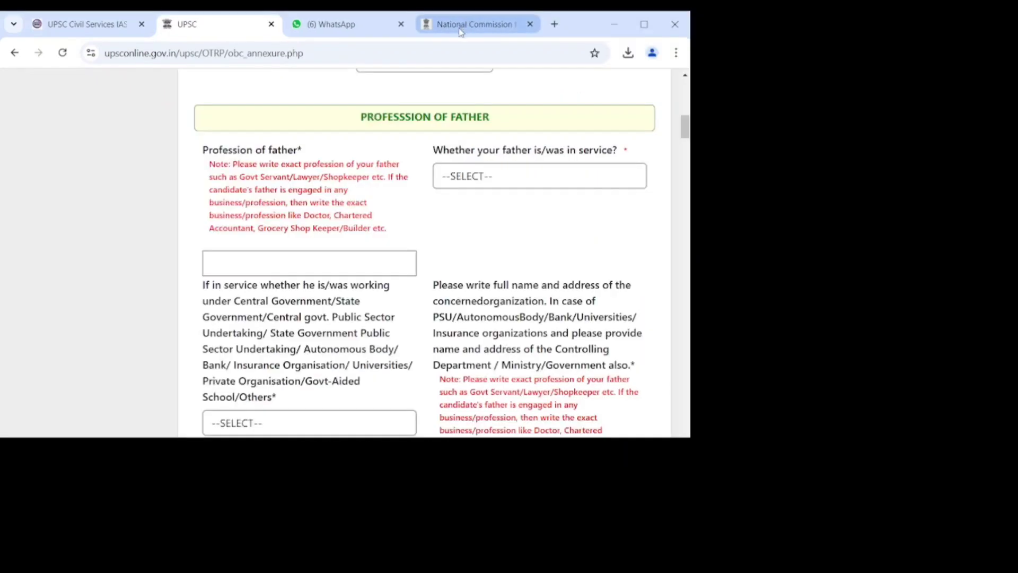
pyautogui.click(461, 32)
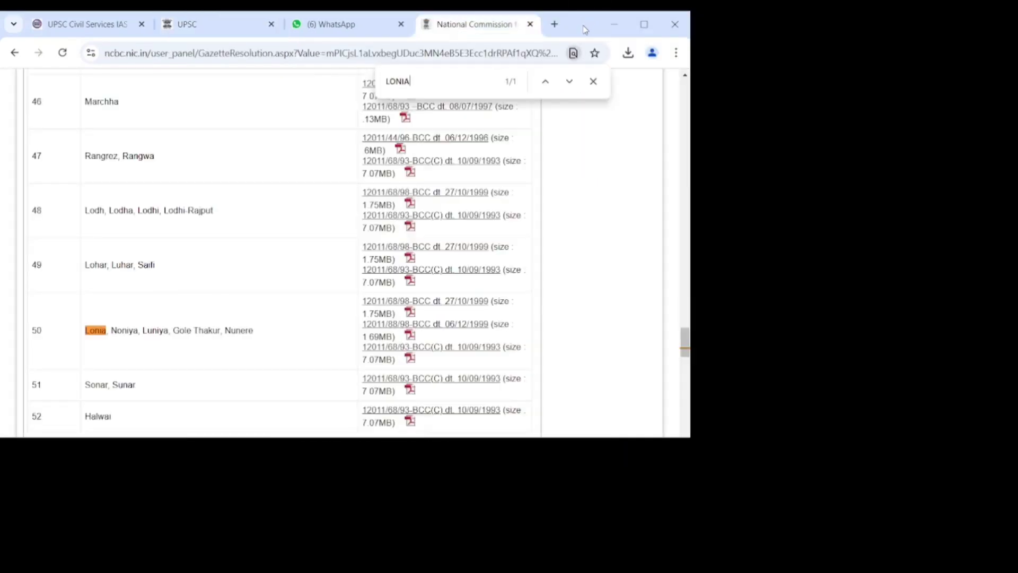
pyautogui.click(644, 29)
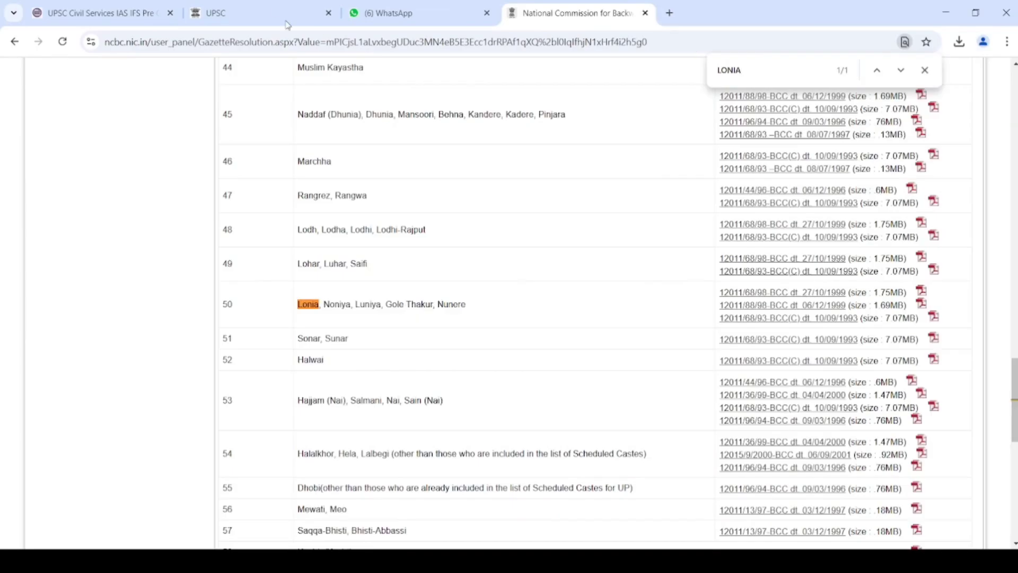
pyautogui.click(274, 11)
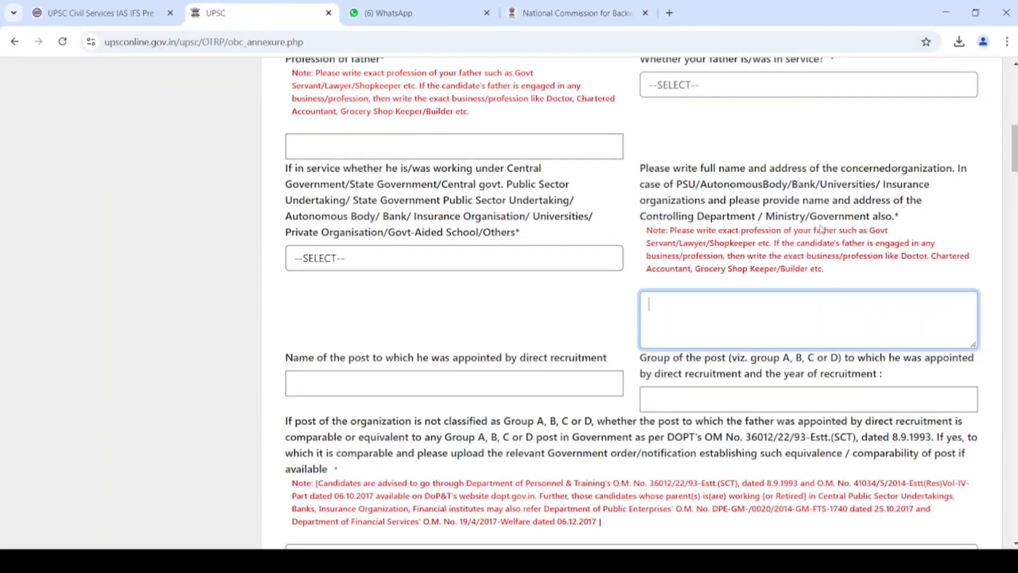
# - Mark the father as not in service, with FARMER as his profession
pyautogui.scroll(1, 1015, 148)
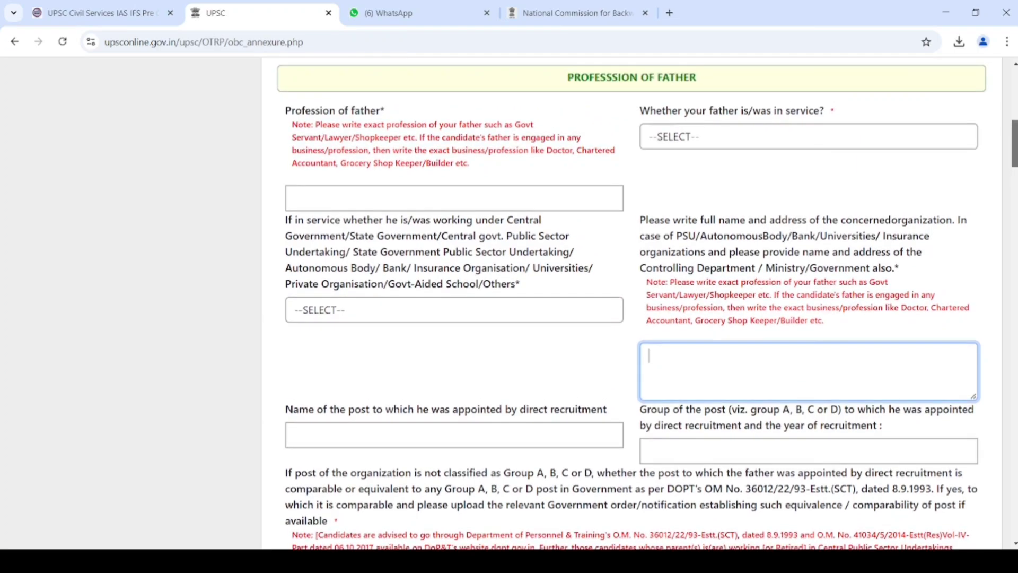
pyautogui.scroll(3, 1014, 148)
pyautogui.scroll(-1, 1015, 149)
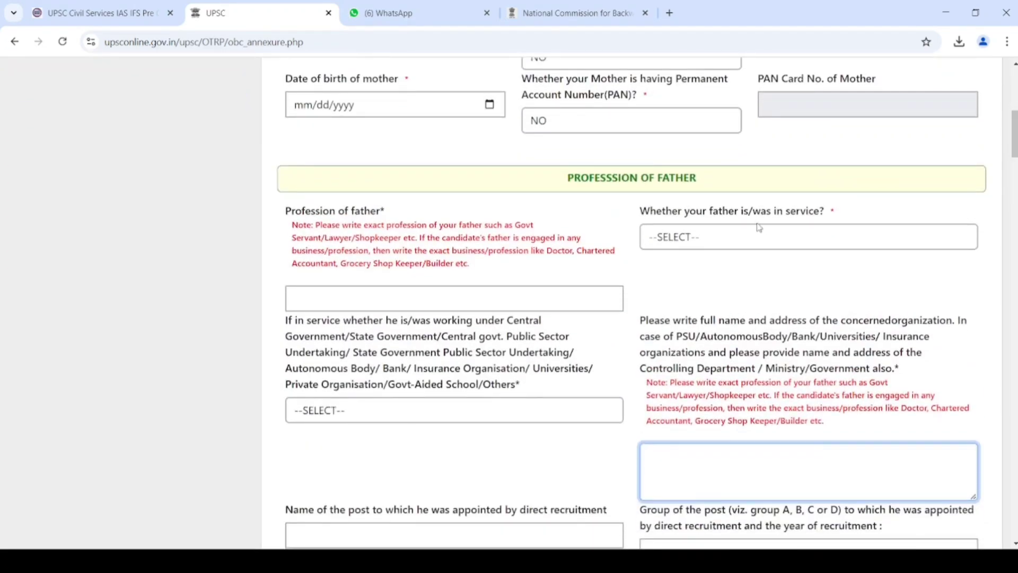
pyautogui.click(750, 238)
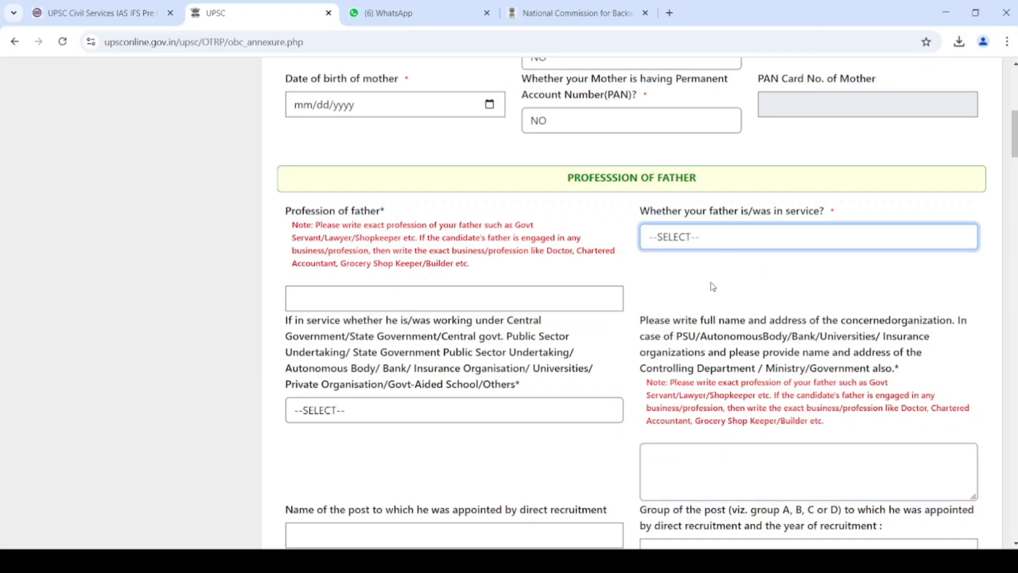
pyautogui.press('n')
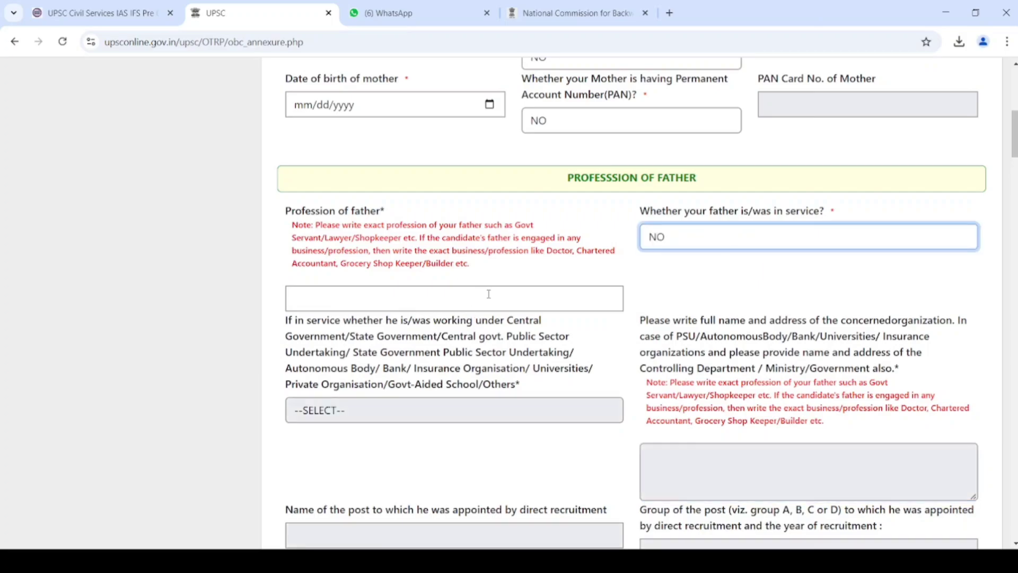
pyautogui.click(488, 293)
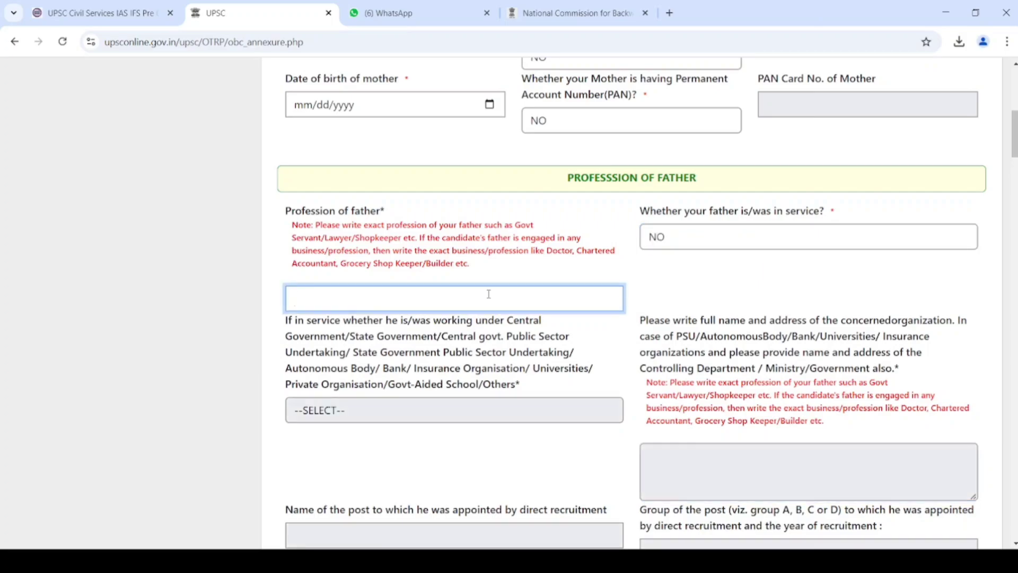
pyautogui.write('FARMER')
pyautogui.press('Tab')
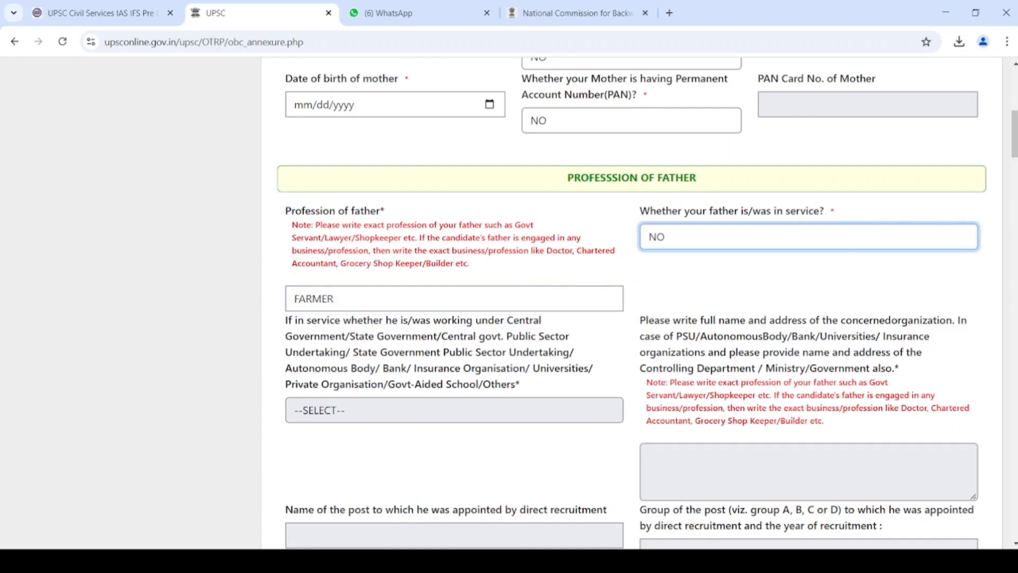
# - Answer NO for the father's constitutional post and his Colonel-rank armed forces service
pyautogui.scroll(-4, 1013, 133)
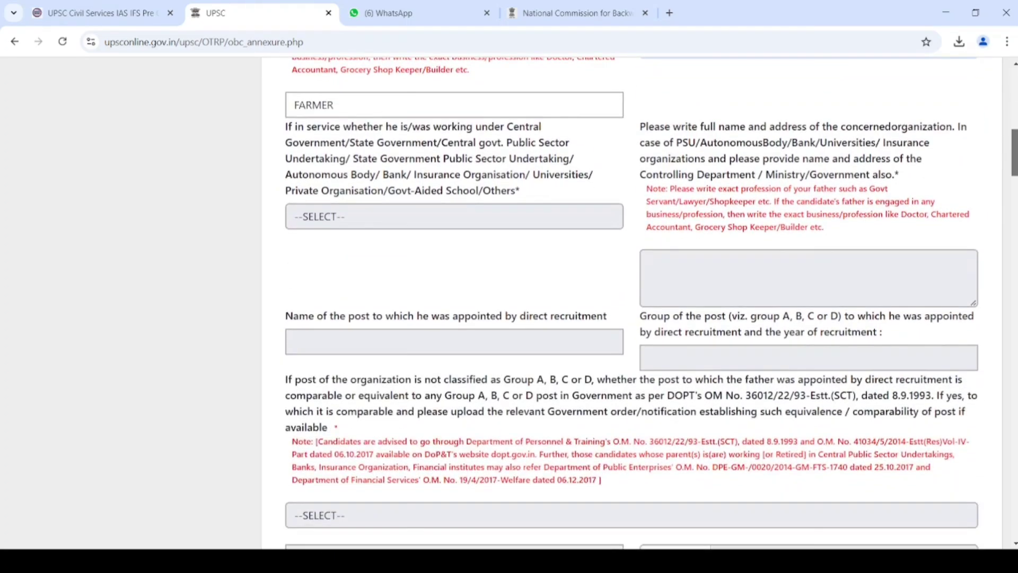
pyautogui.scroll(-8, 633, 304)
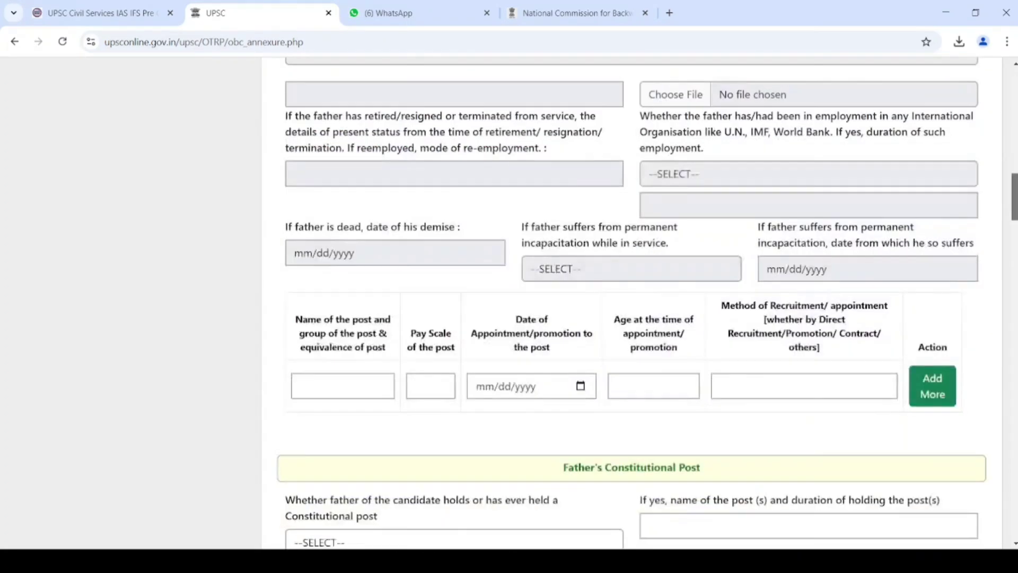
pyautogui.scroll(-2, 633, 304)
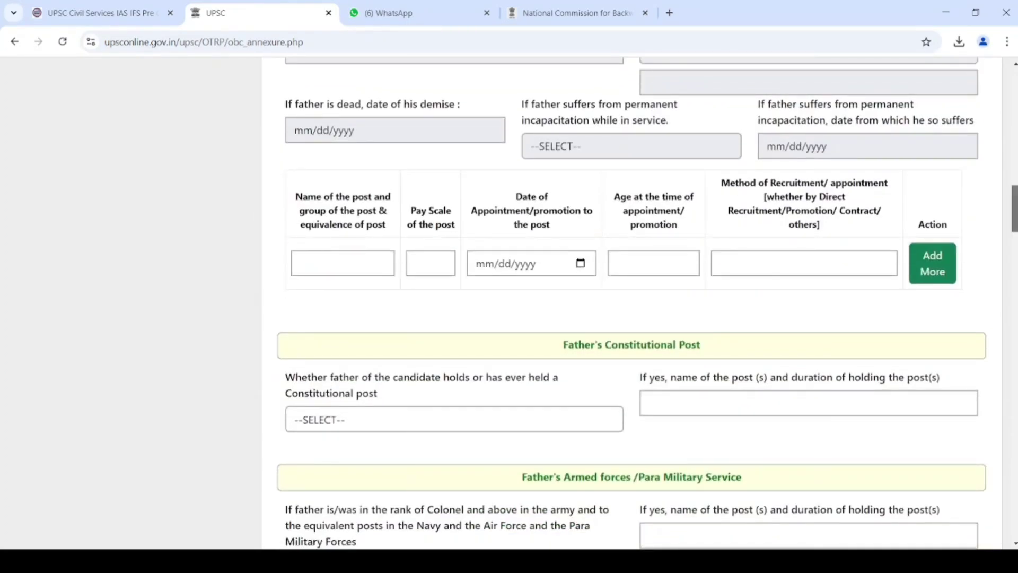
pyautogui.scroll(-2, 633, 304)
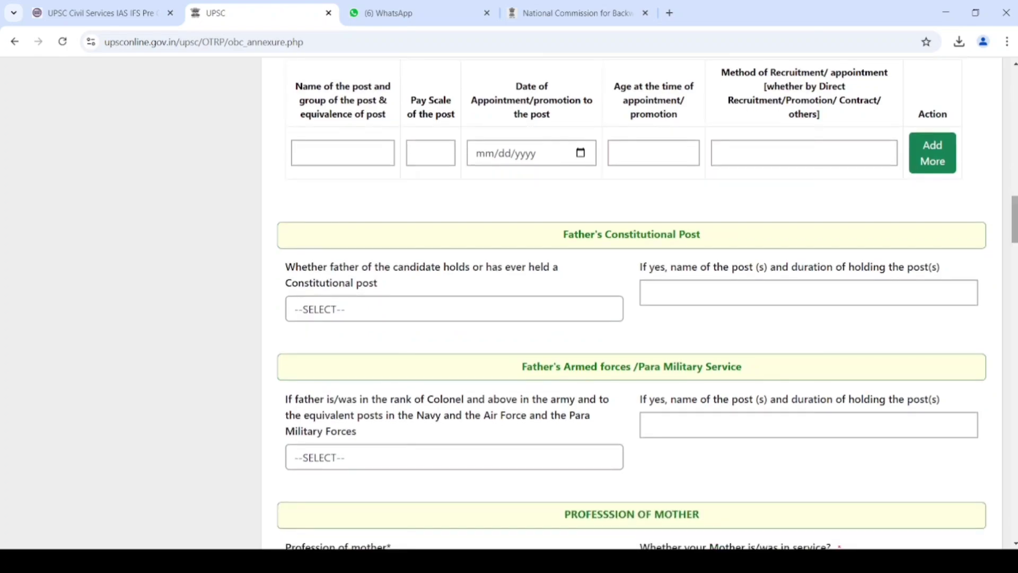
pyautogui.click(472, 322)
pyautogui.click(427, 376)
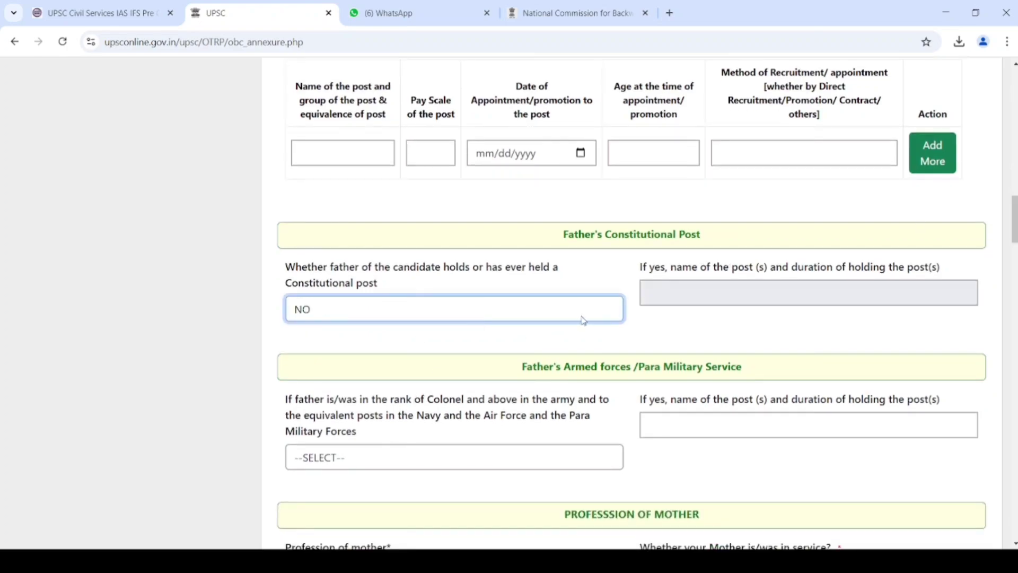
pyautogui.click(465, 469)
pyautogui.click(422, 522)
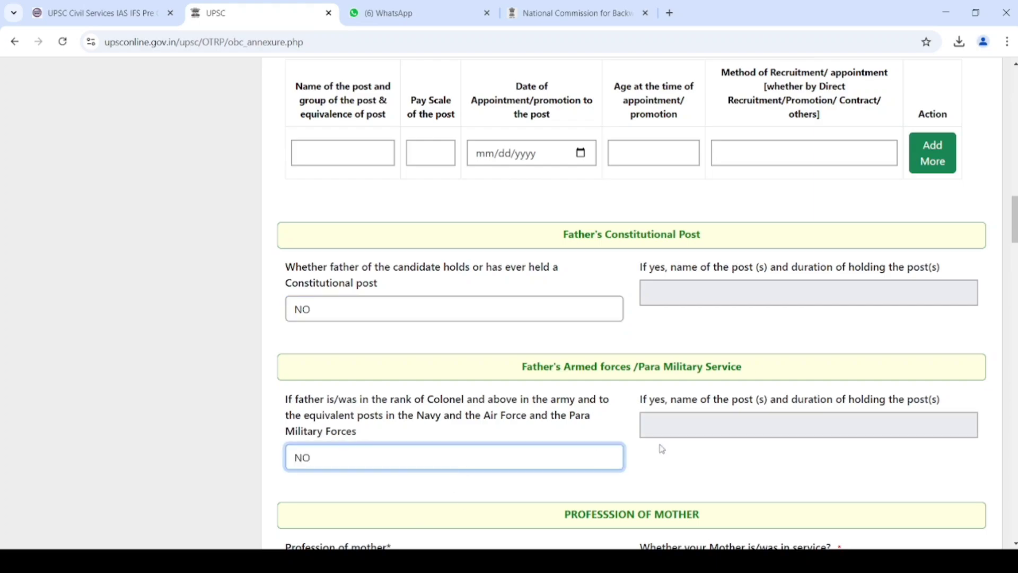
pyautogui.scroll(-5, 939, 333)
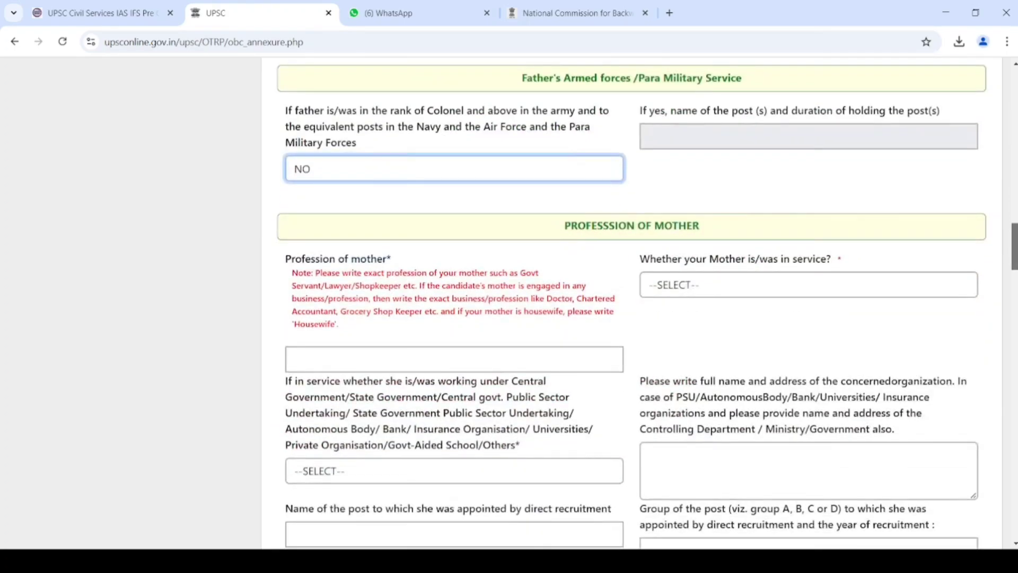
# - Mark the mother as not in service, with HOUSEWIFE as her profession
pyautogui.scroll(-1, 771, 200)
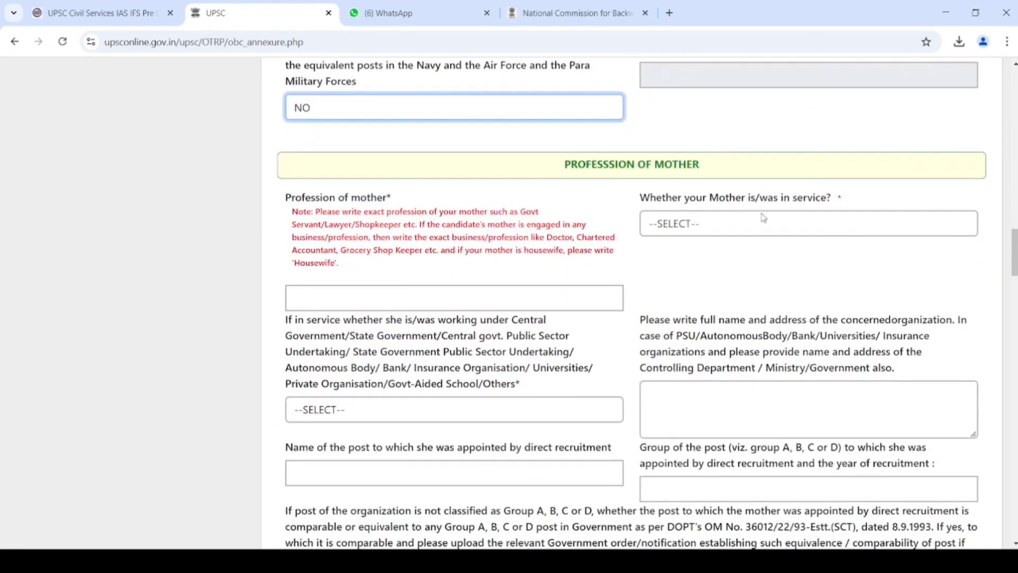
pyautogui.click(755, 231)
pyautogui.click(710, 296)
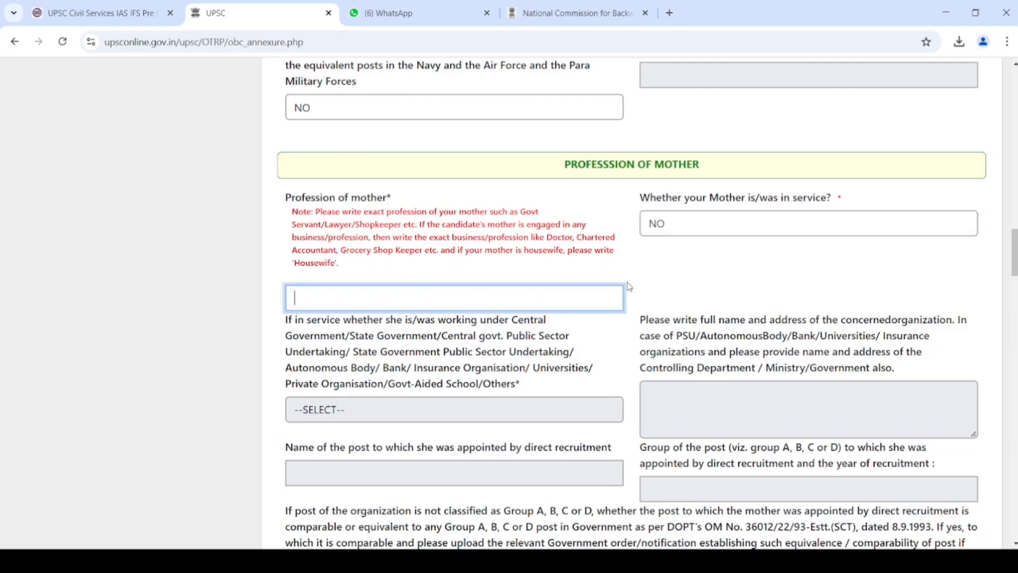
pyautogui.write('HOUSEWIFE')
pyautogui.click(734, 286)
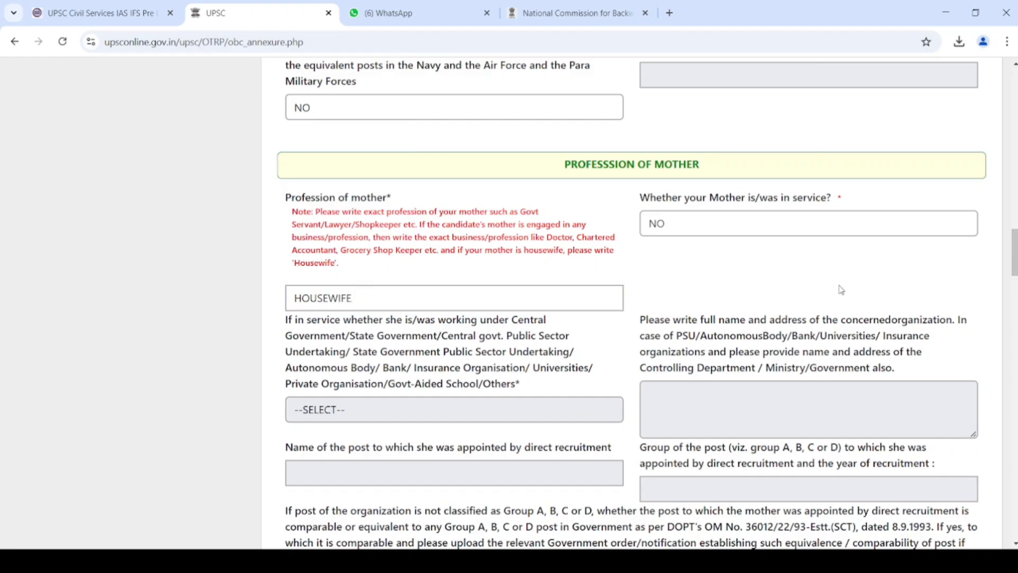
# - Answer NO for the mother's constitutional post, her armed forces service, and agricultural land ownership
pyautogui.scroll(-11, 1014, 252)
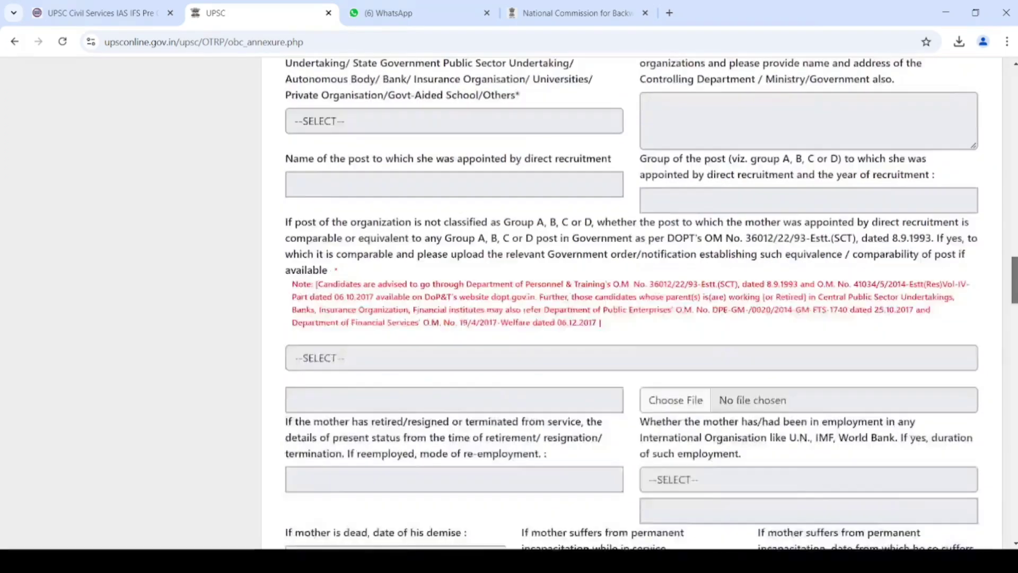
pyautogui.scroll(-4, 631, 302)
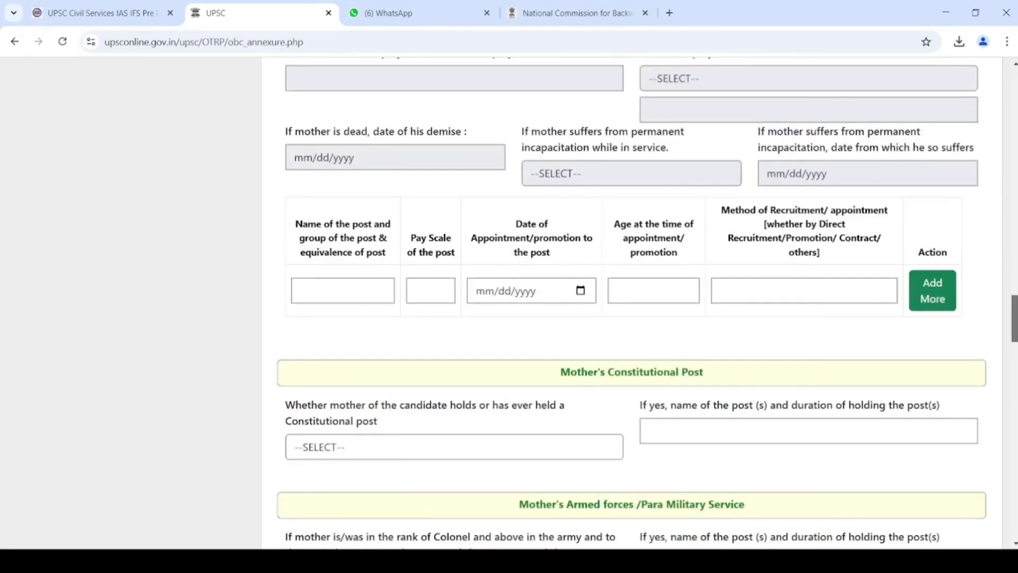
pyautogui.scroll(-2, 670, 328)
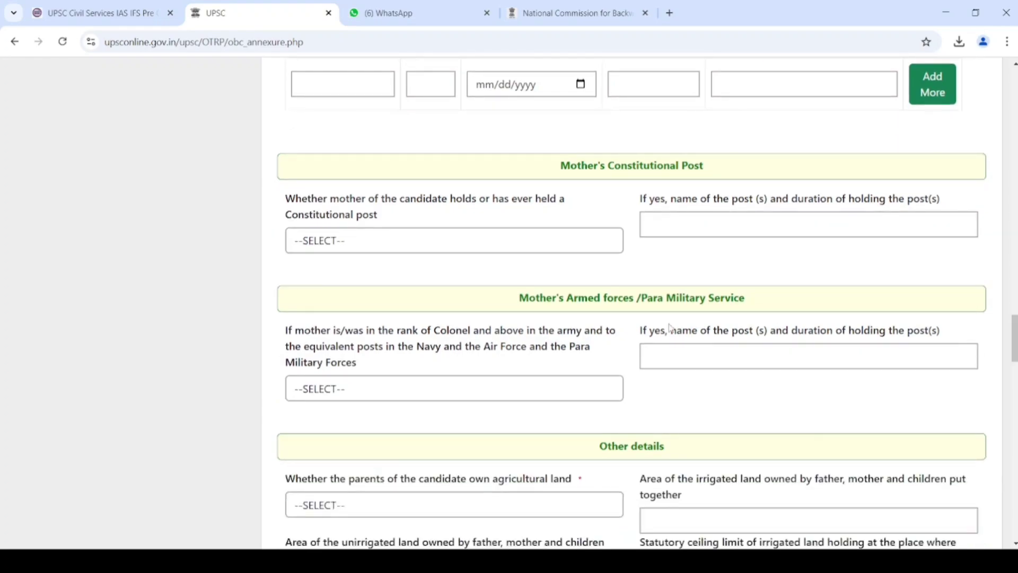
pyautogui.click(388, 238)
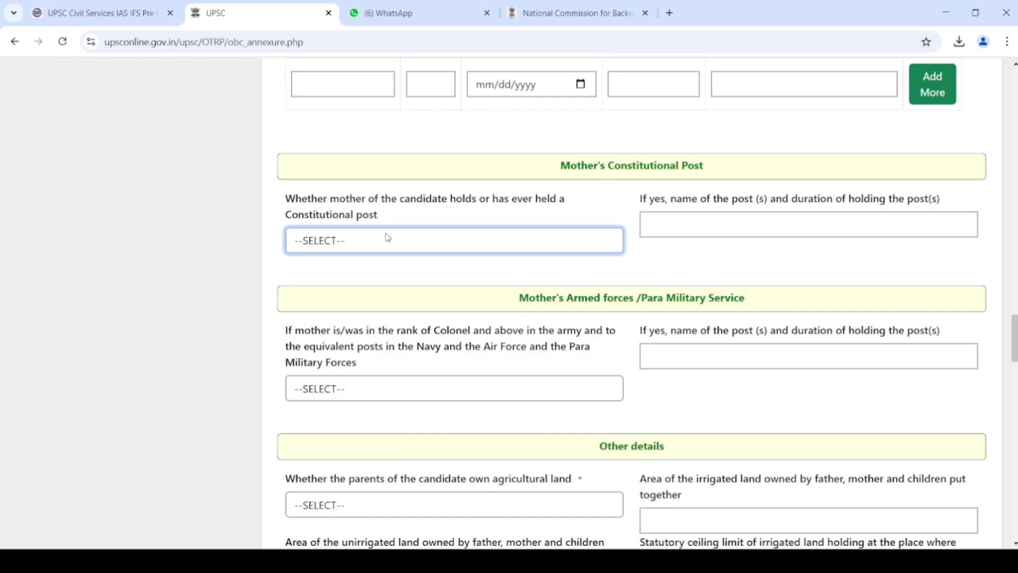
pyautogui.click(383, 310)
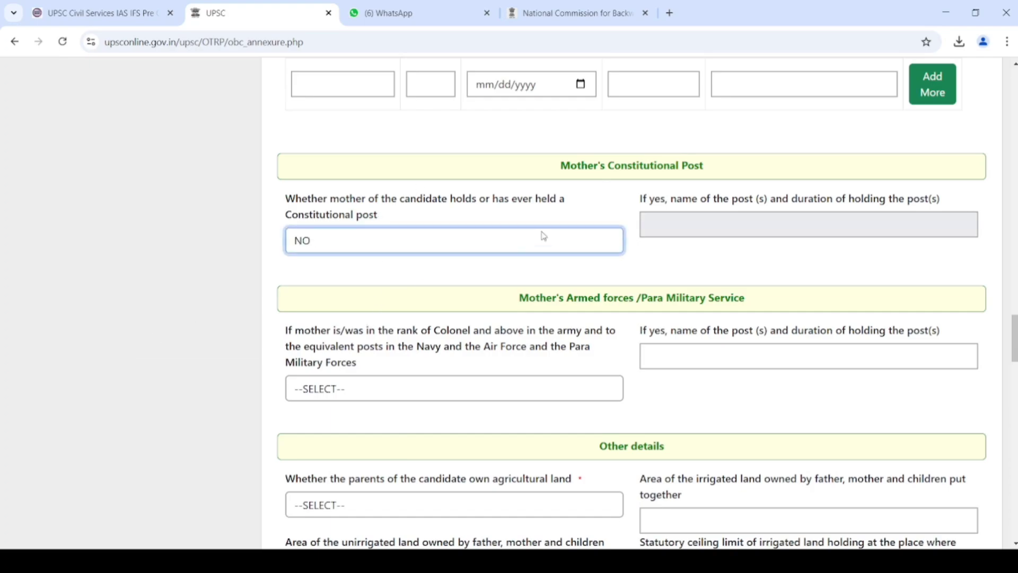
pyautogui.click(438, 390)
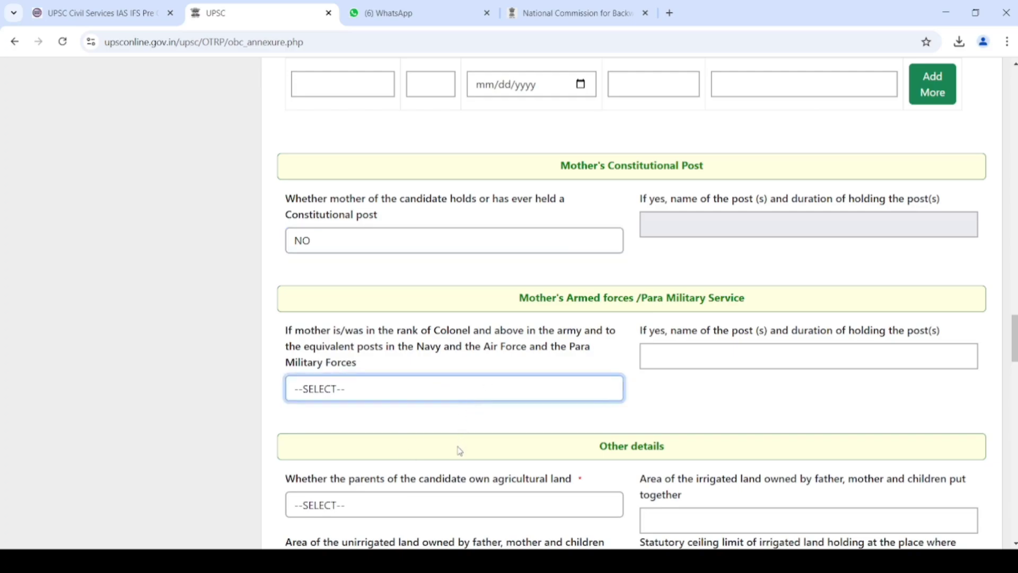
pyautogui.press('n')
pyautogui.press('Tab')
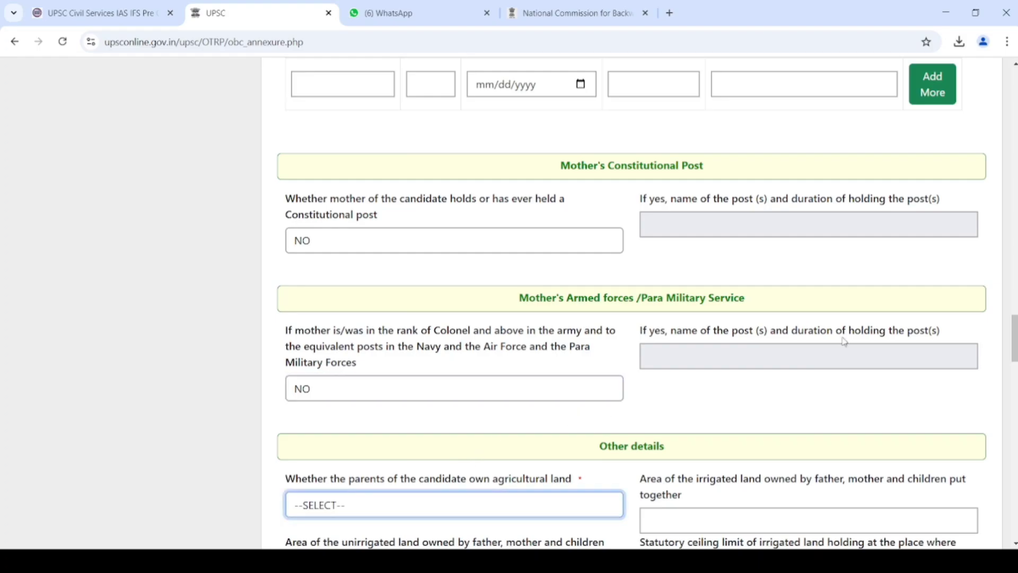
pyautogui.moveTo(1014, 332); pyautogui.dragTo(1014, 363)
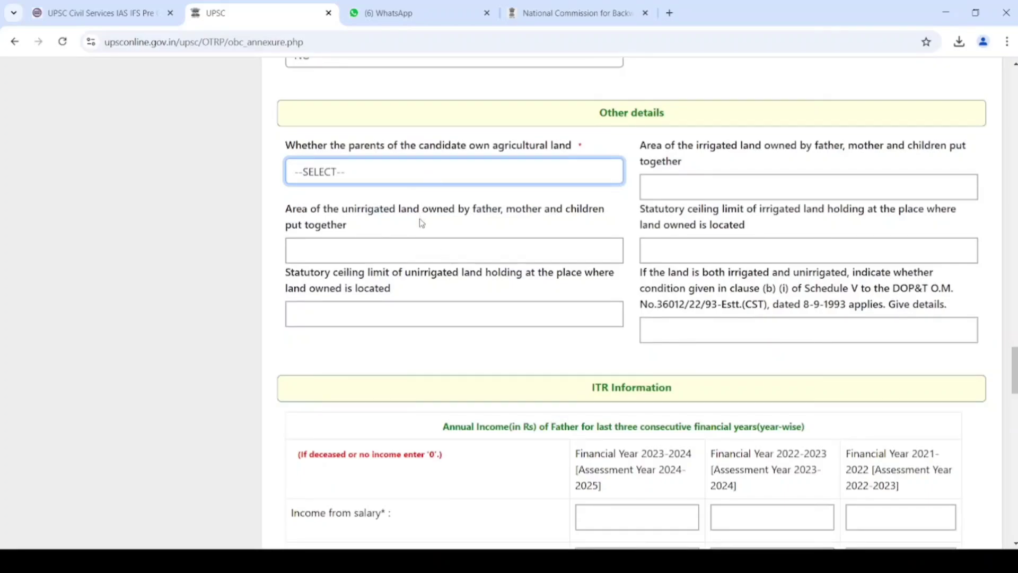
pyautogui.click(421, 232)
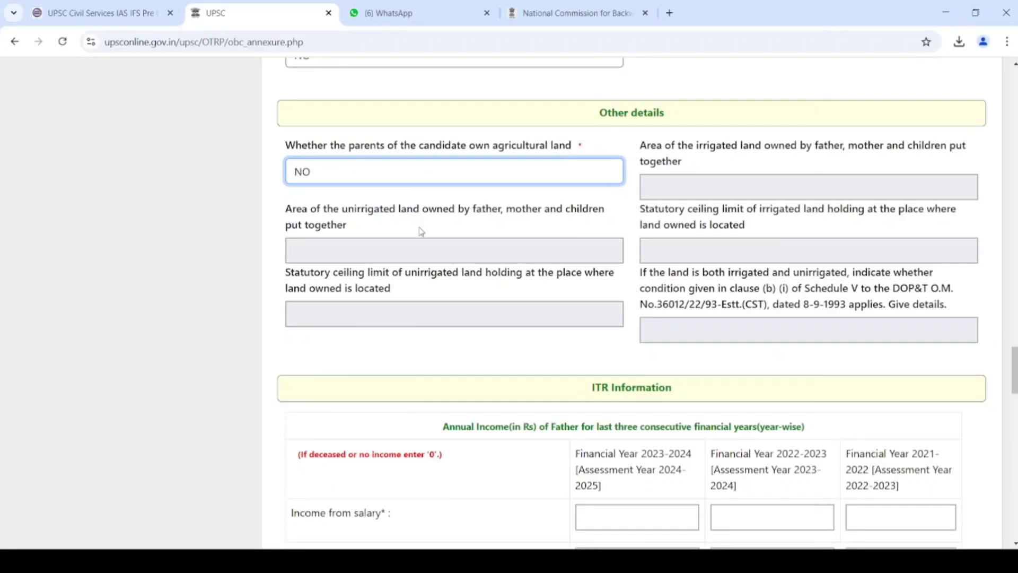
pyautogui.click(617, 209)
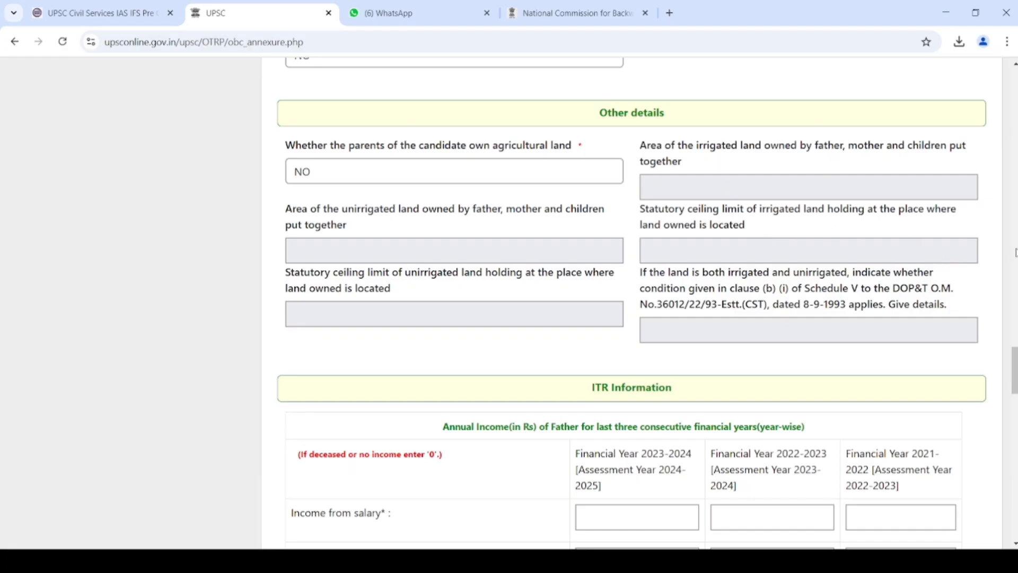
# - Enter the father's salary as 0 and agriculture income as 60000 for each year
pyautogui.scroll(-4, 1014, 371)
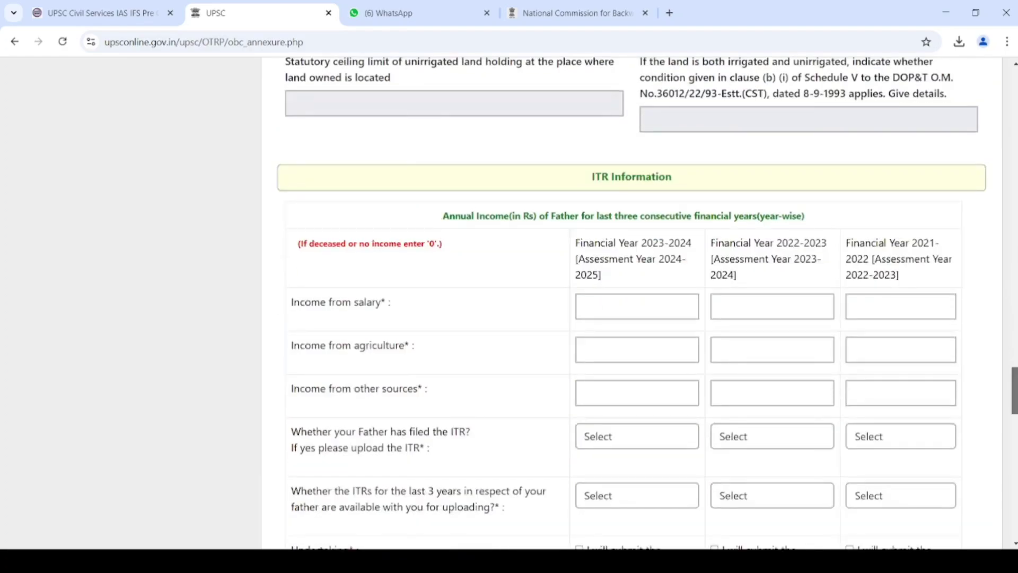
pyautogui.scroll(-4, 623, 302)
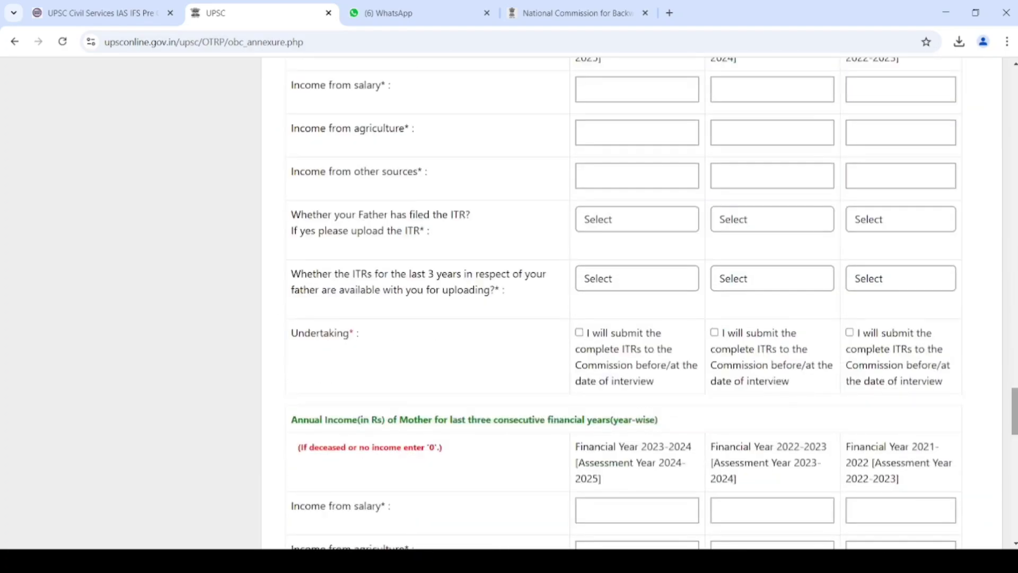
pyautogui.scroll(1, 732, 286)
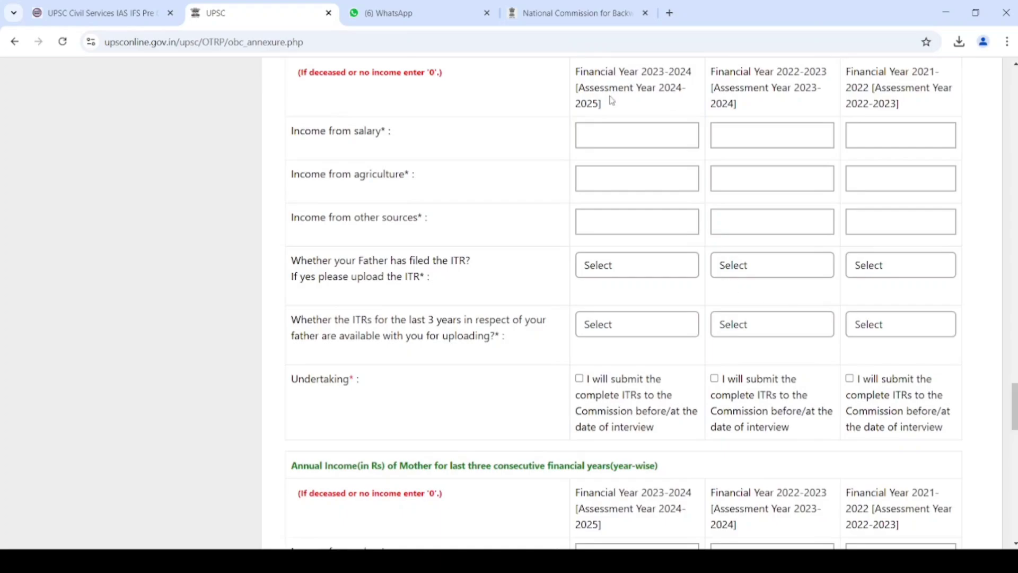
pyautogui.click(616, 131)
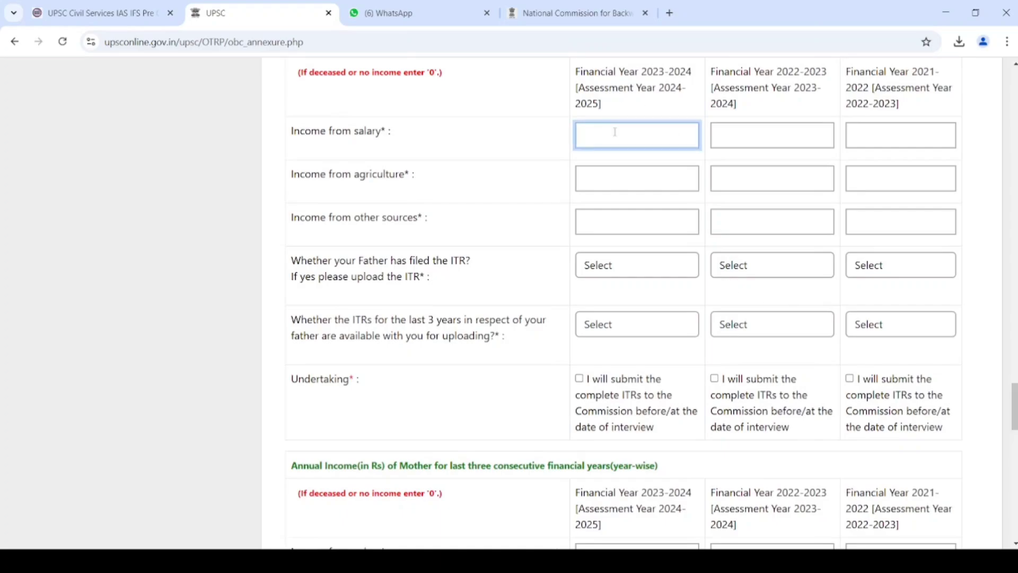
pyautogui.write('0')
pyautogui.press('Tab')
pyautogui.write('0')
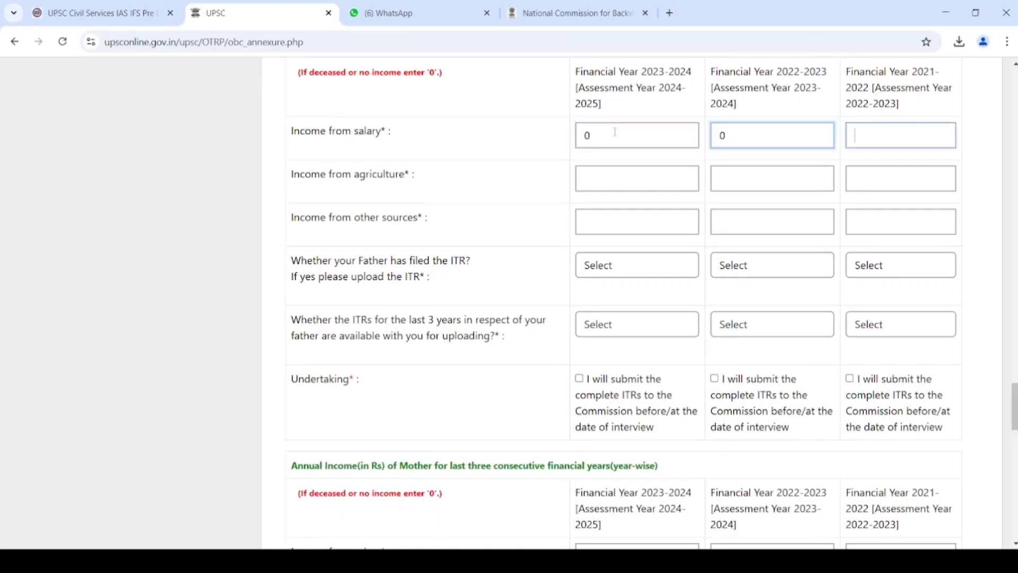
pyautogui.press('Tab')
pyautogui.write('0')
pyautogui.press('Tab')
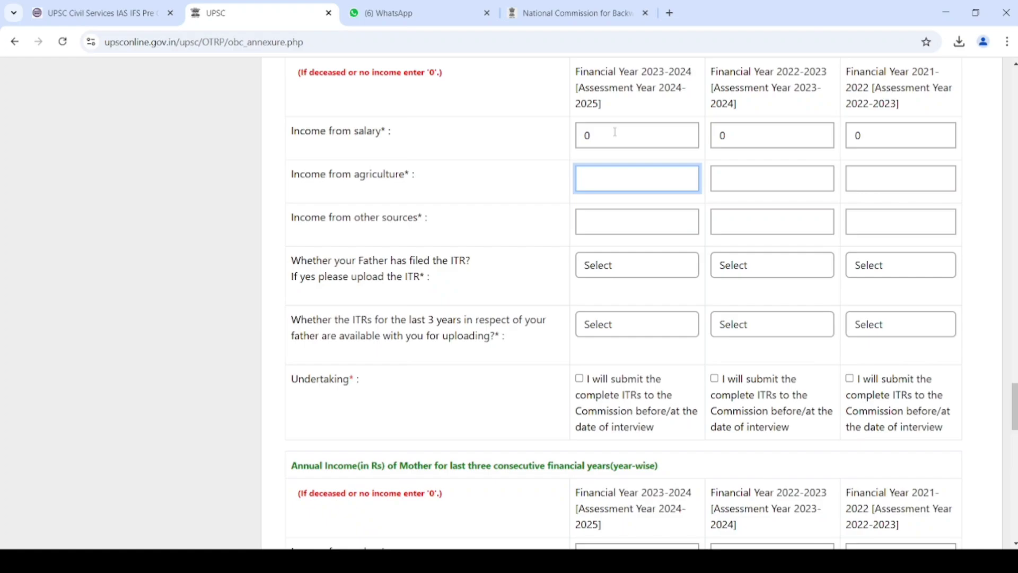
pyautogui.write('60000')
pyautogui.press('Tab')
pyautogui.write('6')
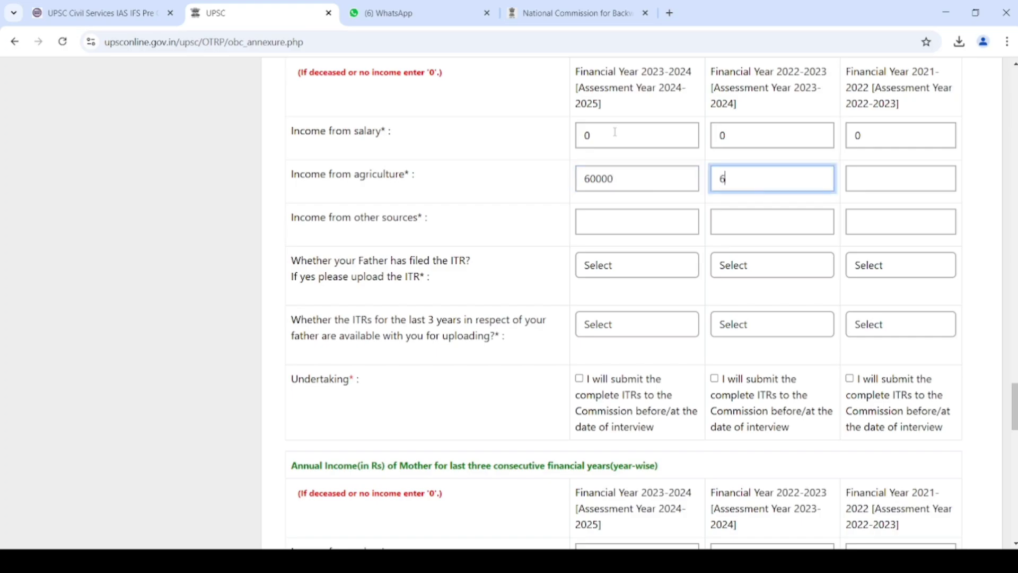
pyautogui.write('0000')
pyautogui.press('Tab')
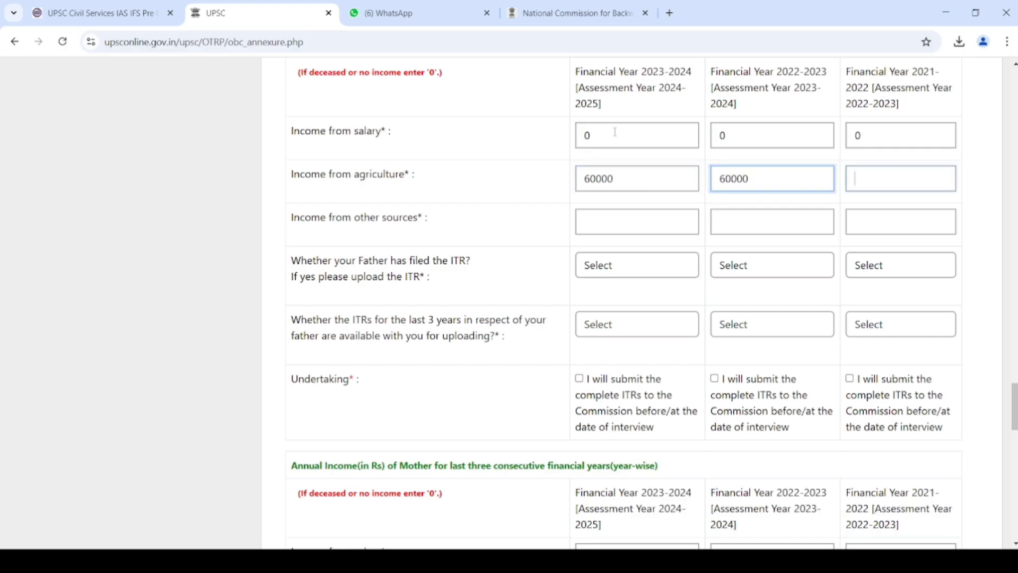
pyautogui.write('60000')
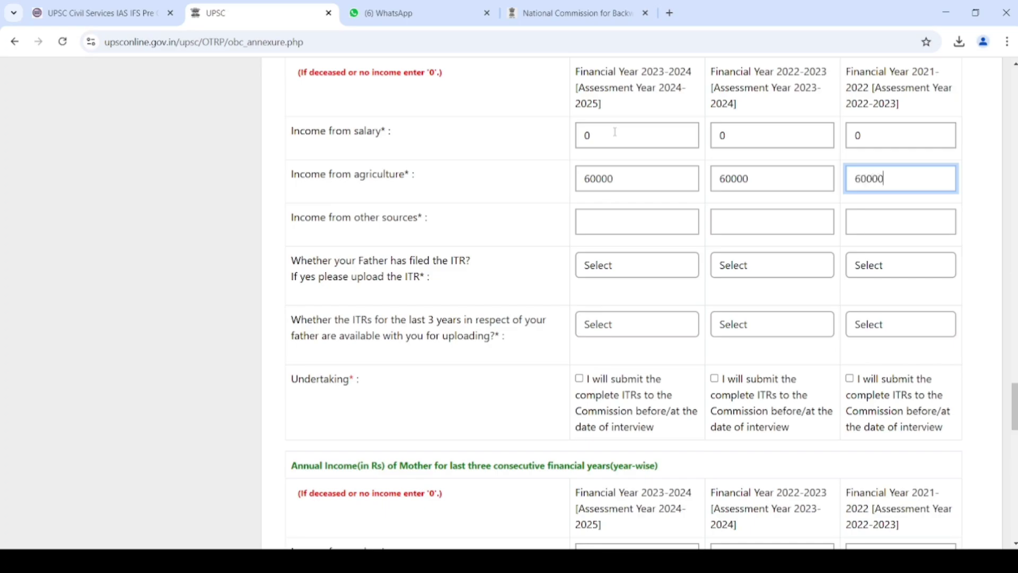
# - Enter 0 as the father's income from other sources for all three years
pyautogui.press('Tab')
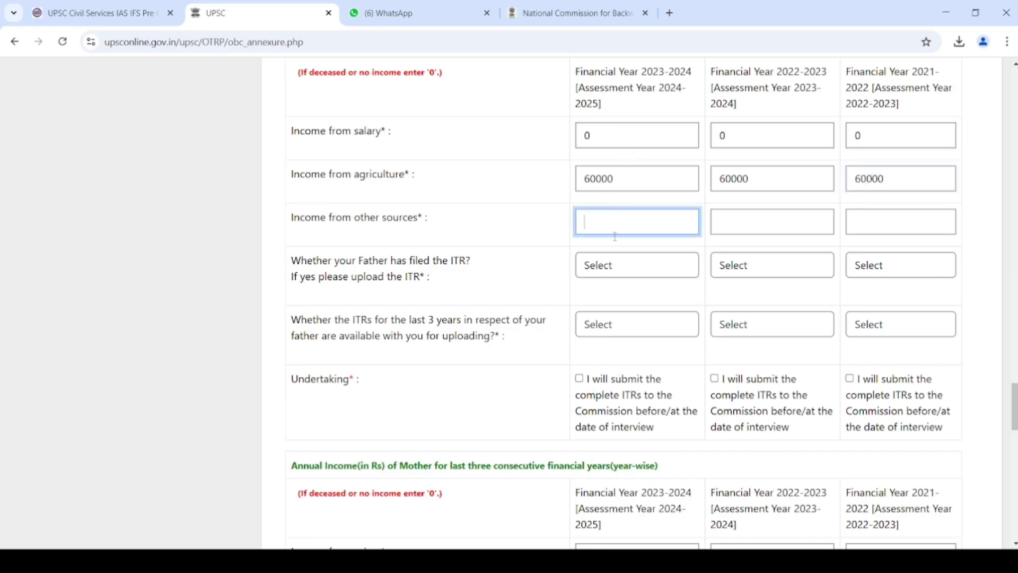
pyautogui.moveTo(1014, 406)
pyautogui.mouseDown()
pyautogui.moveTo(1014, 384)
pyautogui.moveTo(1014, 408)
pyautogui.mouseUp()
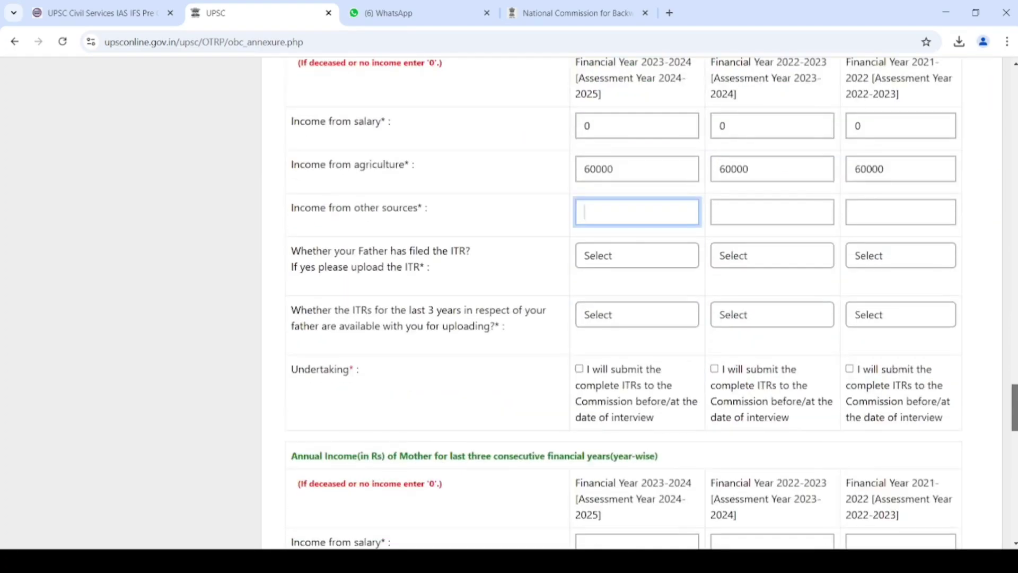
pyautogui.write('0')
pyautogui.press('Tab')
pyautogui.write('0')
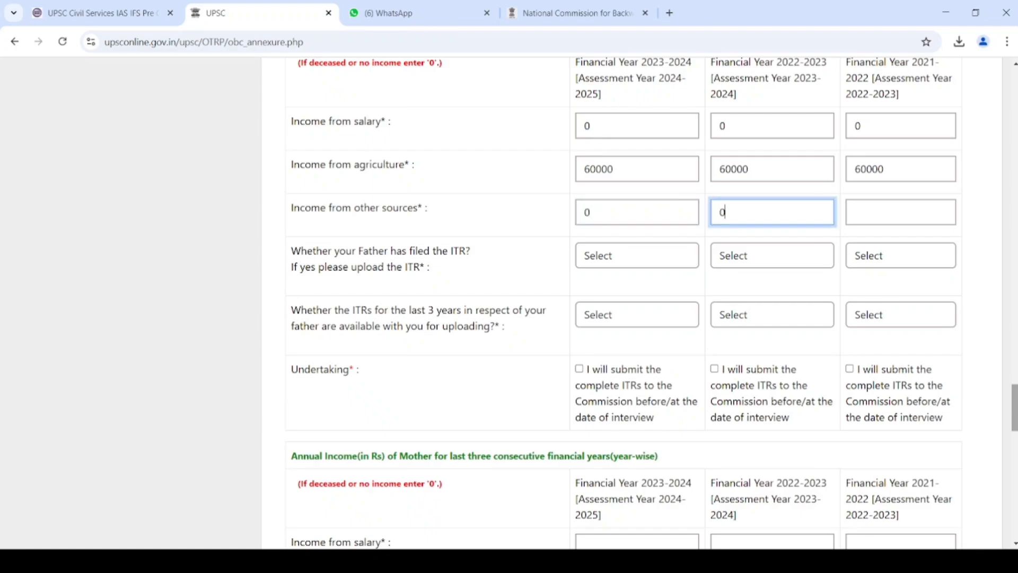
pyautogui.press('Tab')
pyautogui.write('0')
pyautogui.press('Tab')
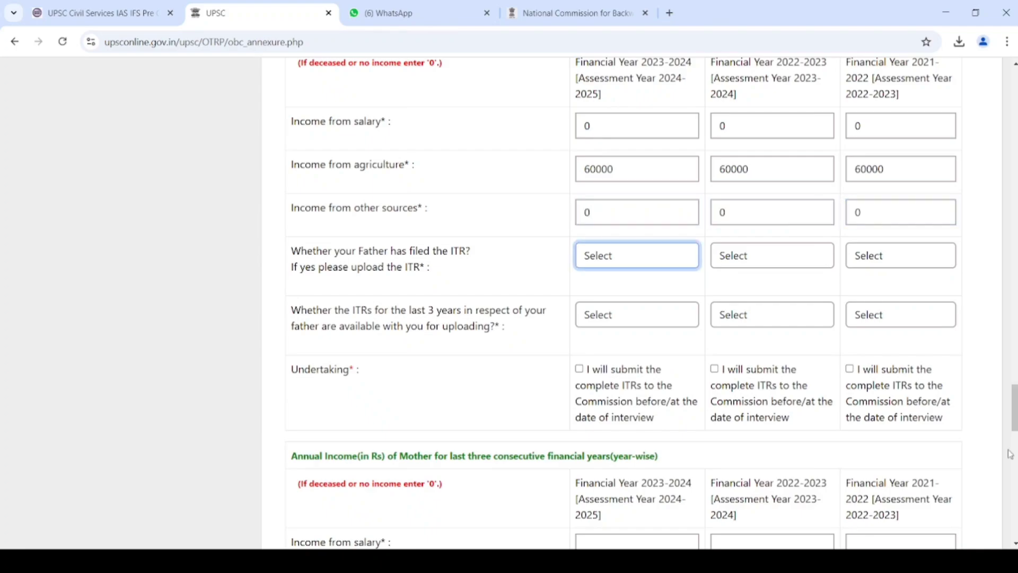
pyautogui.scroll(-1, 733, 345)
# - Answer No for the father's ITR filing in 2023-2024, 2022-2023 and 2021-2022
pyautogui.scroll(-2, 734, 345)
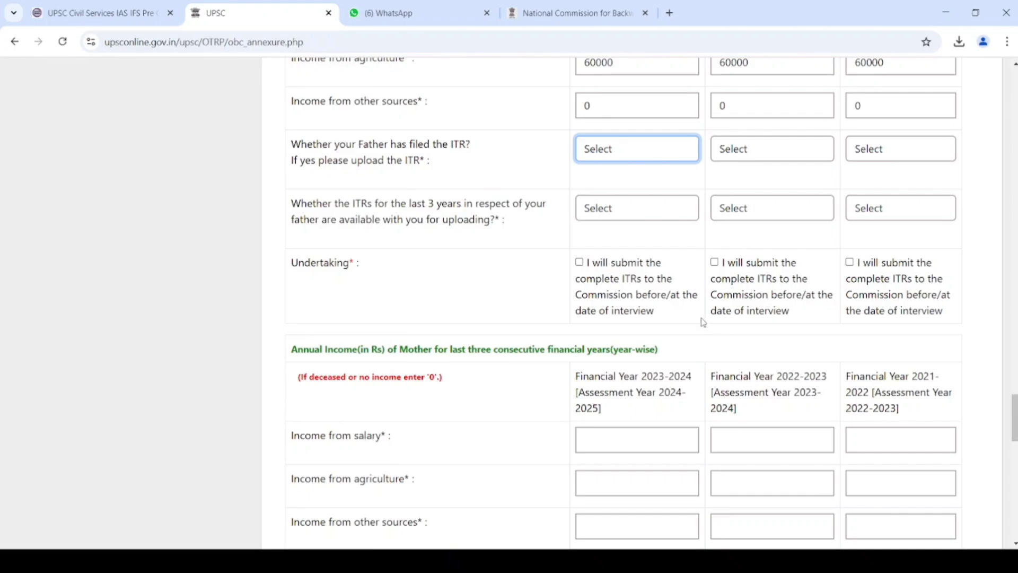
pyautogui.click(615, 227)
pyautogui.click(755, 145)
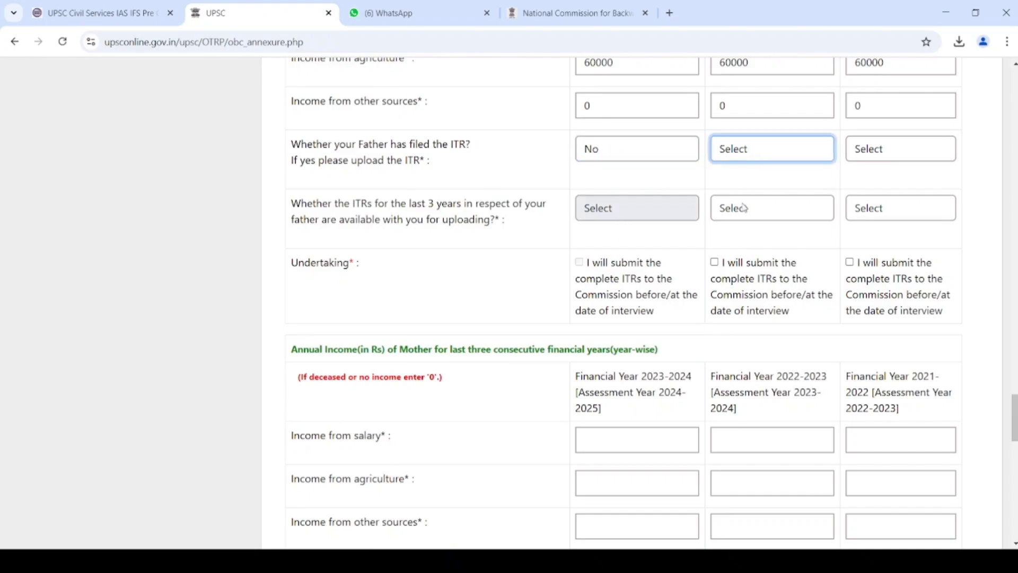
pyautogui.click(743, 204)
pyautogui.click(908, 153)
pyautogui.click(862, 217)
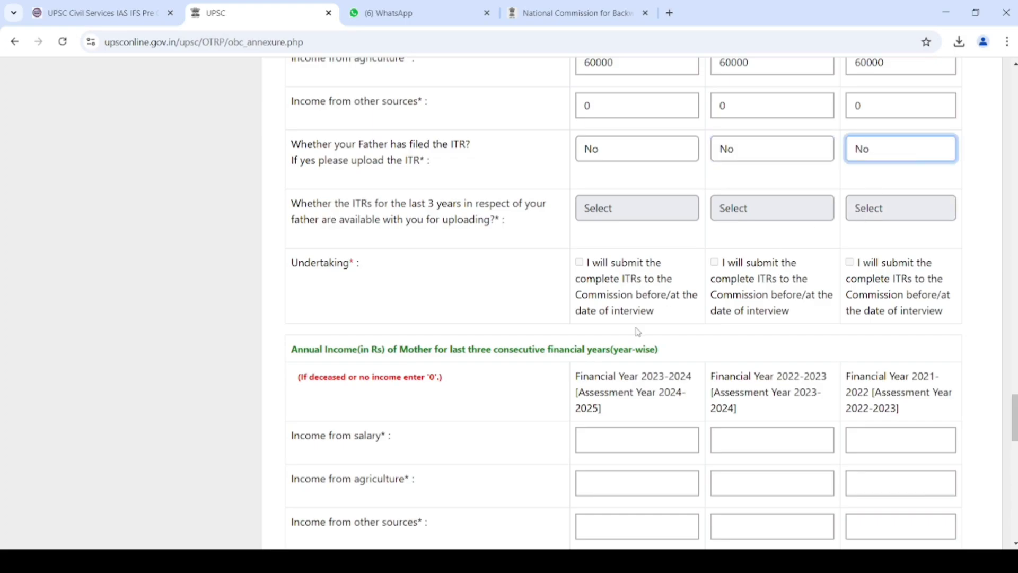
# - Enter 0 in all of the mother's salary, agriculture and other-source income fields
pyautogui.click(619, 441)
pyautogui.write('0\t')
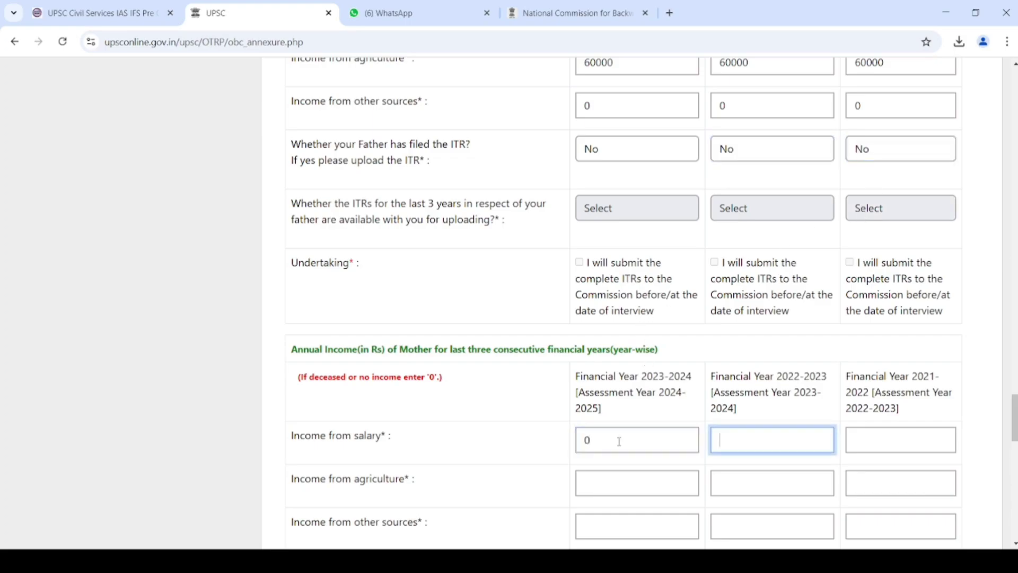
pyautogui.write('0\t0\t0\t0')
pyautogui.press('Tab')
pyautogui.write('0')
pyautogui.press('Tab')
pyautogui.write('0')
pyautogui.press('Tab')
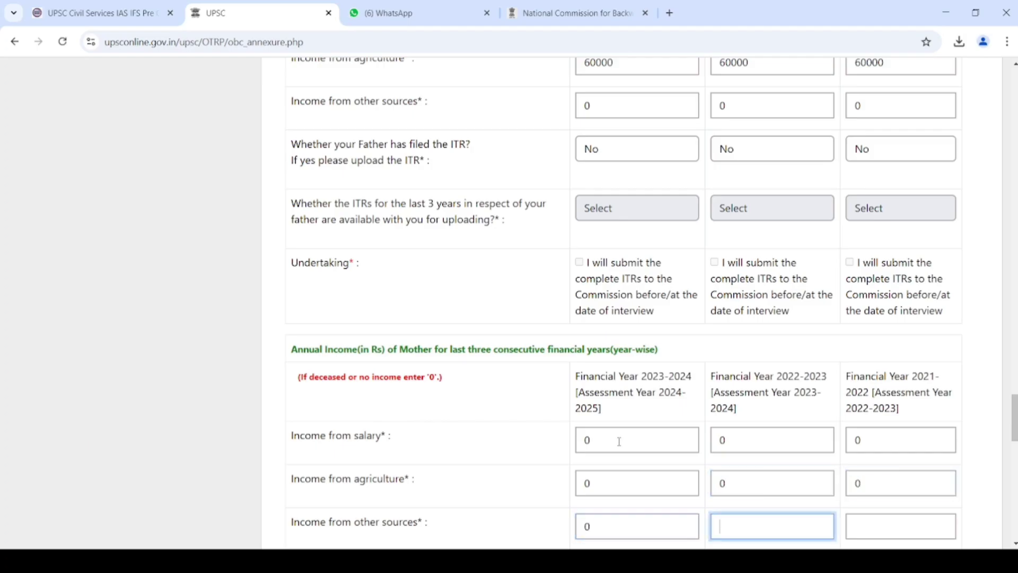
pyautogui.write('0')
pyautogui.press('Tab')
pyautogui.write('0')
pyautogui.press('Tab')
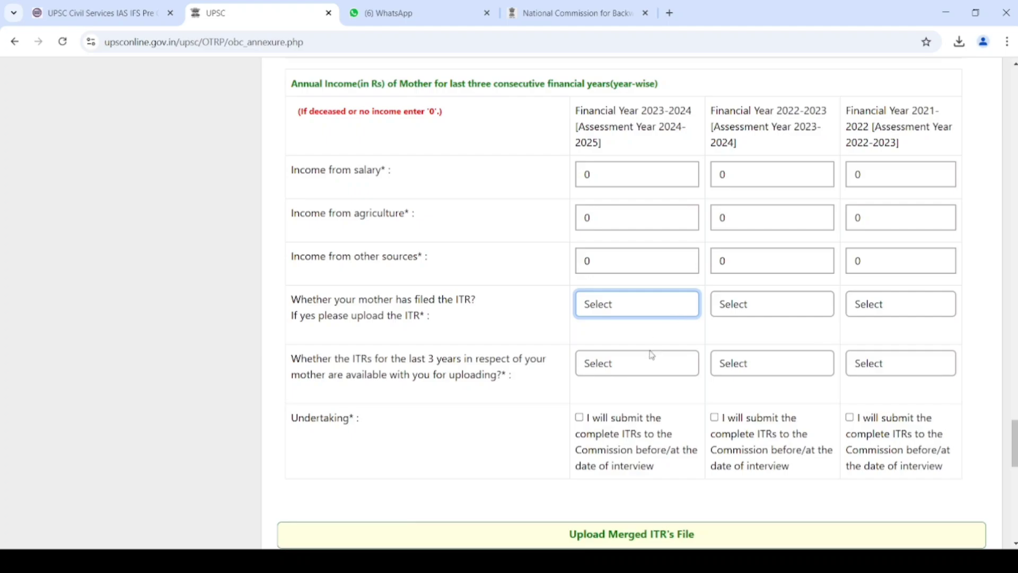
# - Answer No for the mother's ITR filing in all three financial years
pyautogui.press('n')
pyautogui.press('Tab')
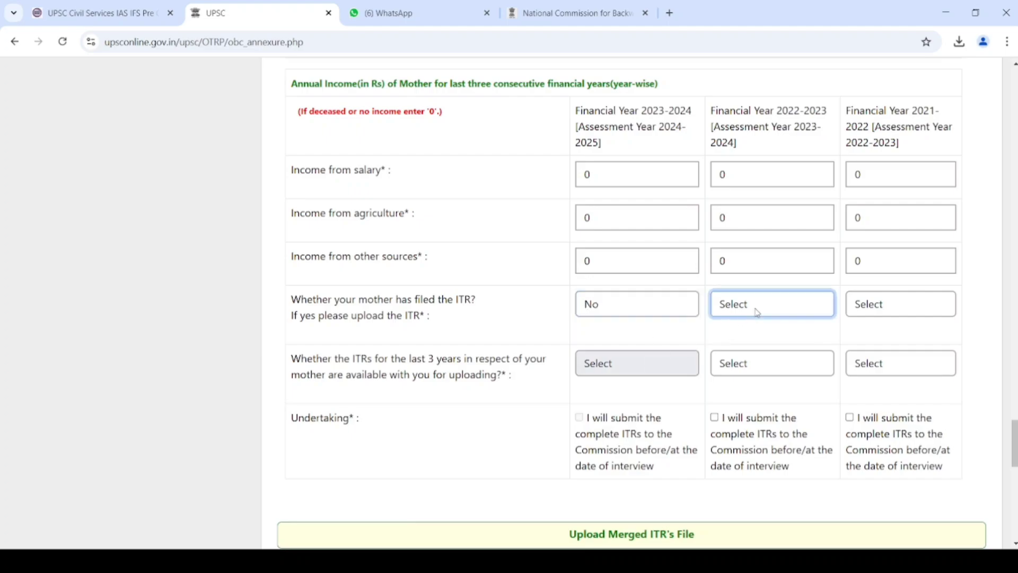
pyautogui.press('n')
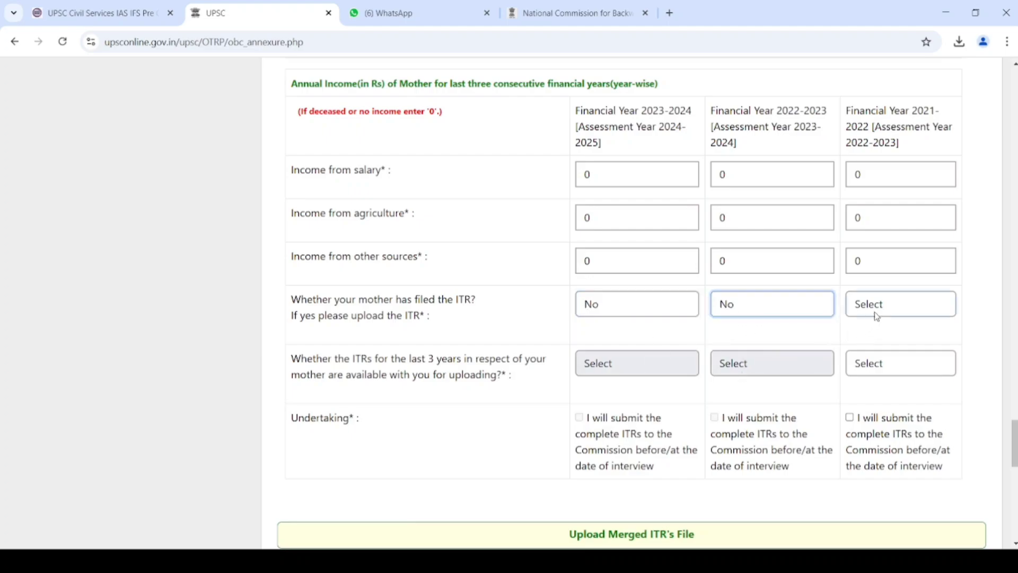
pyautogui.press('Tab')
pyautogui.press('n')
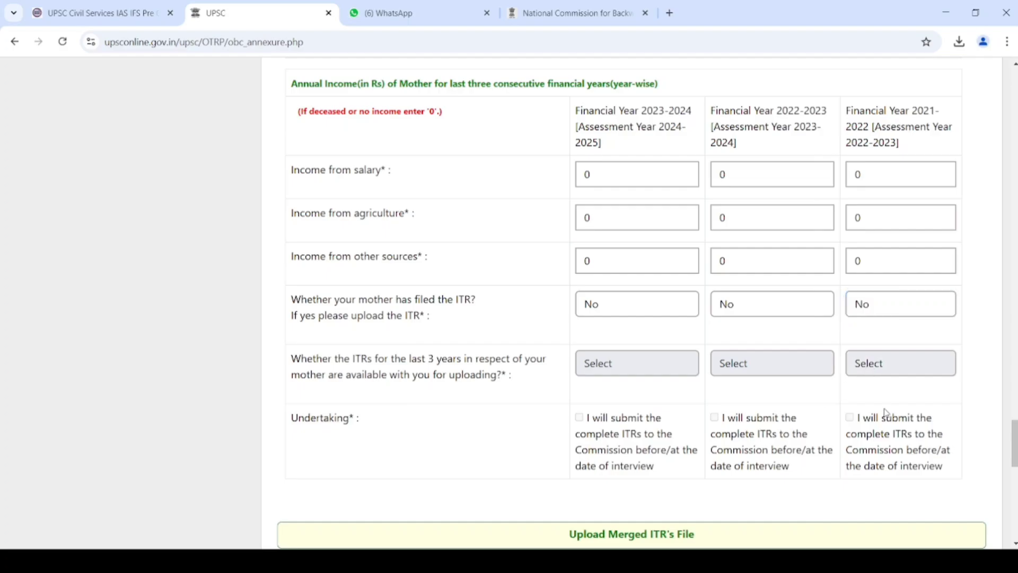
# - Set documentary proof to NO and enter the village/town of residence address
pyautogui.scroll(-7, 724, 291)
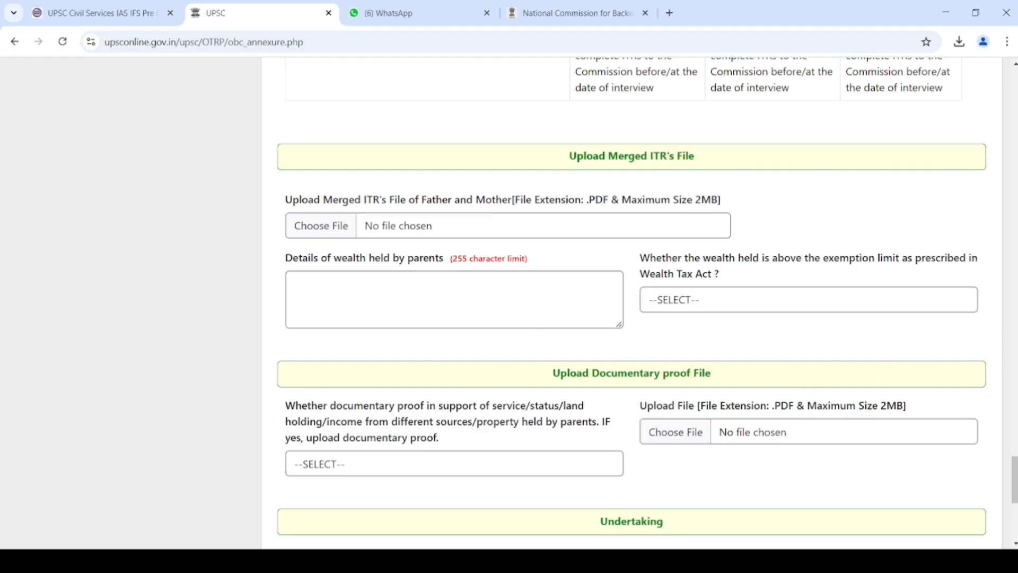
pyautogui.scroll(-6, 1014, 480)
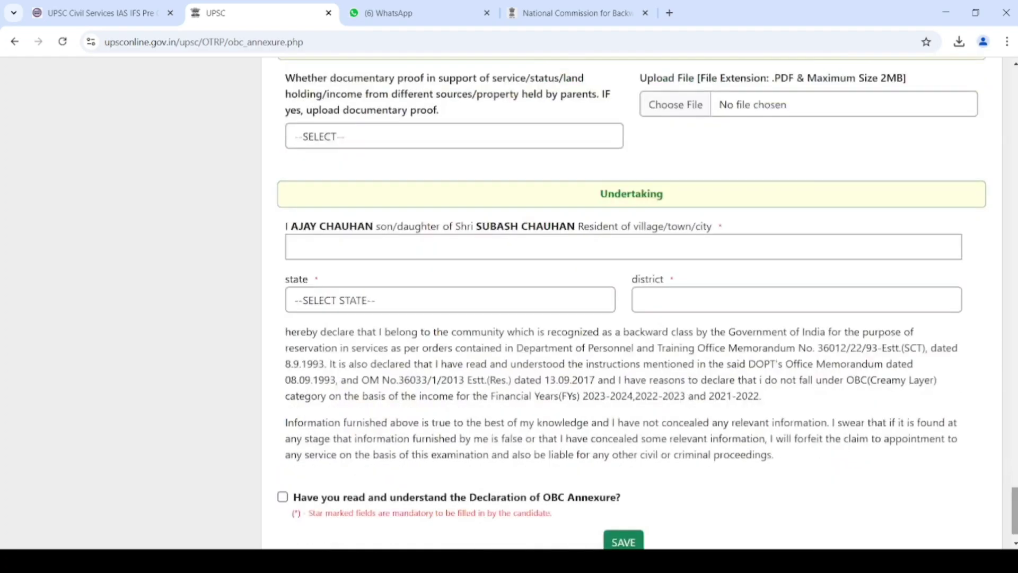
pyautogui.click(437, 143)
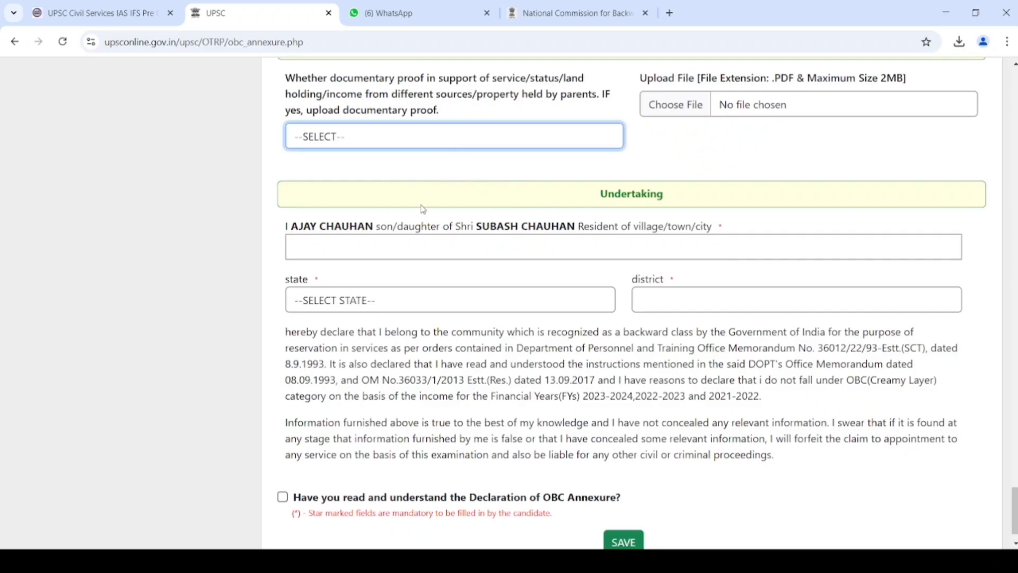
pyautogui.click(425, 207)
pyautogui.click(518, 257)
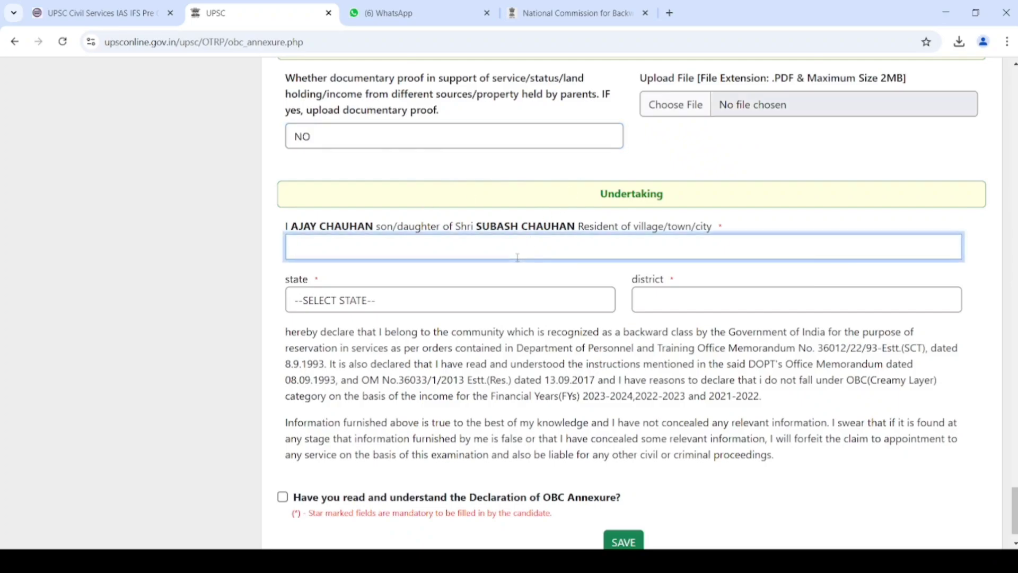
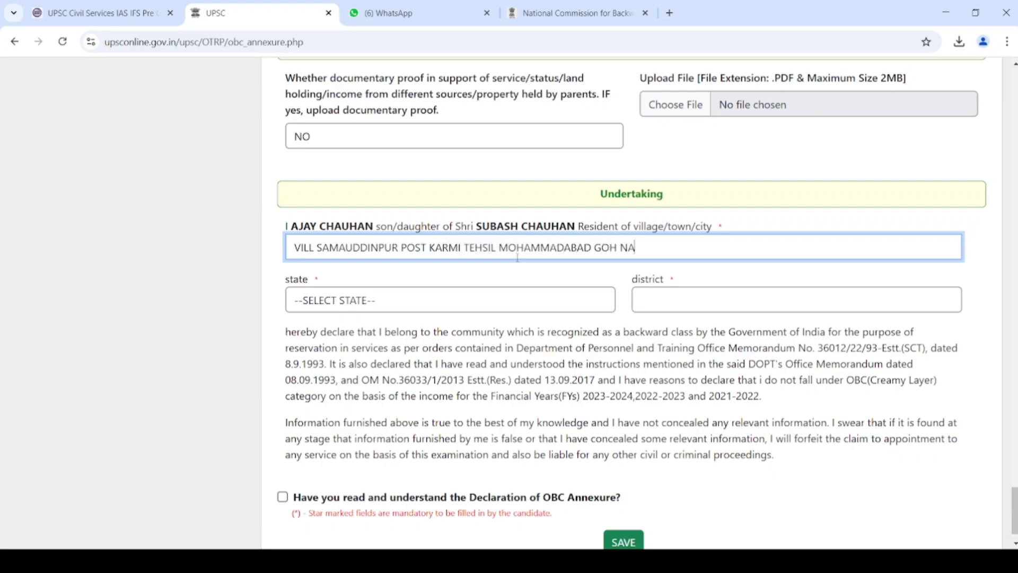
pyautogui.write('NA')
# - Choose state Uttar Pradesh and district Mau, then accept the OBC Annexure declaration
pyautogui.press('Tab')
pyautogui.write('u')
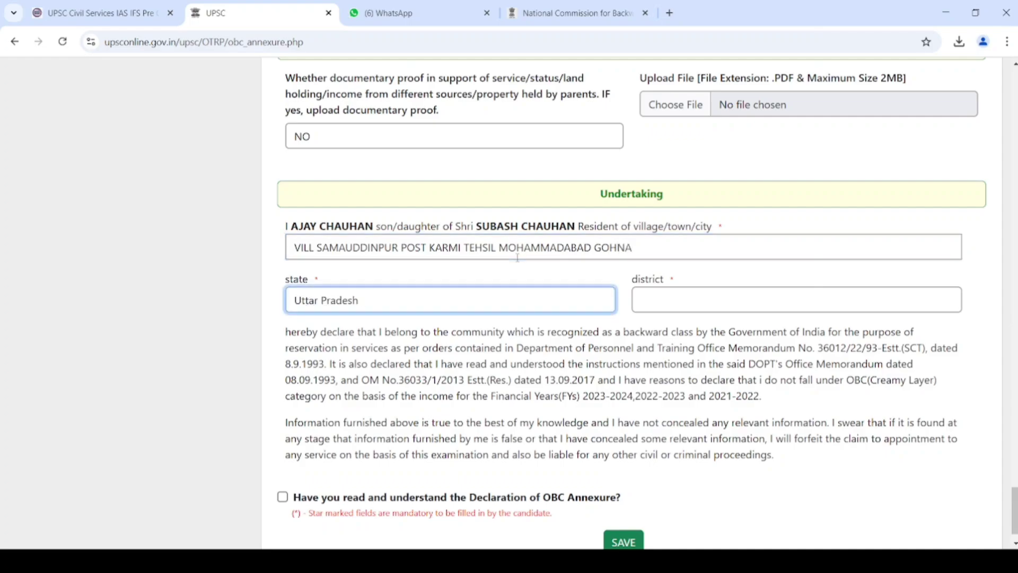
pyautogui.press('Tab')
pyautogui.write('mau')
pyautogui.press('Tab')
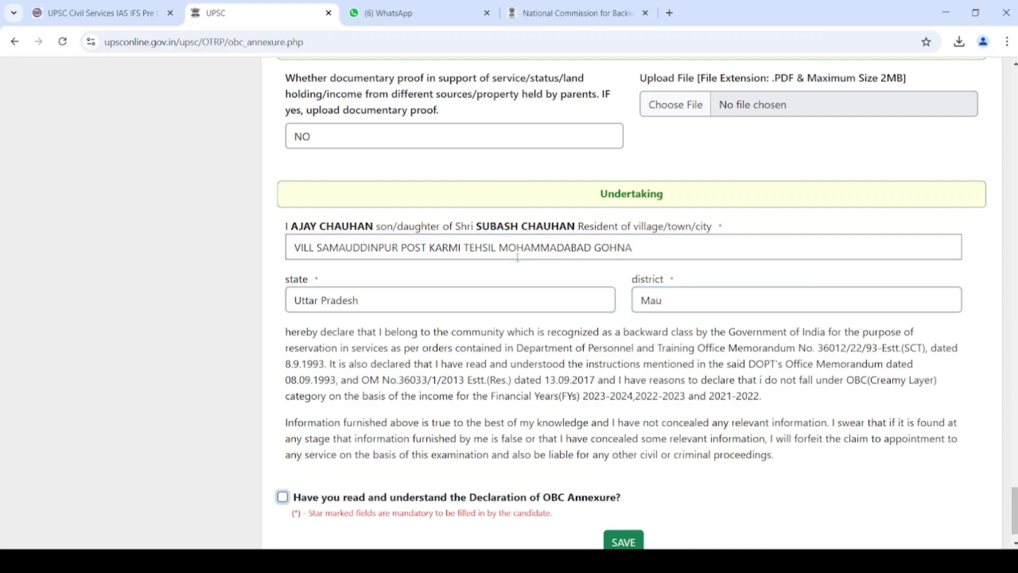
pyautogui.press('space')
# - Fill in 01/01/1980 as the mother's date of birth at the top of the proforma
pyautogui.moveTo(1014, 509); pyautogui.dragTo(1014, 91)
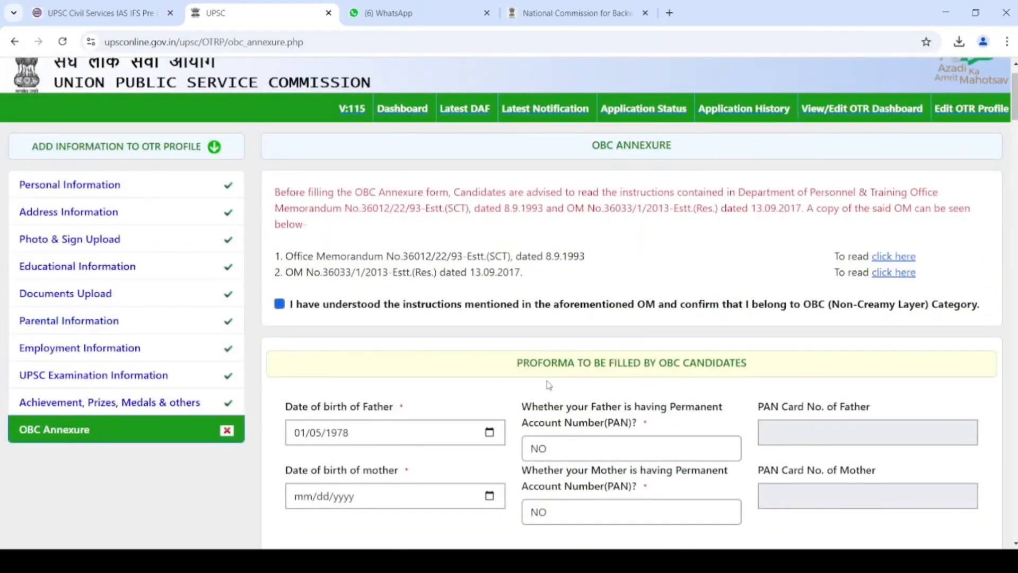
pyautogui.click(295, 502)
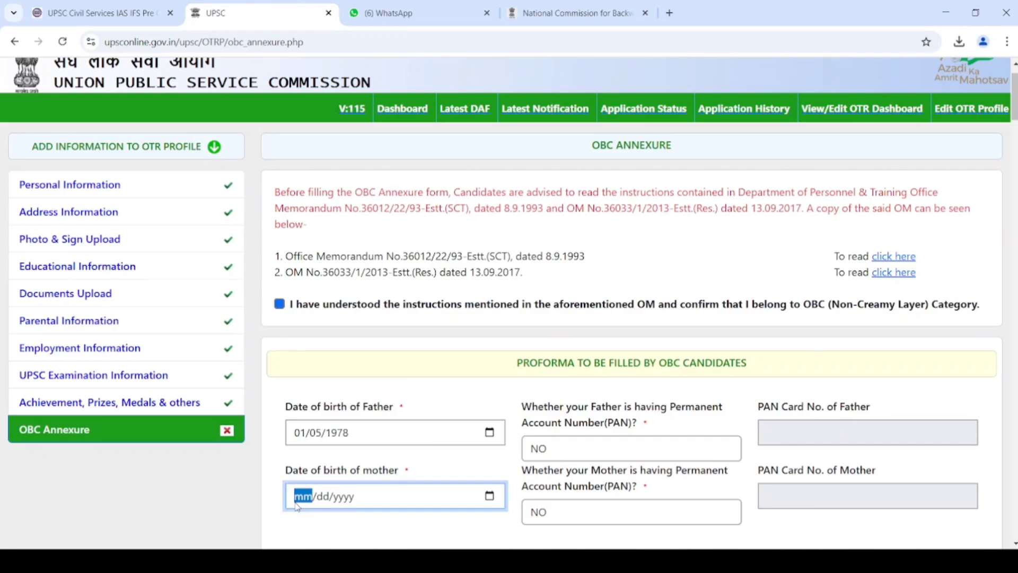
pyautogui.write('01/01/19')
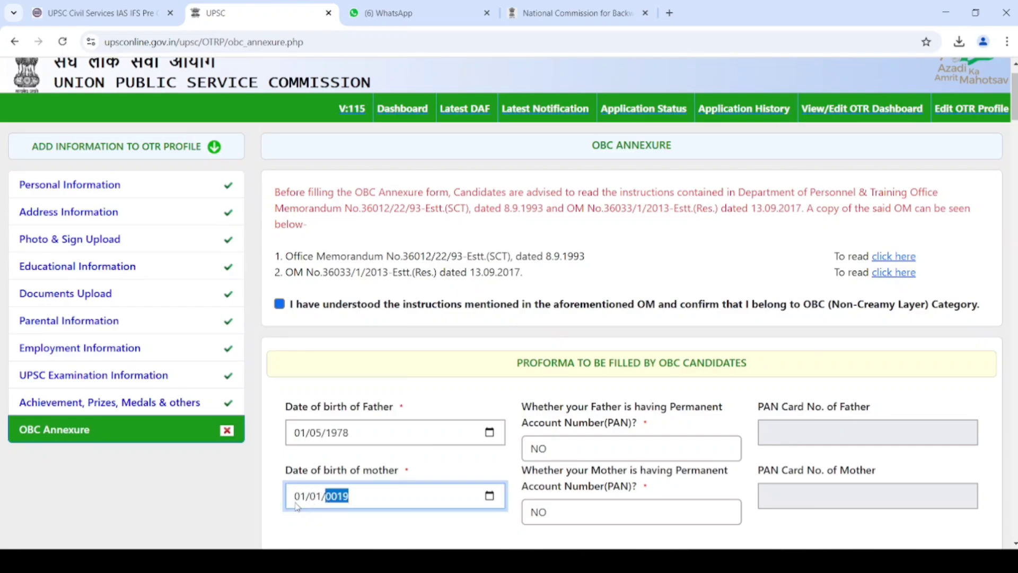
pyautogui.write('80')
pyautogui.press('Tab')
pyautogui.press('Tab')
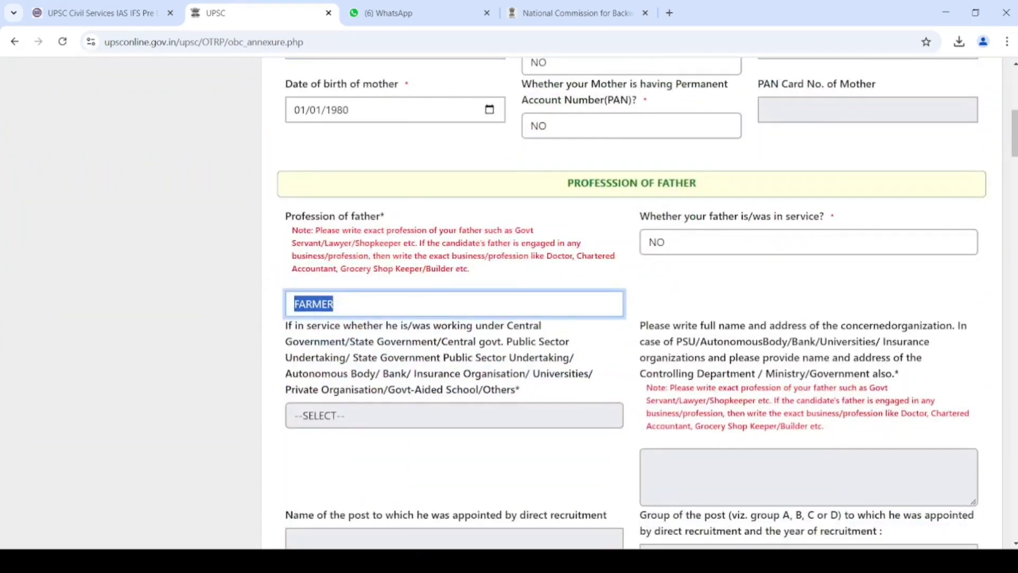
pyautogui.press('Tab')
pyautogui.scroll(-15, 631, 302)
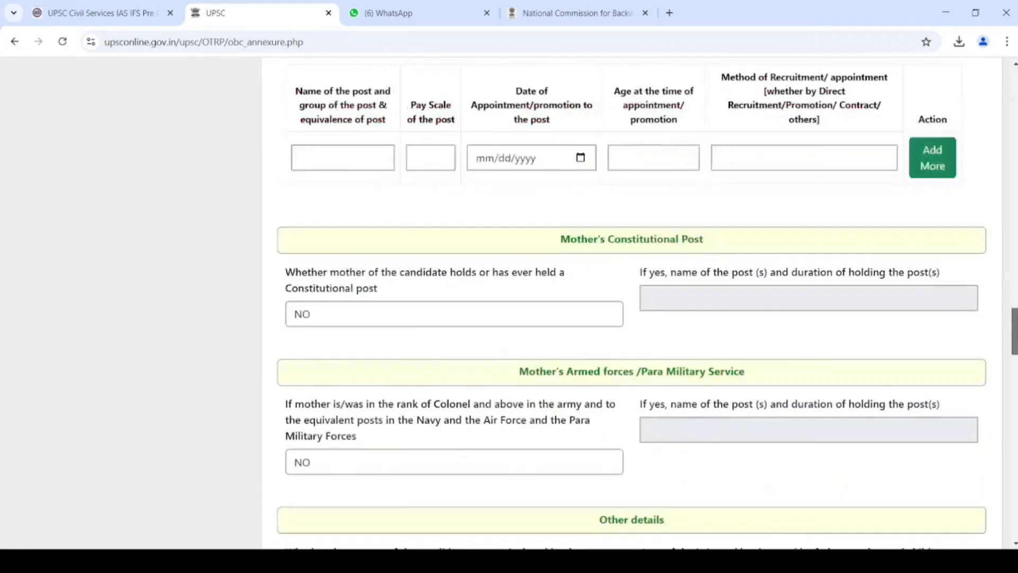
pyautogui.scroll(-20, 715, 524)
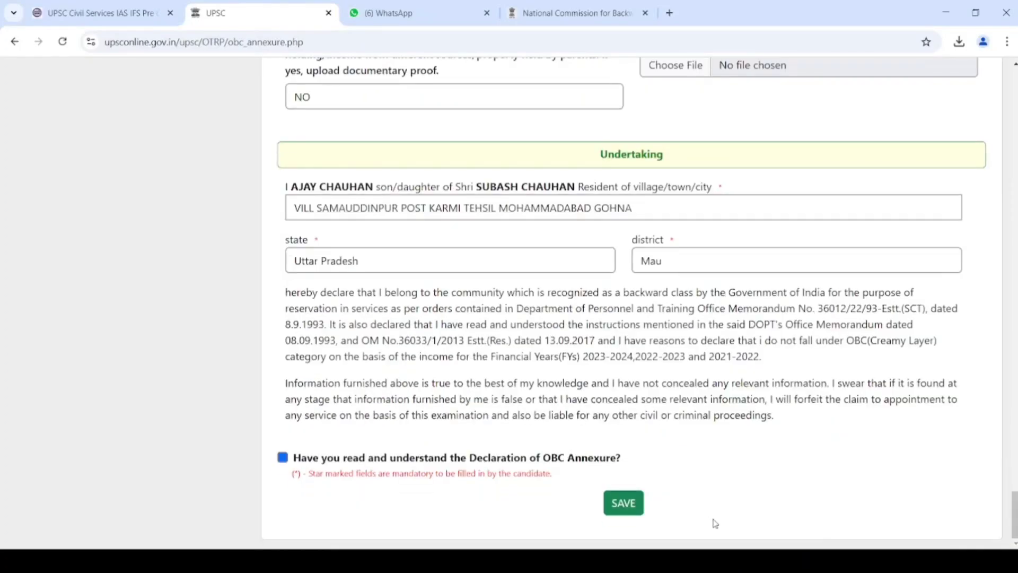
# - Try saving, dismiss the wealth-tax warning, and answer NO for wealth above the exemption limit
pyautogui.click(634, 513)
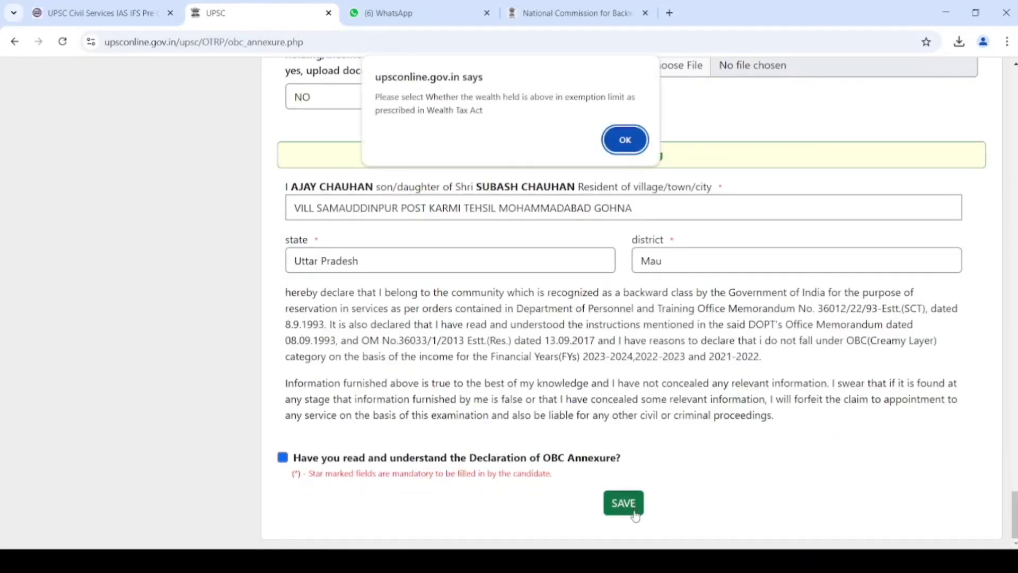
pyautogui.press('Return')
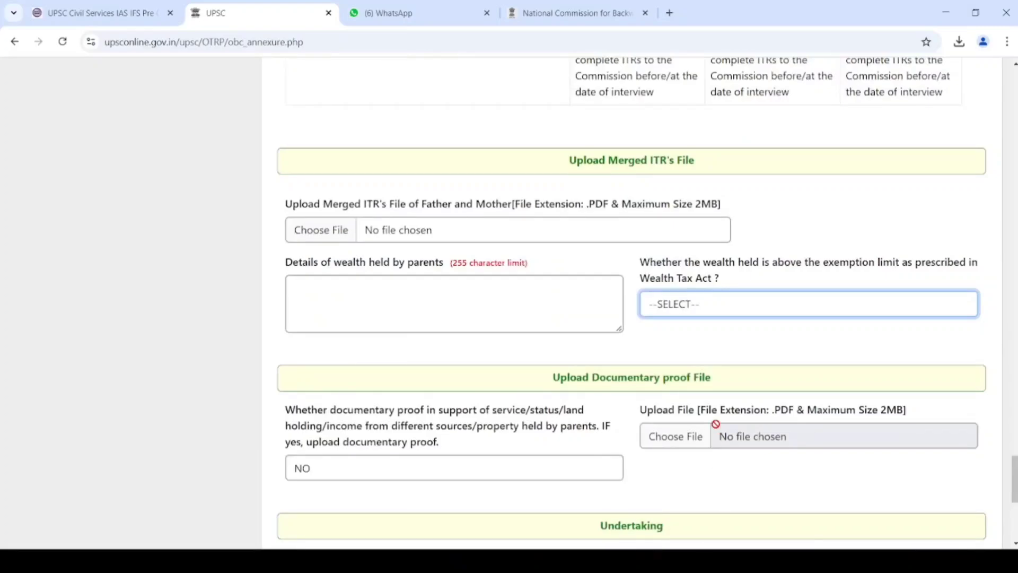
pyautogui.click(799, 340)
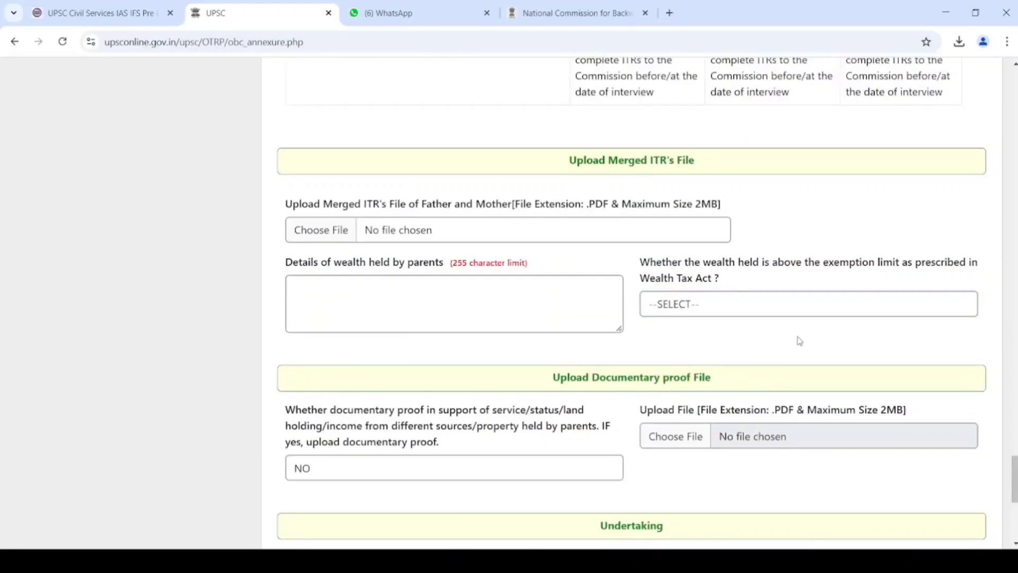
pyautogui.click(811, 312)
pyautogui.click(765, 379)
pyautogui.click(951, 367)
pyautogui.scroll(-7, 1013, 477)
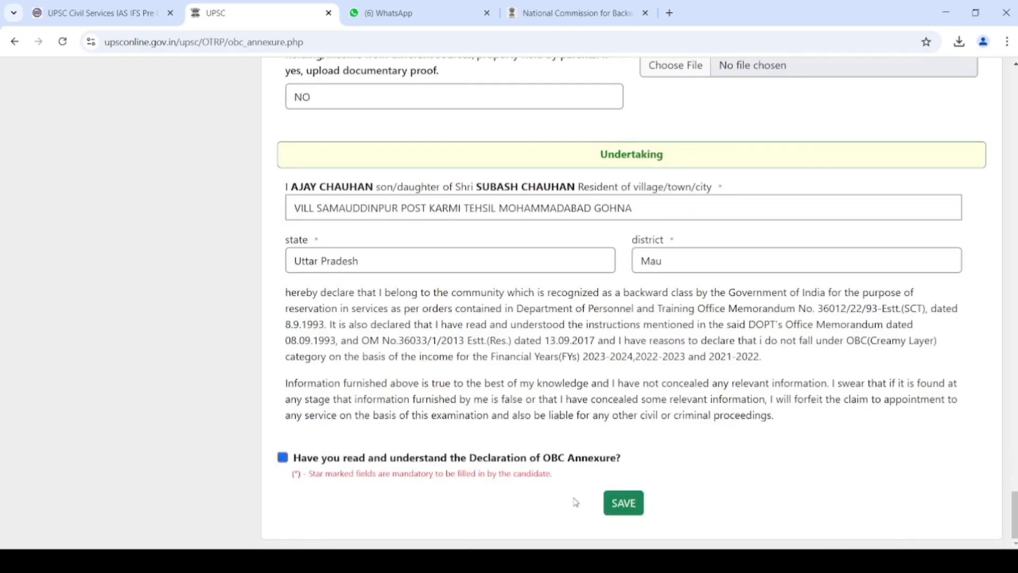
# - Save the OBC Annexure and review the read-only summary of the saved entries
pyautogui.click(621, 517)
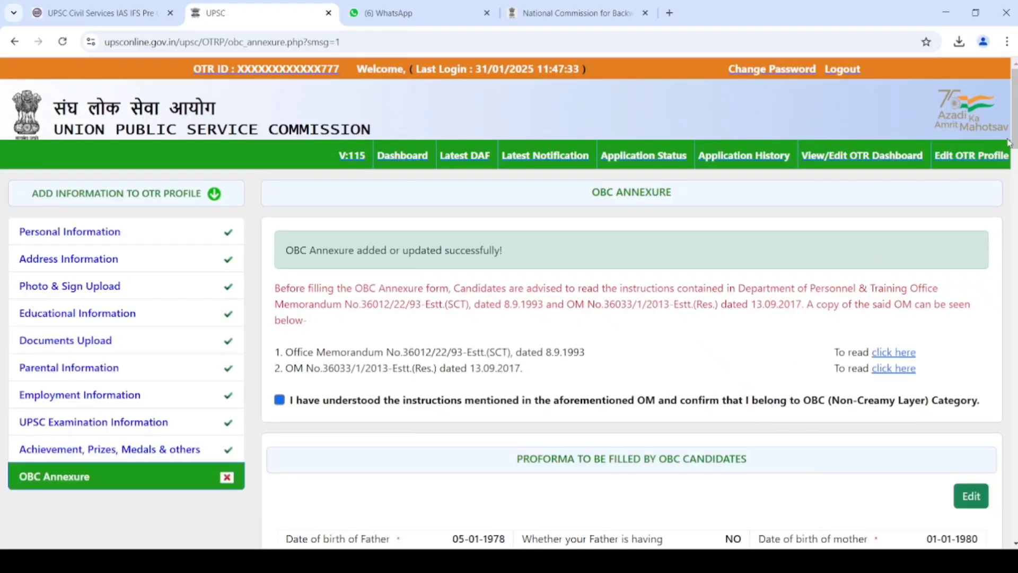
pyautogui.scroll(-3, 851, 363)
pyautogui.scroll(-20, 631, 302)
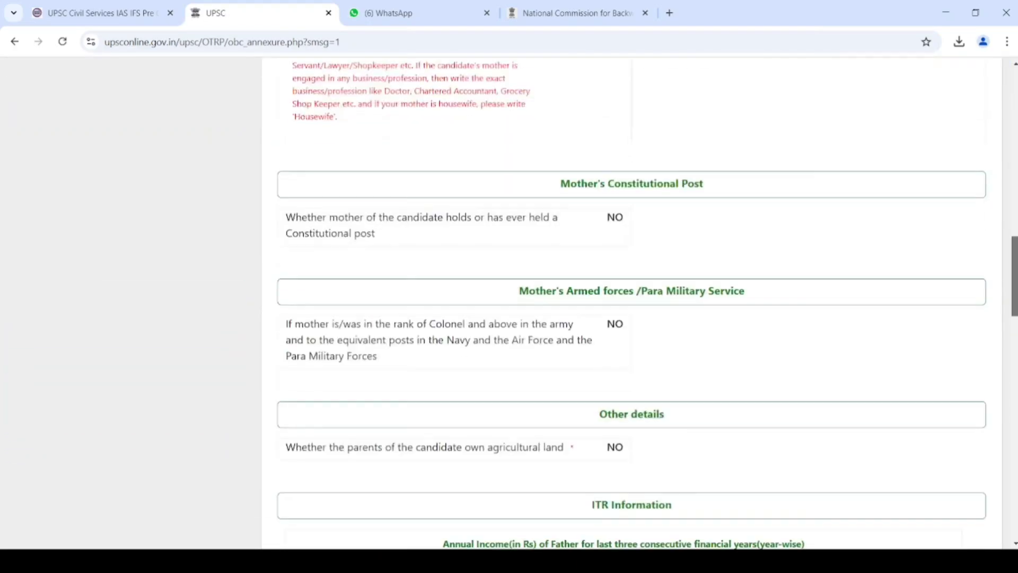
pyautogui.scroll(-6, 631, 302)
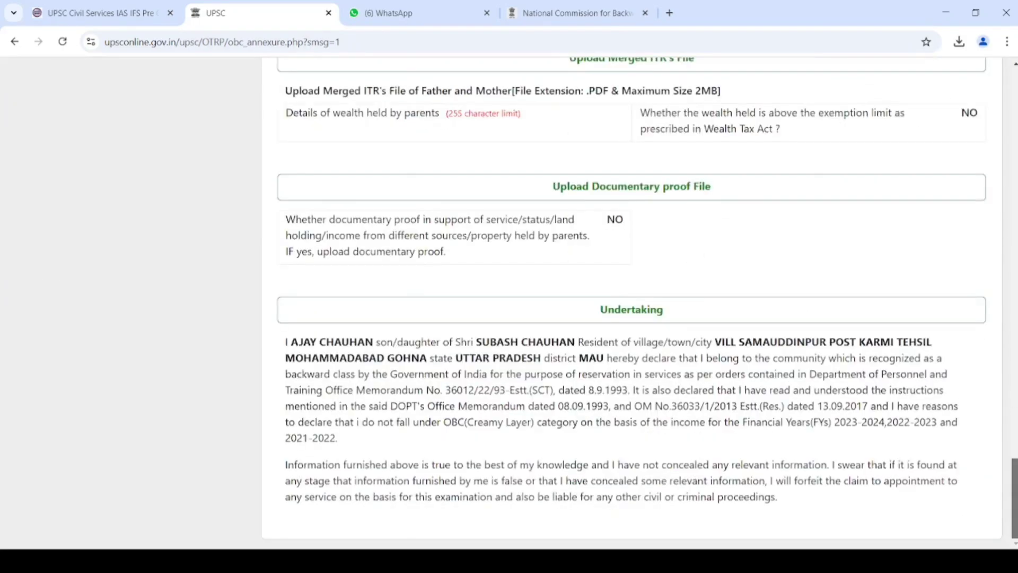
pyautogui.scroll(20, 630, 303)
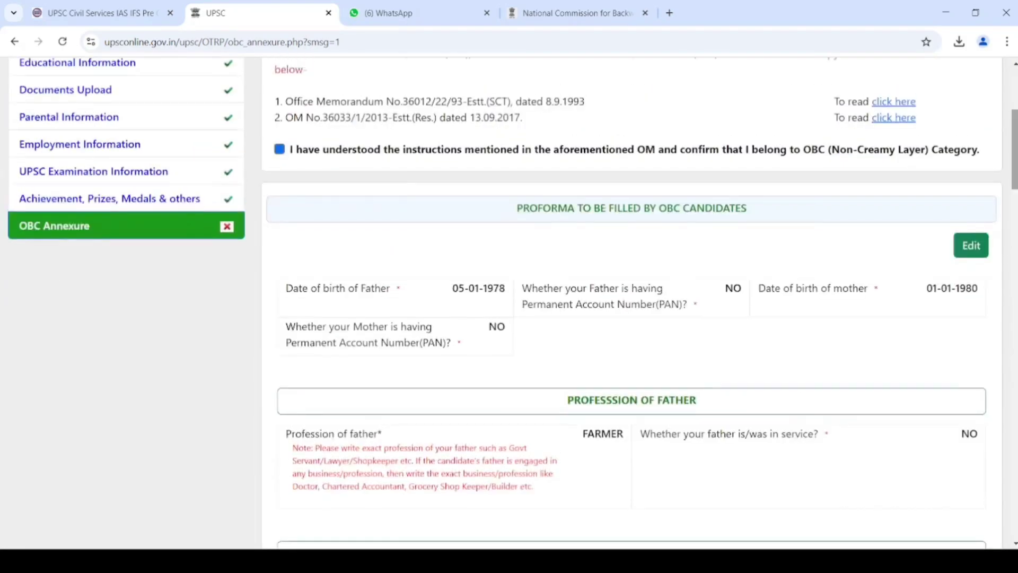
pyautogui.scroll(2, 566, 268)
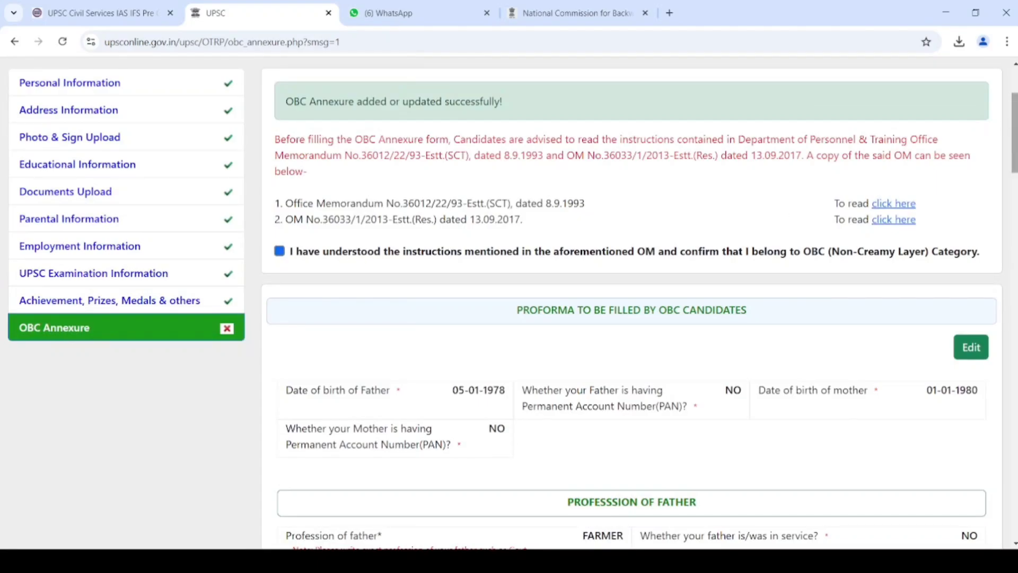
pyautogui.moveTo(1014, 125); pyautogui.dragTo(1014, 109)
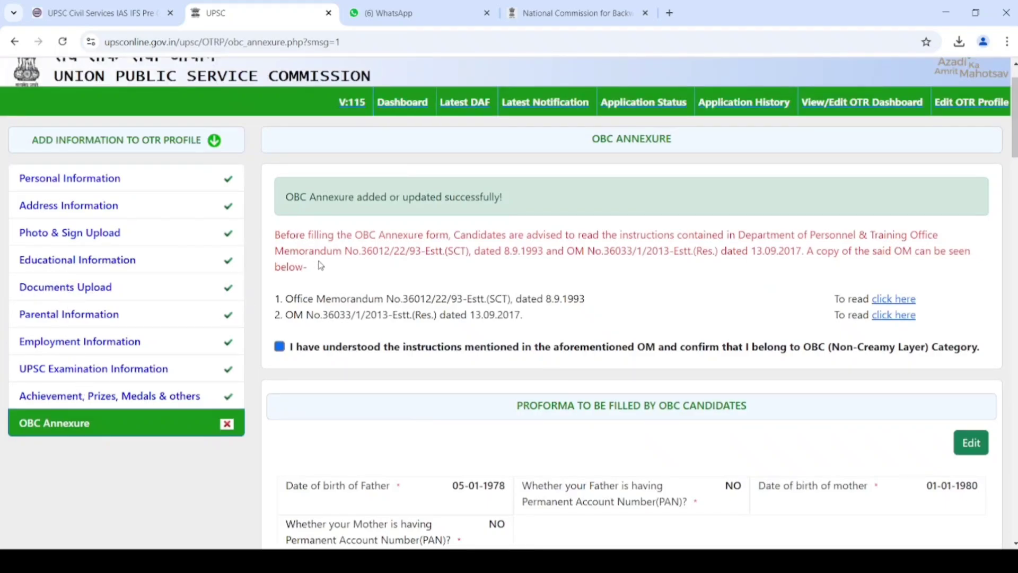
# - Go to the Dashboard and open Latest Notification listing Civil Services (Preliminary) Examination 2025
pyautogui.click(414, 113)
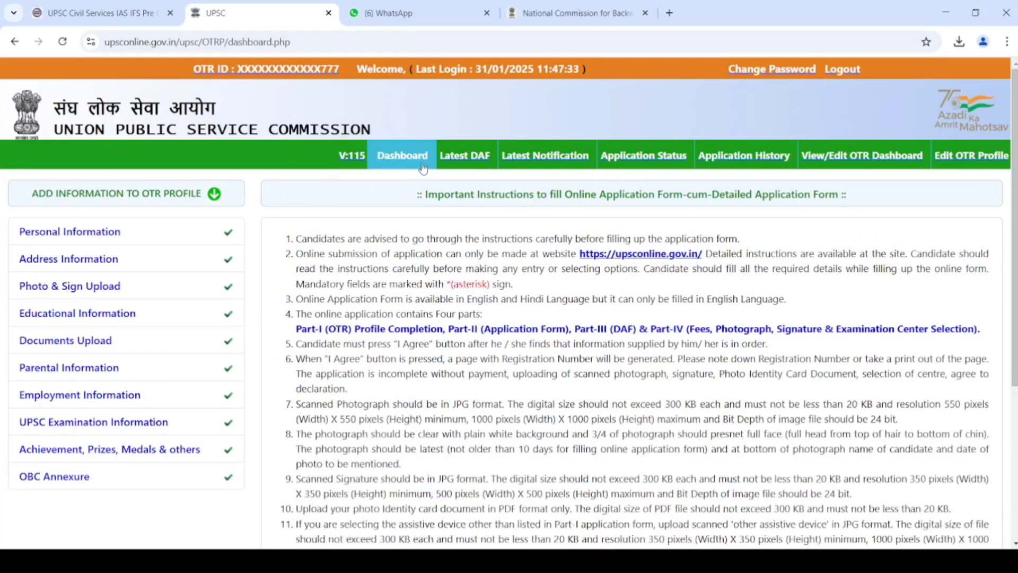
pyautogui.click(547, 154)
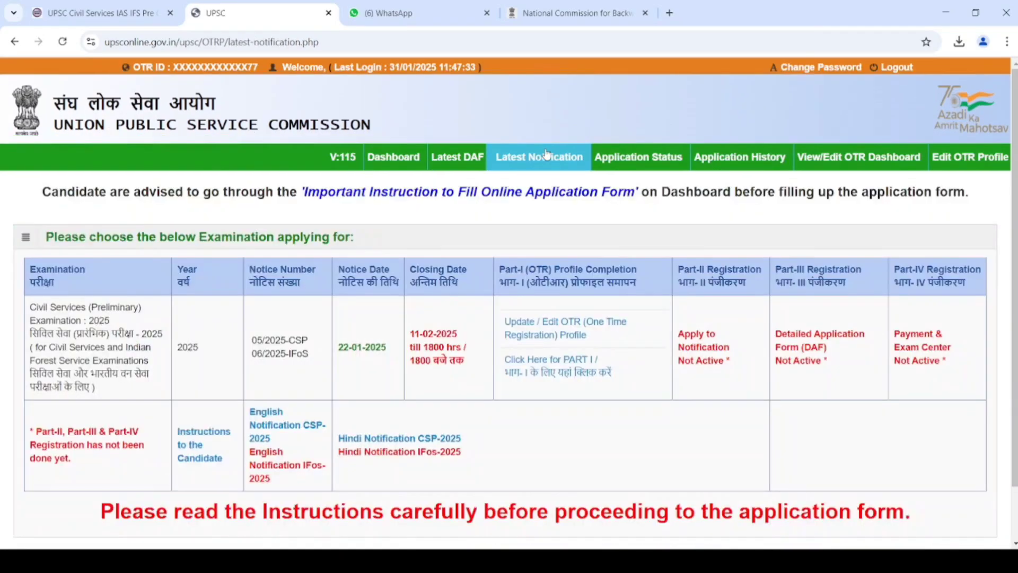